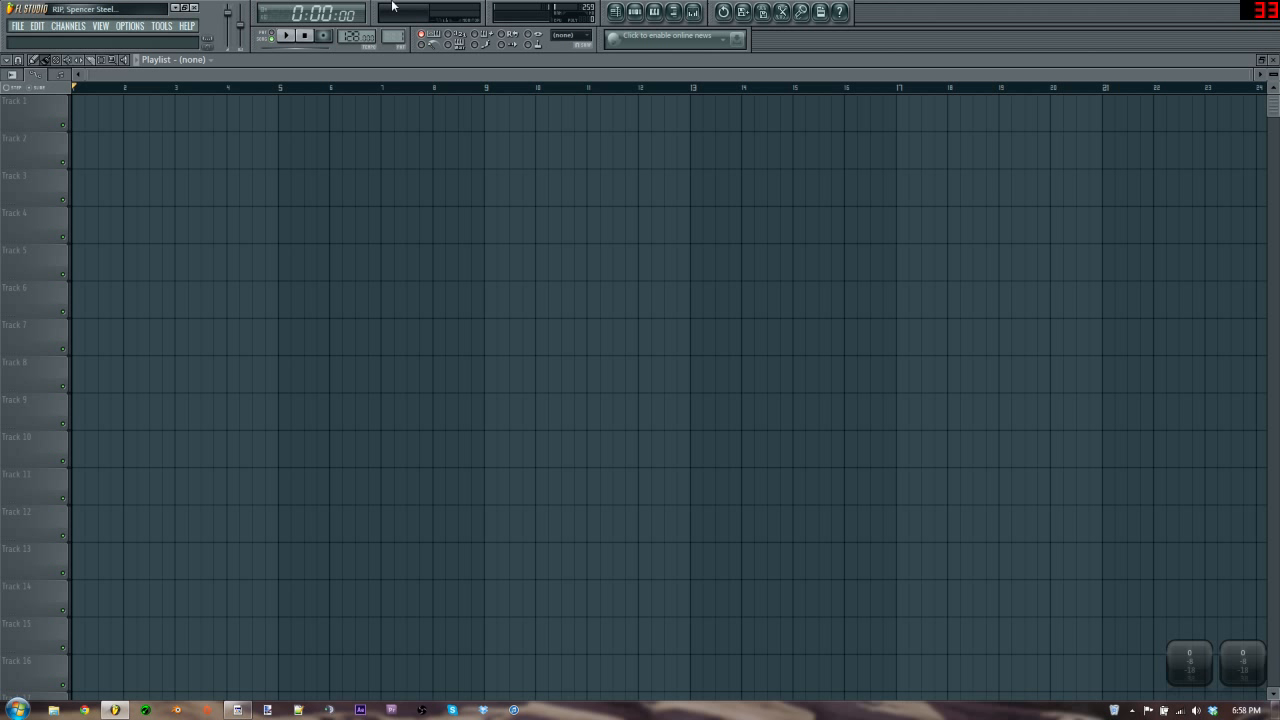
- Load Edison into the master mixer track's first effect slot and set it to record immediately
{"action": "left_click", "coordinate": [693, 14]}
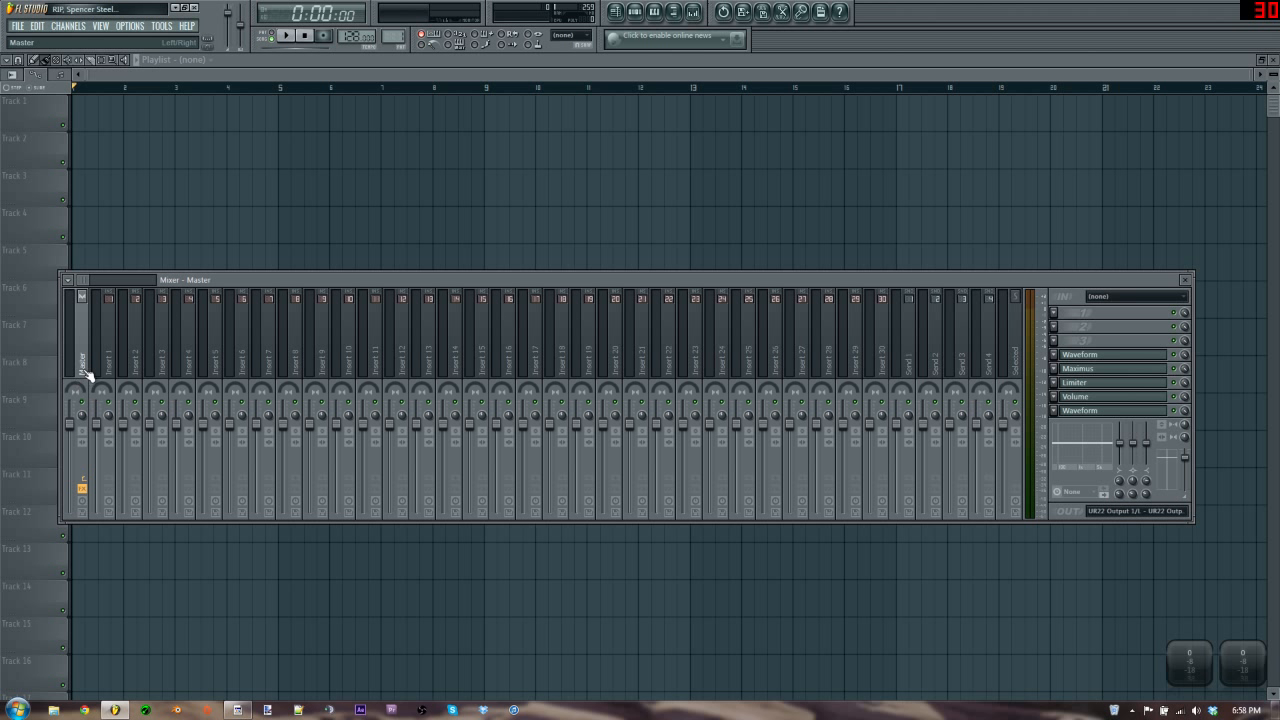
{"action": "left_click", "coordinate": [1059, 312]}
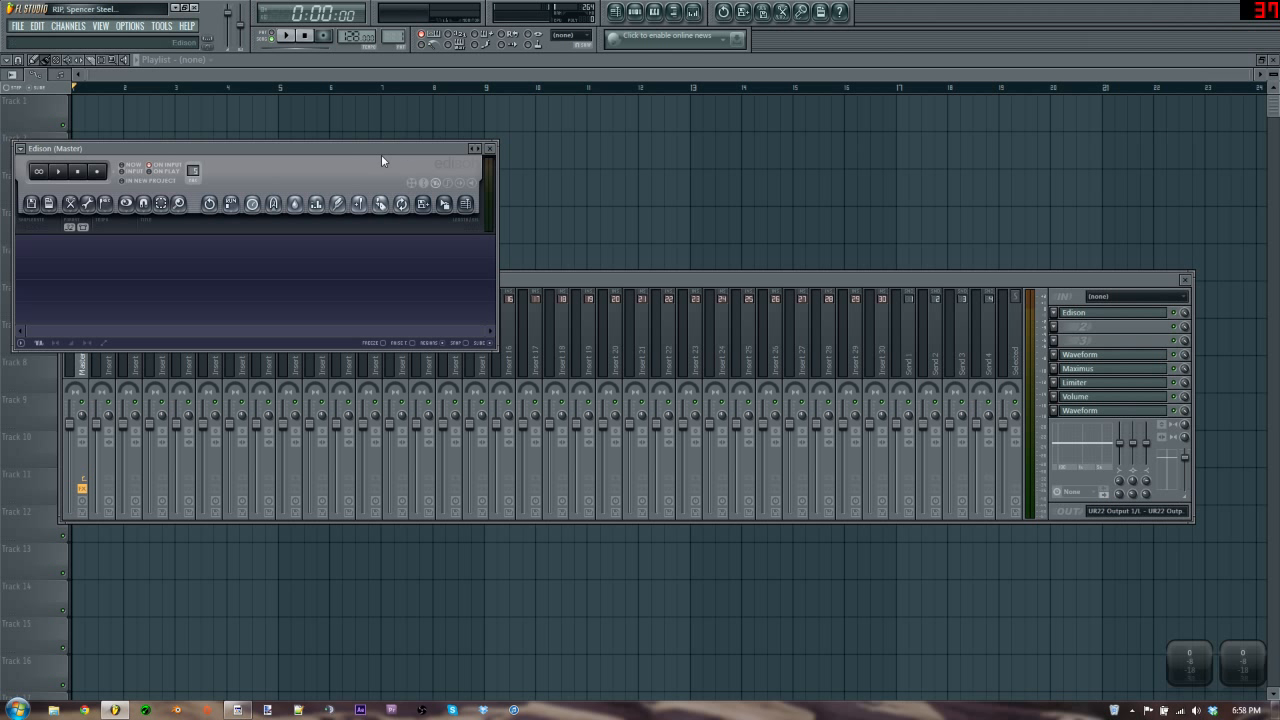
{"action": "left_click_drag", "start_coordinate": [388, 143], "coordinate": [785, 160]}
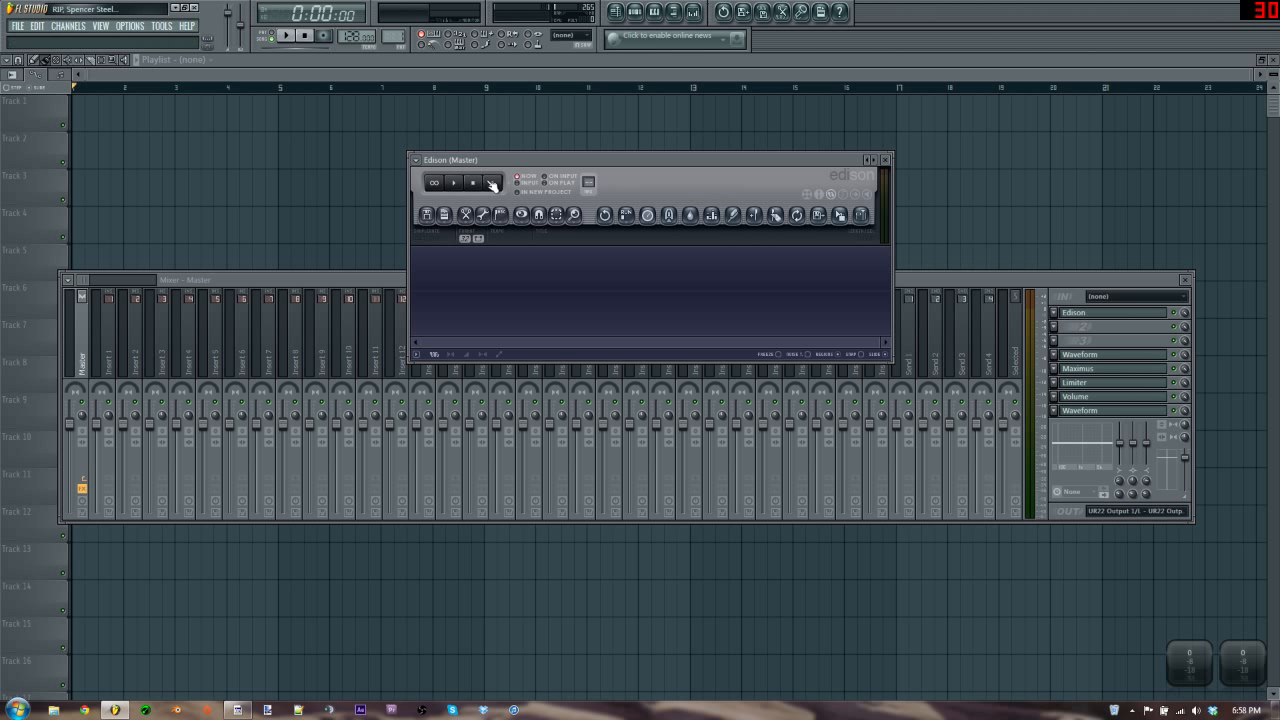
{"action": "left_click_drag", "start_coordinate": [559, 161], "coordinate": [576, 168]}
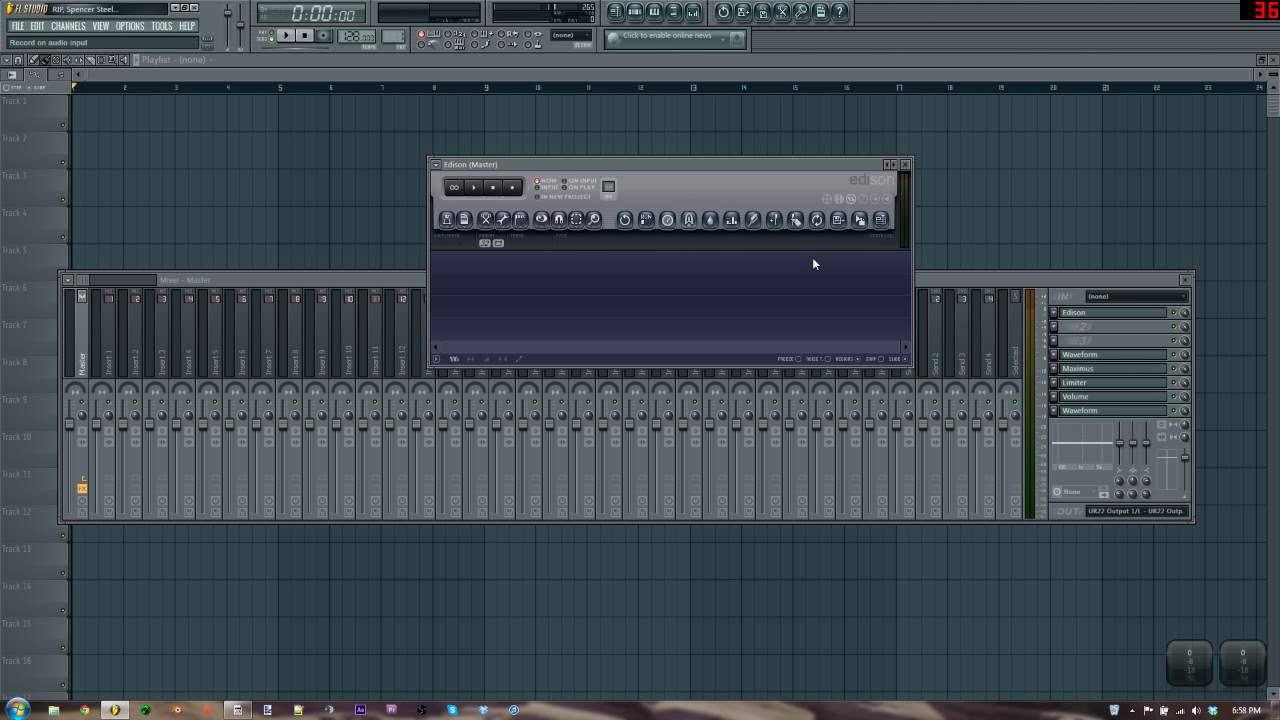
- Check the Line recording device's properties, including its levels, in the Windows sound settings
{"action": "right_click", "coordinate": [1198, 711]}
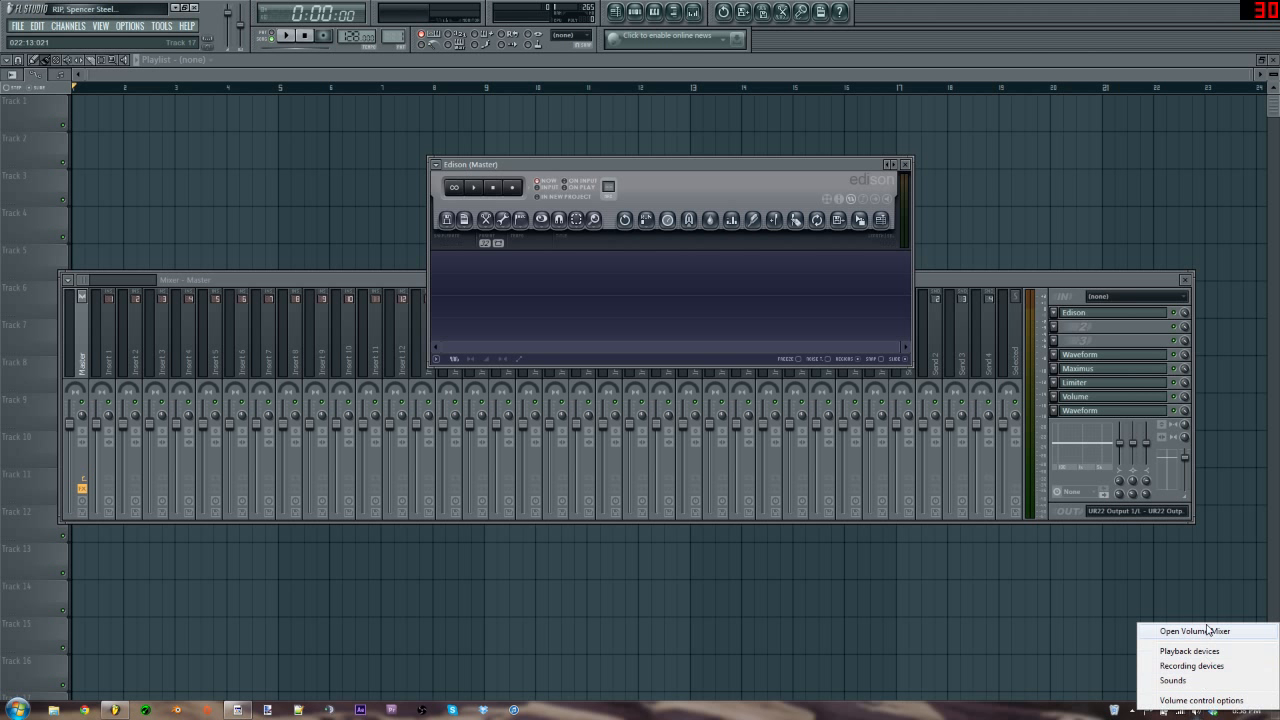
{"action": "left_click", "coordinate": [1190, 666]}
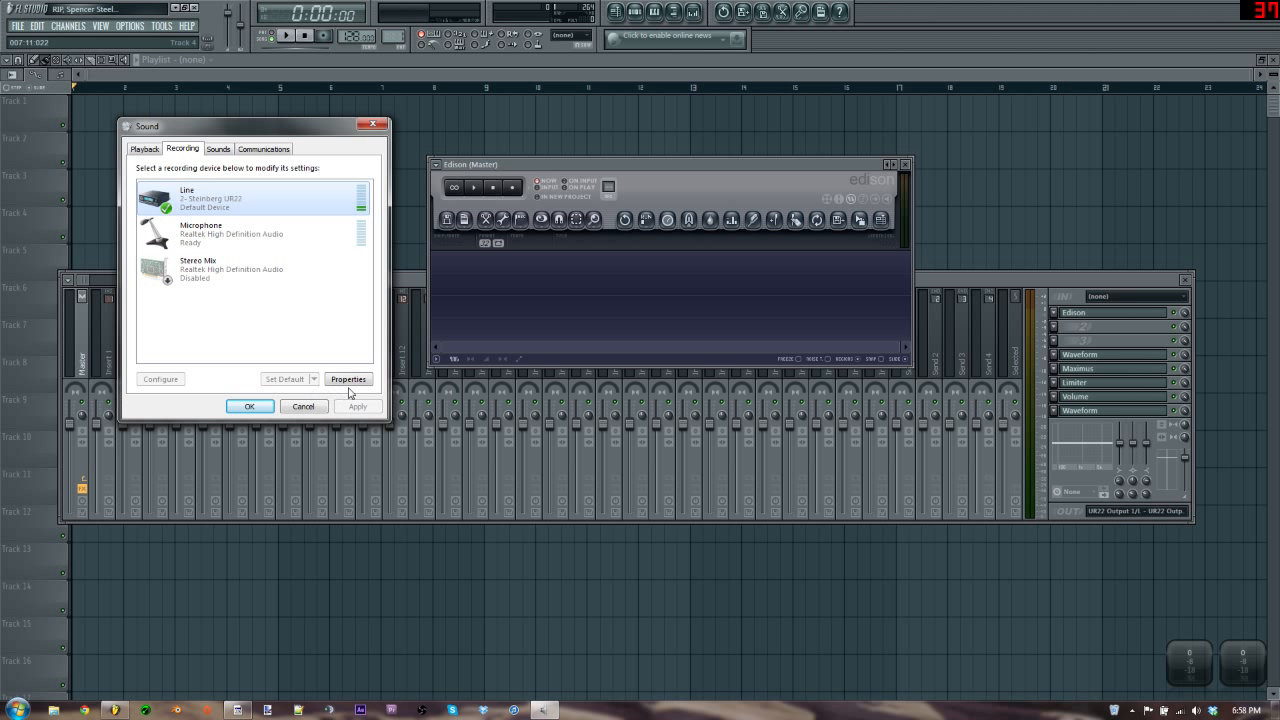
{"action": "left_click", "coordinate": [348, 379]}
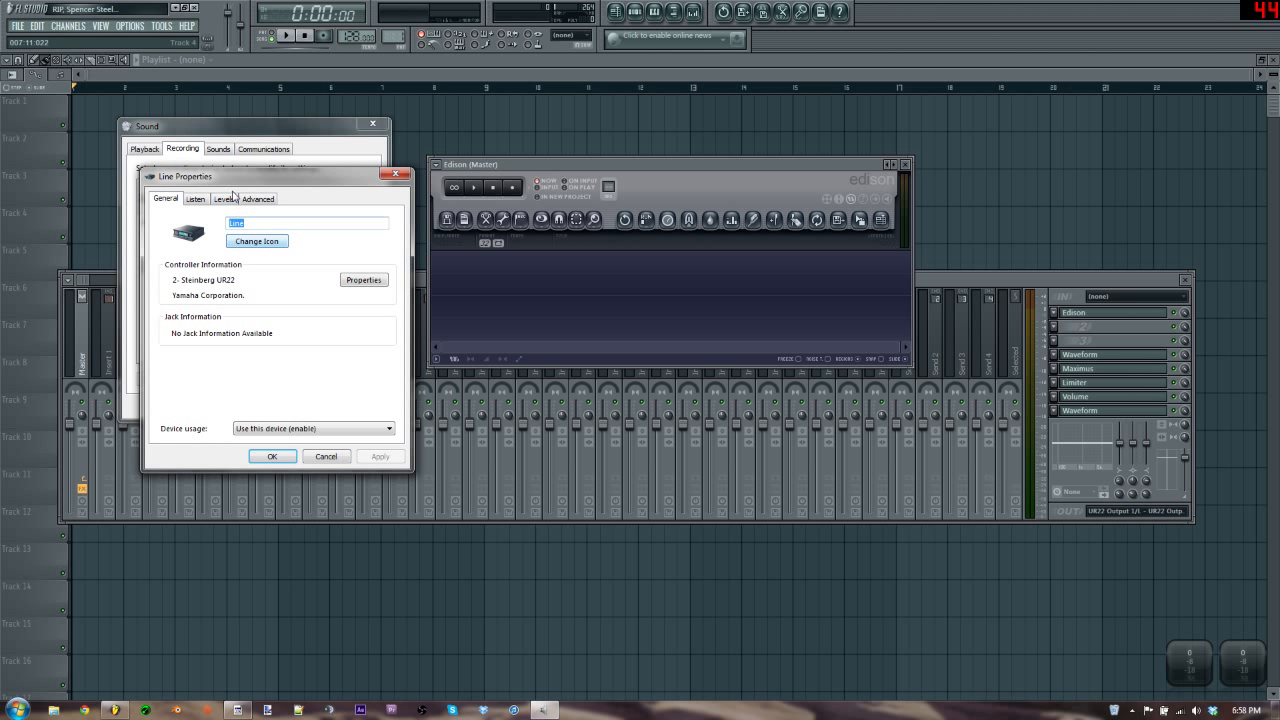
{"action": "left_click", "coordinate": [226, 199]}
{"action": "left_click", "coordinate": [397, 175]}
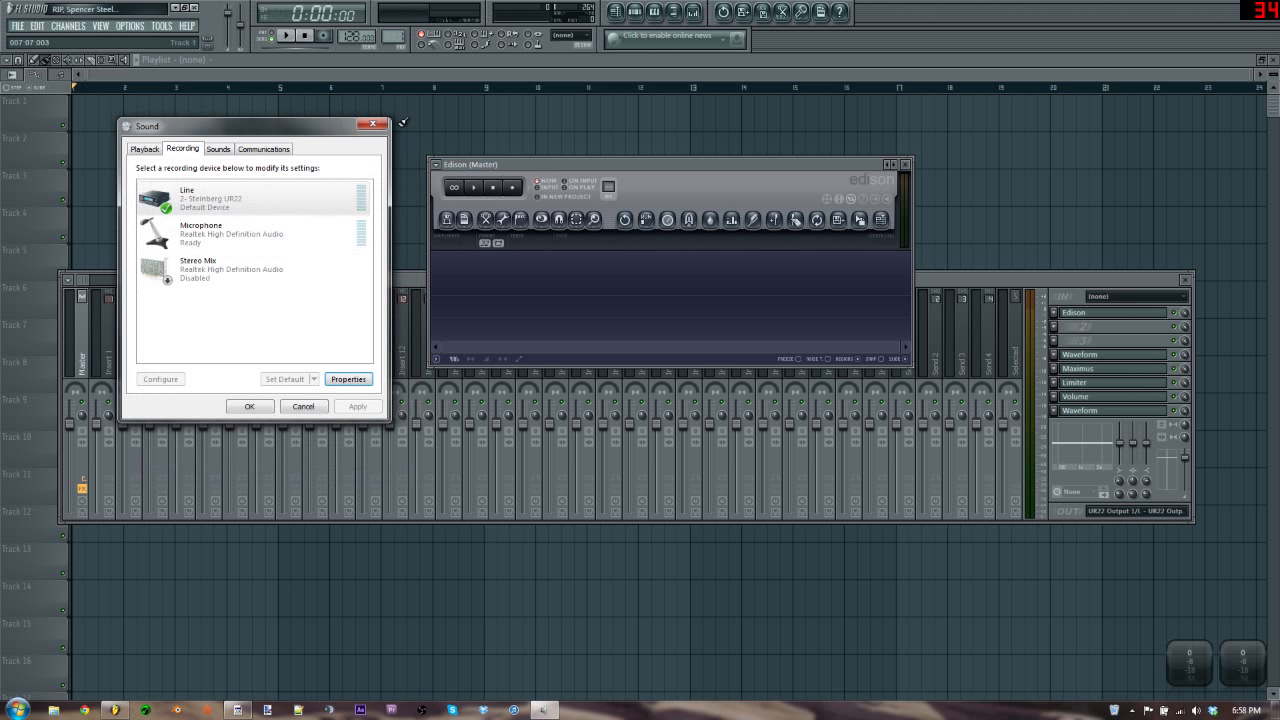
{"action": "left_click", "coordinate": [373, 125]}
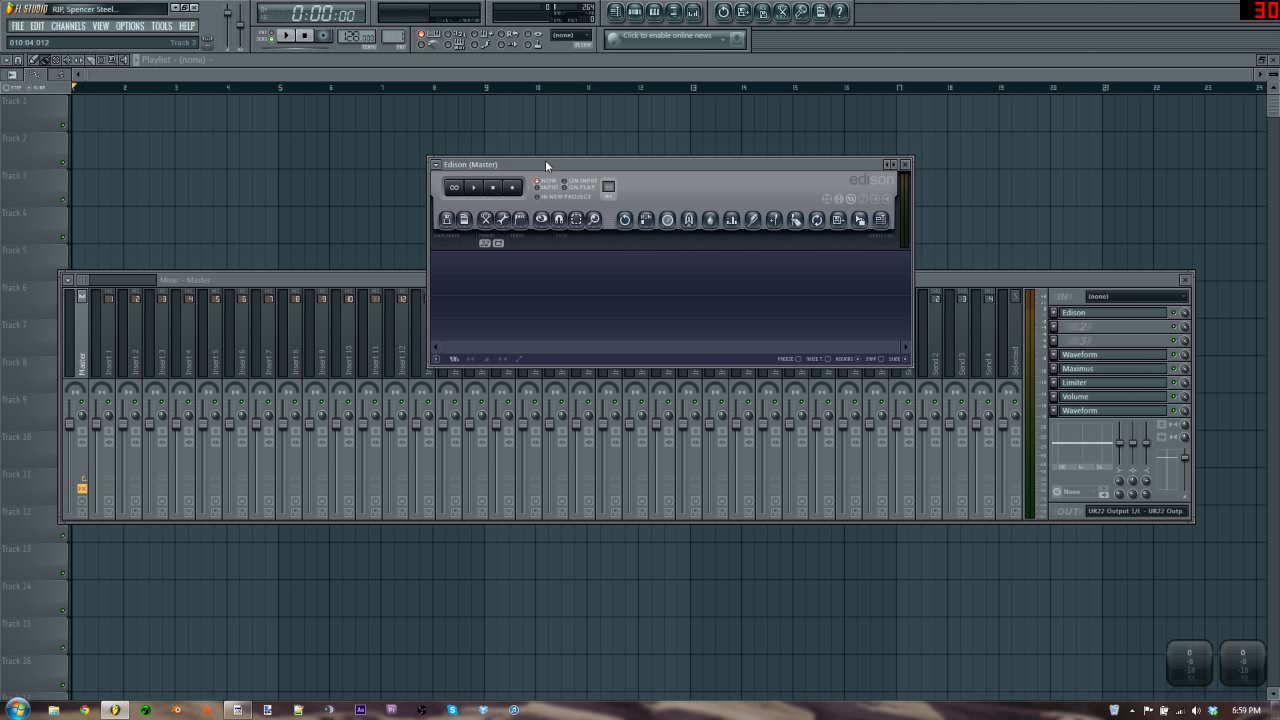
- Start recording the master output in Edison and close its window
{"action": "left_click_drag", "start_coordinate": [546, 162], "coordinate": [474, 158]}
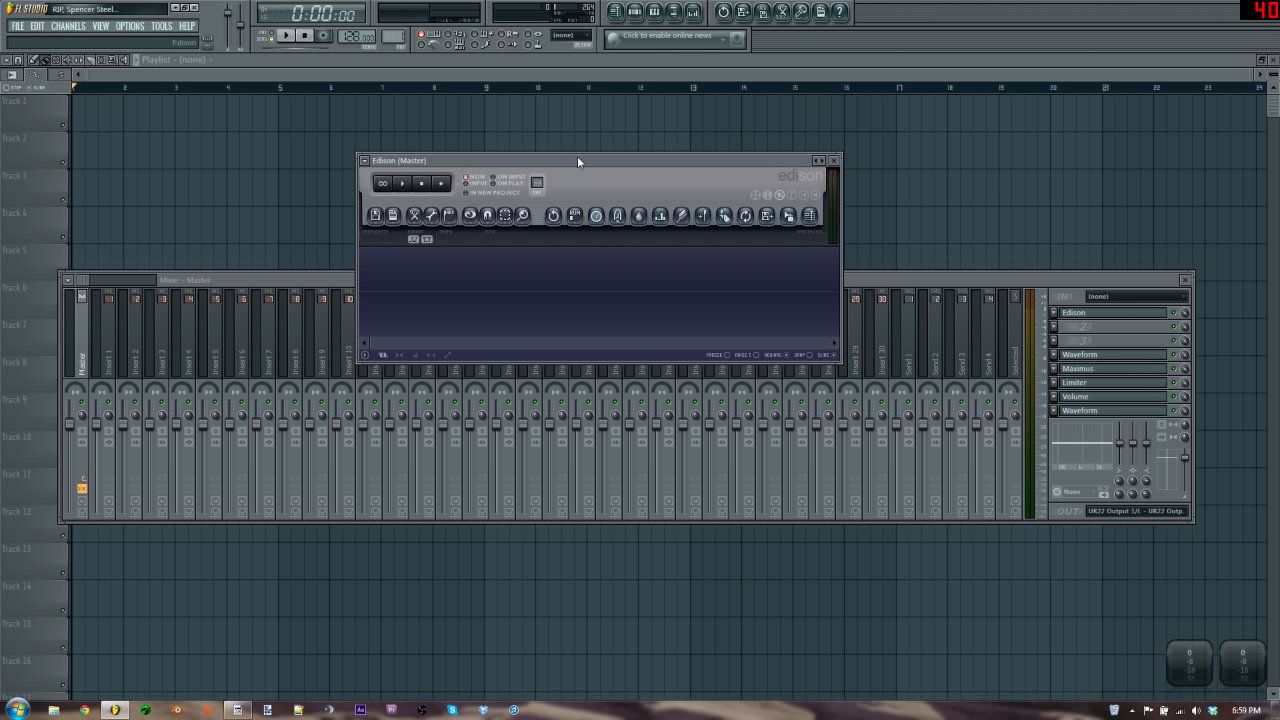
{"action": "left_click", "coordinate": [440, 182]}
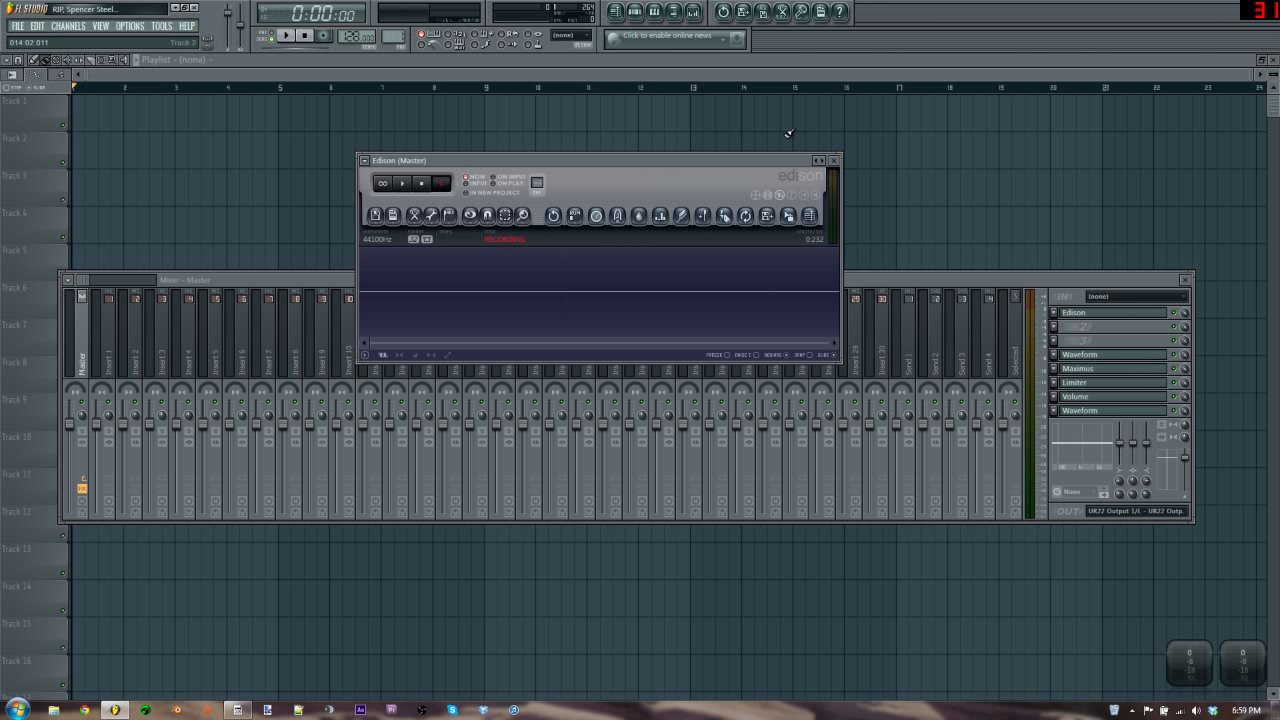
{"action": "left_click", "coordinate": [835, 161]}
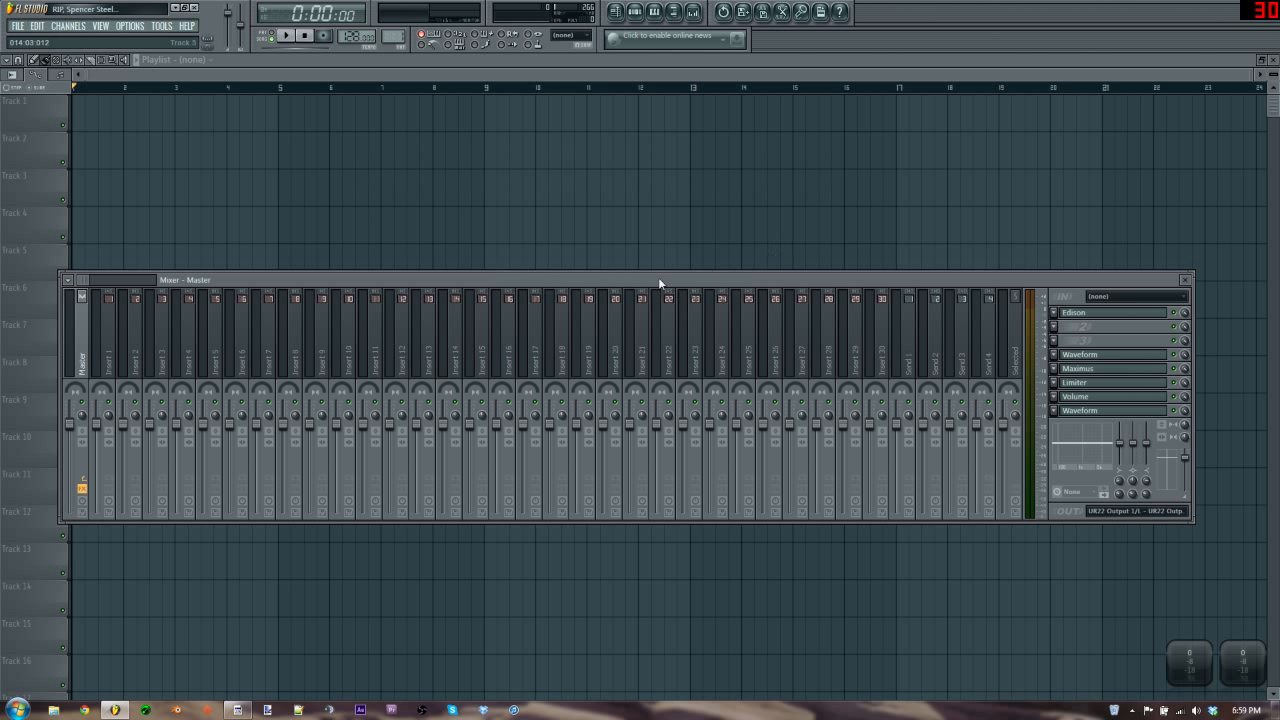
{"action": "left_click", "coordinate": [1080, 312]}
{"action": "left_click_drag", "start_coordinate": [724, 165], "coordinate": [817, 181]}
{"action": "left_click", "coordinate": [871, 175]}
- Reposition the mixer, hide the playlist to expose the channel rack, and check on Edison's recording
{"action": "left_click_drag", "start_coordinate": [466, 278], "coordinate": [494, 240]}
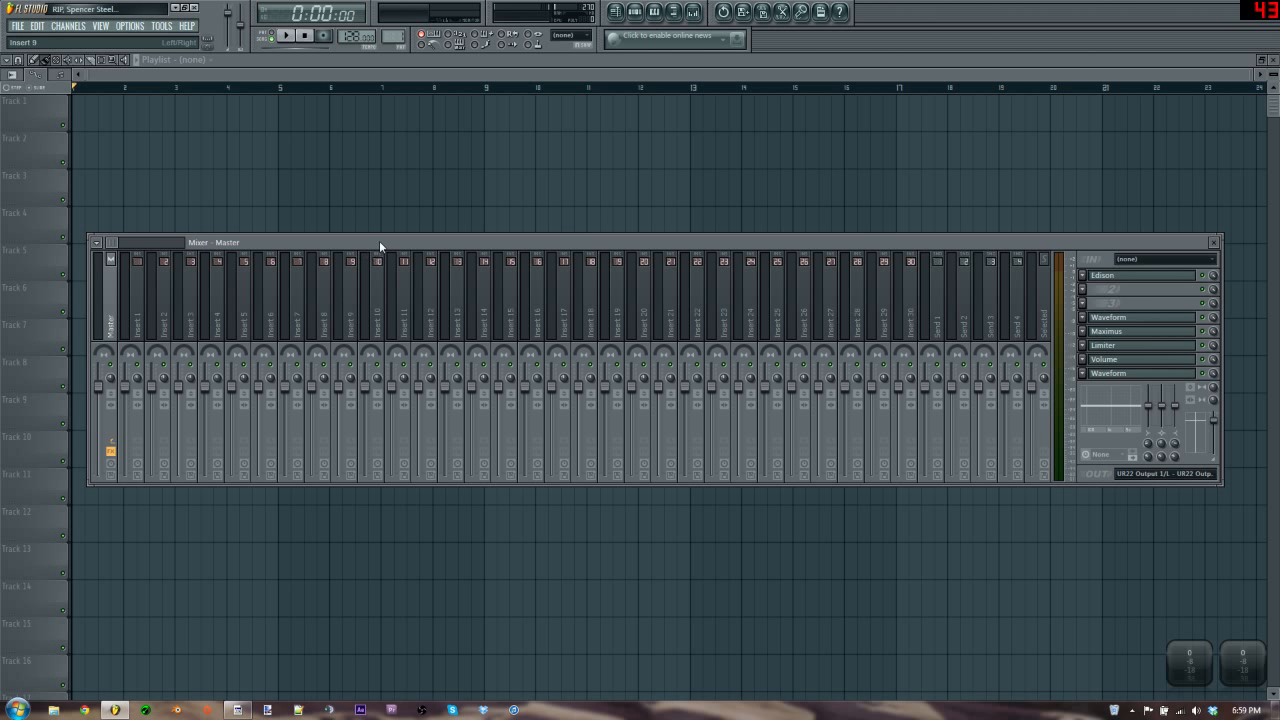
{"action": "left_click_drag", "start_coordinate": [380, 243], "coordinate": [381, 274]}
{"action": "left_click", "coordinate": [439, 63]}
{"action": "key", "text": "Escape"}
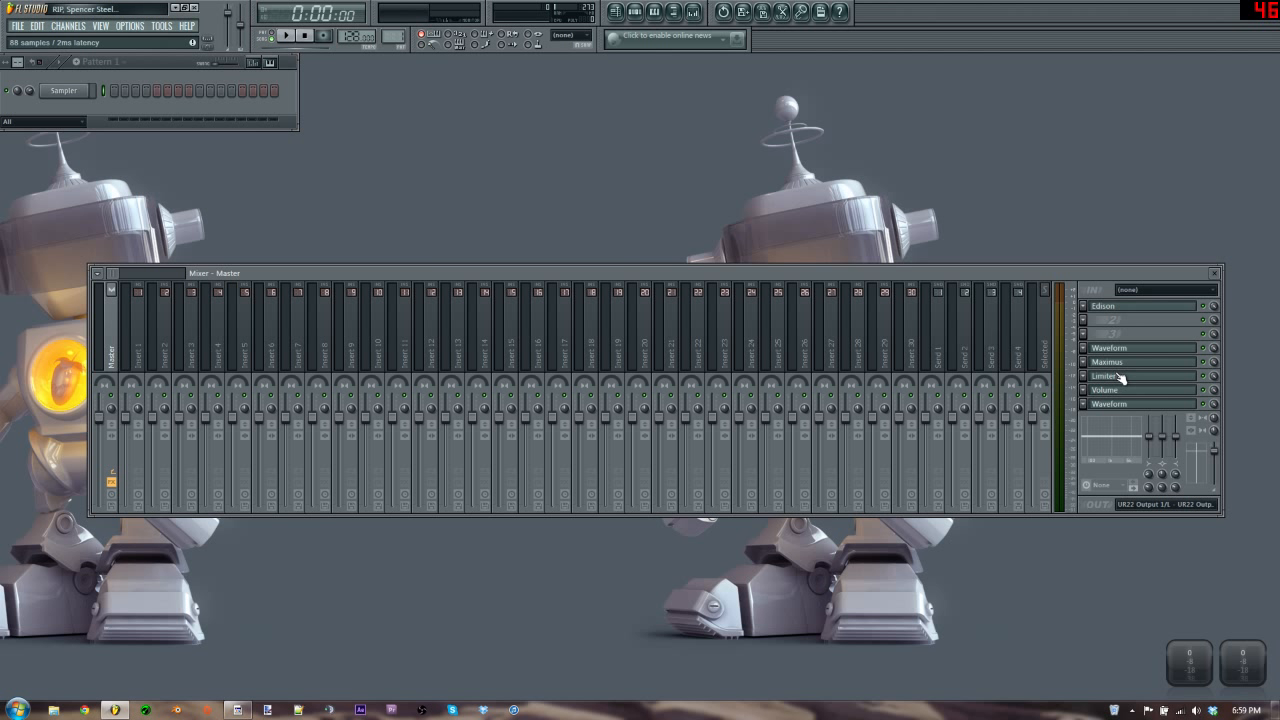
{"action": "left_click", "coordinate": [1135, 312]}
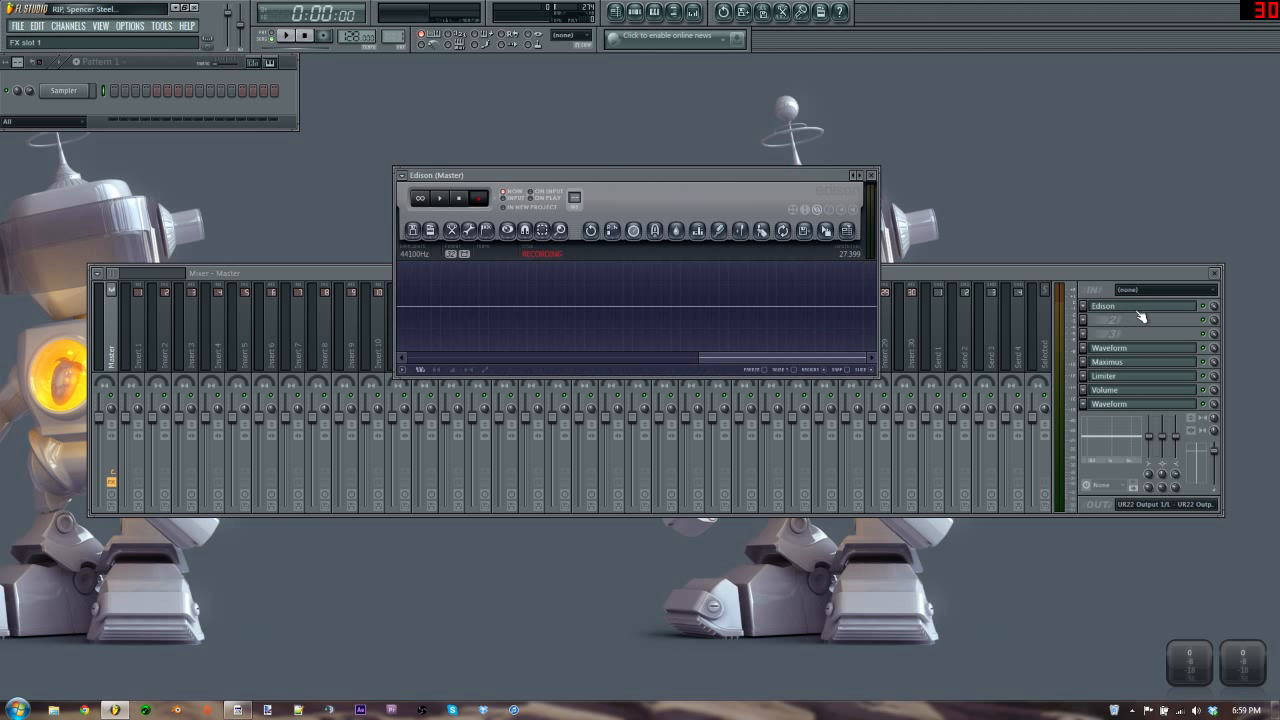
{"action": "left_click", "coordinate": [873, 176]}
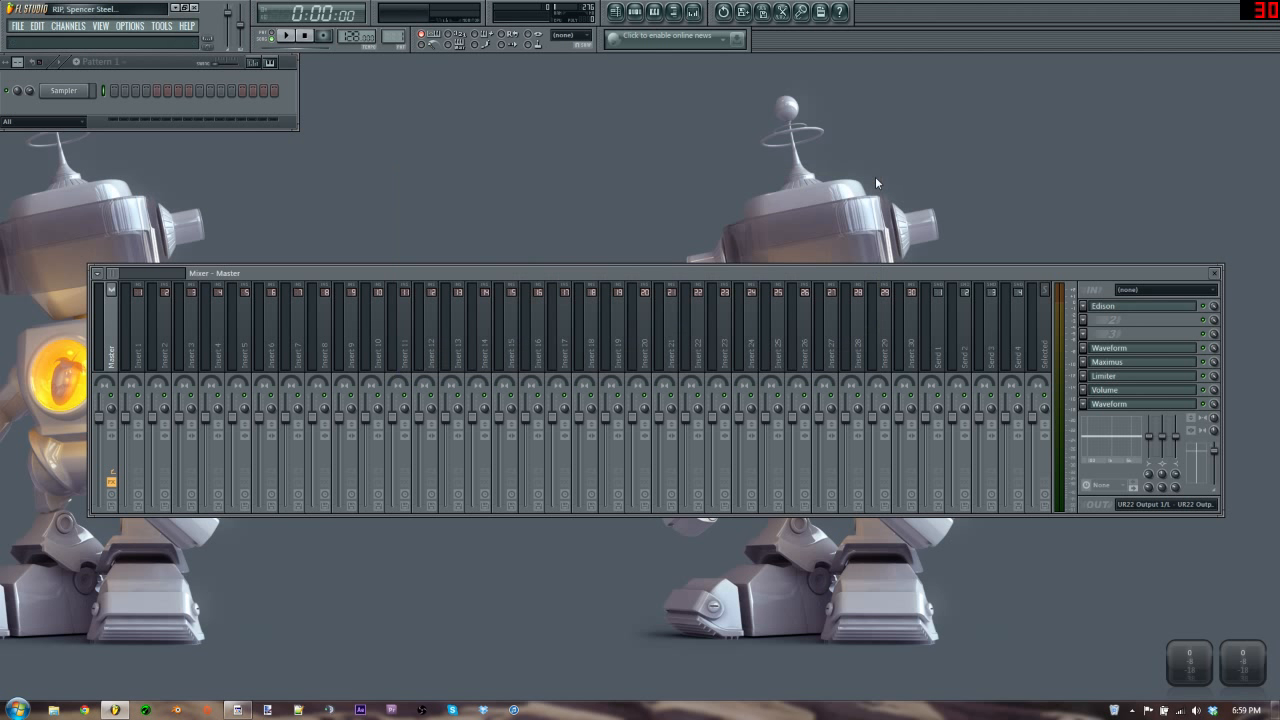
- Switch the master track's two Waveform meters from mini view to full size and close their settings windows
{"action": "left_click", "coordinate": [1119, 352]}
{"action": "left_click", "coordinate": [1112, 405]}
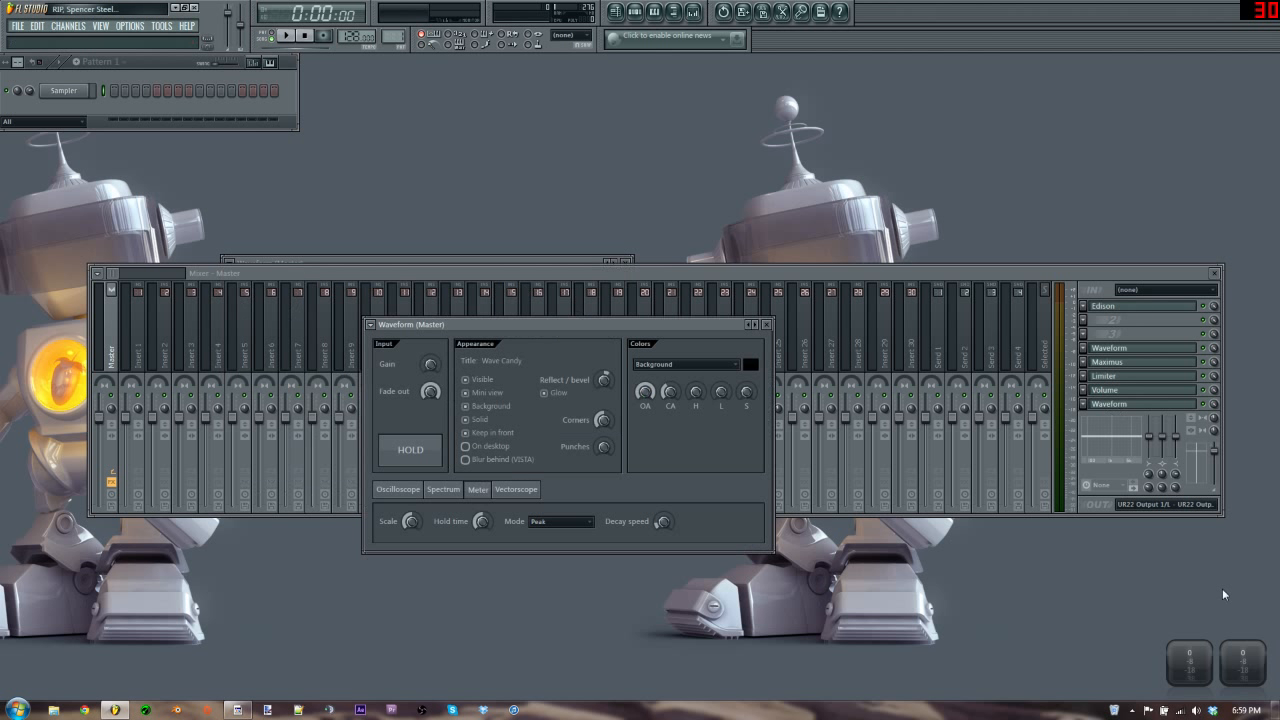
{"action": "double_click", "coordinate": [1195, 652]}
{"action": "double_click", "coordinate": [1240, 653]}
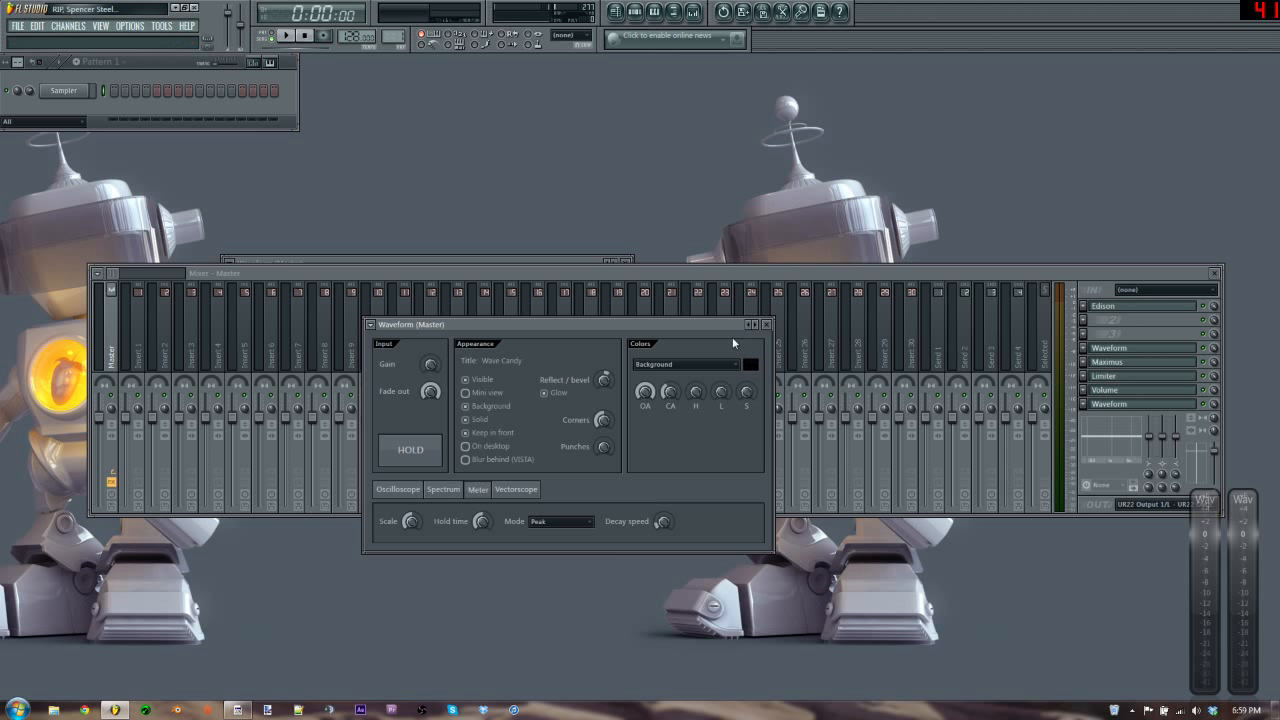
{"action": "left_click", "coordinate": [547, 262]}
{"action": "left_click", "coordinate": [626, 262]}
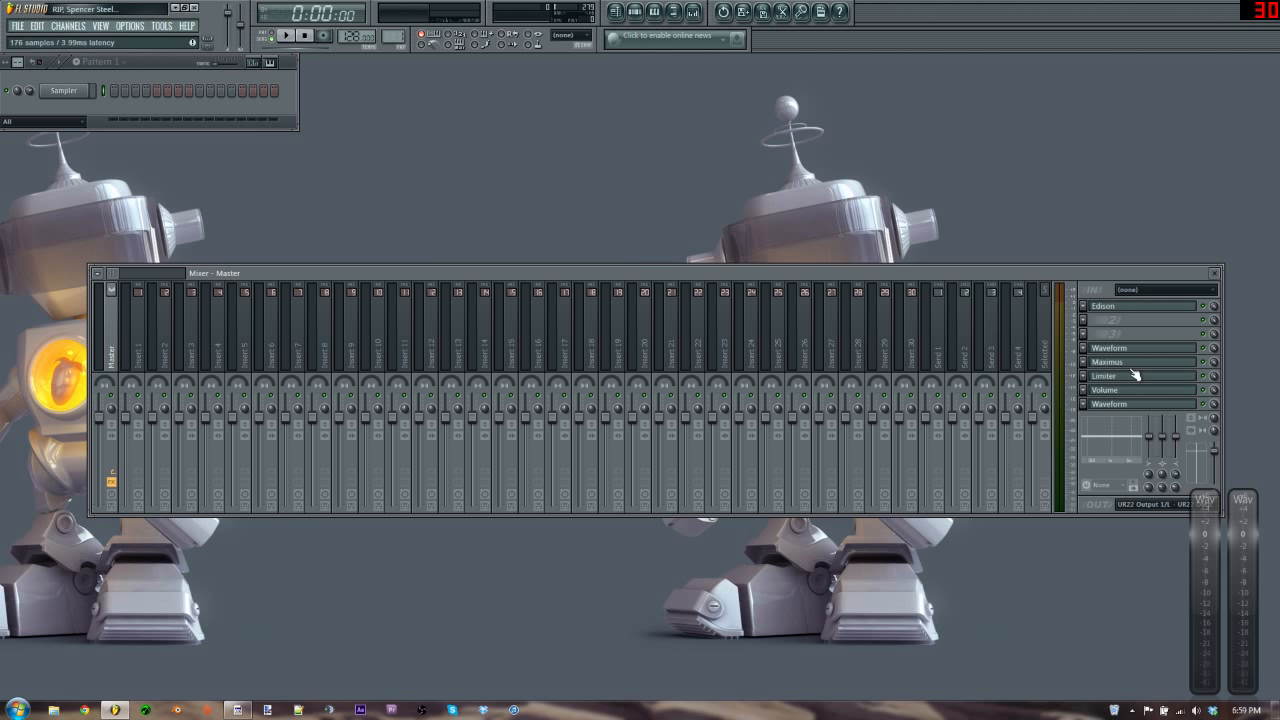
- Examine the Maximus, Limiter, Waveform and Volume effects on the master track
{"action": "left_click", "coordinate": [1137, 363]}
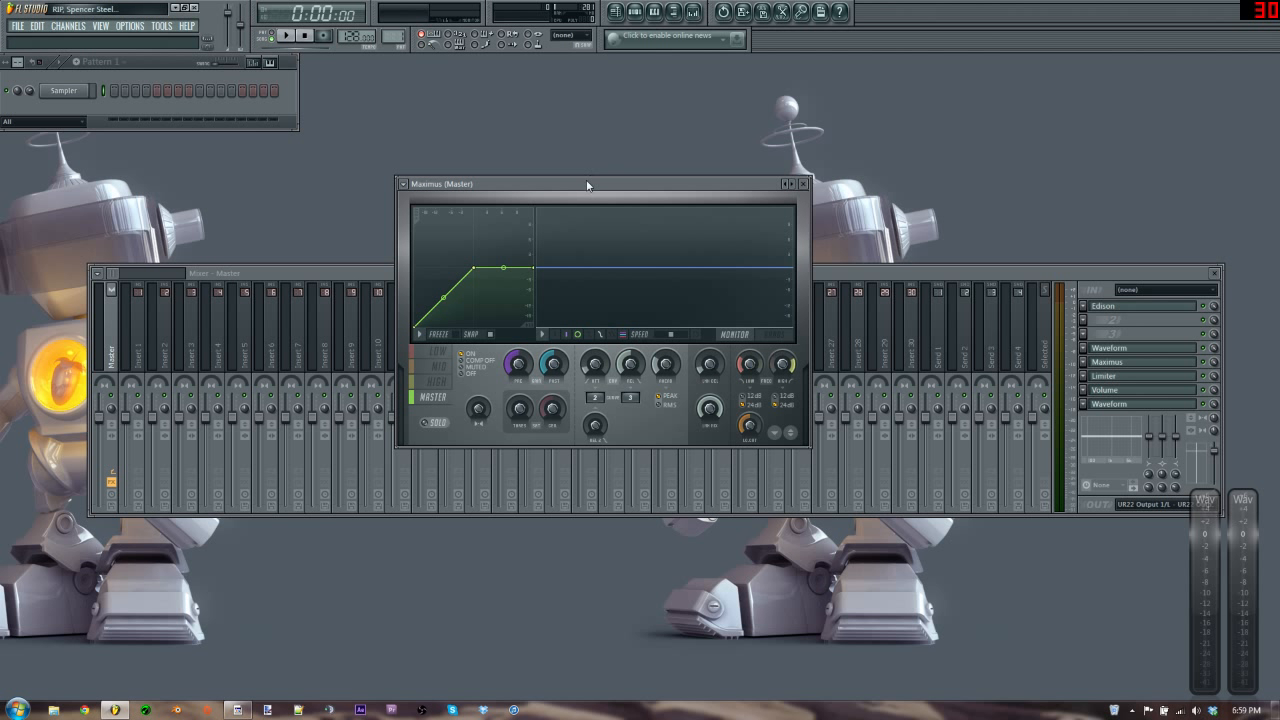
{"action": "left_click_drag", "start_coordinate": [587, 185], "coordinate": [386, 184]}
{"action": "left_click", "coordinate": [1137, 376]}
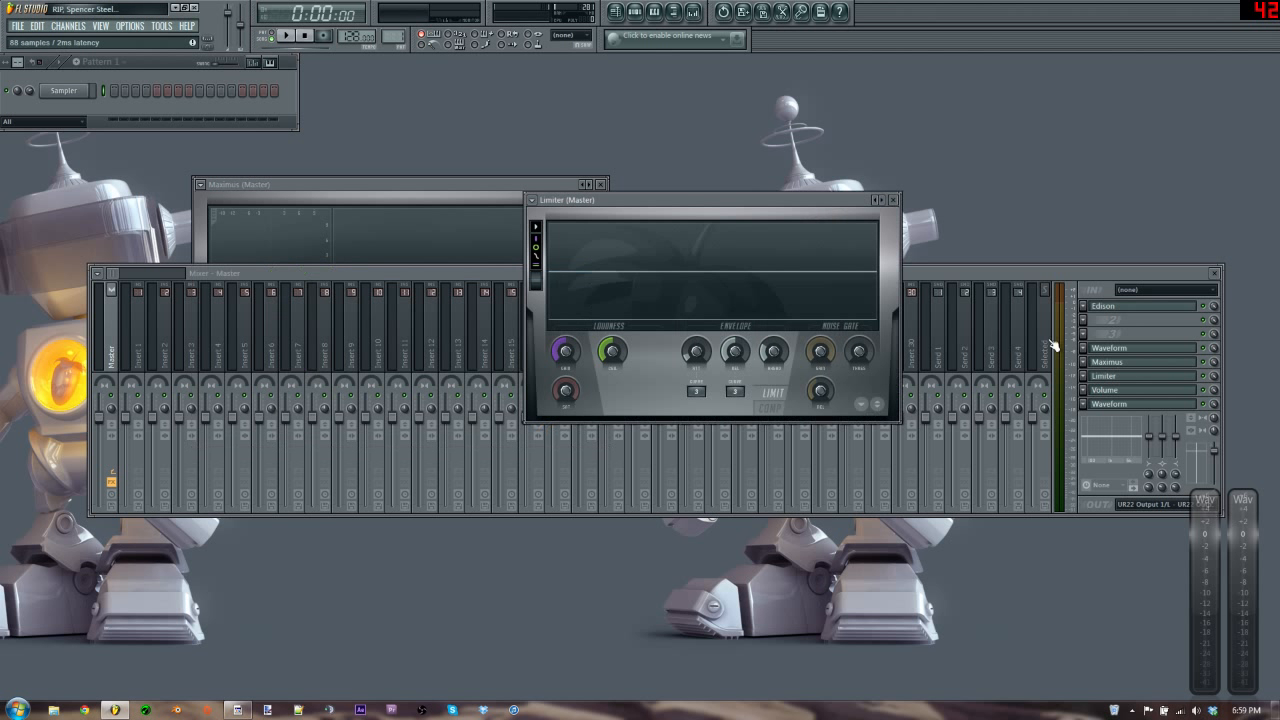
{"action": "left_click_drag", "start_coordinate": [722, 201], "coordinate": [829, 190]}
{"action": "left_click", "coordinate": [1118, 404]}
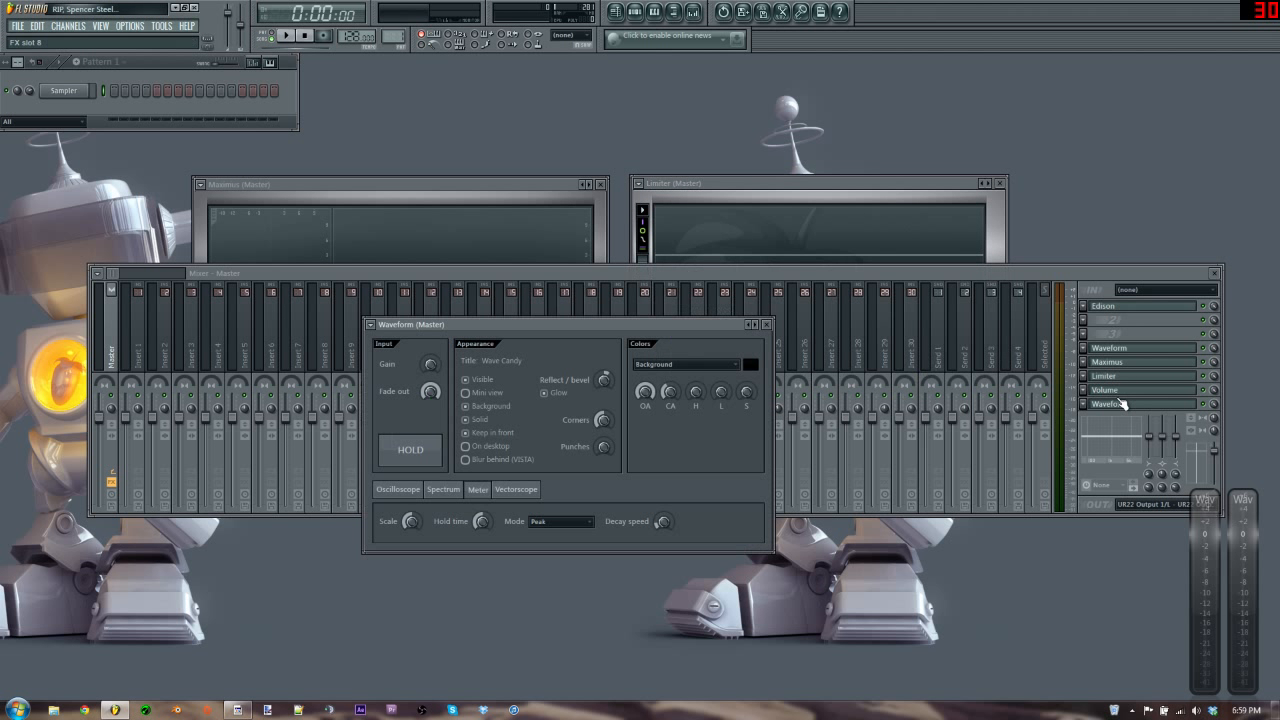
{"action": "left_click", "coordinate": [1122, 390]}
{"action": "left_click", "coordinate": [1122, 390]}
{"action": "left_click", "coordinate": [1122, 390]}
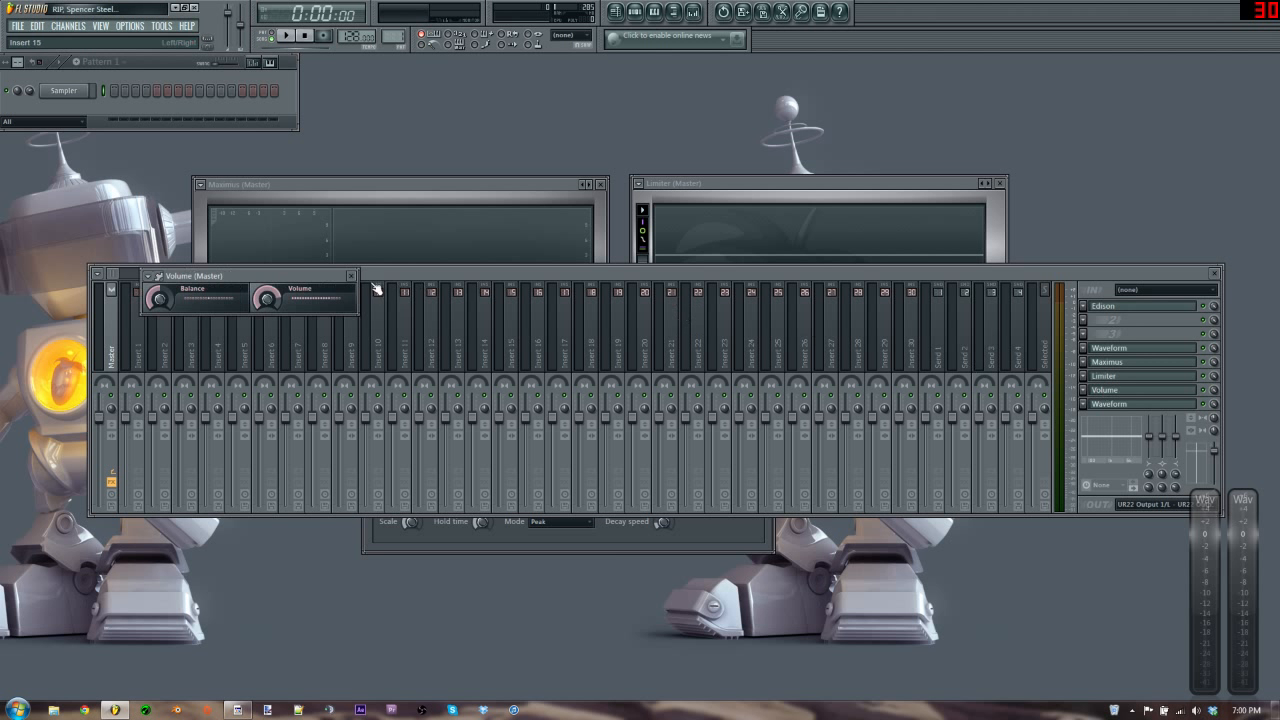
{"action": "left_click", "coordinate": [351, 276]}
{"action": "left_click", "coordinate": [692, 530]}
{"action": "left_click", "coordinate": [767, 323]}
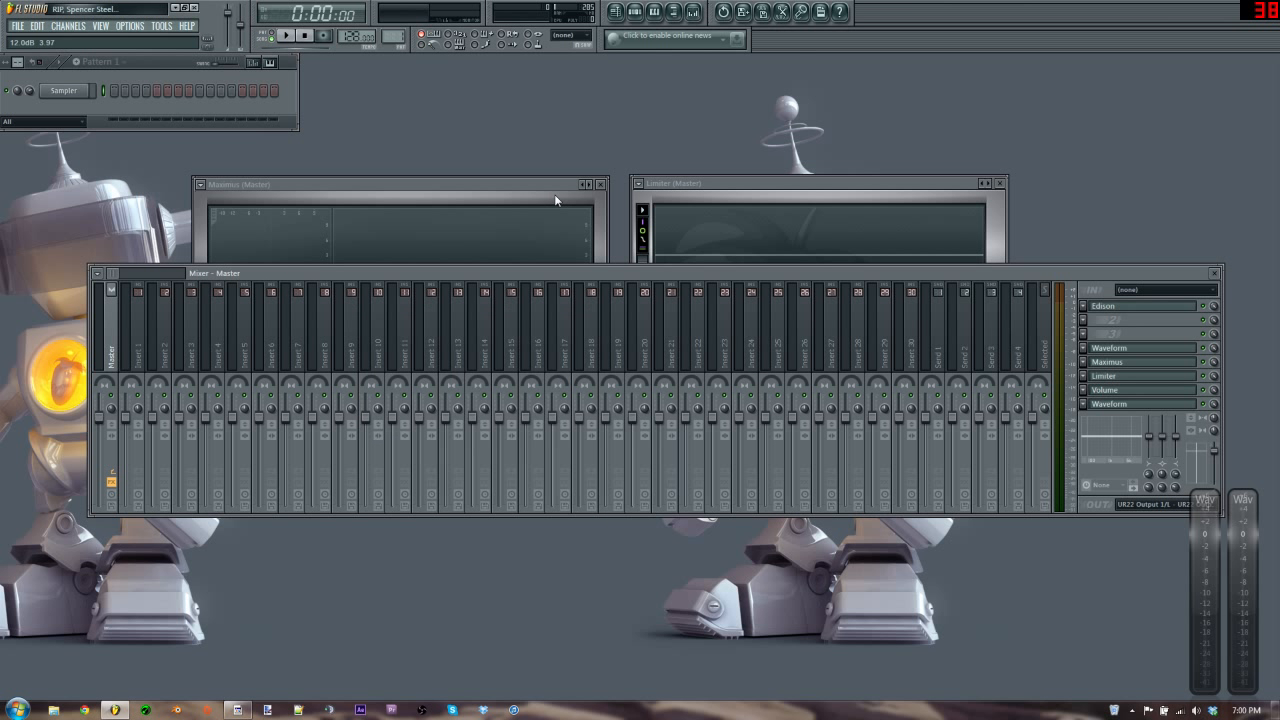
{"action": "left_click", "coordinate": [600, 185]}
{"action": "left_click", "coordinate": [1000, 184]}
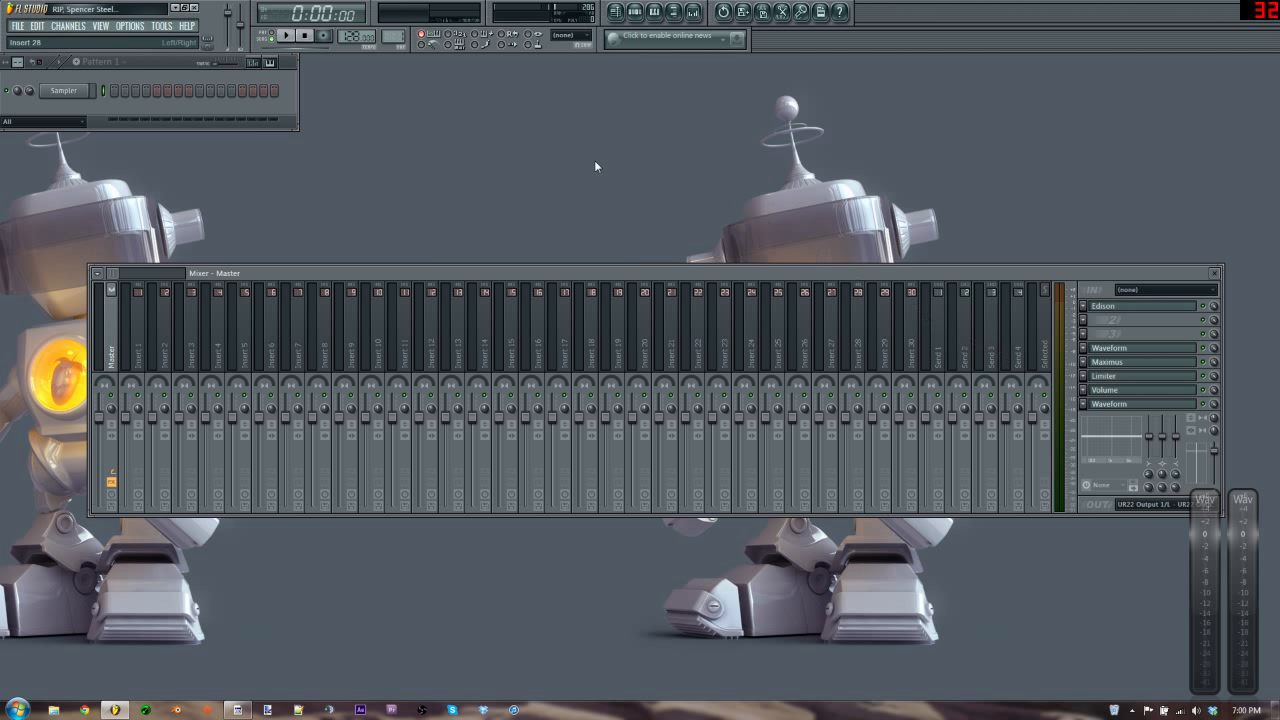
- Replace the Sampler channel with Toxic Biohazard, reposition its window, and close the mixer
{"action": "right_click", "coordinate": [64, 97]}
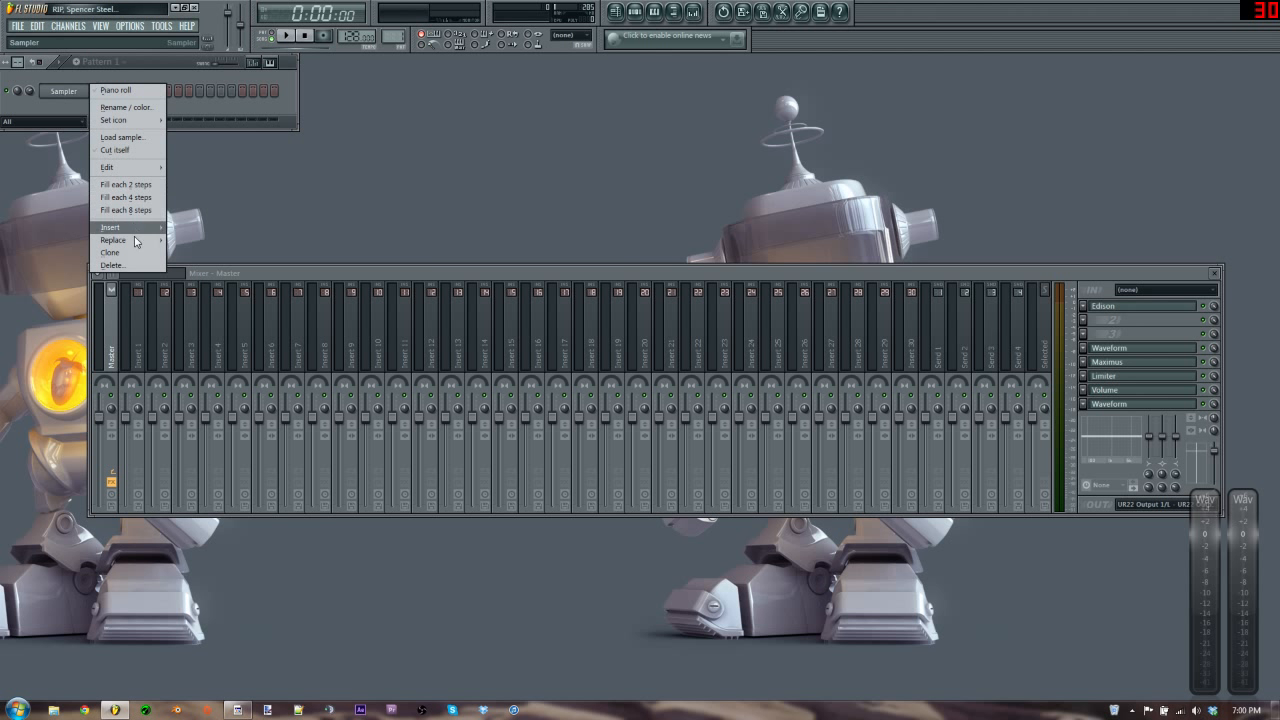
{"action": "mouse_move", "coordinate": [120, 240]}
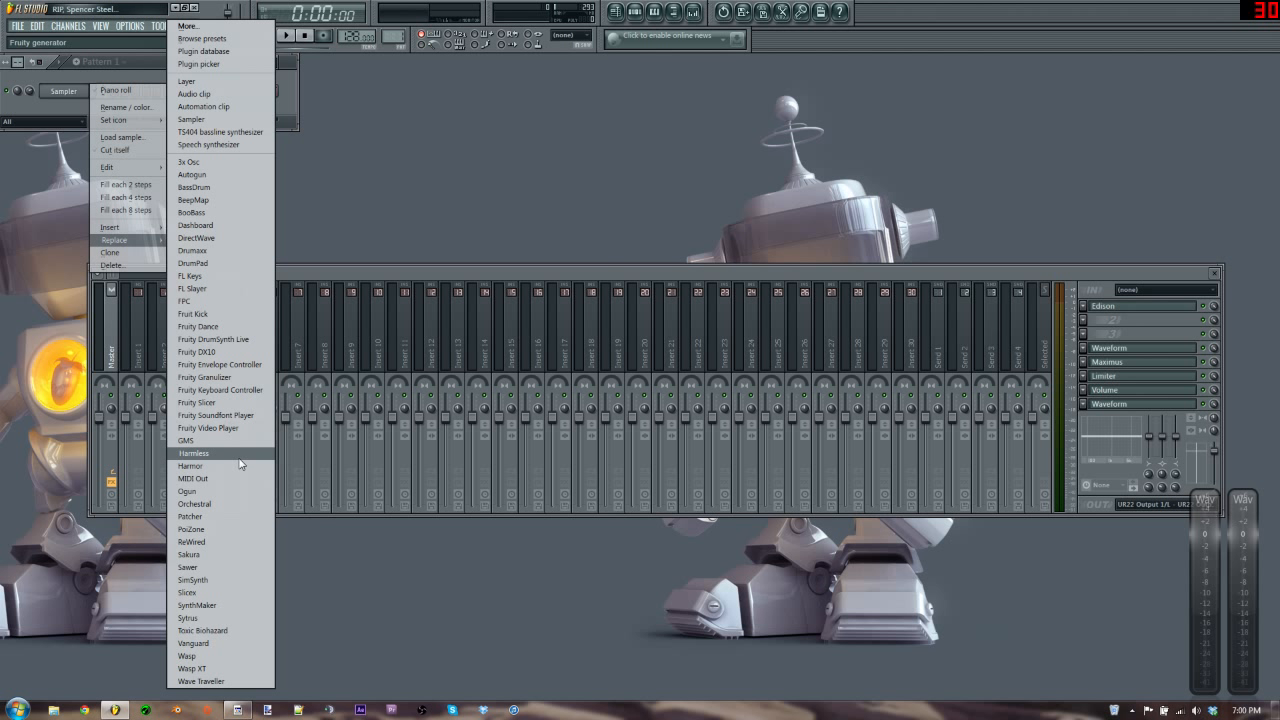
{"action": "left_click", "coordinate": [205, 631]}
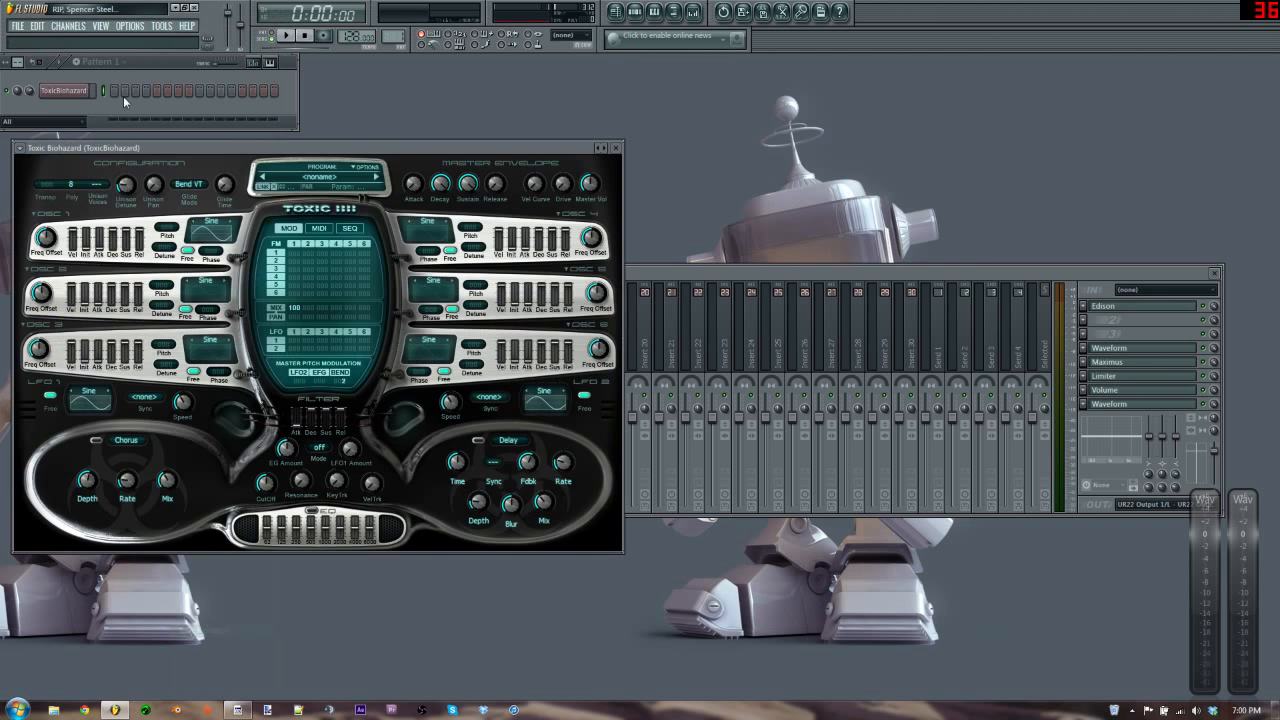
{"action": "left_click_drag", "start_coordinate": [200, 130], "coordinate": [733, 118]}
{"action": "left_click", "coordinate": [1000, 274]}
{"action": "key", "text": "Escape"}
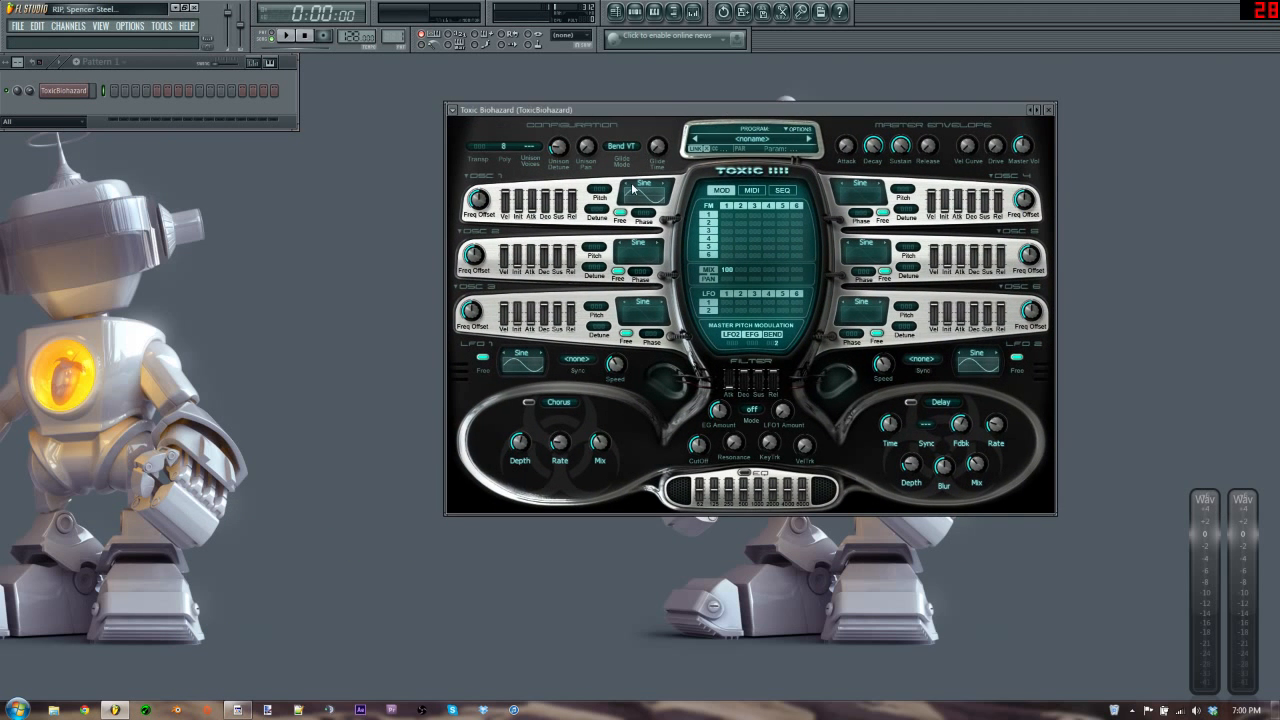
- Set oscillator 1 to the Saw waveform and enable the Delay effect with its sync at 3/16
{"action": "left_click", "coordinate": [643, 183]}
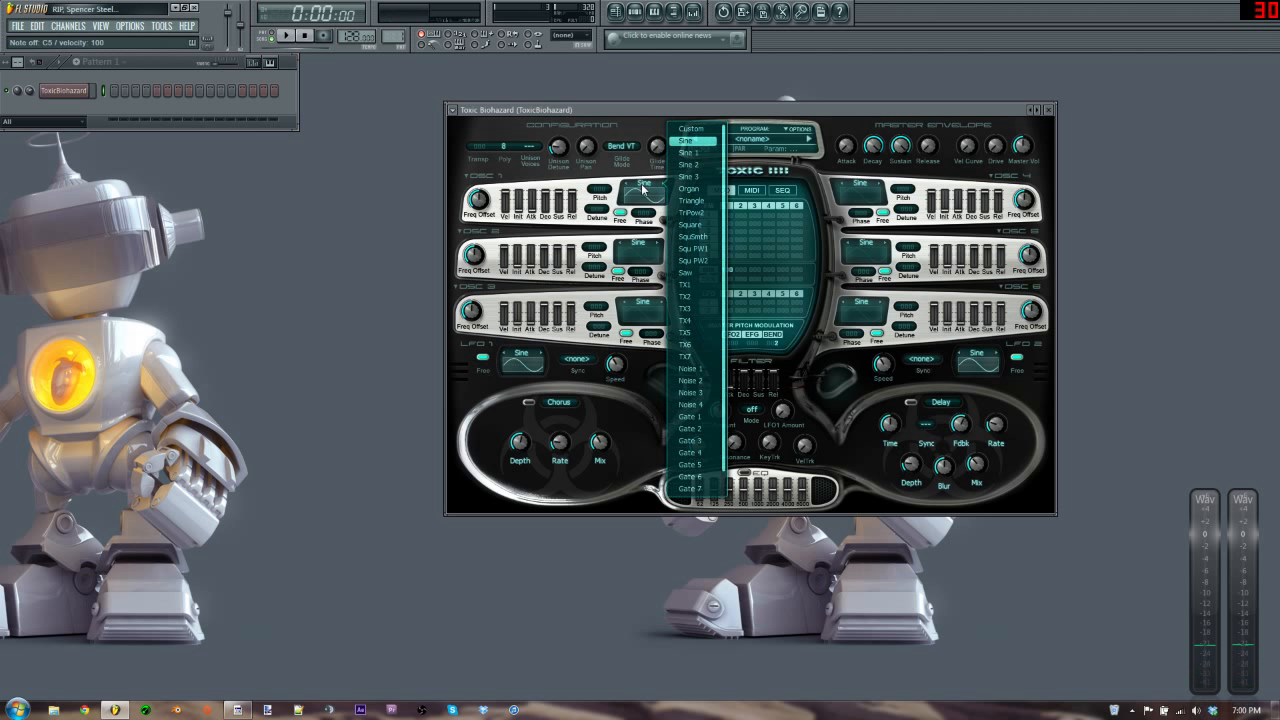
{"action": "left_click", "coordinate": [688, 272]}
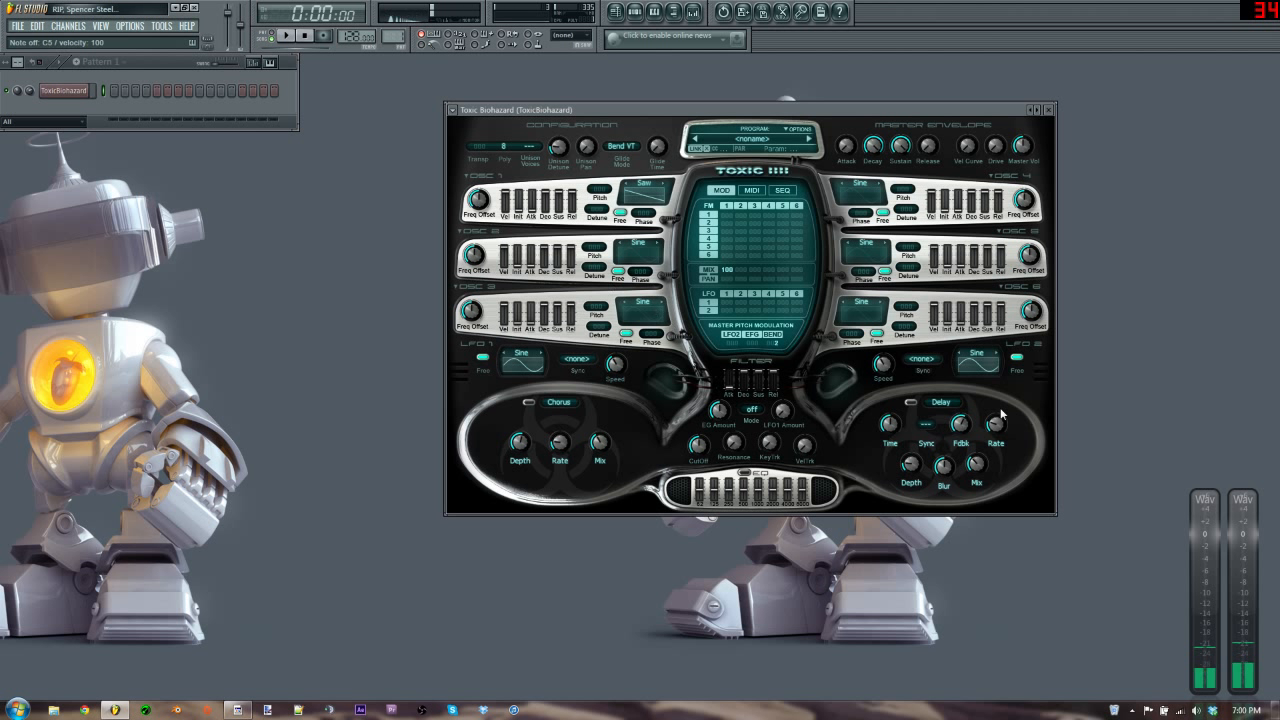
{"action": "left_click", "coordinate": [910, 402]}
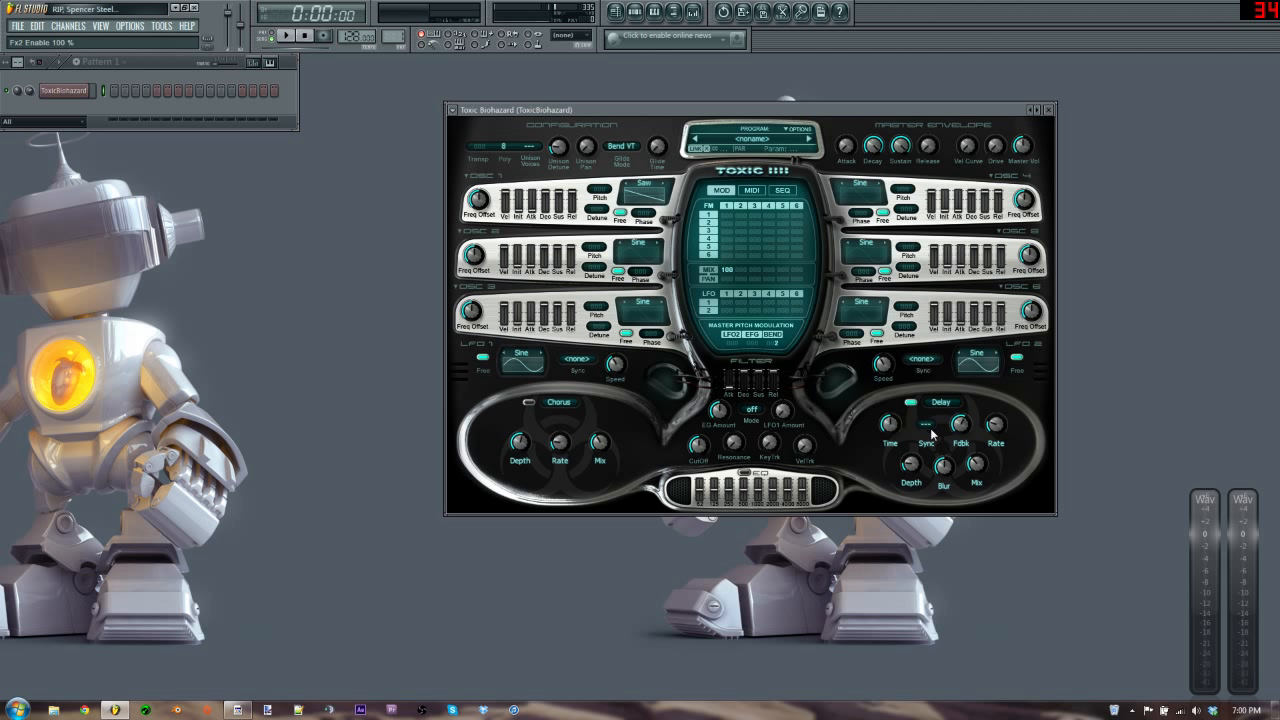
{"action": "left_click_drag", "start_coordinate": [932, 432], "coordinate": [956, 410]}
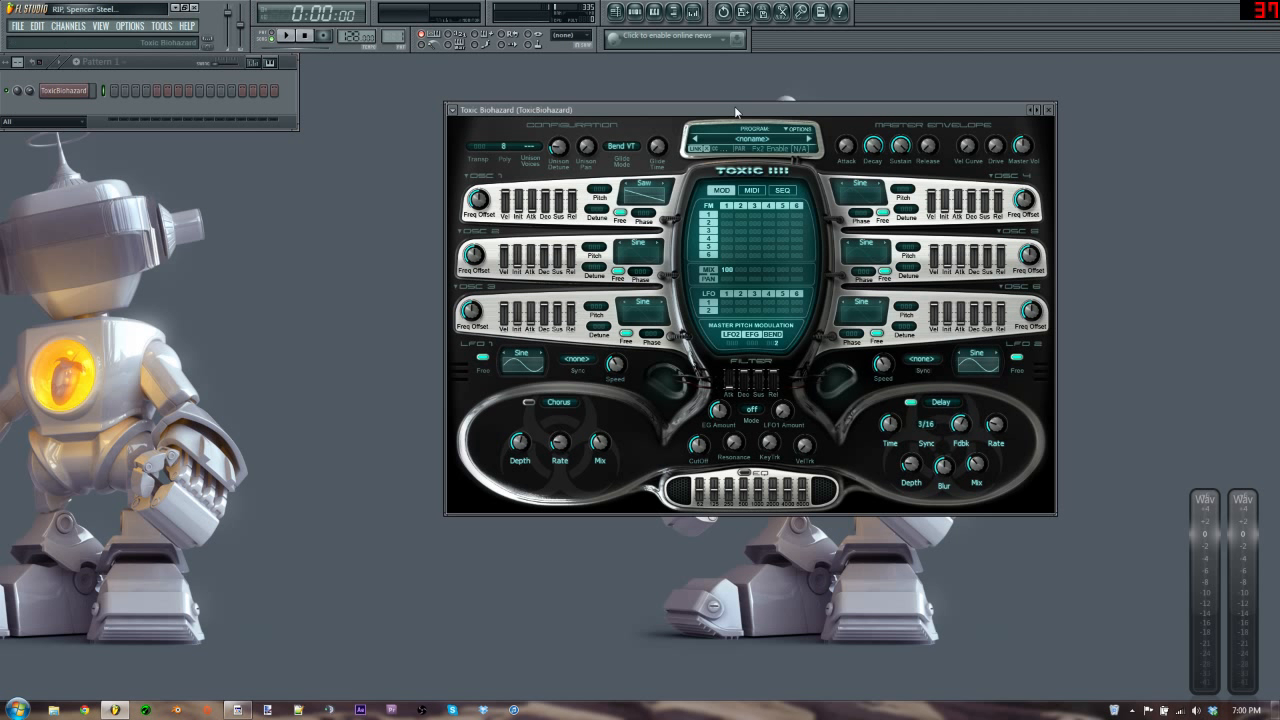
{"action": "left_click_drag", "start_coordinate": [736, 110], "coordinate": [664, 126]}
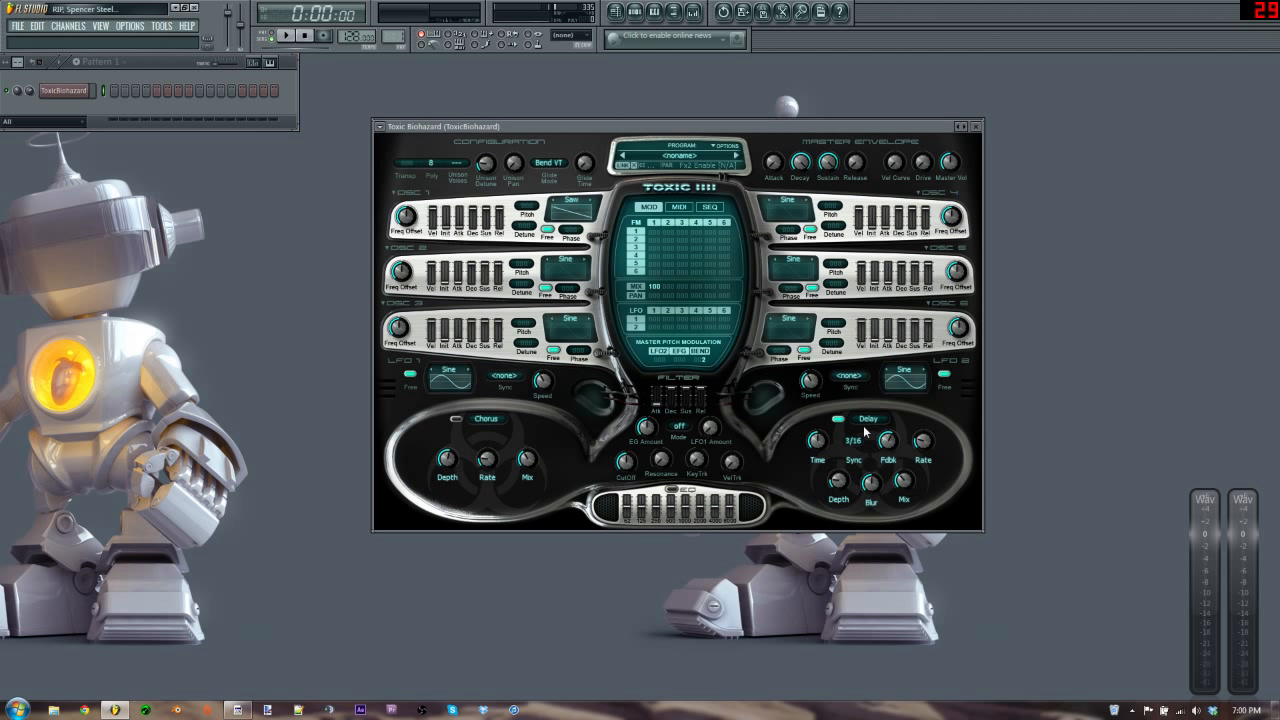
{"action": "key", "text": "z"}
- Set the filter mode to LP and audition a note
{"action": "left_click", "coordinate": [683, 425]}
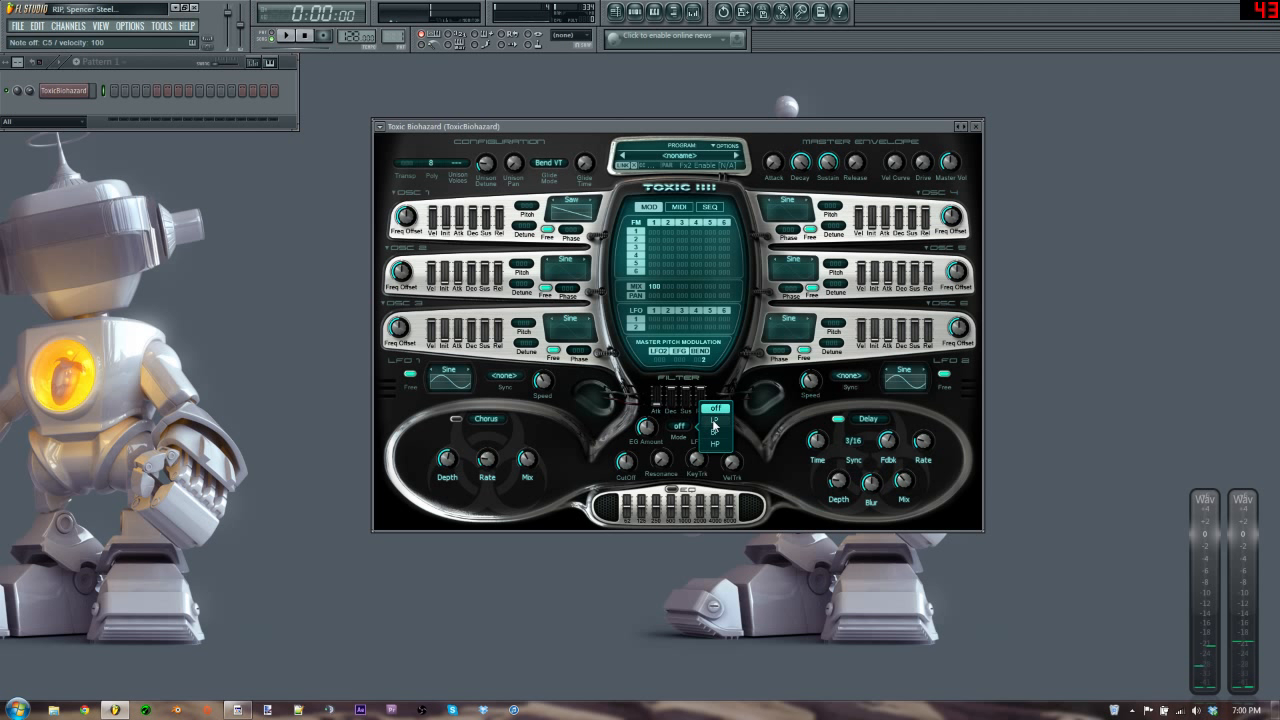
{"action": "left_click", "coordinate": [714, 420]}
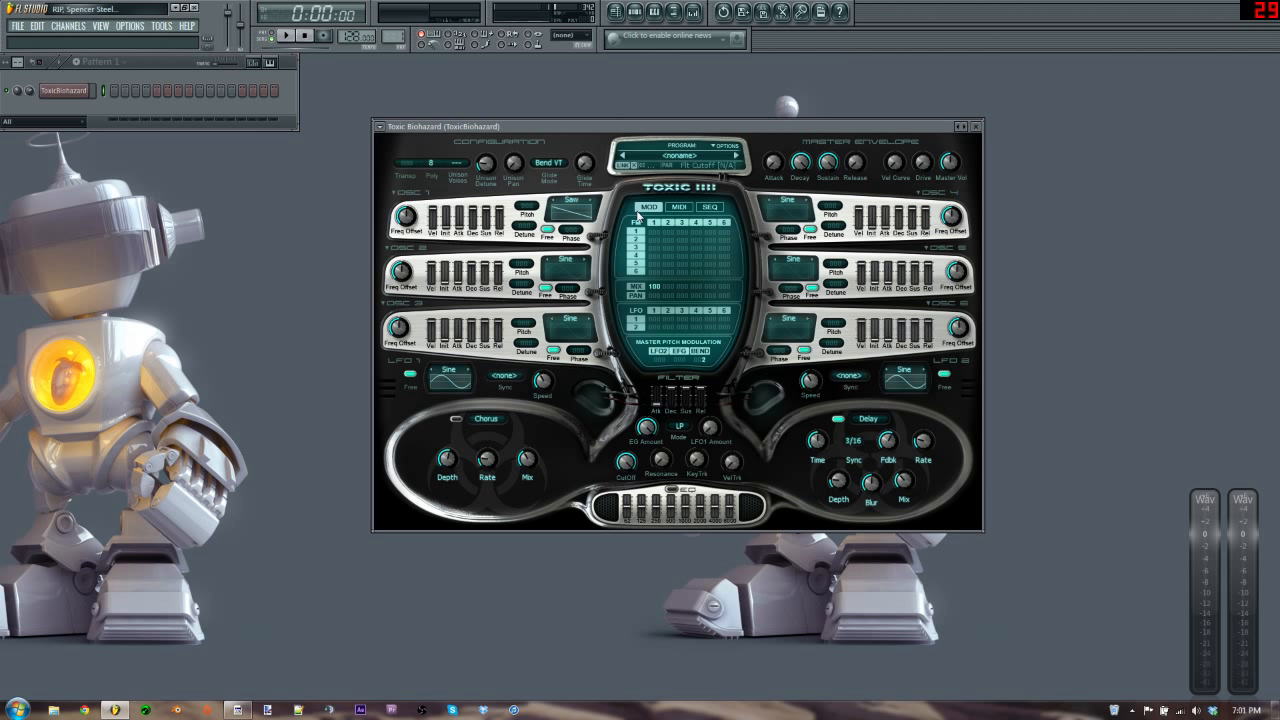
{"action": "key", "text": "z"}
- Try the filter's EG Amount at -100% with the cutoff at 100%, auditioning a note
{"action": "left_click_drag", "start_coordinate": [650, 426], "coordinate": [650, 510]}
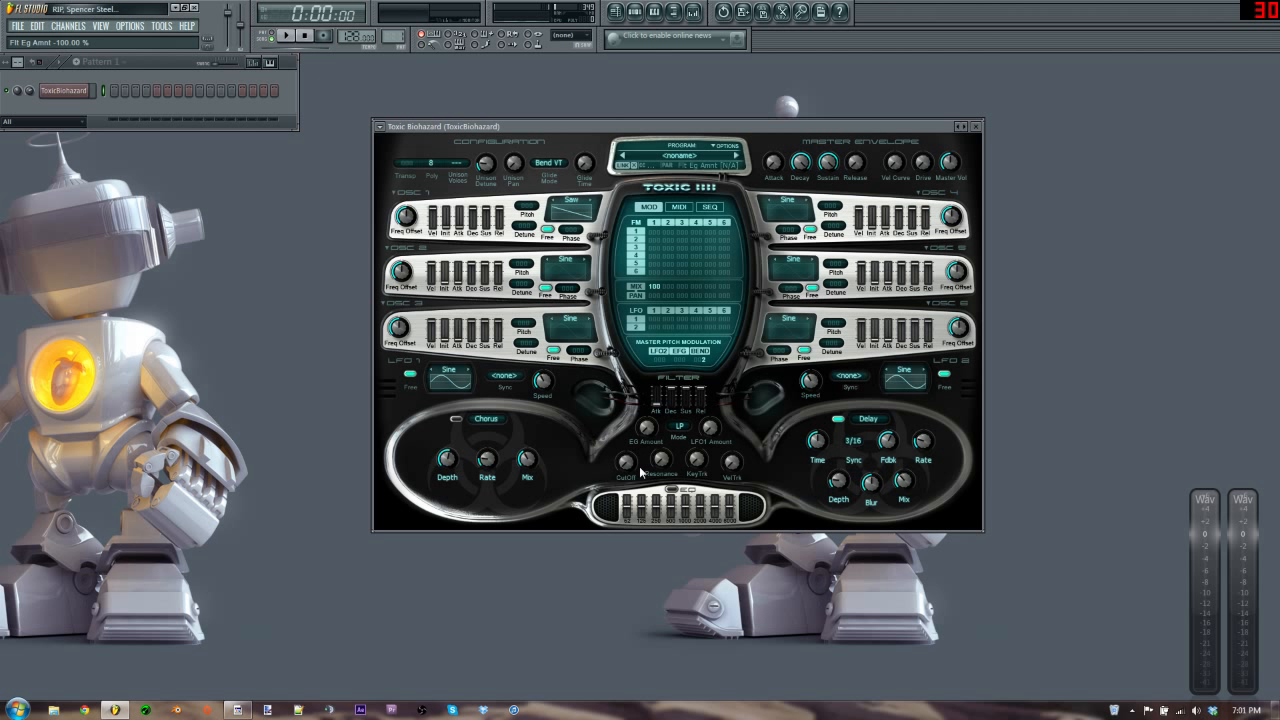
{"action": "left_click_drag", "start_coordinate": [624, 463], "coordinate": [626, 440]}
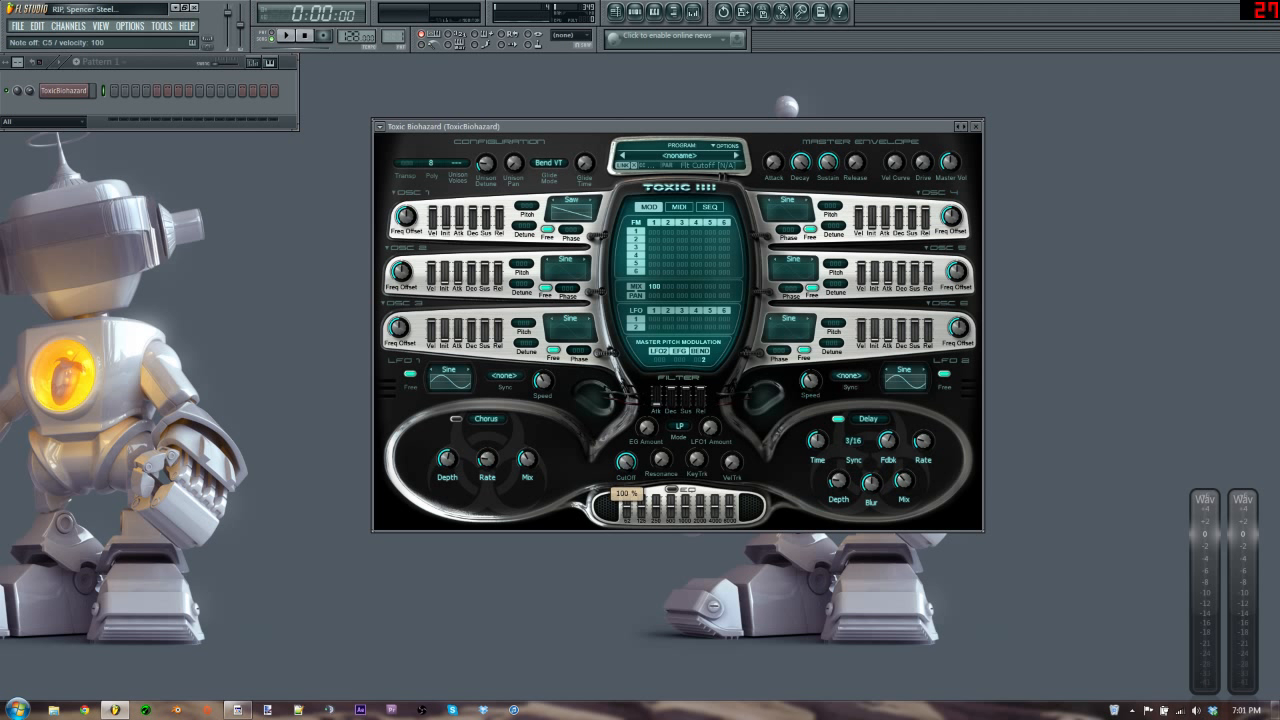
{"action": "key", "text": "z"}
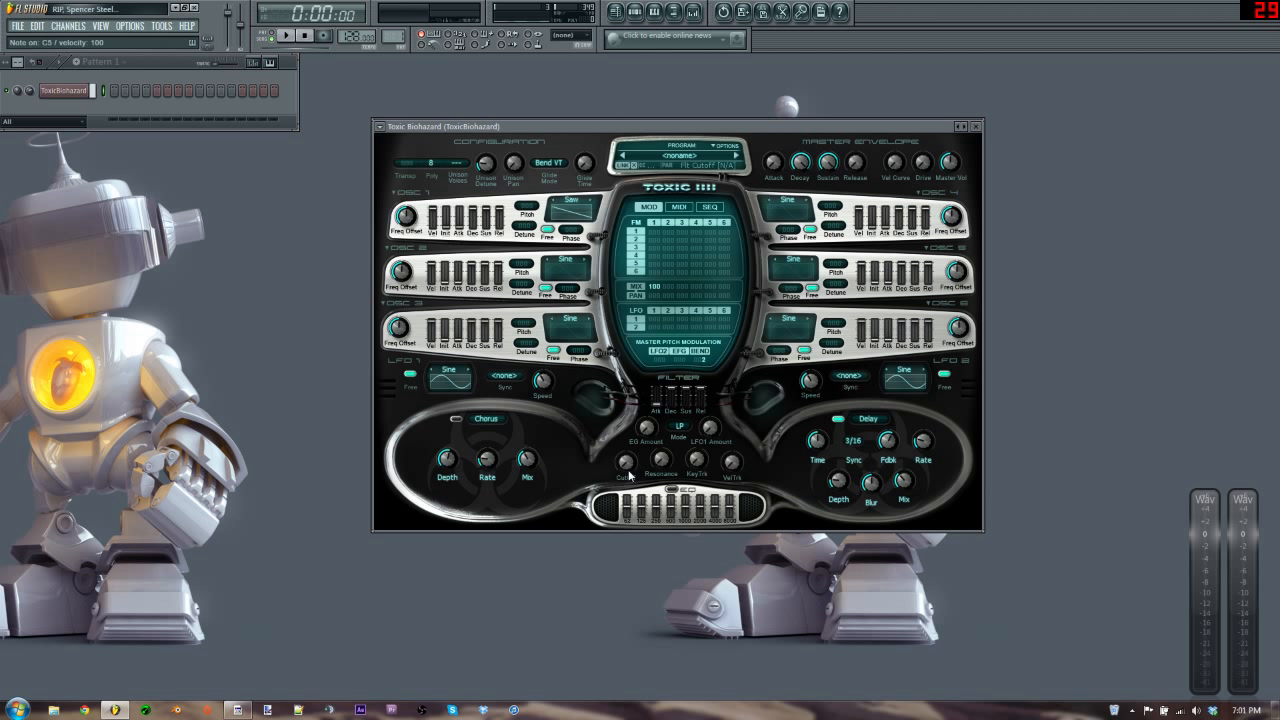
- Raise the filter's EG Amount well into the positive range and lower the filter cutoff to 0%
{"action": "left_click_drag", "start_coordinate": [648, 430], "coordinate": [648, 355]}
{"action": "key", "text": "z"}
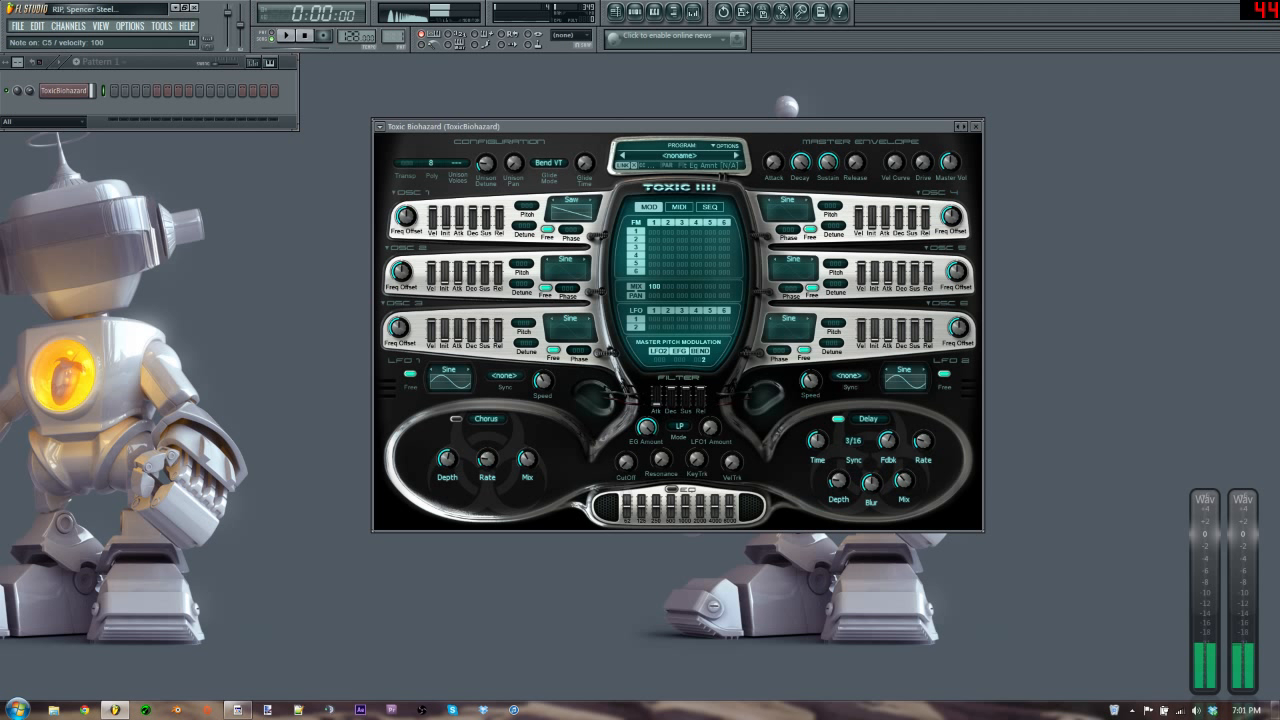
{"action": "mouse_move", "coordinate": [627, 463]}
{"action": "left_mouse_down"}
{"action": "mouse_move", "coordinate": [627, 435]}
{"action": "mouse_move", "coordinate": [627, 468]}
{"action": "left_mouse_up"}
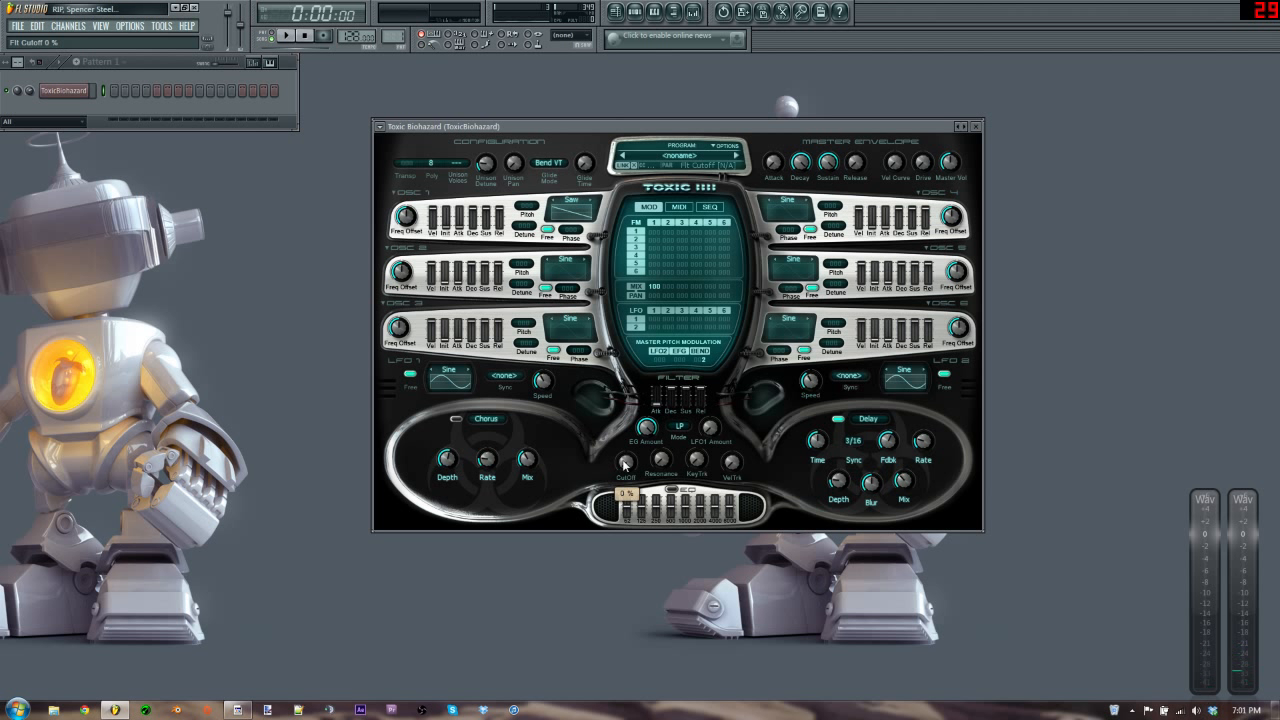
- Shape the filter envelope with low sustain, a decay of about 1.217 s and a release of 0.001 s
{"action": "left_click_drag", "start_coordinate": [675, 397], "coordinate": [708, 426]}
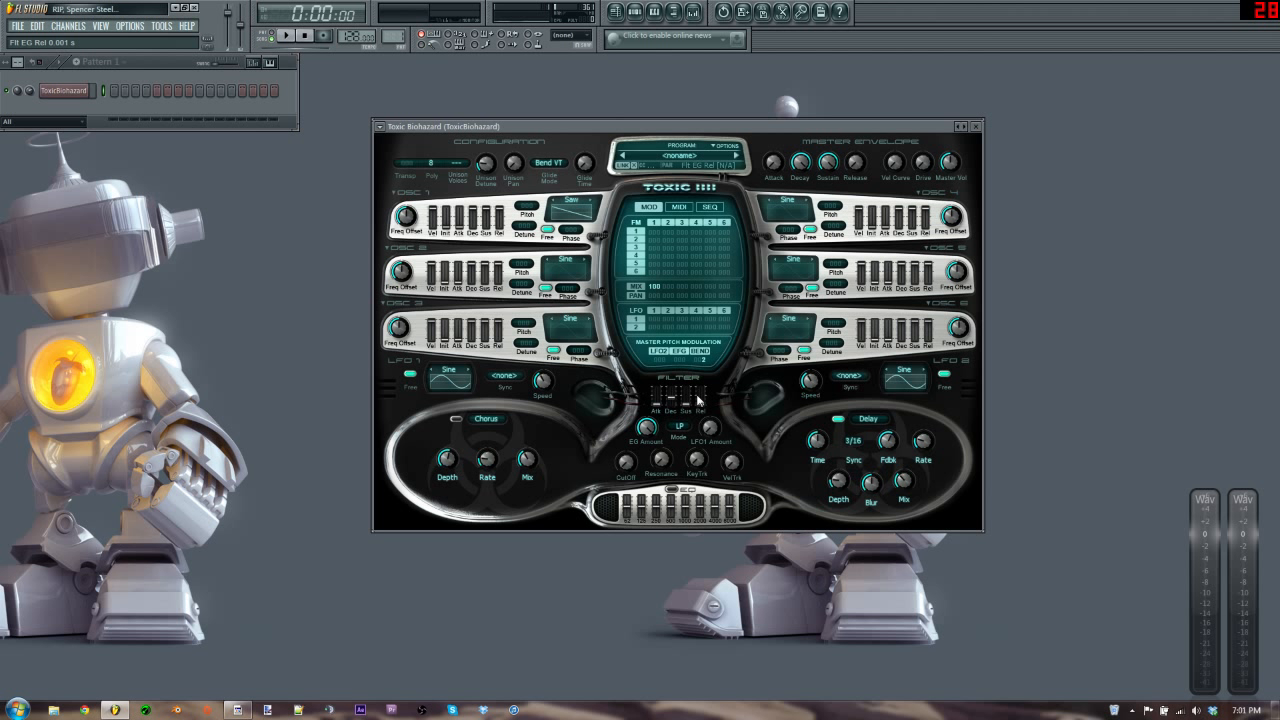
{"action": "key", "text": "z"}
{"action": "left_click", "coordinate": [672, 398]}
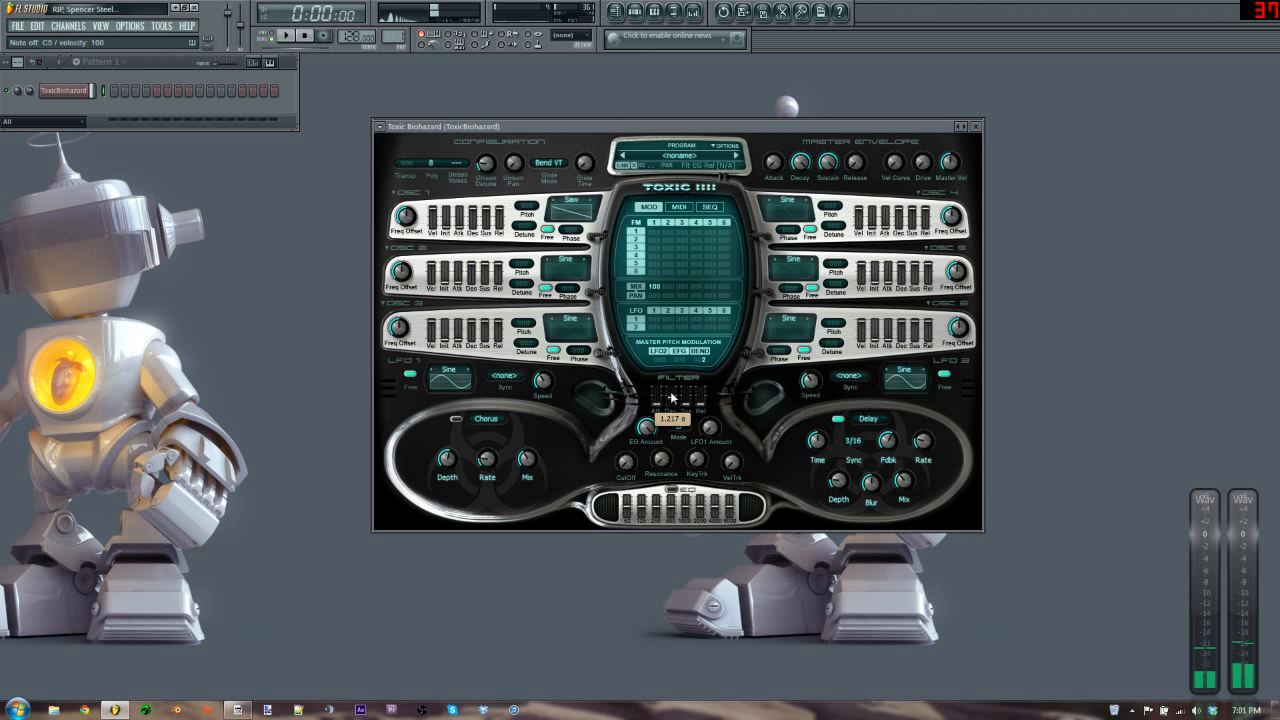
- Set the unison voices to 8 and unison detune to 9%, and raise the unison pan while auditioning notes
{"action": "left_click", "coordinate": [464, 167]}
{"action": "left_click", "coordinate": [495, 231]}
{"action": "key", "text": "z"}
{"action": "left_click_drag", "start_coordinate": [486, 164], "coordinate": [486, 162]}
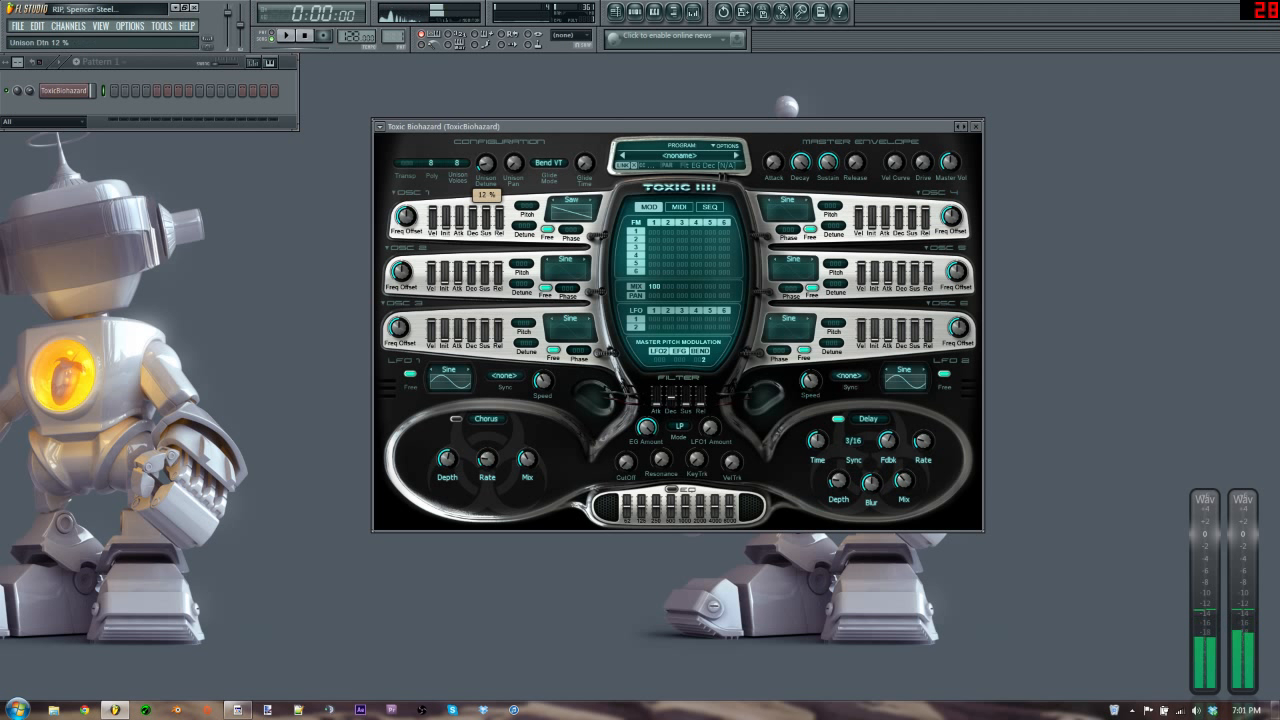
{"action": "key", "text": "z"}
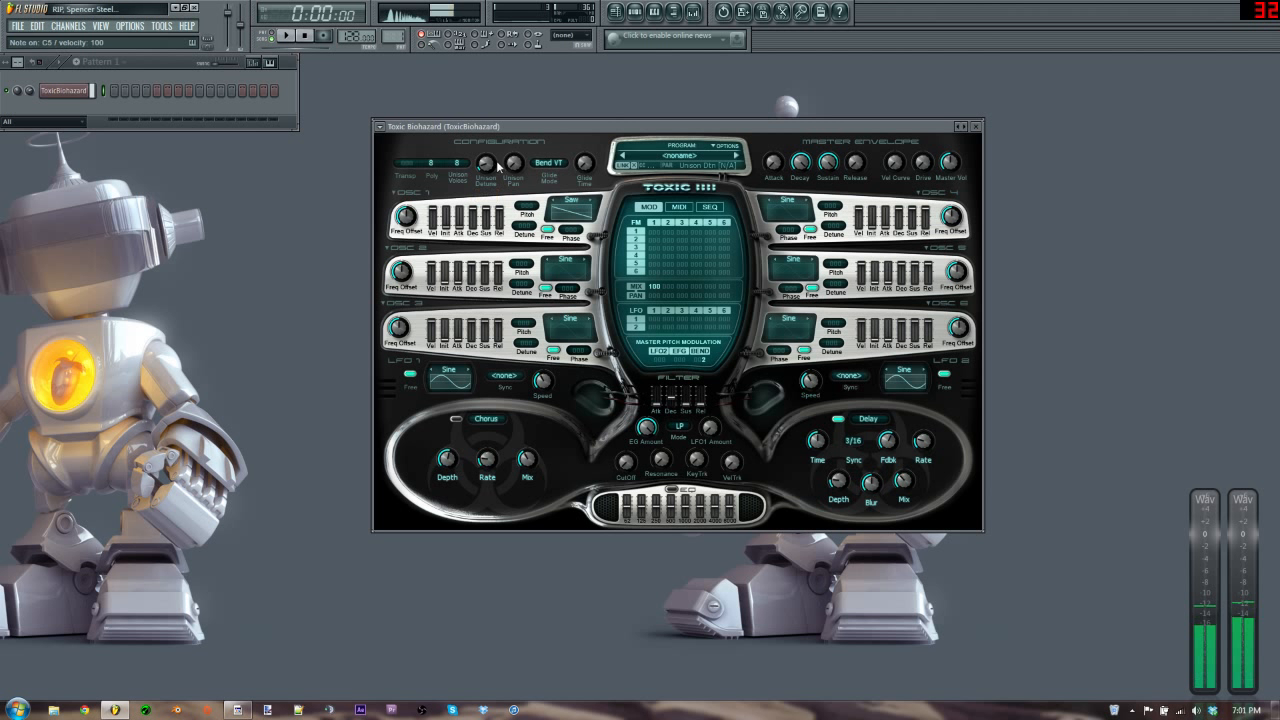
{"action": "left_click_drag", "start_coordinate": [497, 166], "coordinate": [502, 160]}
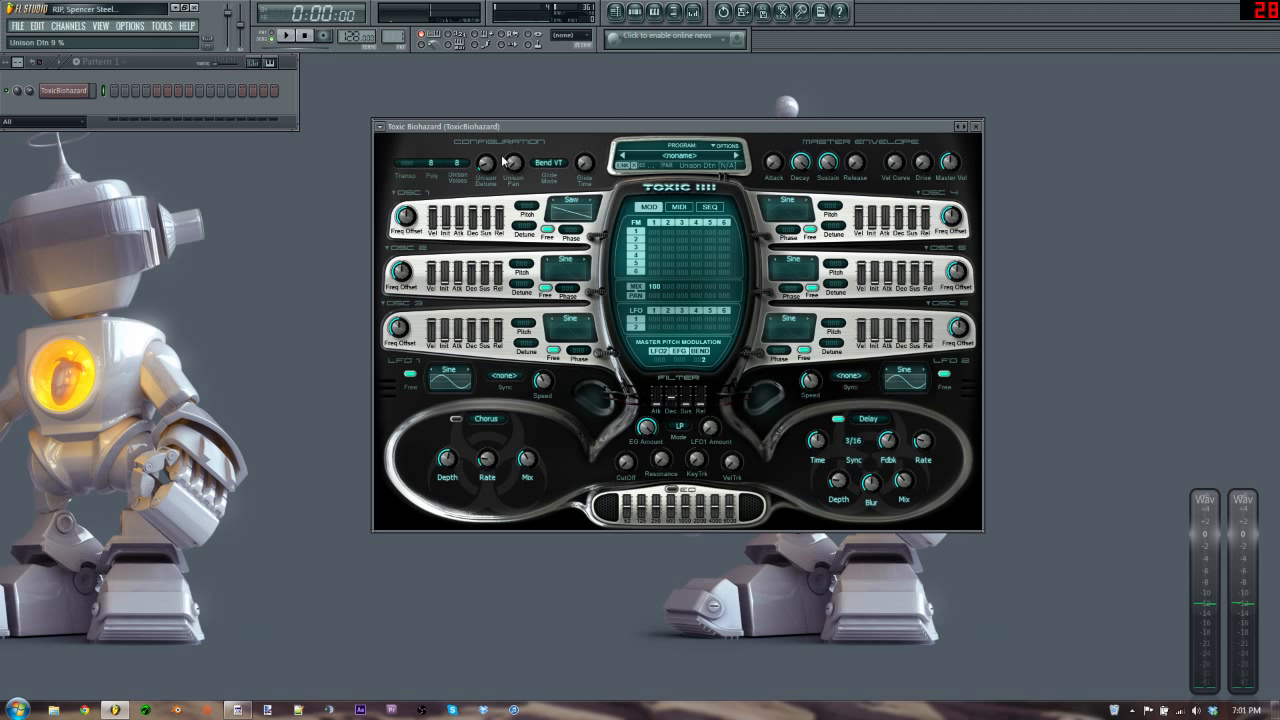
{"action": "key", "text": "q"}
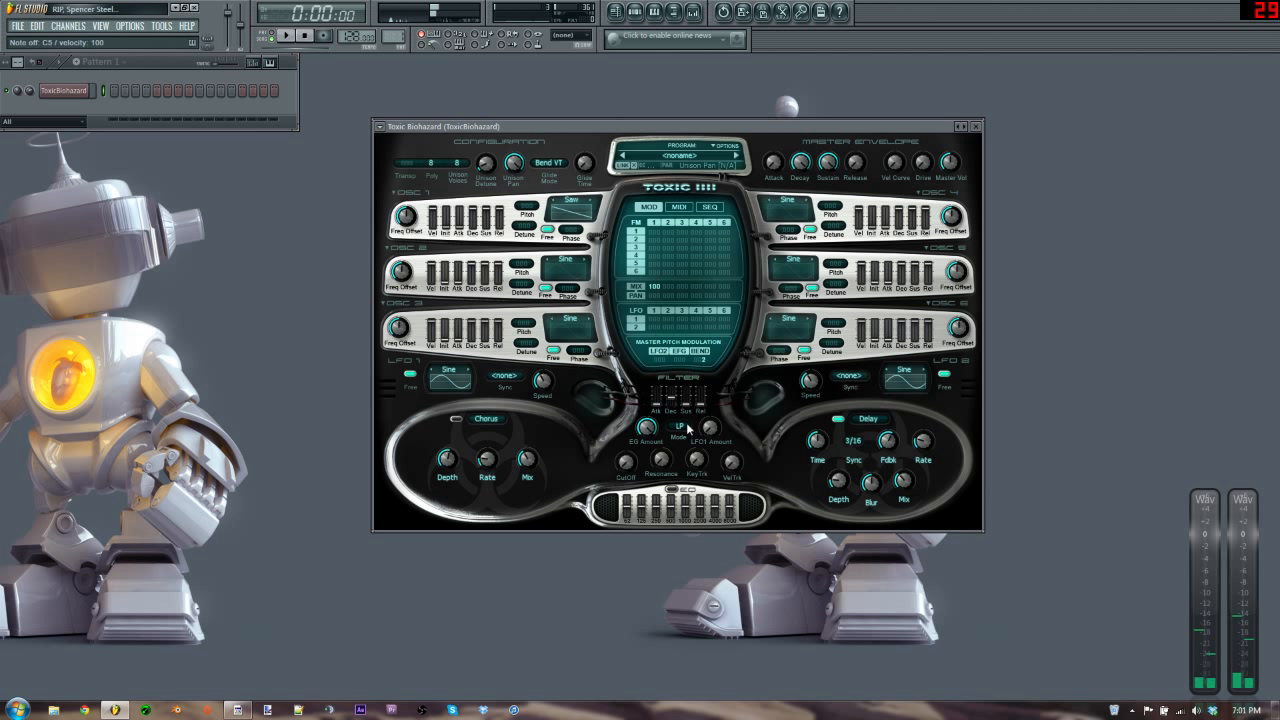
- Set oscillator 2 to the Square waveform with its mix at 100 and its pitch at -12
{"action": "left_click", "coordinate": [572, 268]}
{"action": "left_click", "coordinate": [613, 246]}
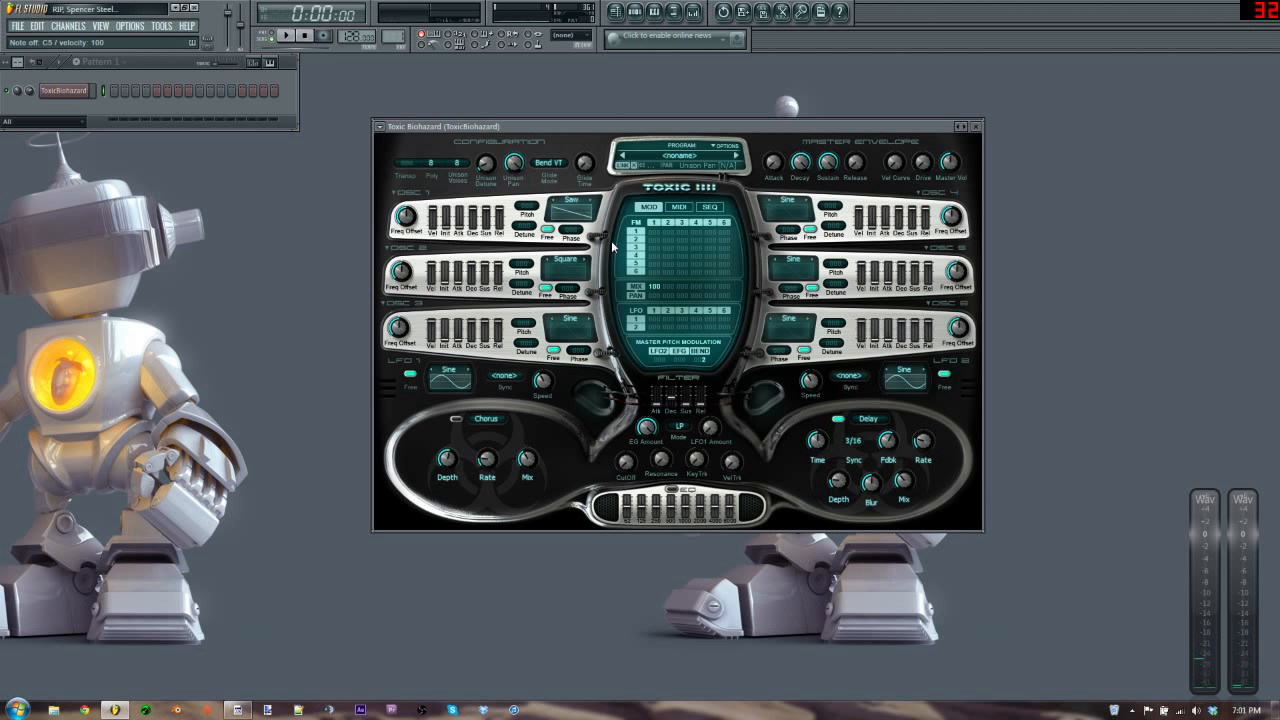
{"action": "left_click", "coordinate": [551, 280]}
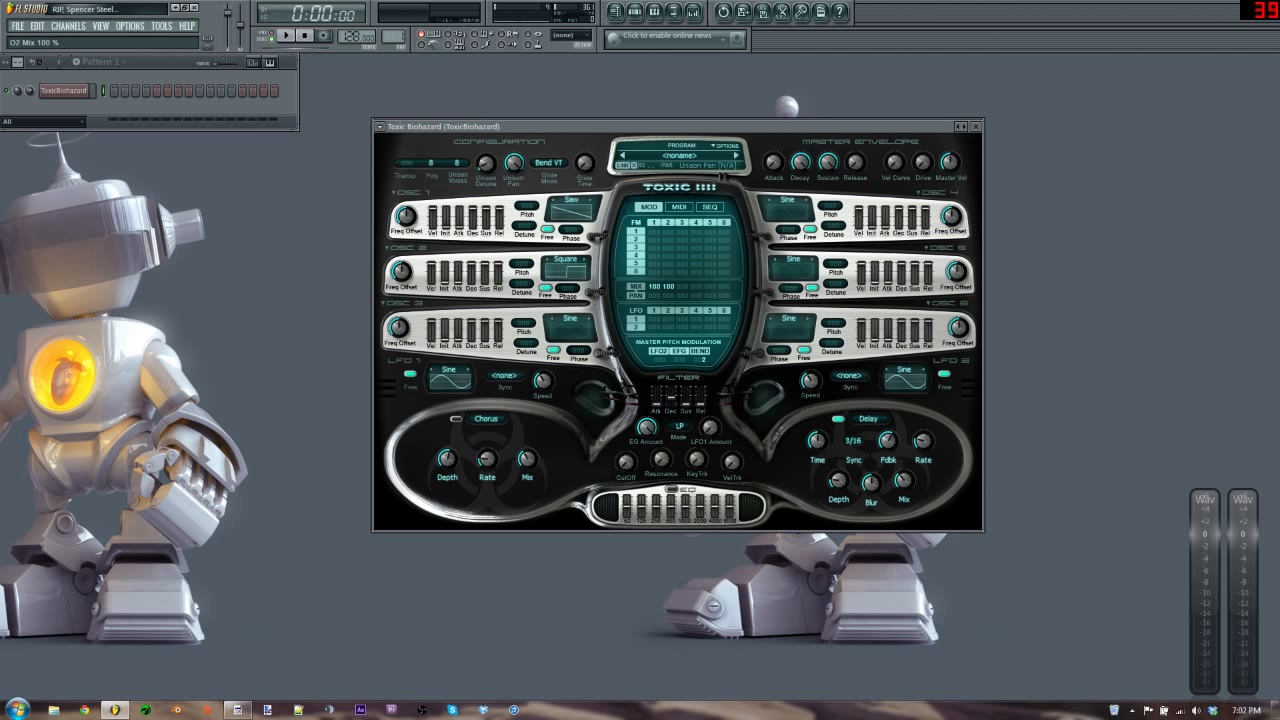
{"action": "left_click_drag", "start_coordinate": [522, 265], "coordinate": [522, 285]}
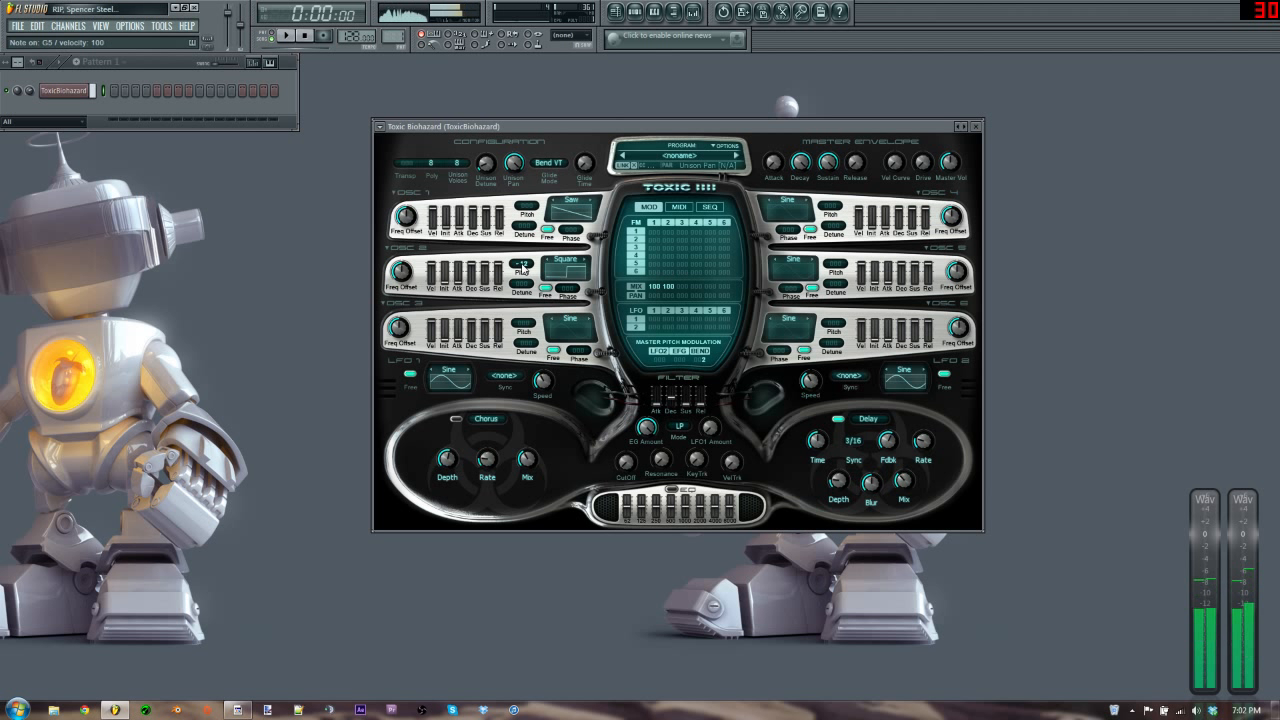
- Rename the Toxic Biohazard channel as "Pluck 1_1"
{"action": "right_click", "coordinate": [71, 93]}
{"action": "left_click", "coordinate": [80, 130]}
{"action": "type", "text": "Pluck 1_"}
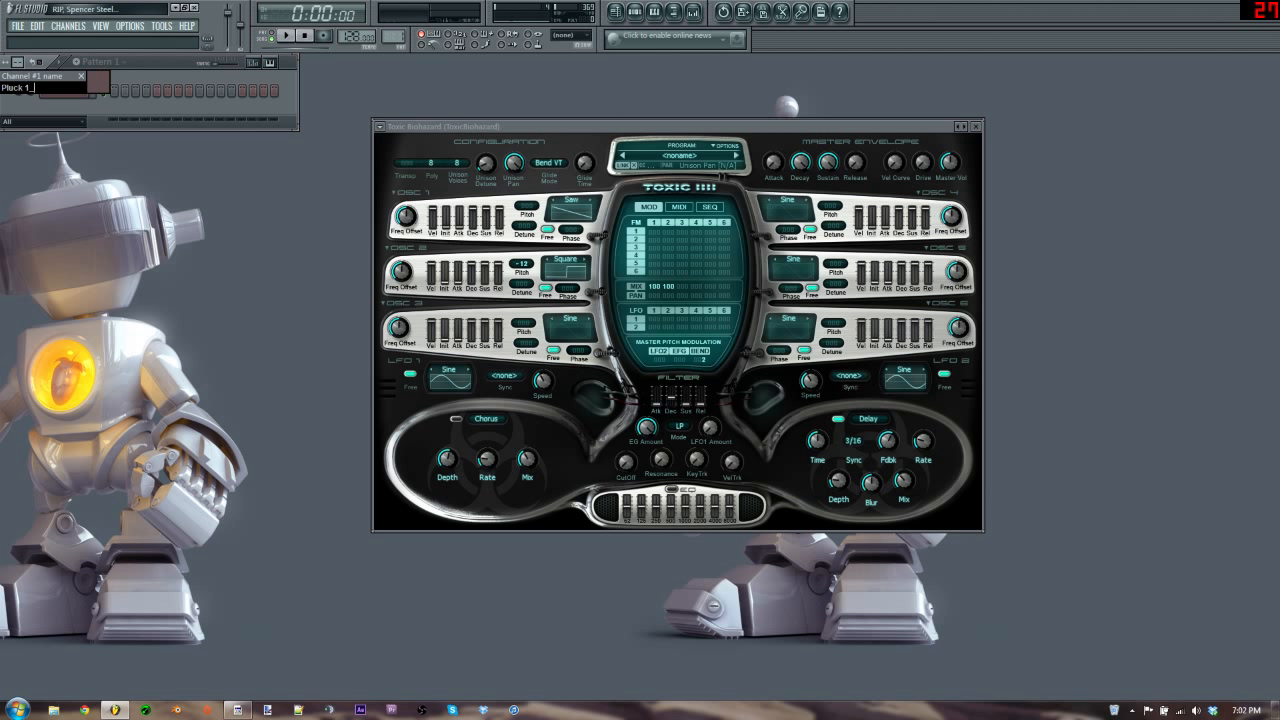
{"action": "type", "text": "1"}
{"action": "key", "text": "Return"}
- Rename Pattern 1 as "Pluck 1_1"
{"action": "key", "text": "F2"}
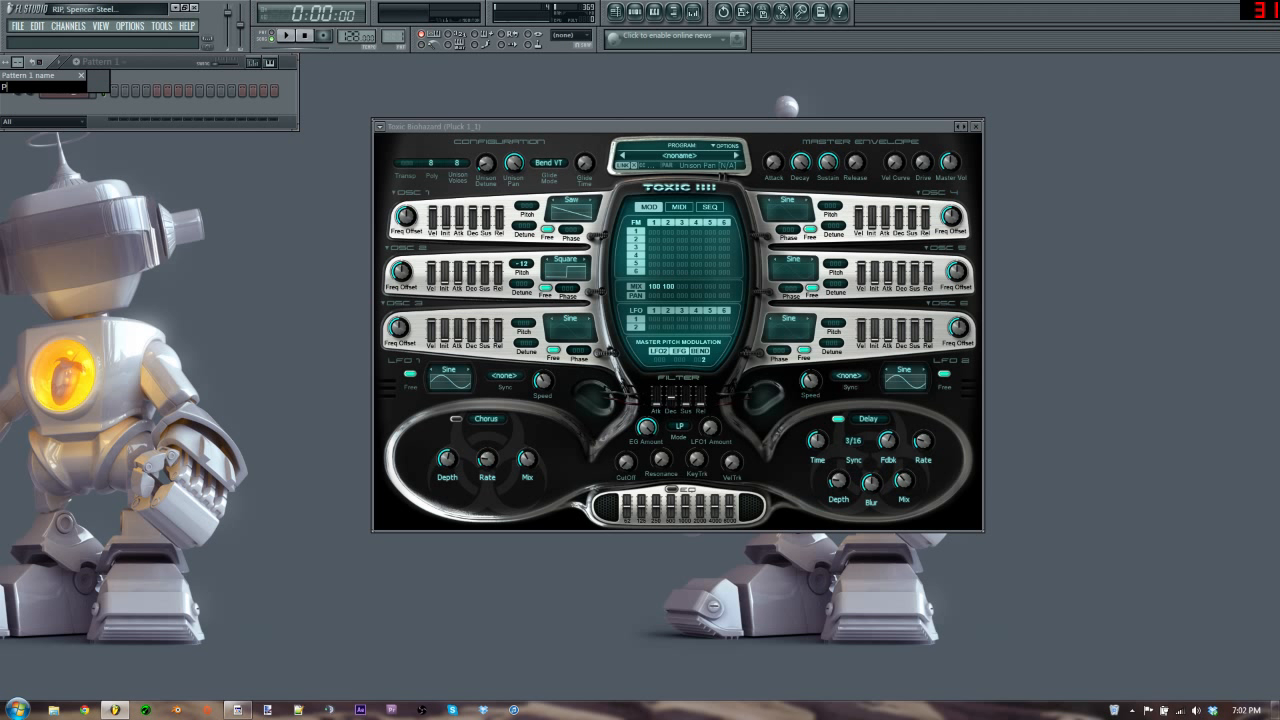
{"action": "type", "text": "Pluck 1_1"}
{"action": "key", "text": "Return"}
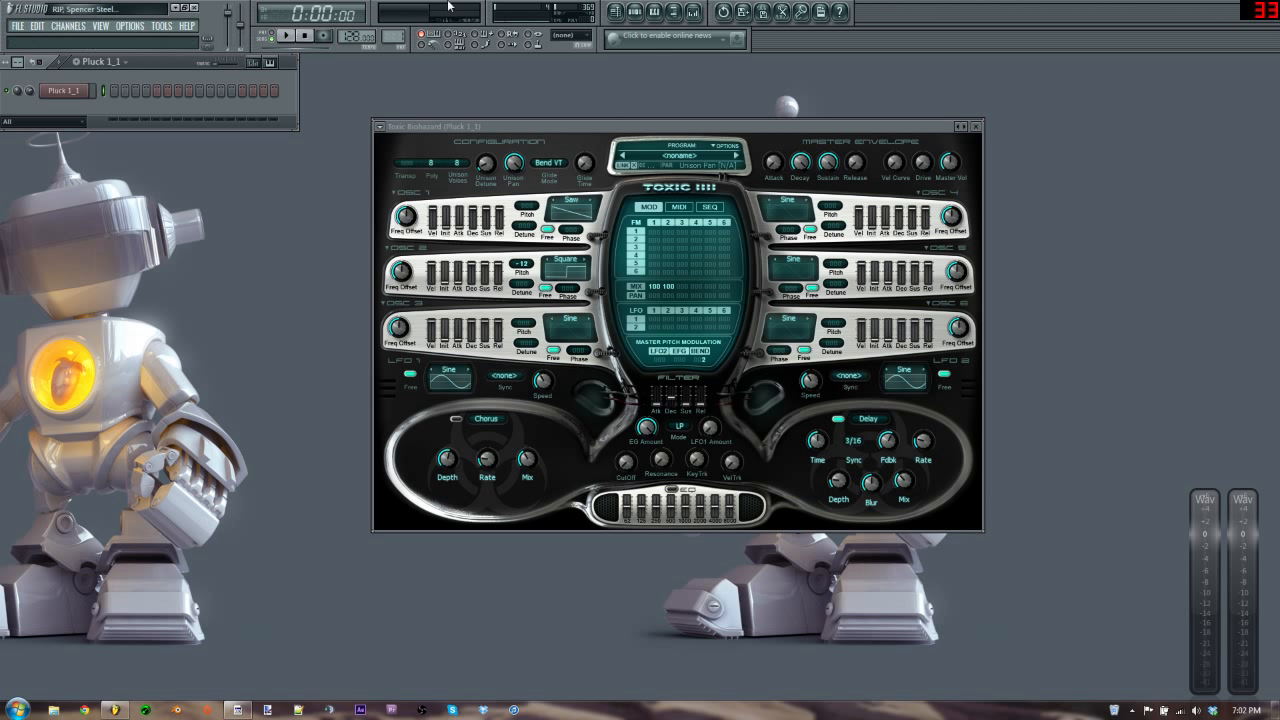
- Open the playlist and rename Track 1 as "Pluck 1"
{"action": "left_click_drag", "start_coordinate": [588, 128], "coordinate": [560, 139]}
{"action": "left_click", "coordinate": [615, 12]}
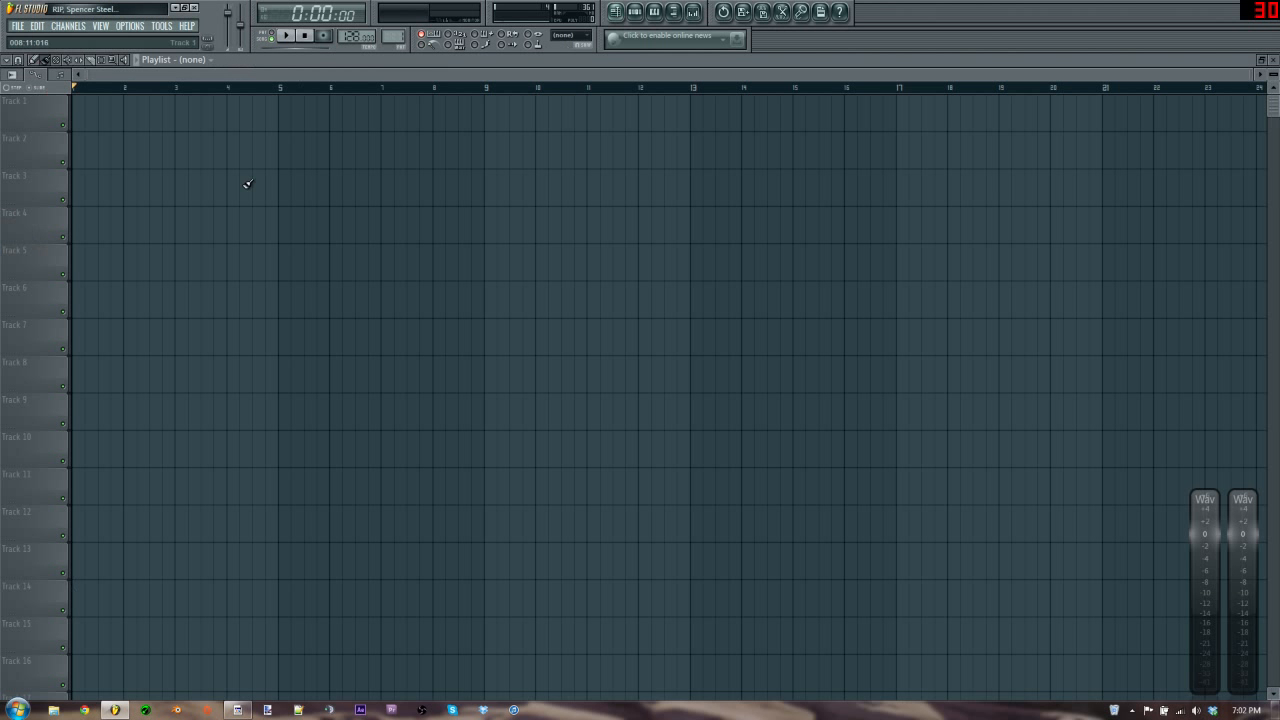
{"action": "double_click", "coordinate": [25, 111]}
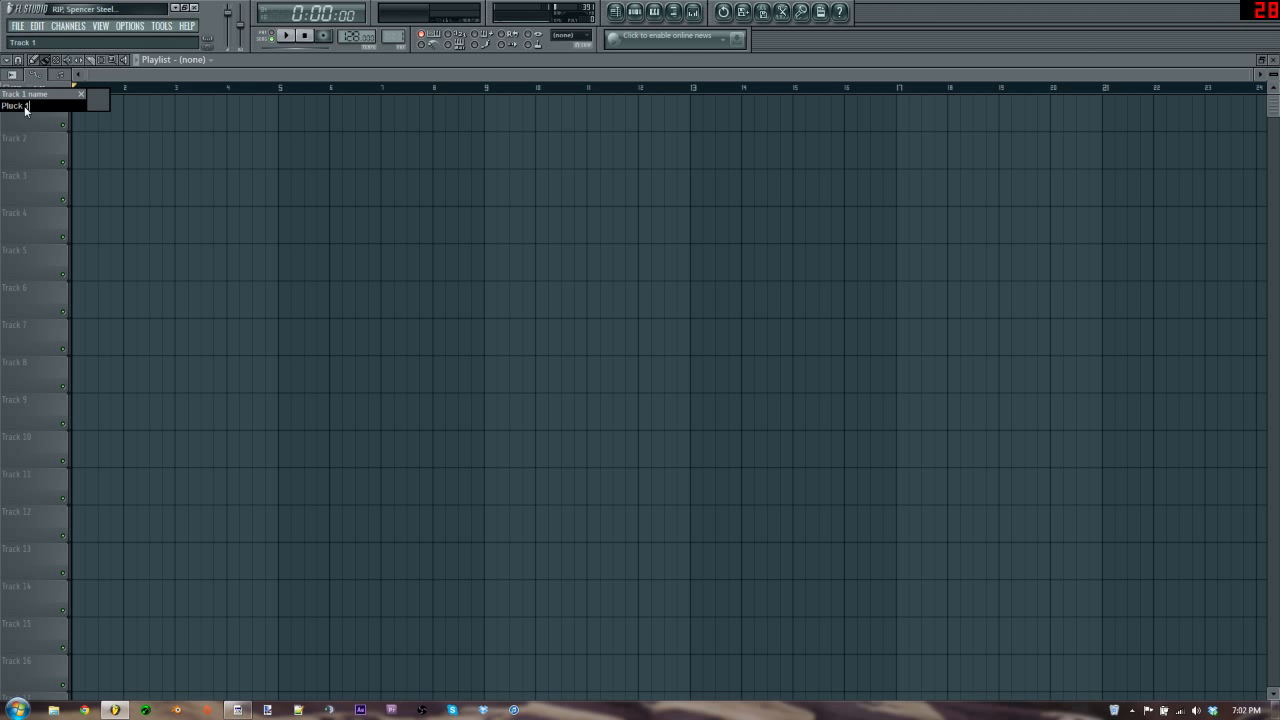
{"action": "type", "text": "Pluck 1"}
{"action": "key", "text": "Return"}
- Place a Pluck 1_1 pattern clip at bar 1 of the Pluck 1 track
{"action": "left_click", "coordinate": [198, 59]}
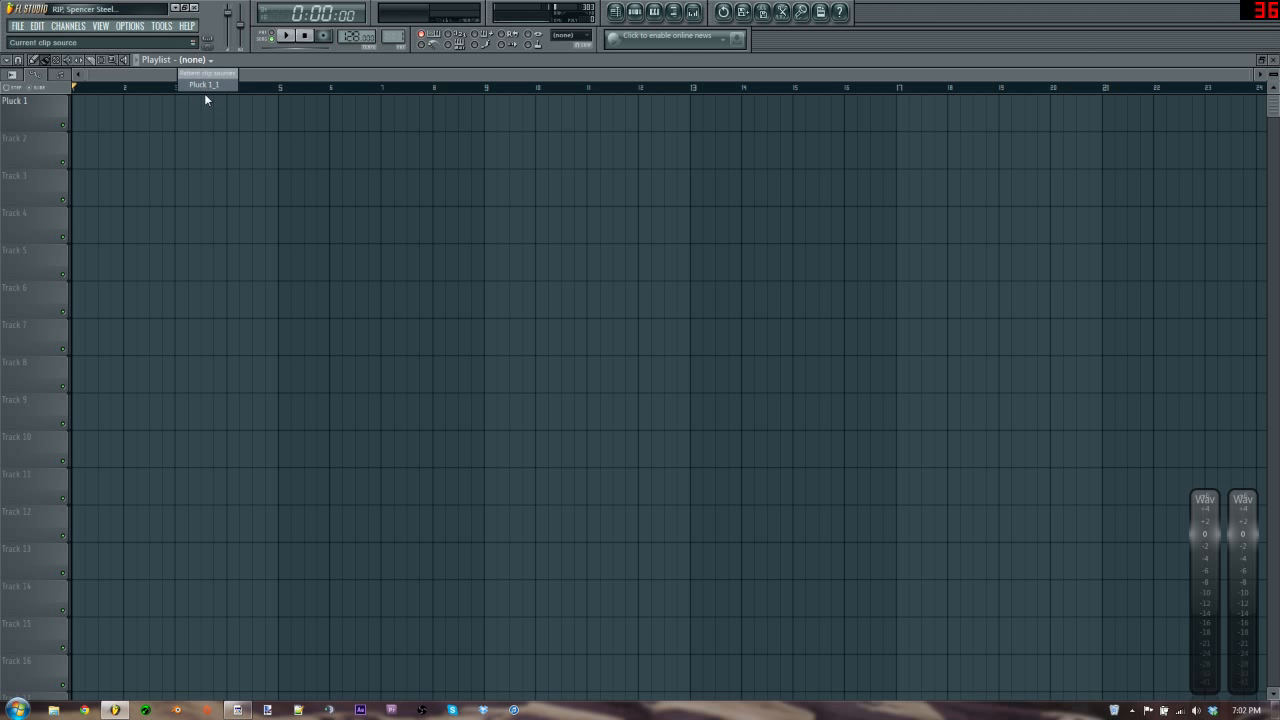
{"action": "left_click", "coordinate": [202, 86]}
{"action": "left_click_drag", "start_coordinate": [184, 115], "coordinate": [84, 120]}
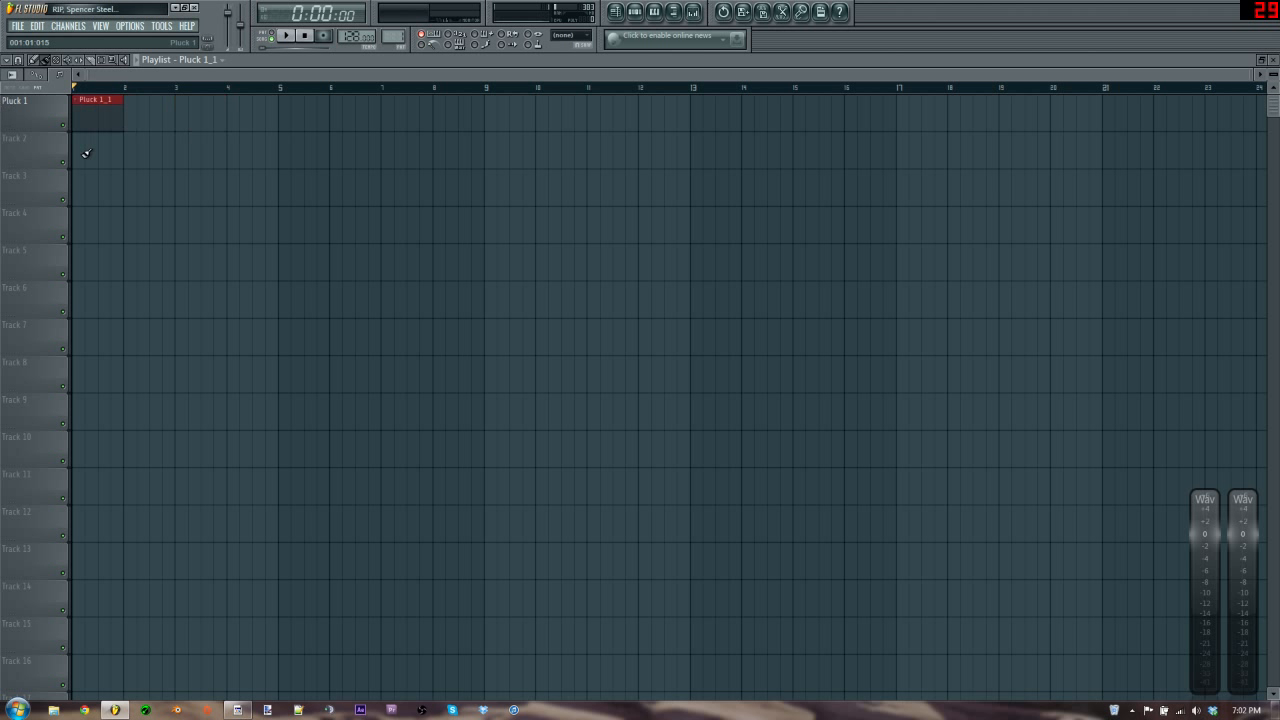
{"action": "right_click", "coordinate": [234, 201], "text": "ctrl"}
{"action": "scroll", "coordinate": [234, 201], "scroll_direction": "down", "scroll_amount": 8}
- Open the piano roll of the Pluck 1_1 channel
{"action": "key", "text": "F6"}
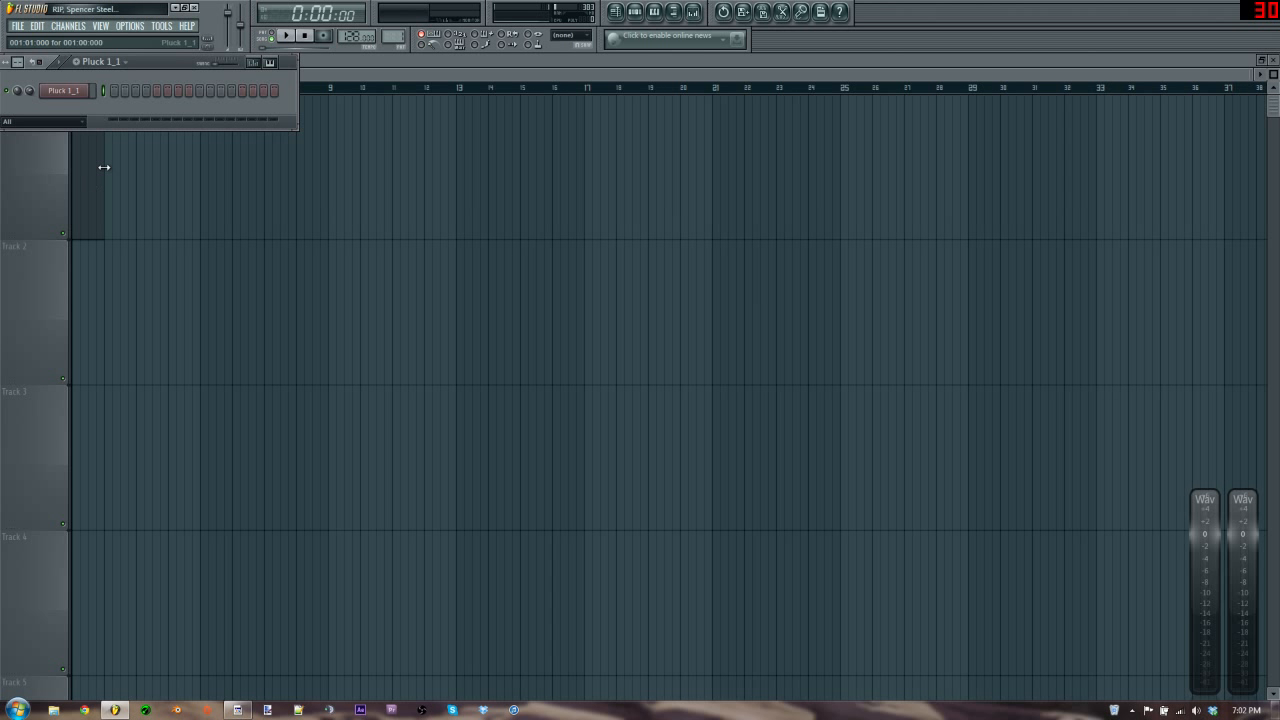
{"action": "right_click", "coordinate": [71, 93]}
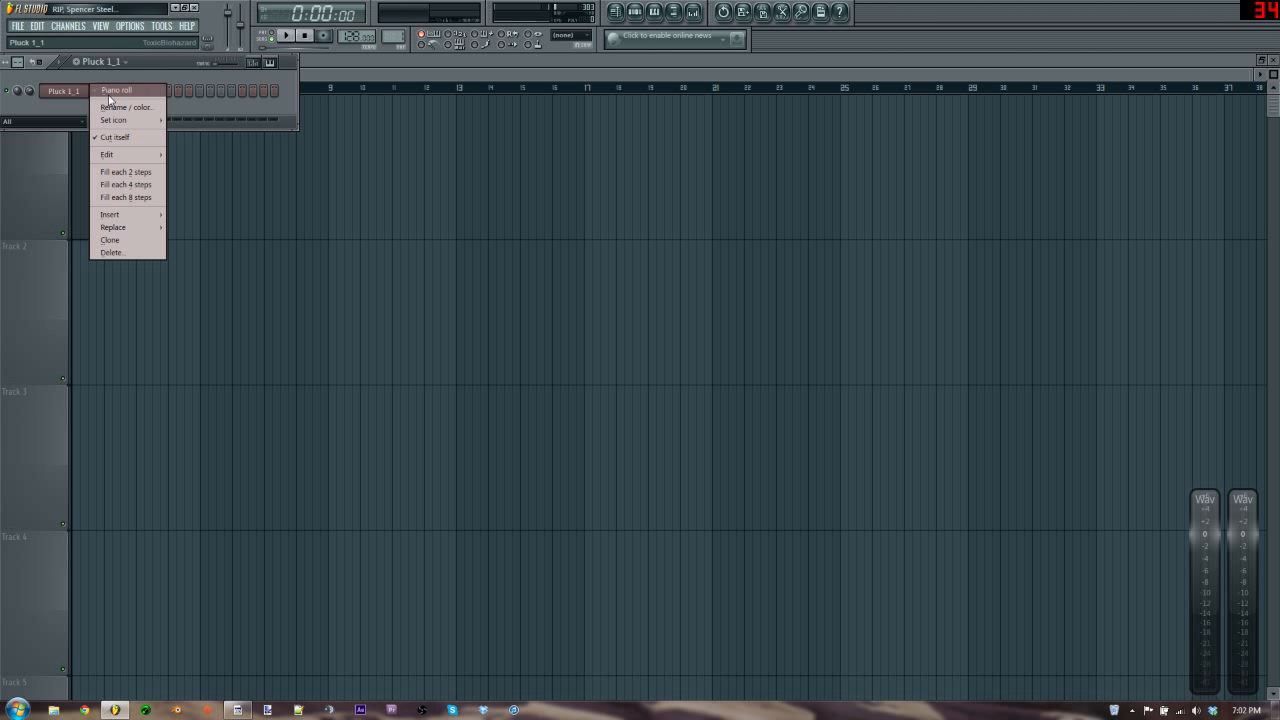
{"action": "left_click", "coordinate": [80, 95]}
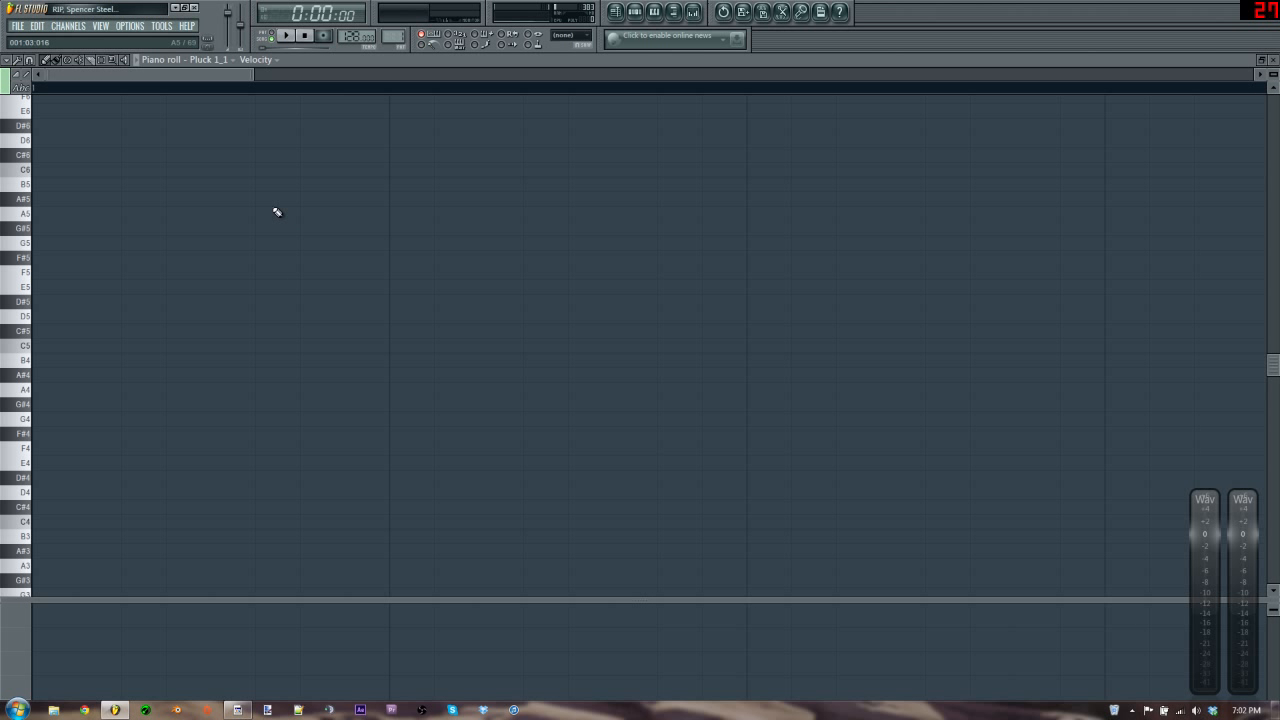
{"action": "scroll", "coordinate": [284, 200], "scroll_direction": "up", "scroll_amount": 3}
{"action": "scroll", "coordinate": [480, 235], "scroll_direction": "up", "scroll_amount": 3}
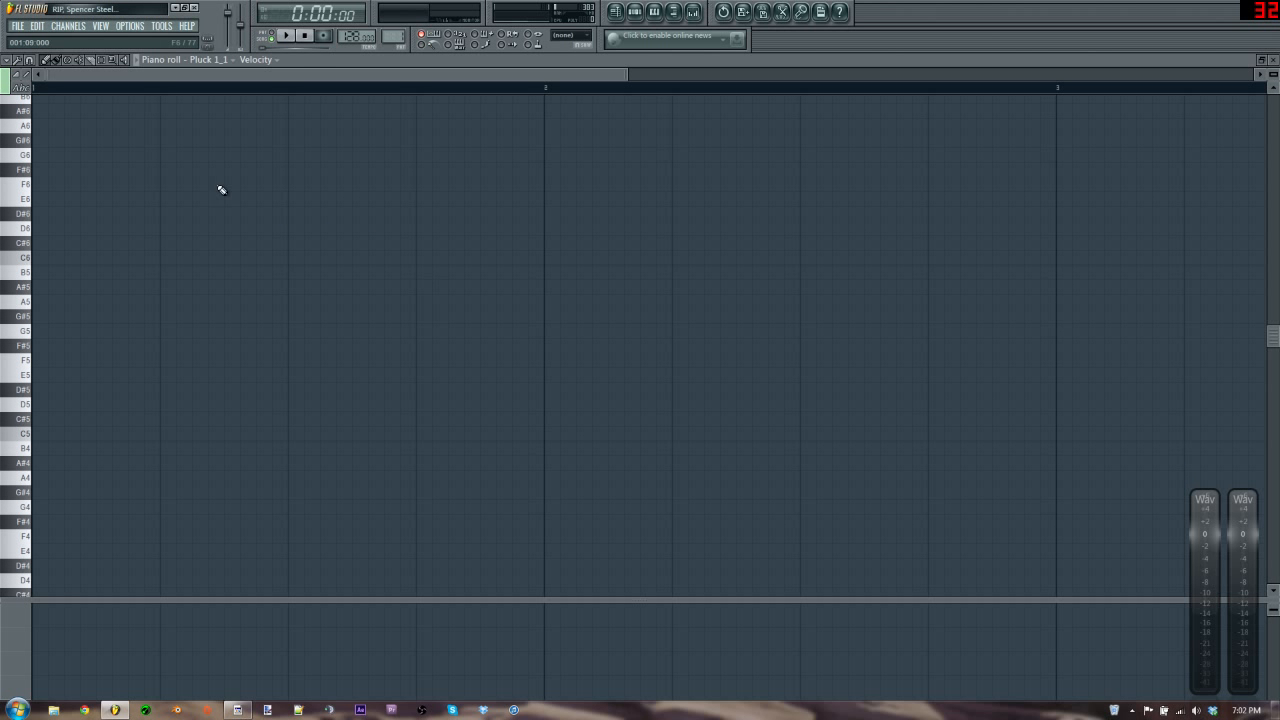
{"action": "left_click", "coordinate": [44, 172]}
{"action": "right_click", "coordinate": [44, 172]}
{"action": "left_click", "coordinate": [157, 226]}
{"action": "right_click", "coordinate": [165, 226]}
- Draw eight consecutive half-beat C6 notes that fill bar 1
{"action": "left_click", "coordinate": [66, 258]}
{"action": "left_click", "coordinate": [110, 258]}
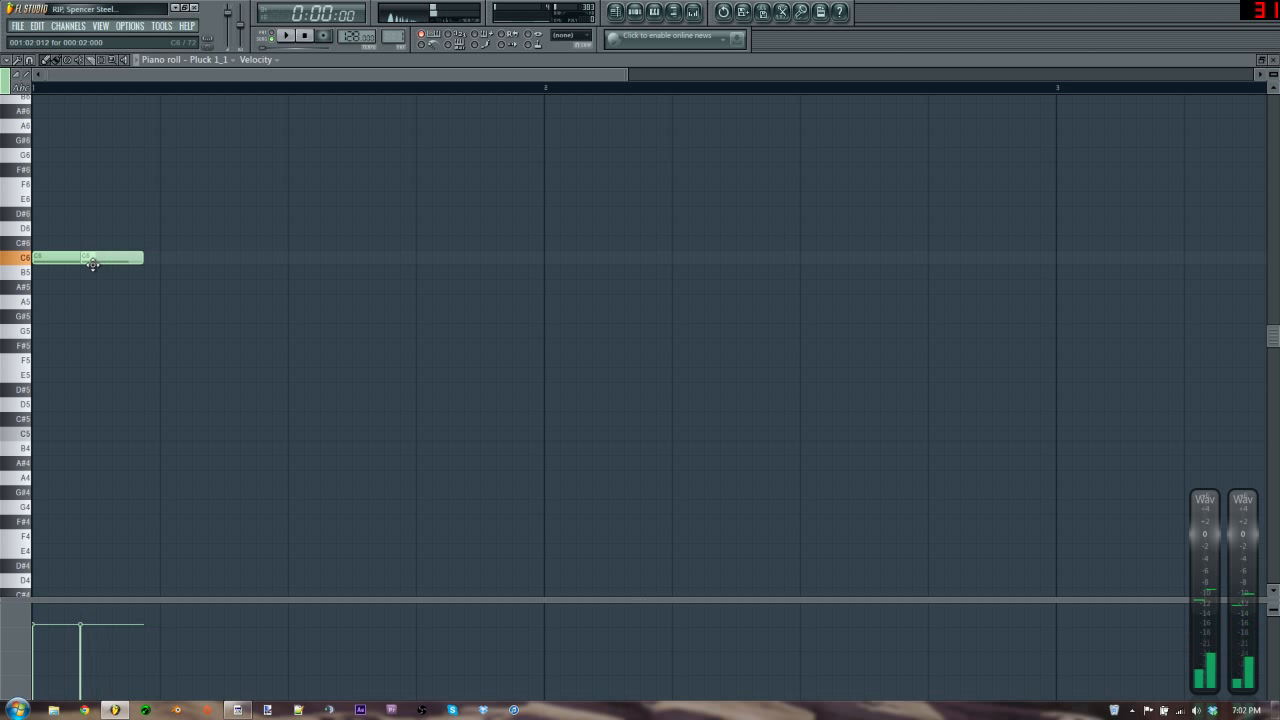
{"action": "left_click", "coordinate": [160, 258]}
{"action": "left_click_drag", "start_coordinate": [232, 244], "coordinate": [234, 258]}
{"action": "left_click", "coordinate": [297, 258]}
{"action": "left_click", "coordinate": [369, 260]}
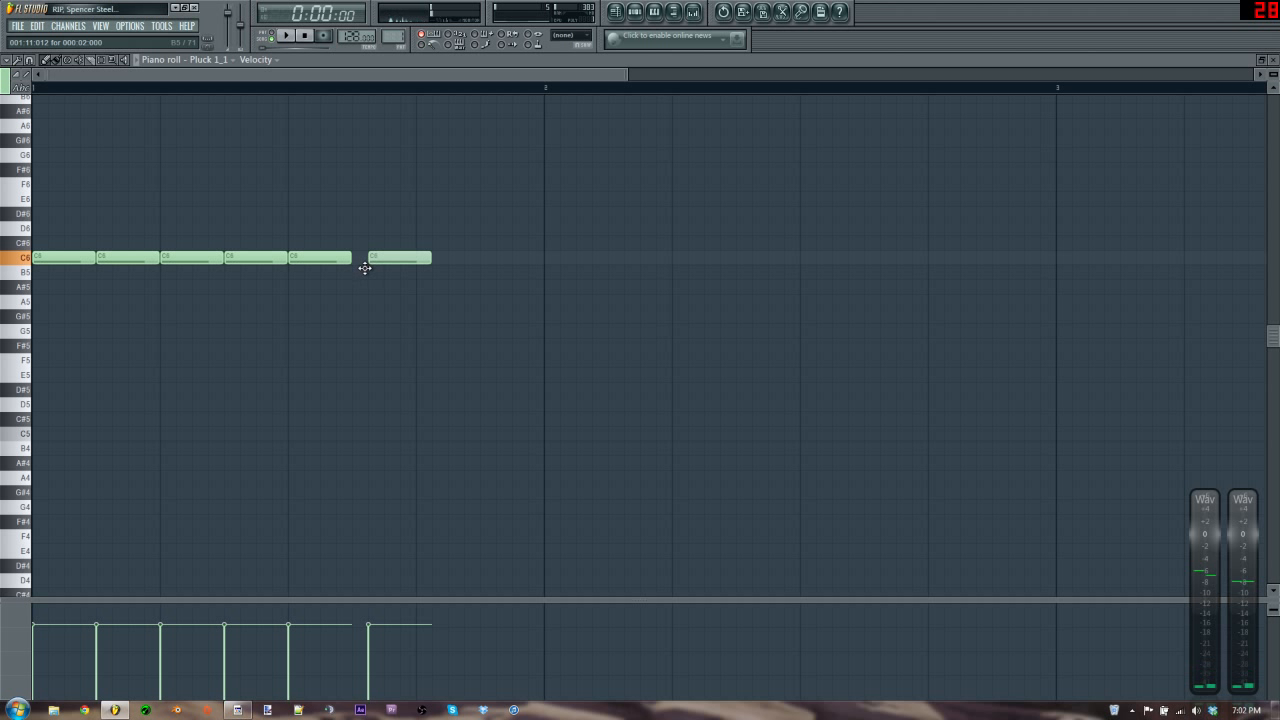
{"action": "left_click_drag", "start_coordinate": [376, 261], "coordinate": [418, 262]}
{"action": "left_click", "coordinate": [401, 262]}
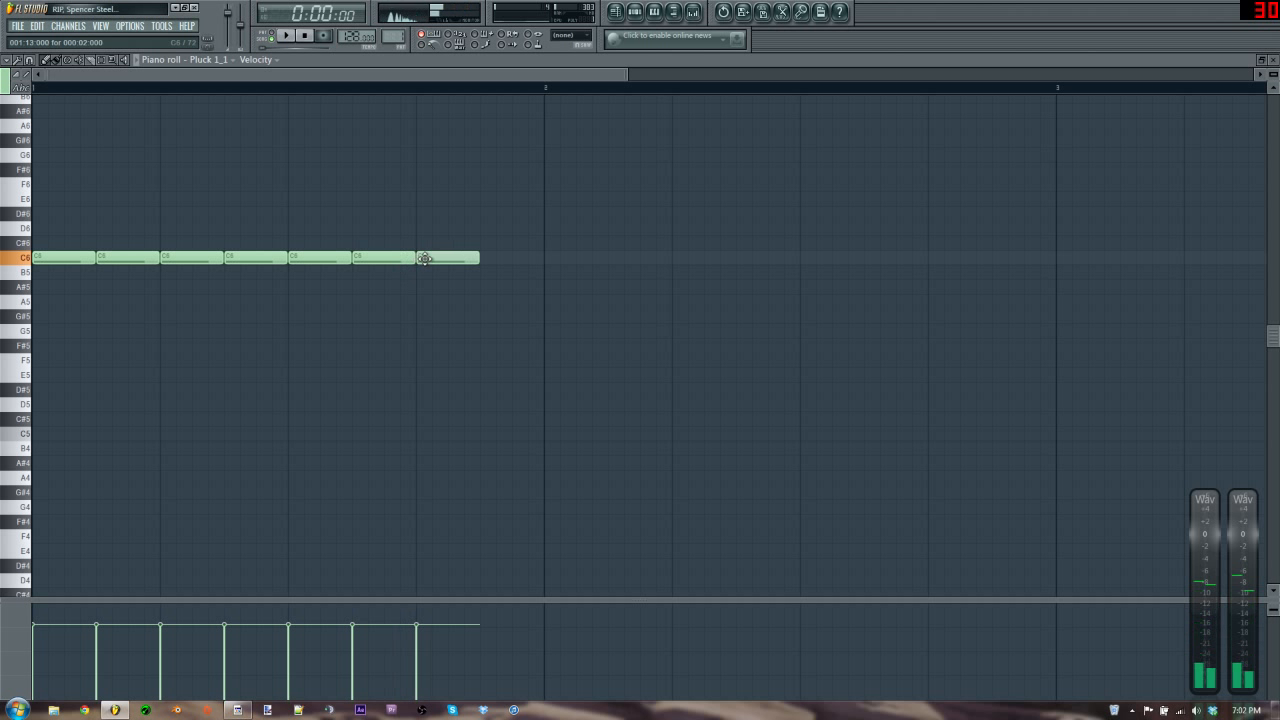
{"action": "left_click", "coordinate": [486, 262]}
- Duplicate the bar of eight C6 notes three times to fill bars 1 to 4
{"action": "scroll", "coordinate": [620, 340], "scroll_direction": "up", "scroll_amount": 3}
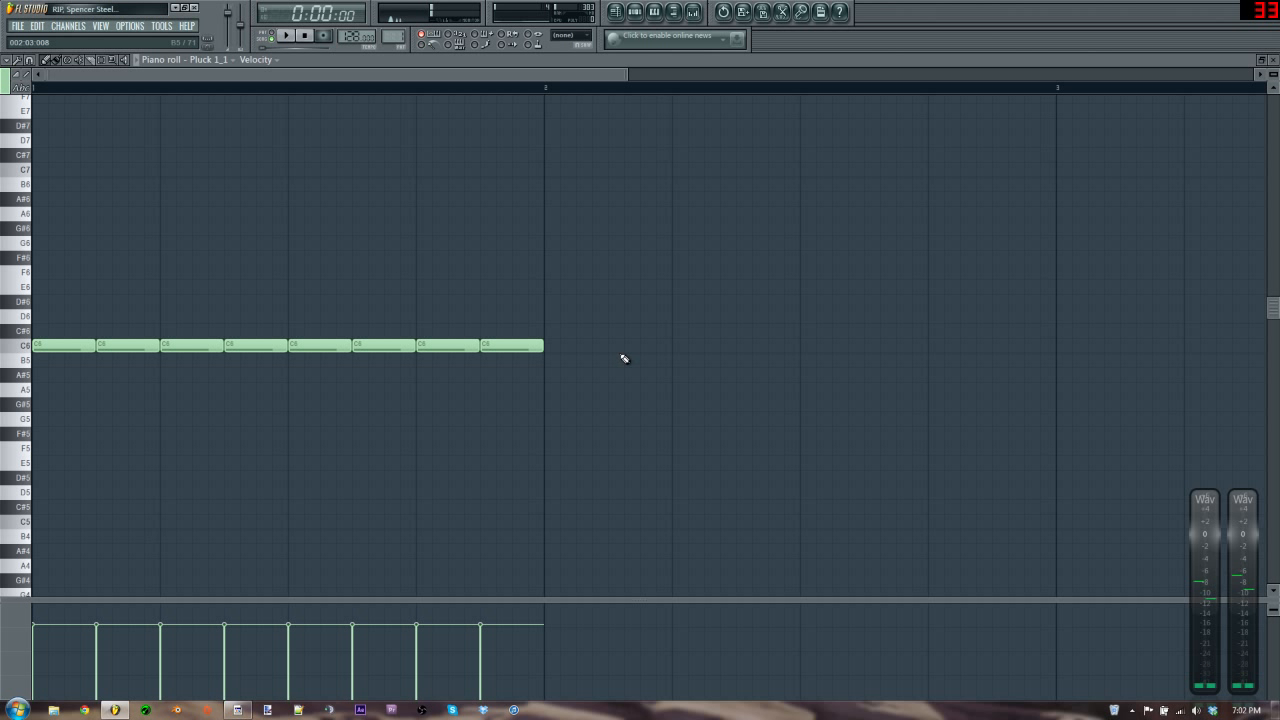
{"action": "left_click_drag", "start_coordinate": [650, 308], "coordinate": [66, 470]}
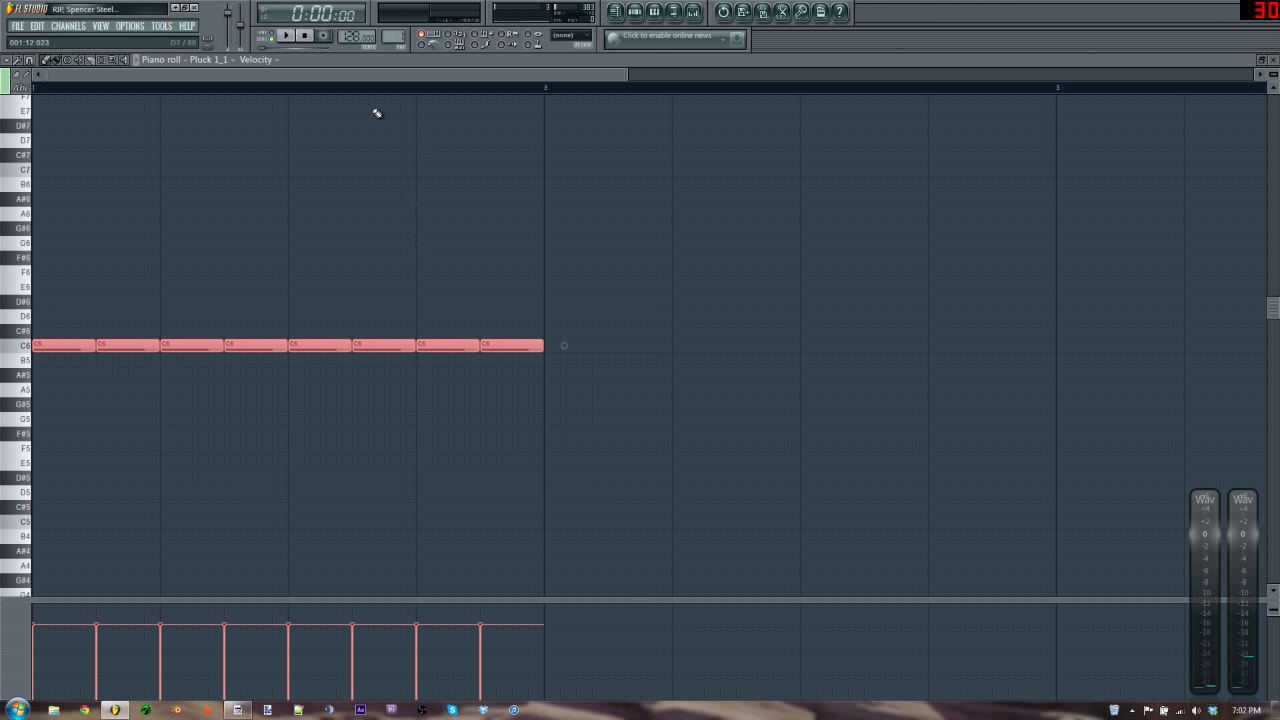
{"action": "key", "text": "ctrl+b"}
{"action": "key", "text": "ctrl+b"}
{"action": "key", "text": "ctrl+b"}
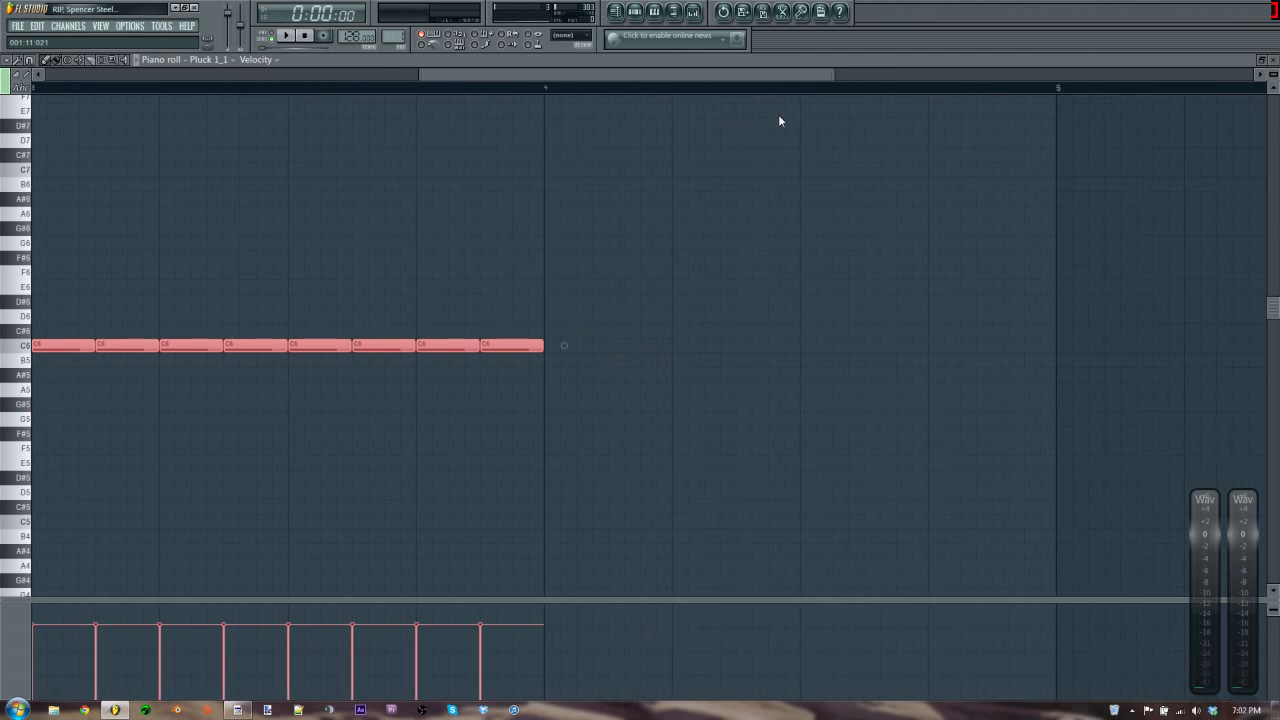
{"action": "left_click", "coordinate": [577, 251], "text": "ctrl"}
{"action": "scroll", "coordinate": [577, 251], "scroll_direction": "down", "scroll_amount": 3}
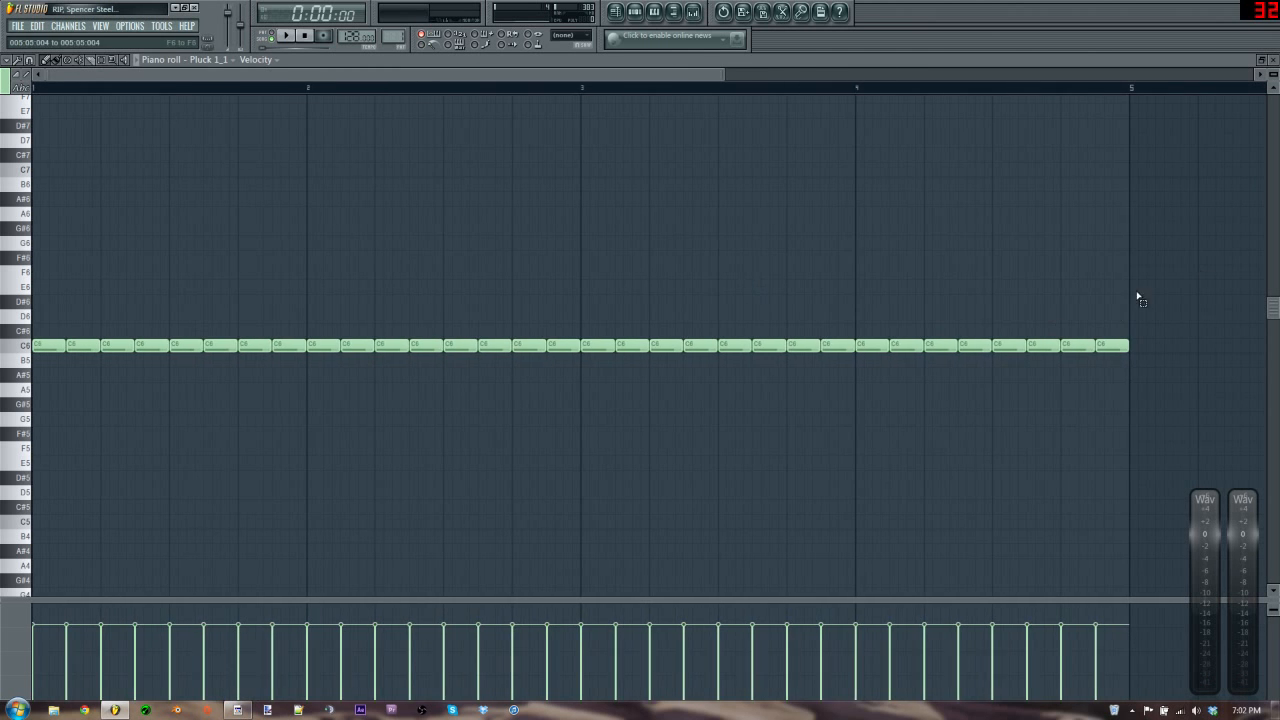
- Move the four-bar row of C6 notes up to D7 and duplicate it at A6
{"action": "left_click_drag", "start_coordinate": [1201, 265], "coordinate": [157, 508]}
{"action": "left_click_drag", "start_coordinate": [1249, 237], "coordinate": [32, 499]}
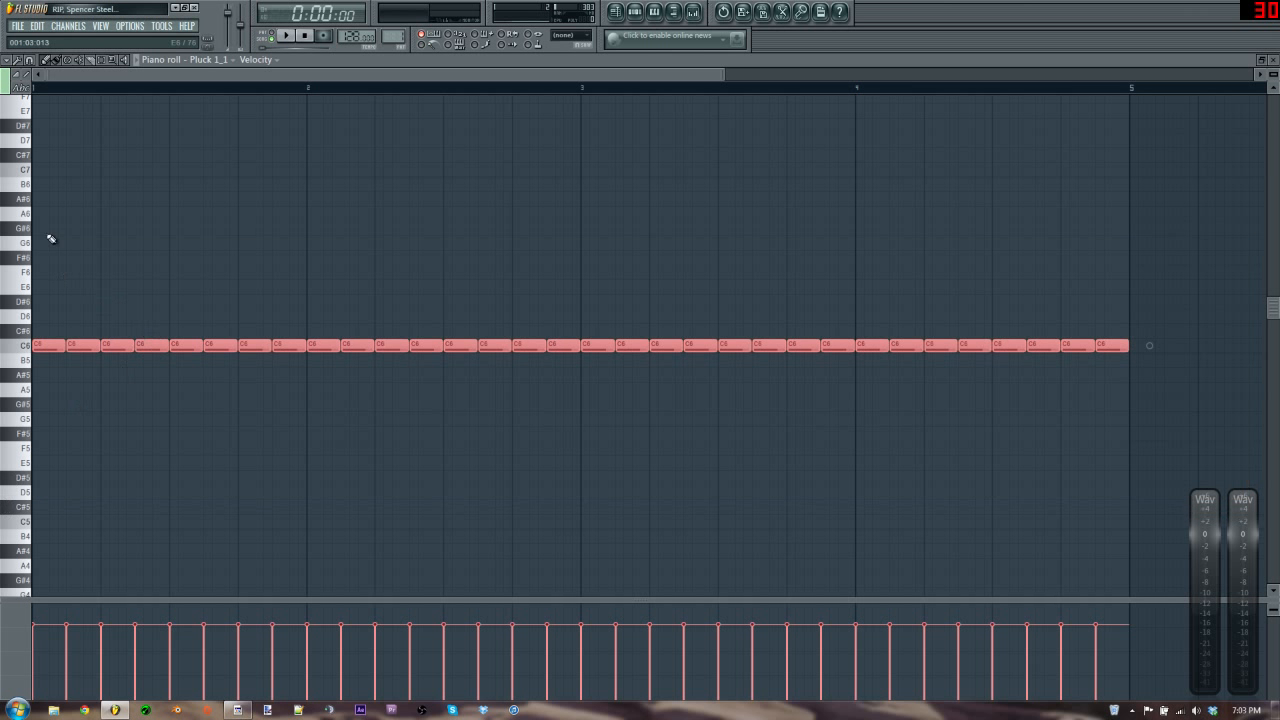
{"action": "key", "text": "space"}
{"action": "key", "text": "space"}
{"action": "left_click", "coordinate": [20, 173]}
{"action": "left_click", "coordinate": [25, 214]}
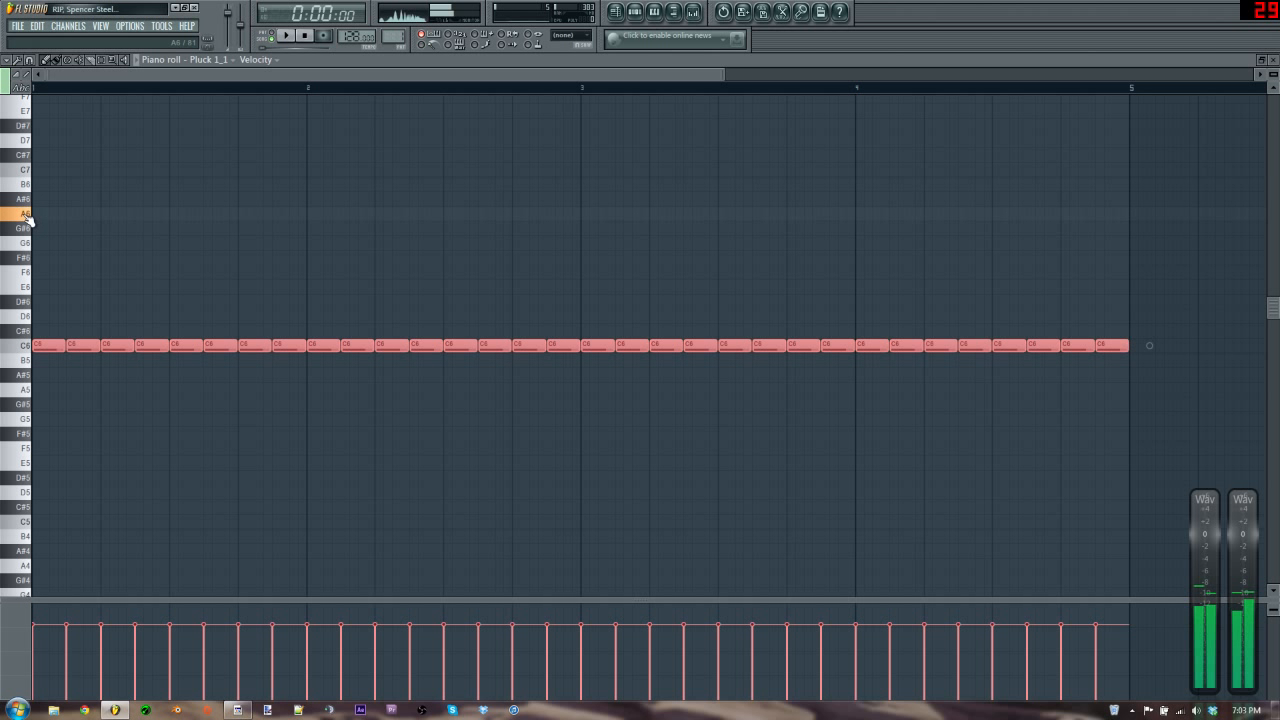
{"action": "left_click", "coordinate": [25, 214]}
{"action": "left_click", "coordinate": [25, 145]}
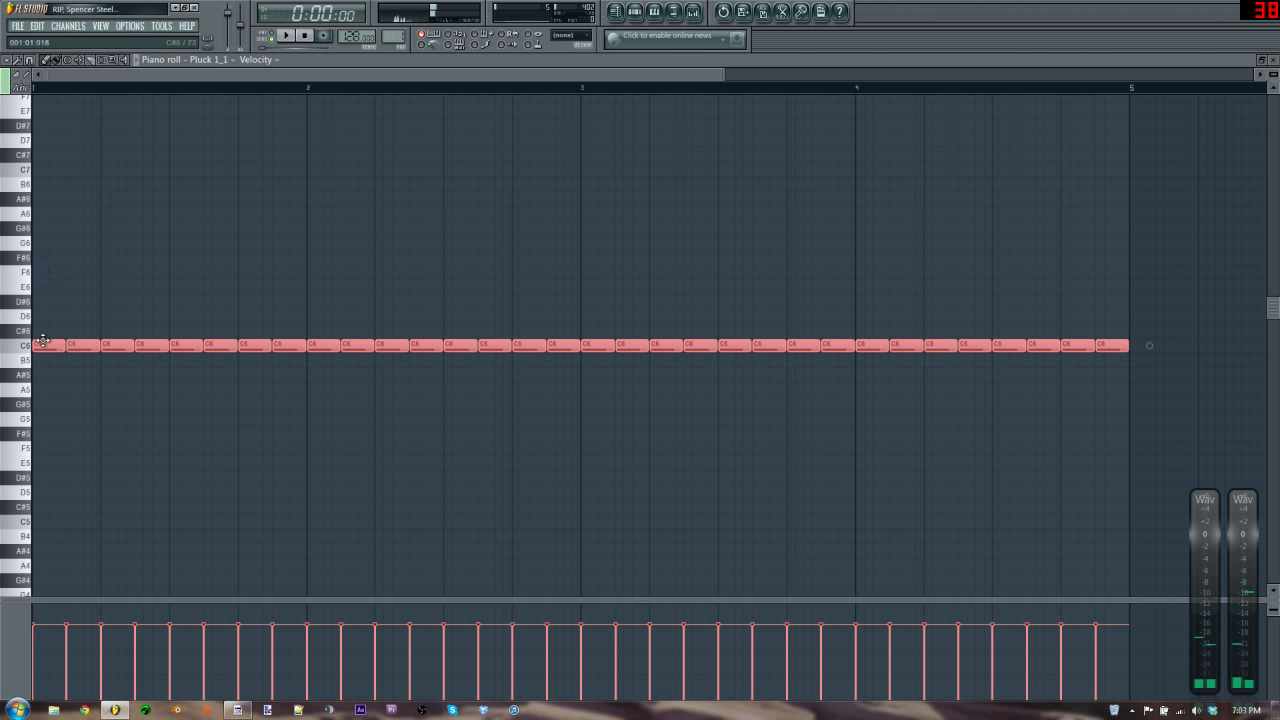
{"action": "mouse_move", "coordinate": [42, 344]}
{"action": "left_mouse_down"}
{"action": "mouse_move", "coordinate": [11, 140]}
{"action": "mouse_move", "coordinate": [30, 228]}
{"action": "mouse_move", "coordinate": [32, 213]}
{"action": "left_mouse_up"}
- Duplicate the A6 row at F6 to complete the D7-A6-F6 chord and play it back
{"action": "left_click", "coordinate": [25, 214]}
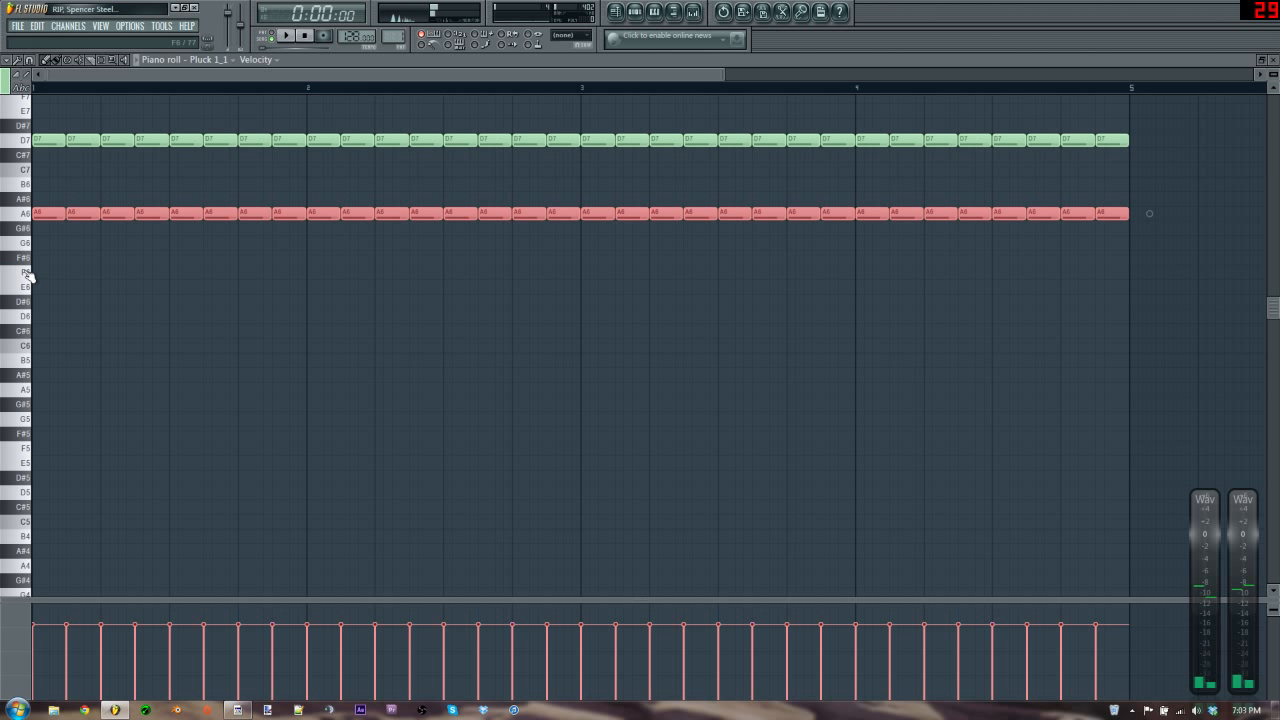
{"action": "left_click_drag", "start_coordinate": [33, 214], "coordinate": [34, 274]}
{"action": "key", "text": "space"}
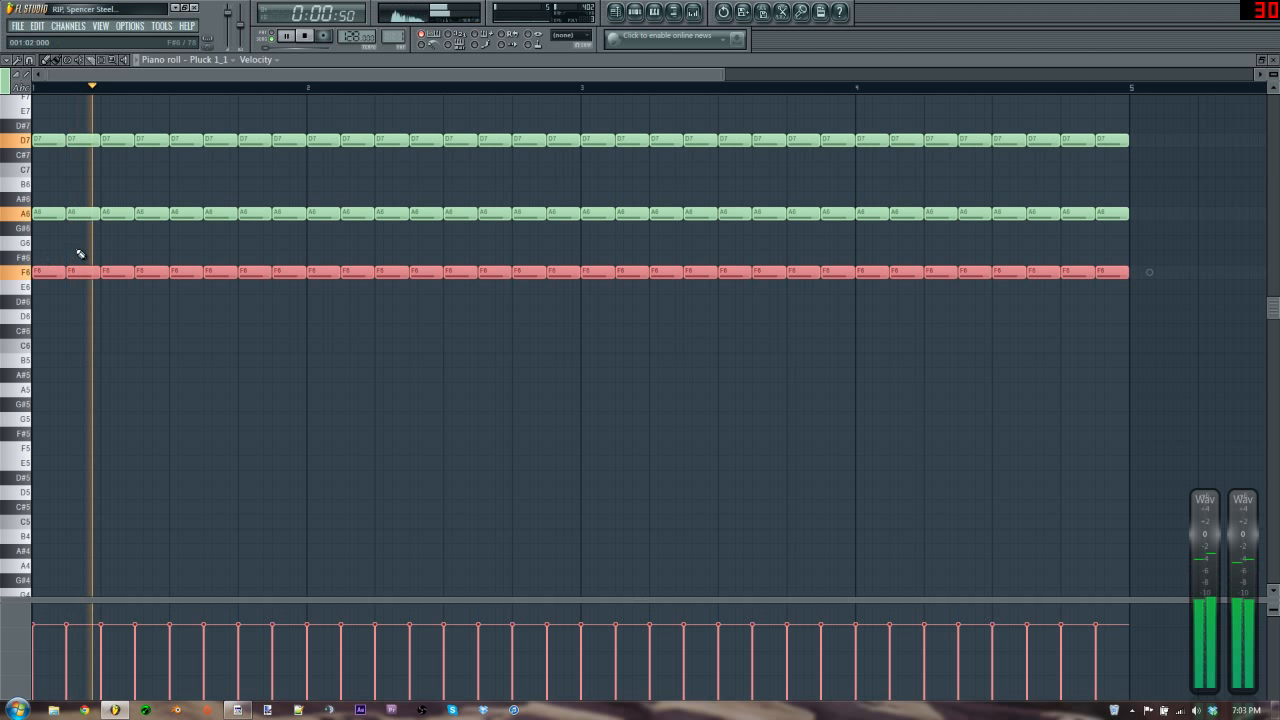
{"action": "left_click", "coordinate": [84, 249]}
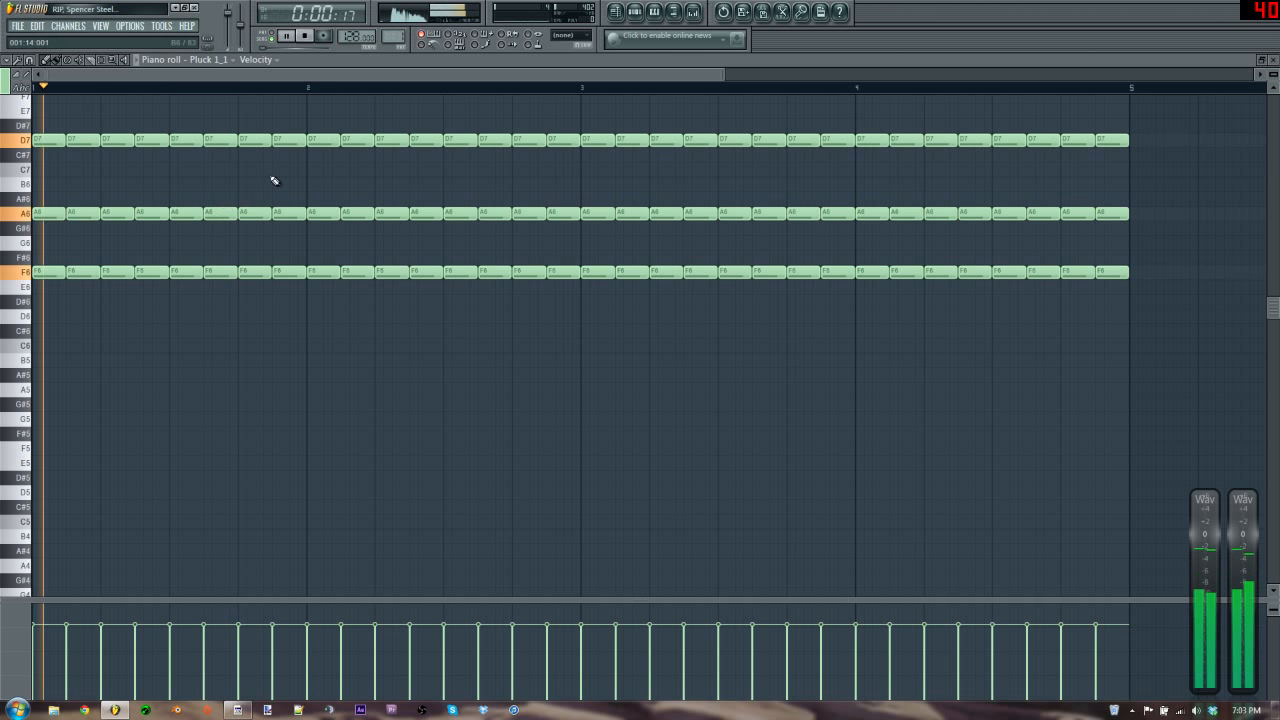
{"action": "scroll", "coordinate": [277, 177], "scroll_direction": "up", "scroll_amount": 3}
{"action": "key", "text": "space"}
- Lower the last chord of bar 1 to C7, G6 and E6 and play back the change
{"action": "left_click_drag", "start_coordinate": [286, 278], "coordinate": [288, 305]}
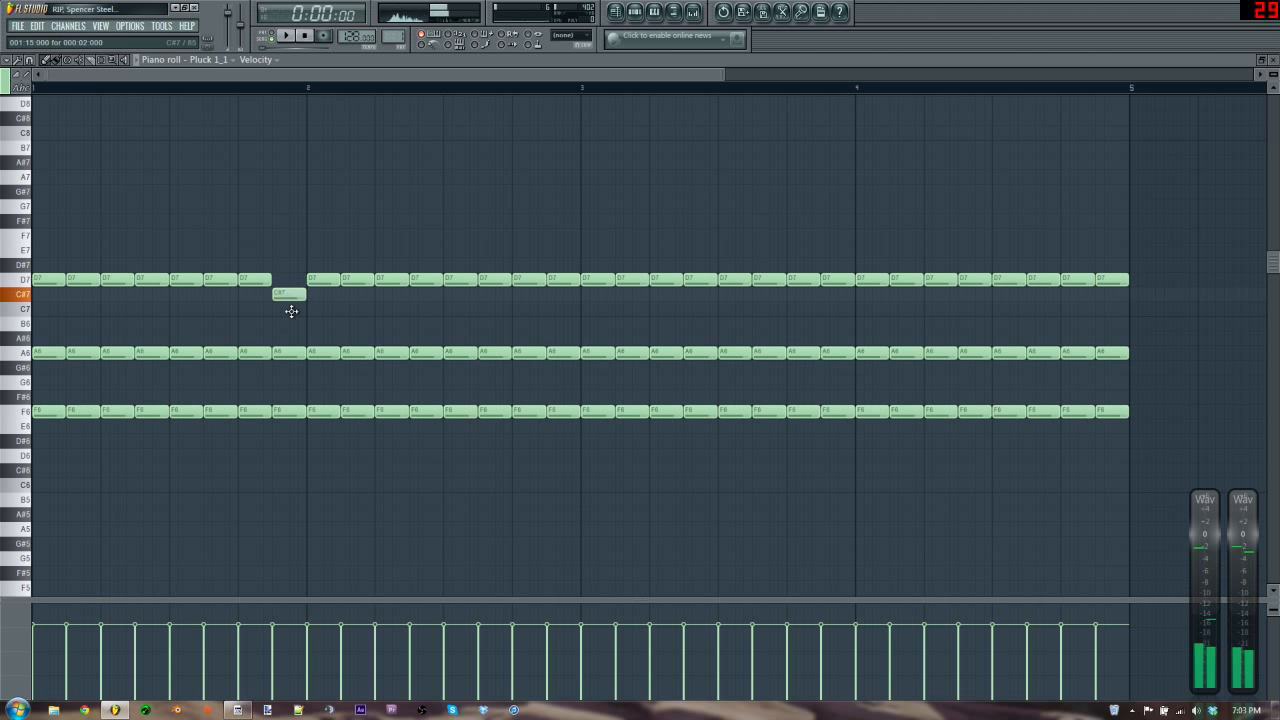
{"action": "left_click_drag", "start_coordinate": [288, 352], "coordinate": [283, 428]}
{"action": "key", "text": "space"}
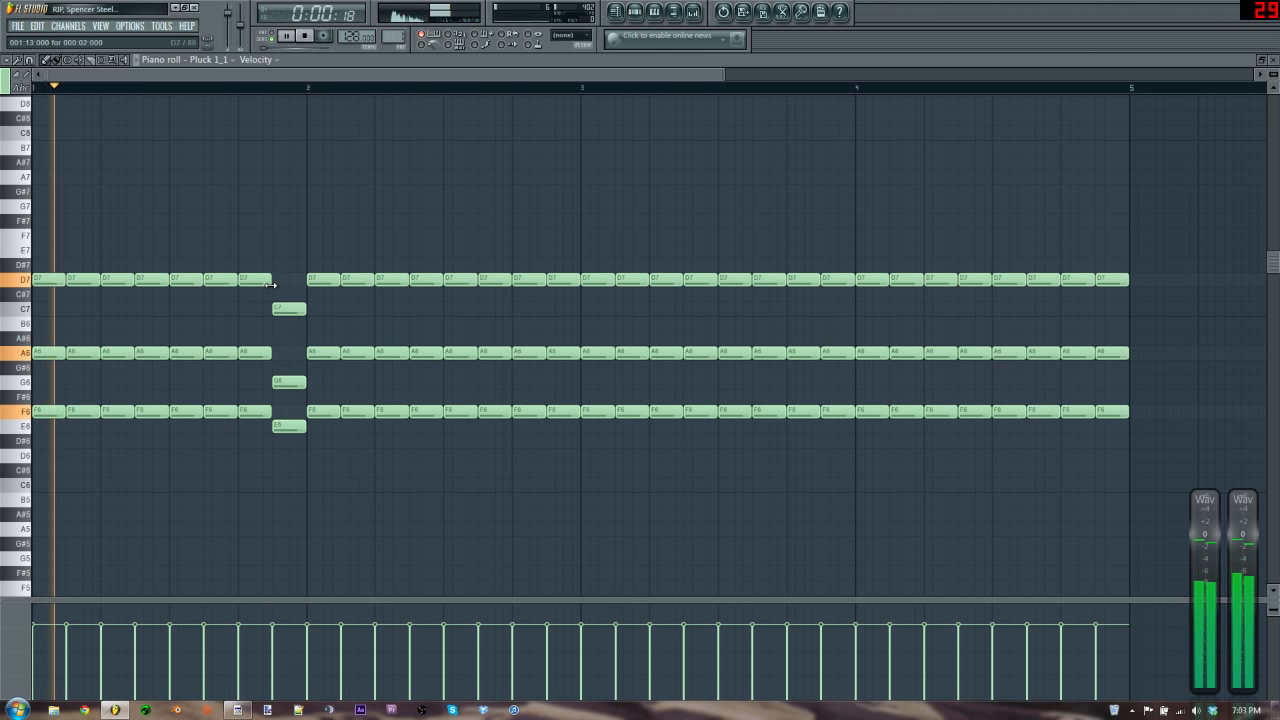
{"action": "key", "text": "space"}
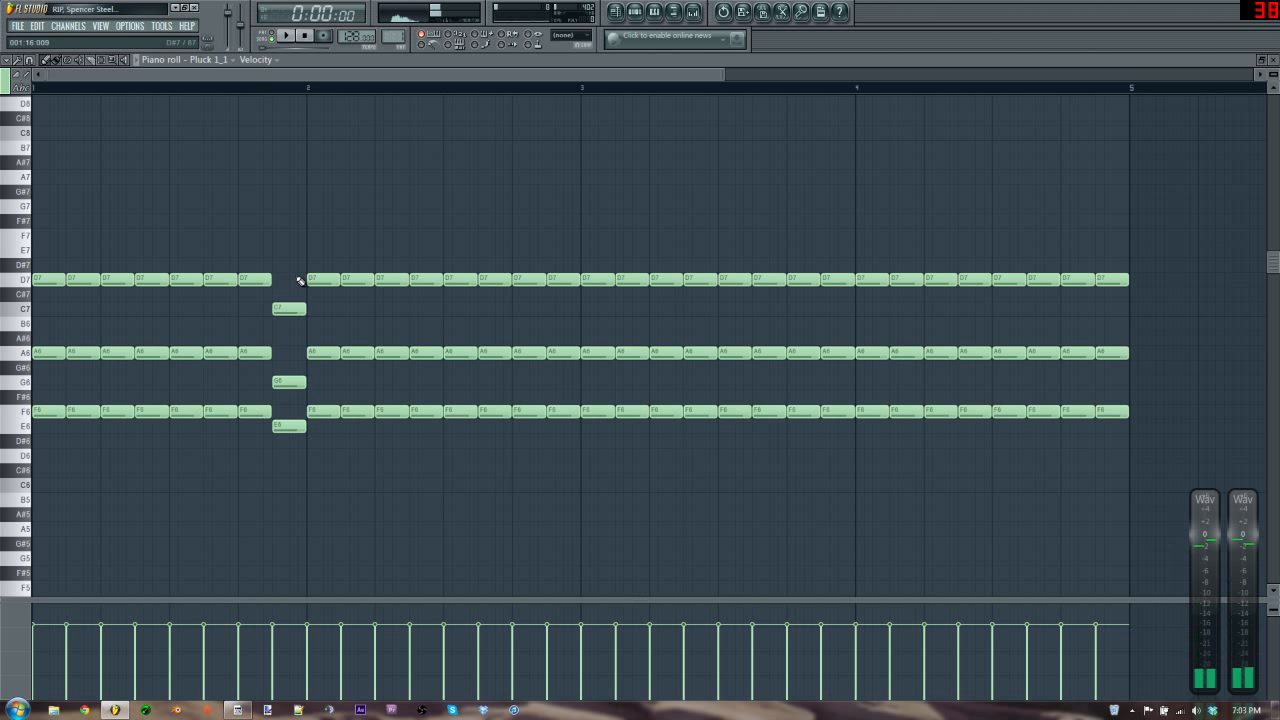
- Shorten bar 1's final chord to its second half, fill the first half with D7, A6 and F6, and play it back
{"action": "left_click_drag", "start_coordinate": [300, 275], "coordinate": [294, 426]}
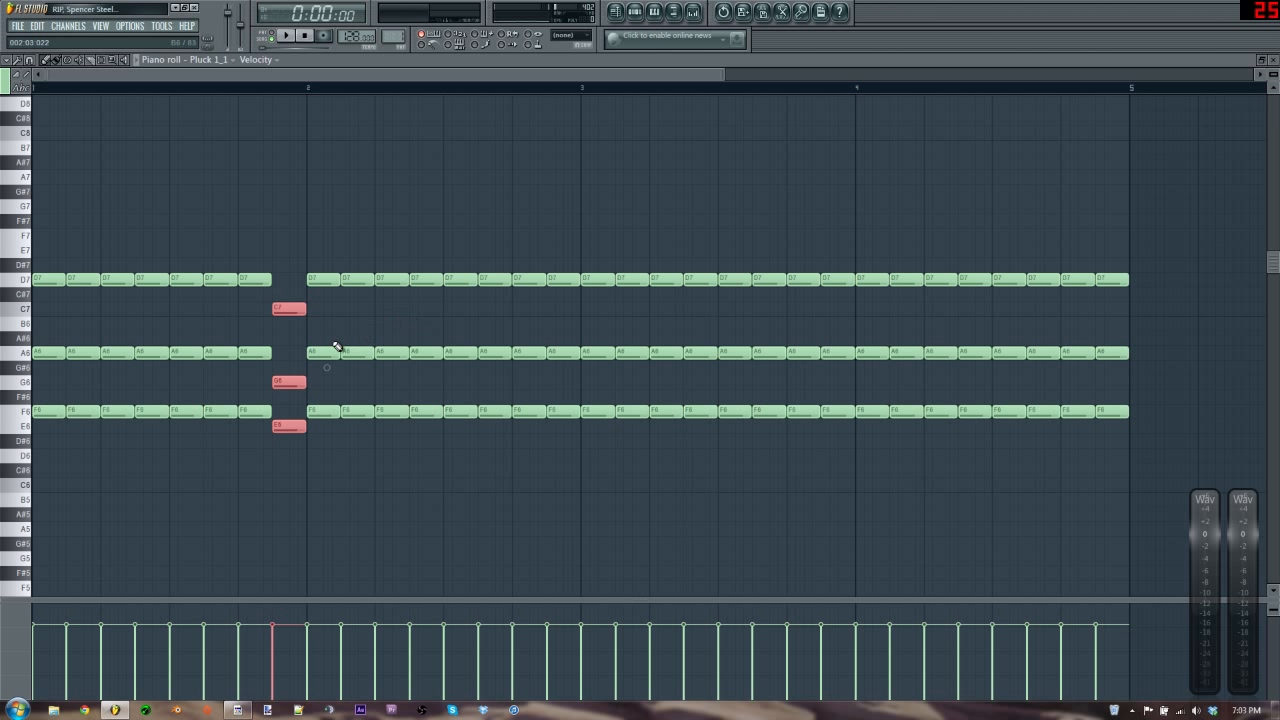
{"action": "left_click_drag", "start_coordinate": [305, 309], "coordinate": [281, 294]}
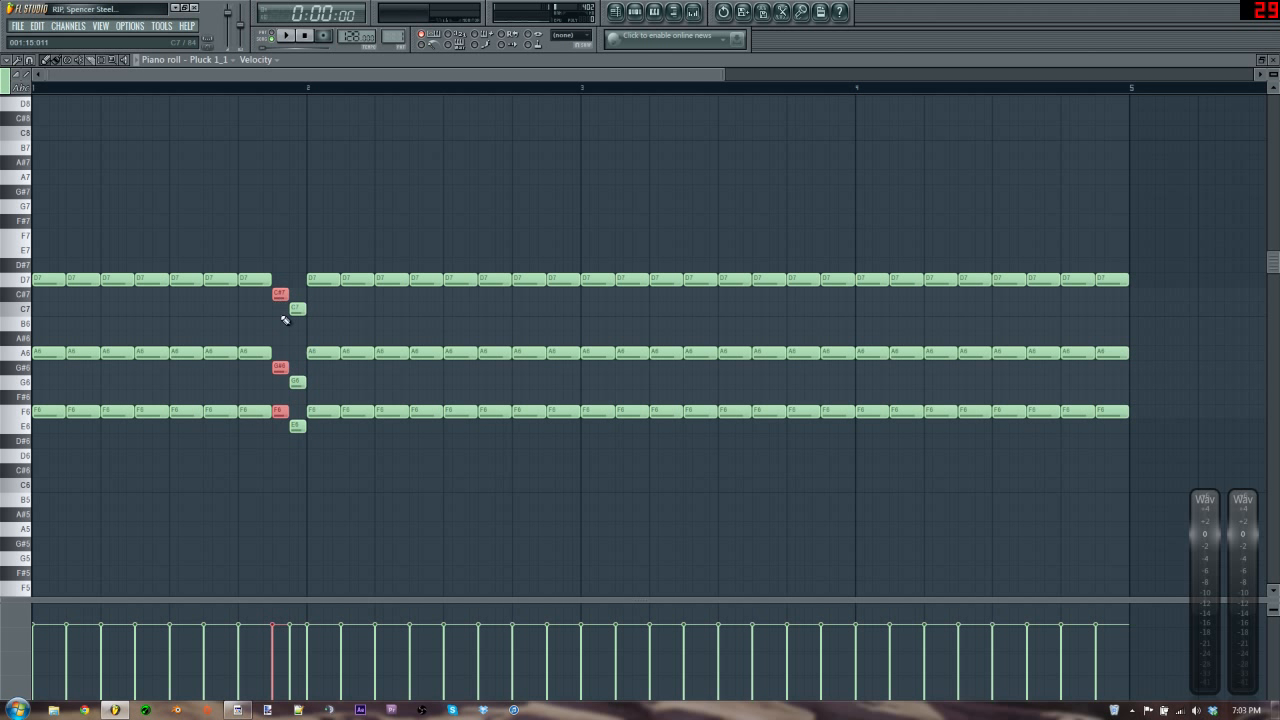
{"action": "left_click_drag", "start_coordinate": [280, 370], "coordinate": [282, 278]}
{"action": "key", "text": "space"}
{"action": "left_click", "coordinate": [283, 227], "text": "ctrl"}
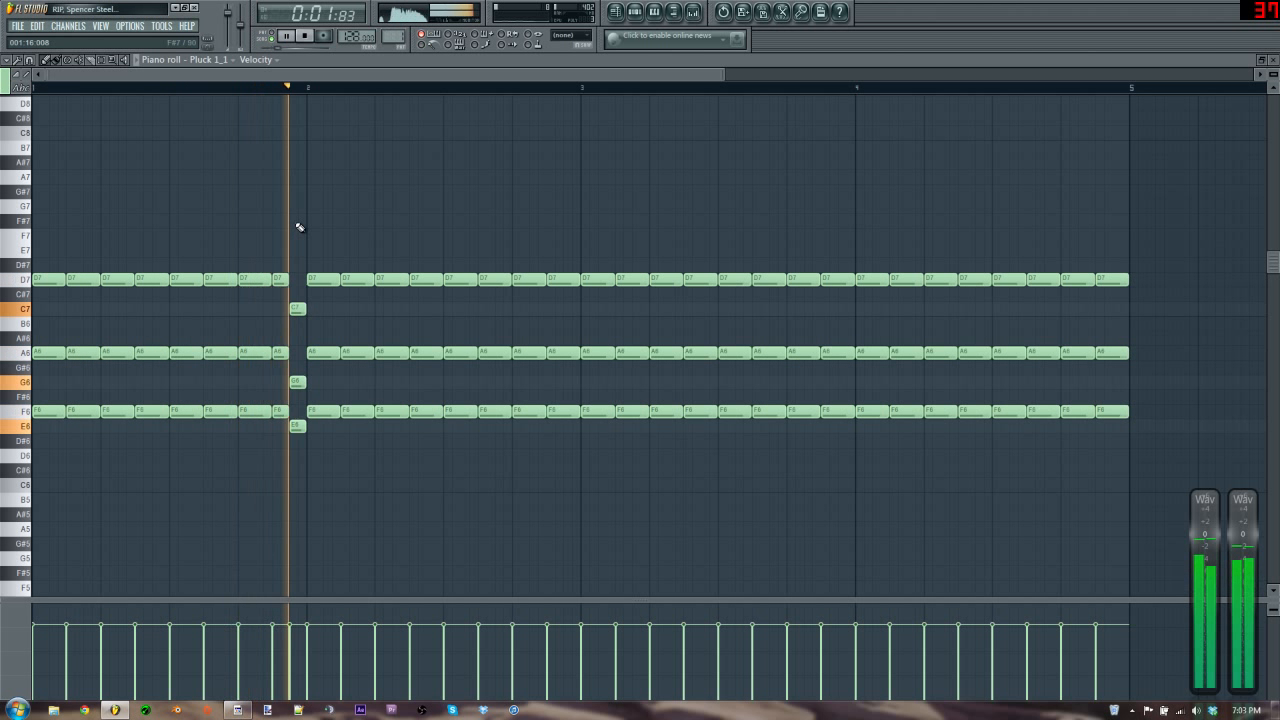
{"action": "key", "text": "space"}
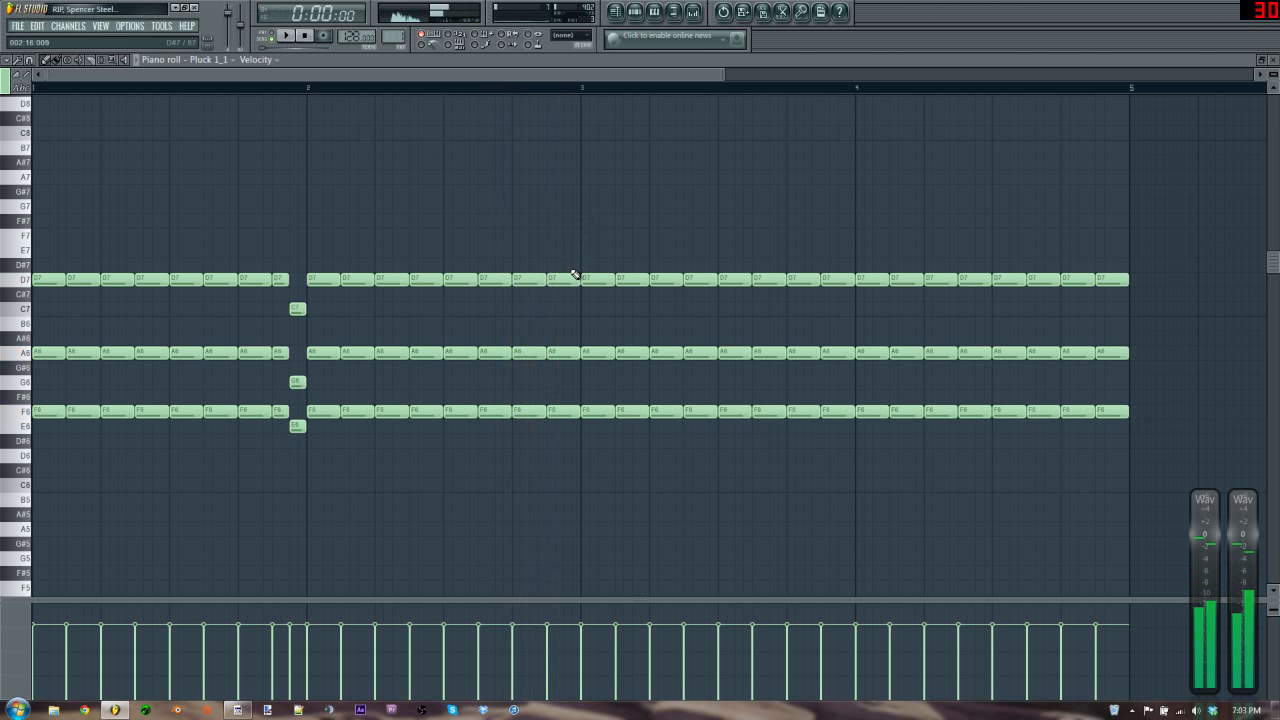
- Lower the last chord of bar 2 to C7, G6 and D6 and shorten it to the second half of its slot
{"action": "left_click_drag", "start_coordinate": [572, 279], "coordinate": [566, 309]}
{"action": "left_click_drag", "start_coordinate": [563, 353], "coordinate": [556, 458]}
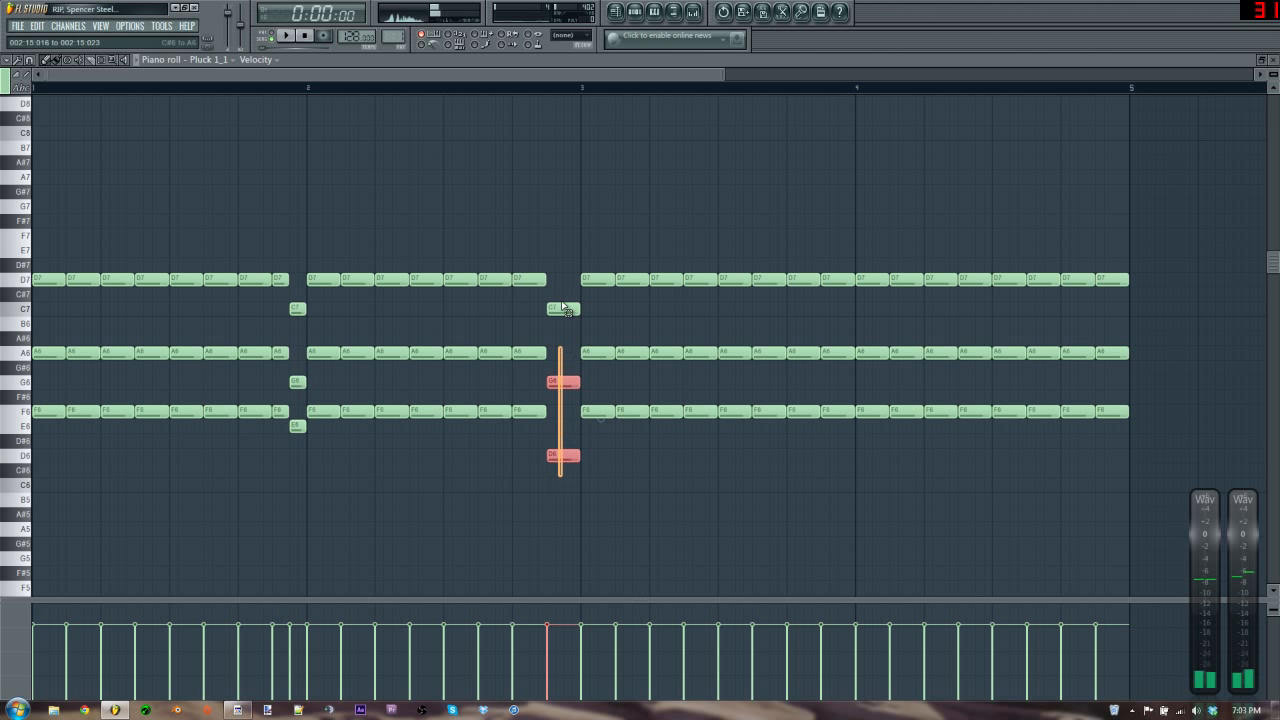
{"action": "left_click", "coordinate": [564, 308], "text": "shift"}
{"action": "left_click_drag", "start_coordinate": [564, 308], "coordinate": [578, 331]}
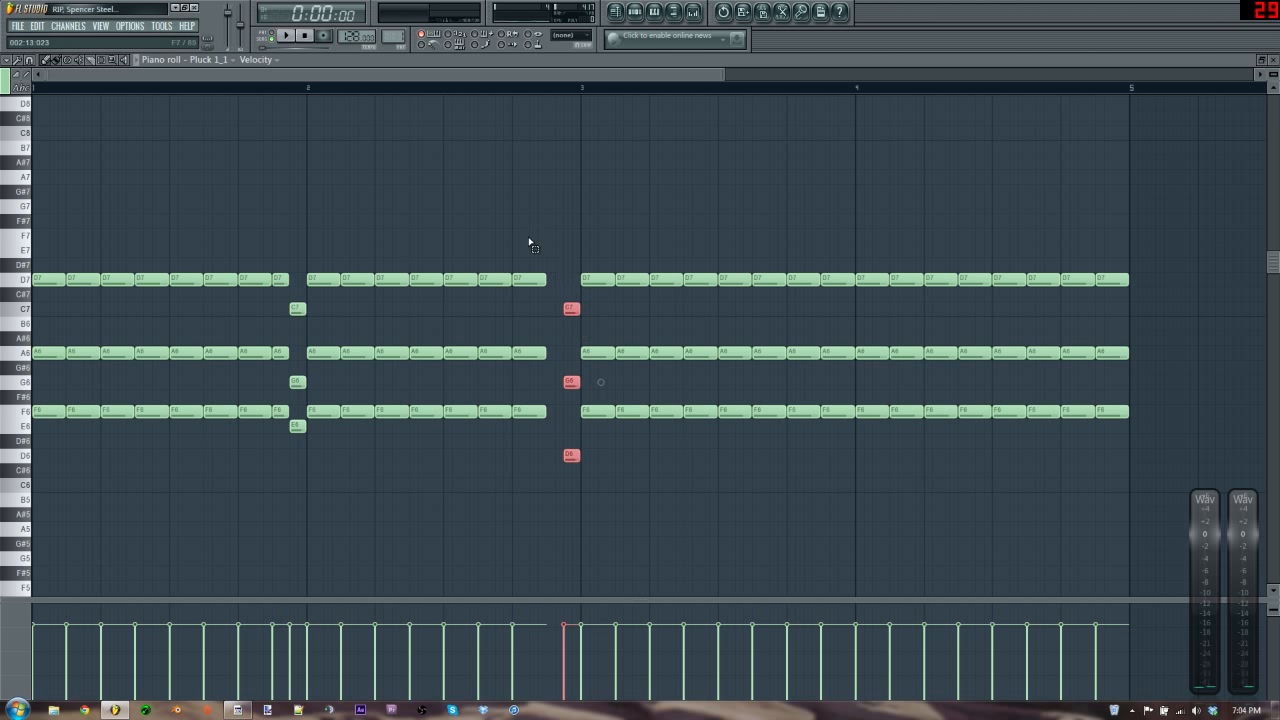
- Fill the gap near the end of bar 2 with a short D7-A6-F6 chord and play back the pattern
{"action": "mouse_move", "coordinate": [530, 244]}
{"action": "left_mouse_down"}
{"action": "mouse_move", "coordinate": [525, 440]}
{"action": "mouse_move", "coordinate": [548, 411]}
{"action": "mouse_move", "coordinate": [560, 416]}
{"action": "left_mouse_up"}
{"action": "key", "text": "space"}
{"action": "left_click", "coordinate": [522, 448], "text": "ctrl"}
{"action": "scroll", "coordinate": [521, 451], "scroll_direction": "down", "scroll_amount": 1}
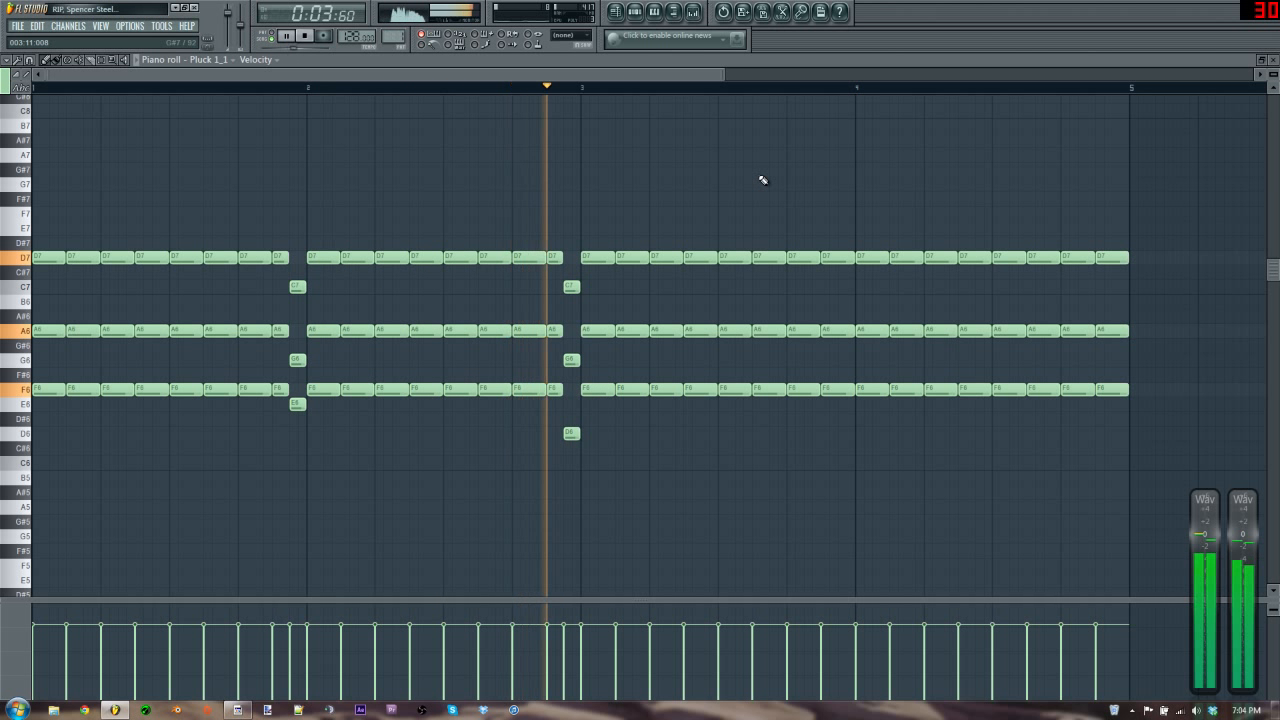
{"action": "key", "text": "space"}
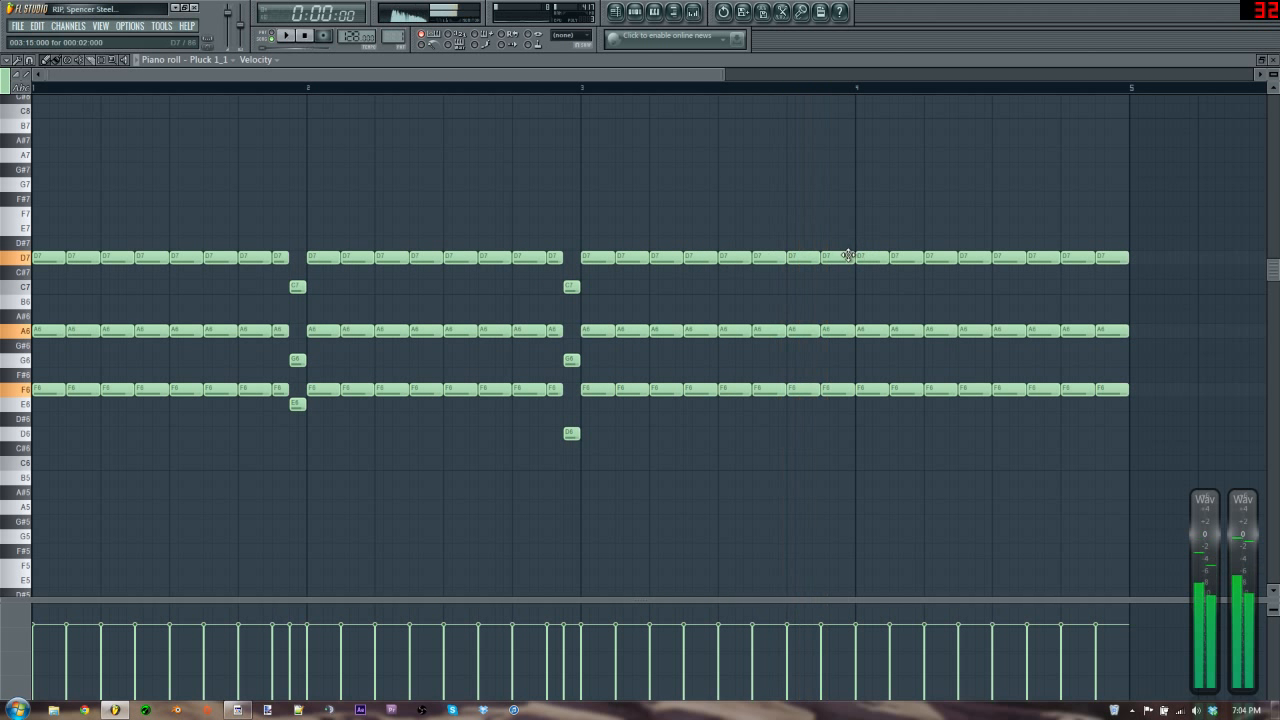
- Halve the last chord of bar 3 and copy bar 1's short C7-G6-E6 chord into the freed space
{"action": "left_click_drag", "start_coordinate": [844, 256], "coordinate": [832, 411]}
{"action": "left_click", "coordinate": [790, 422], "text": "ctrl"}
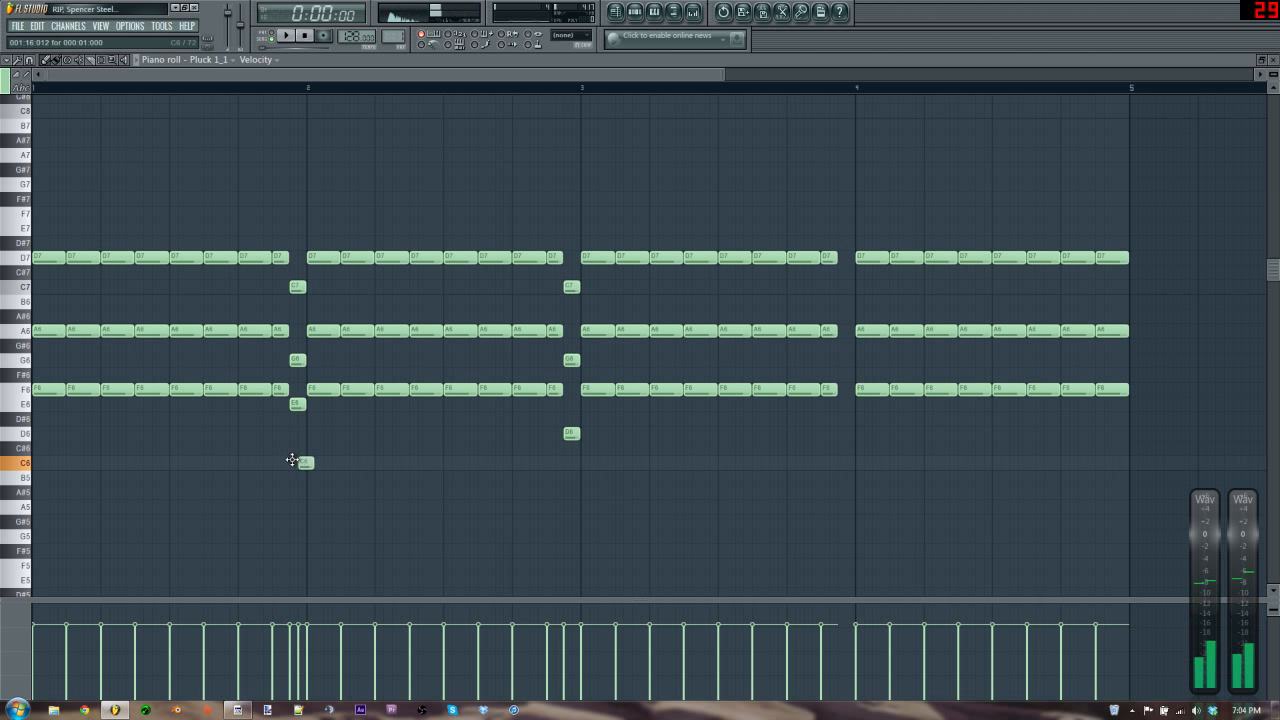
{"action": "left_click_drag", "start_coordinate": [298, 280], "coordinate": [301, 425]}
{"action": "left_click_drag", "start_coordinate": [298, 405], "coordinate": [845, 438]}
- Replace the last chord of bar 4 with a copy of bar 3's two short ending chords
{"action": "right_click", "coordinate": [1117, 390]}
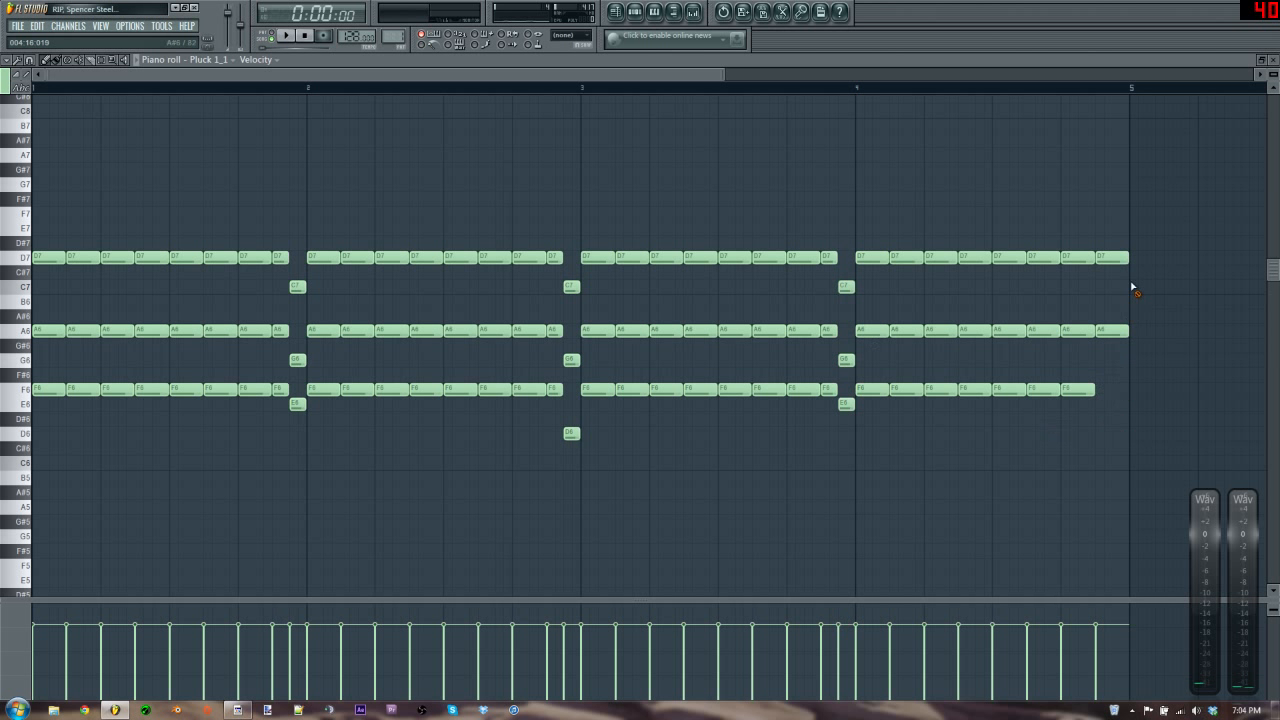
{"action": "right_click", "coordinate": [1120, 331]}
{"action": "right_click", "coordinate": [1120, 258]}
{"action": "left_click_drag", "start_coordinate": [828, 241], "coordinate": [1112, 407]}
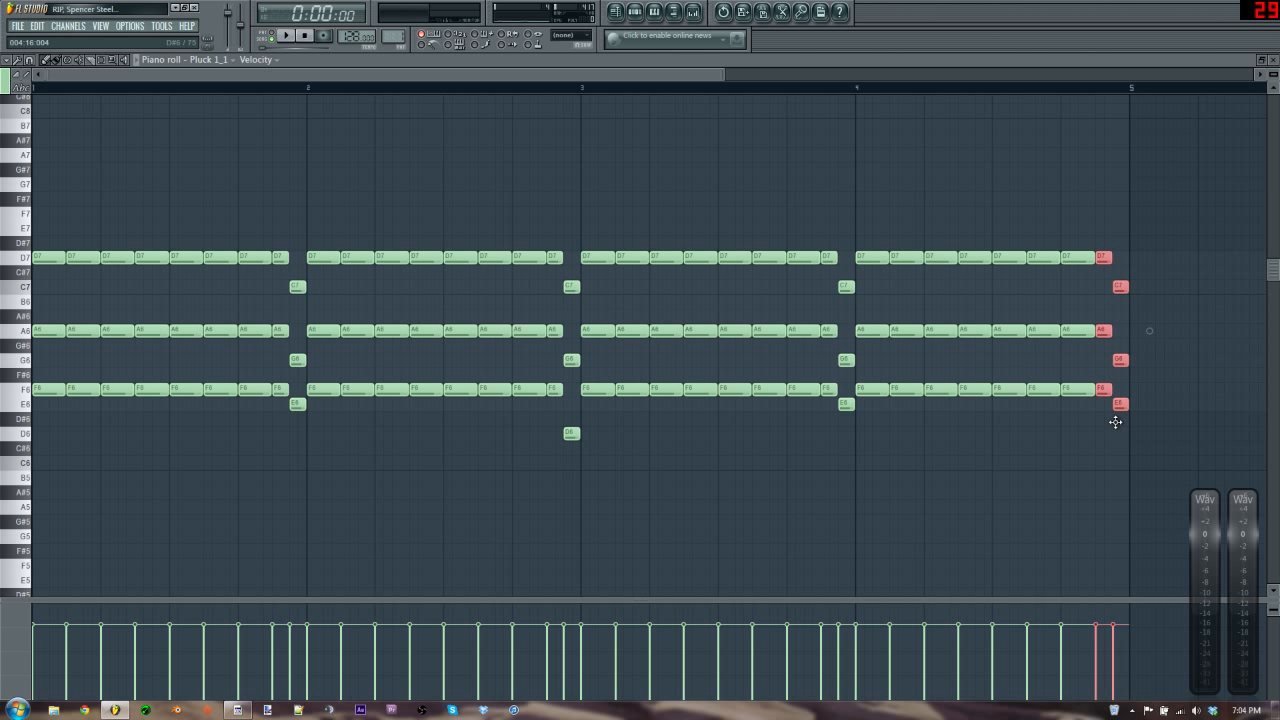
{"action": "left_click", "coordinate": [1051, 473]}
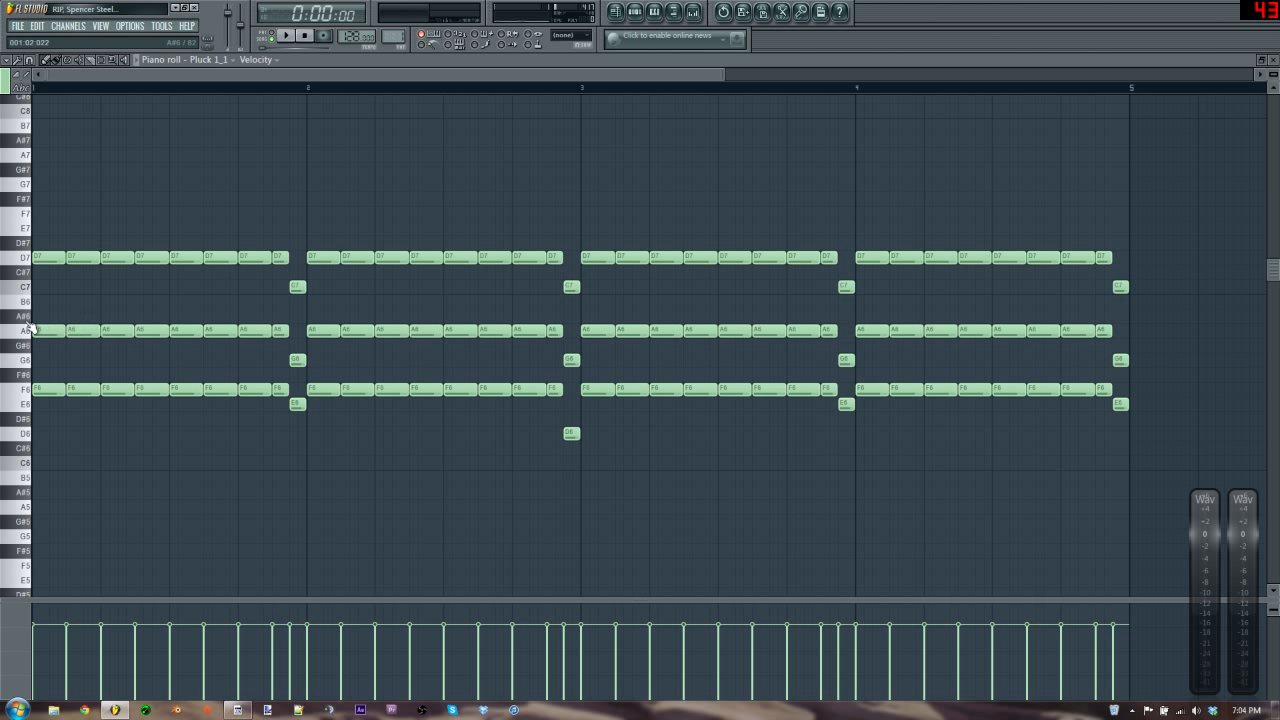
- Transpose the whole middle A6-G6 line down one octave to A5 and G5 and play it back
{"action": "left_click_drag", "start_coordinate": [30, 326], "coordinate": [176, 368]}
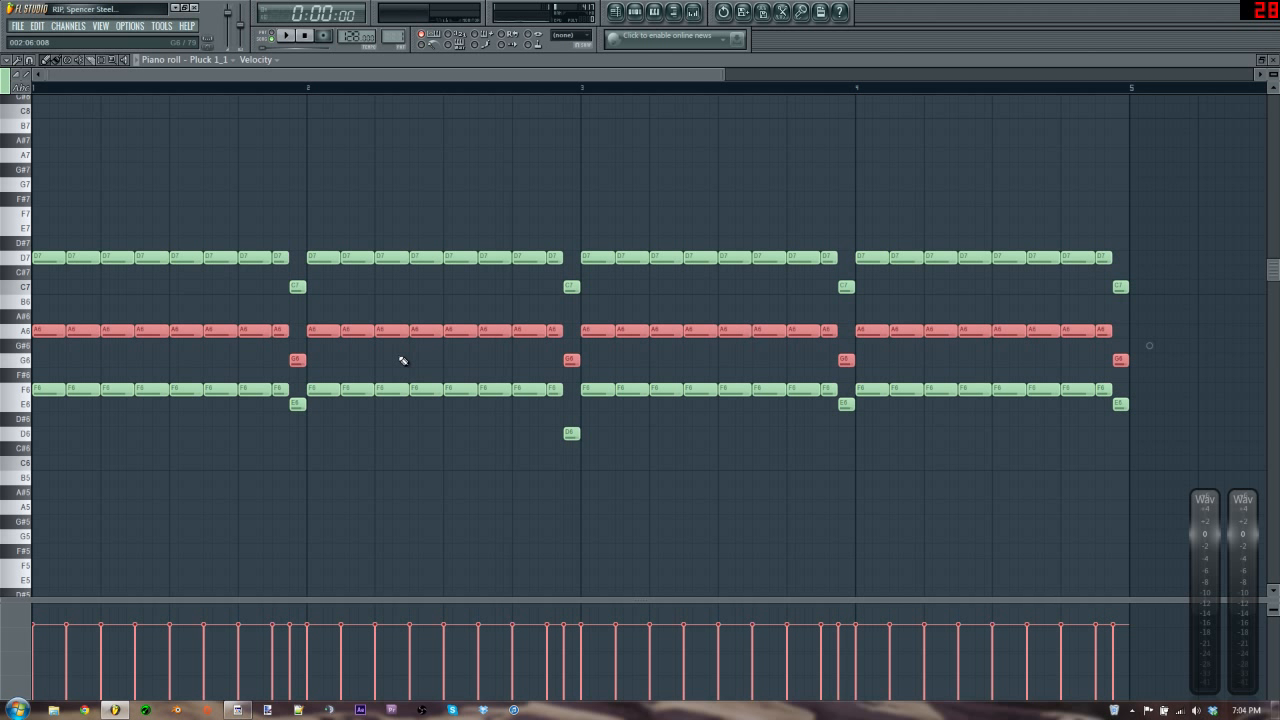
{"action": "key", "text": "ctrl+Down"}
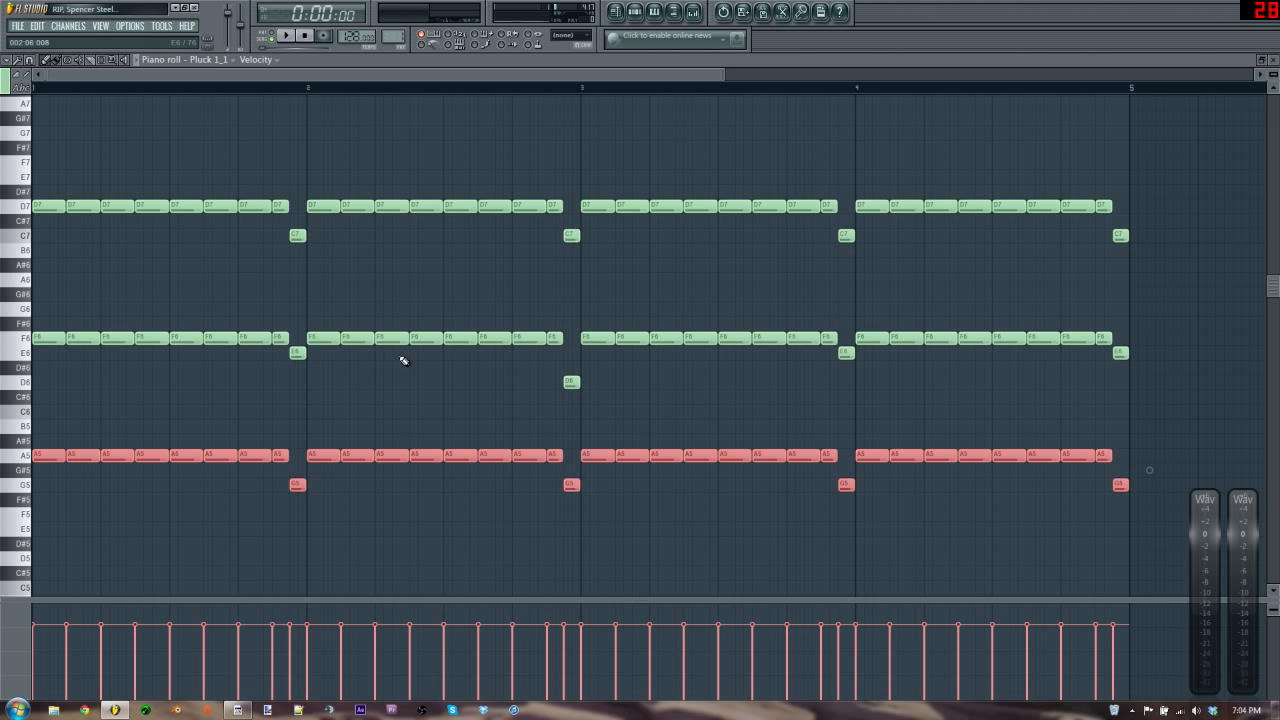
{"action": "left_click", "coordinate": [408, 279]}
{"action": "scroll", "coordinate": [408, 279], "scroll_direction": "down", "scroll_amount": 3}
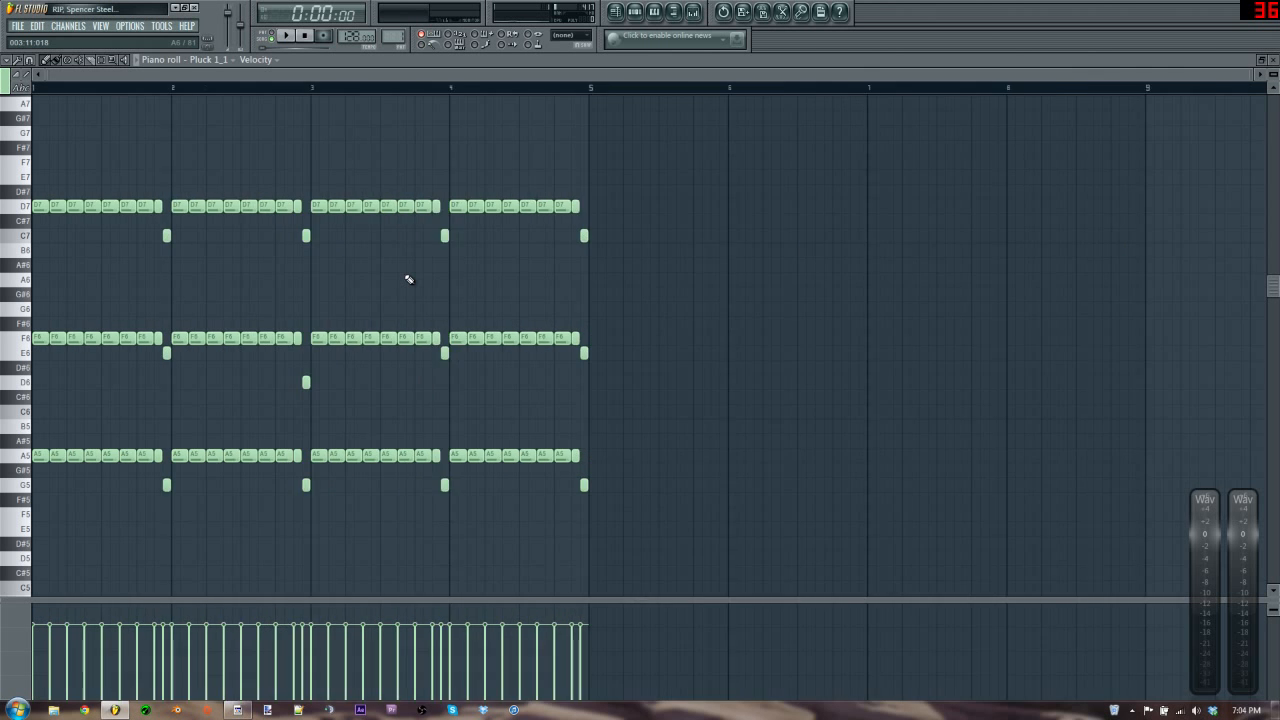
{"action": "scroll", "coordinate": [408, 279], "scroll_direction": "up", "scroll_amount": 3}
{"action": "scroll", "coordinate": [408, 279], "scroll_direction": "down", "scroll_amount": 2}
{"action": "scroll", "coordinate": [408, 279], "scroll_direction": "down", "scroll_amount": 1}
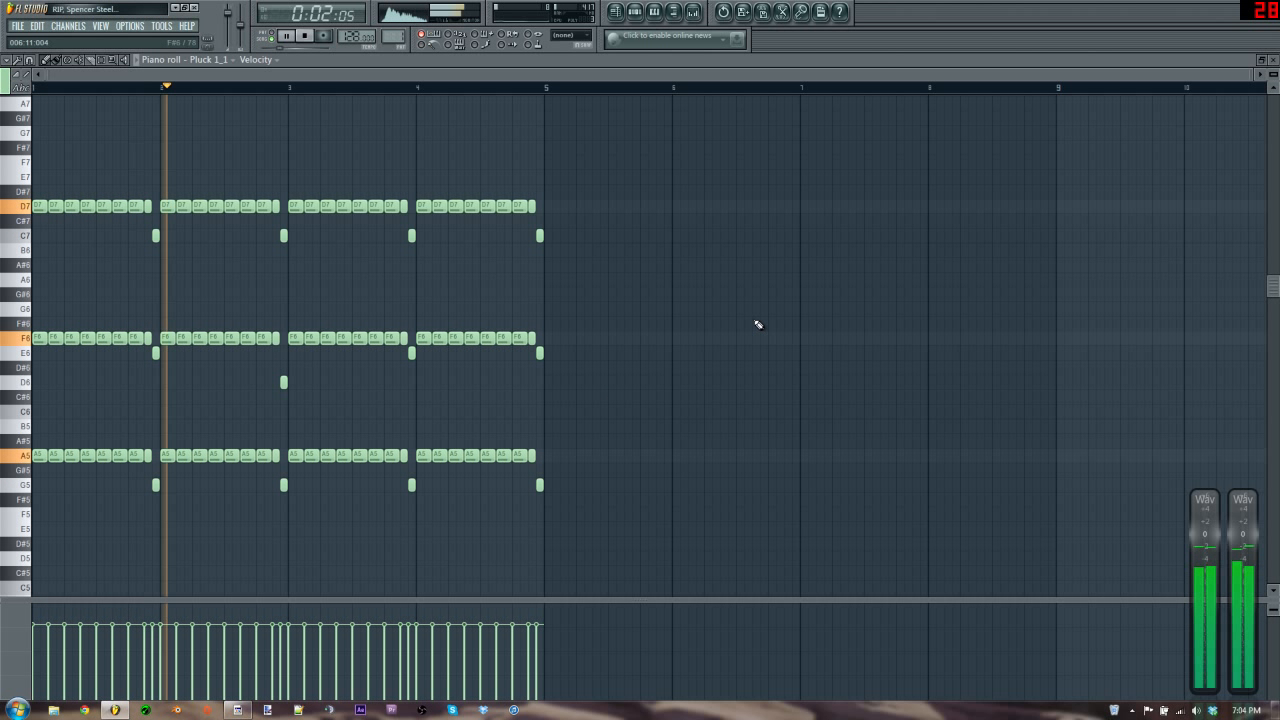
{"action": "key", "text": "space"}
- Copy the top D7-C7 line three octaves down to D4 and C4 as a bass line and play it back
{"action": "left_click", "coordinate": [25, 558]}
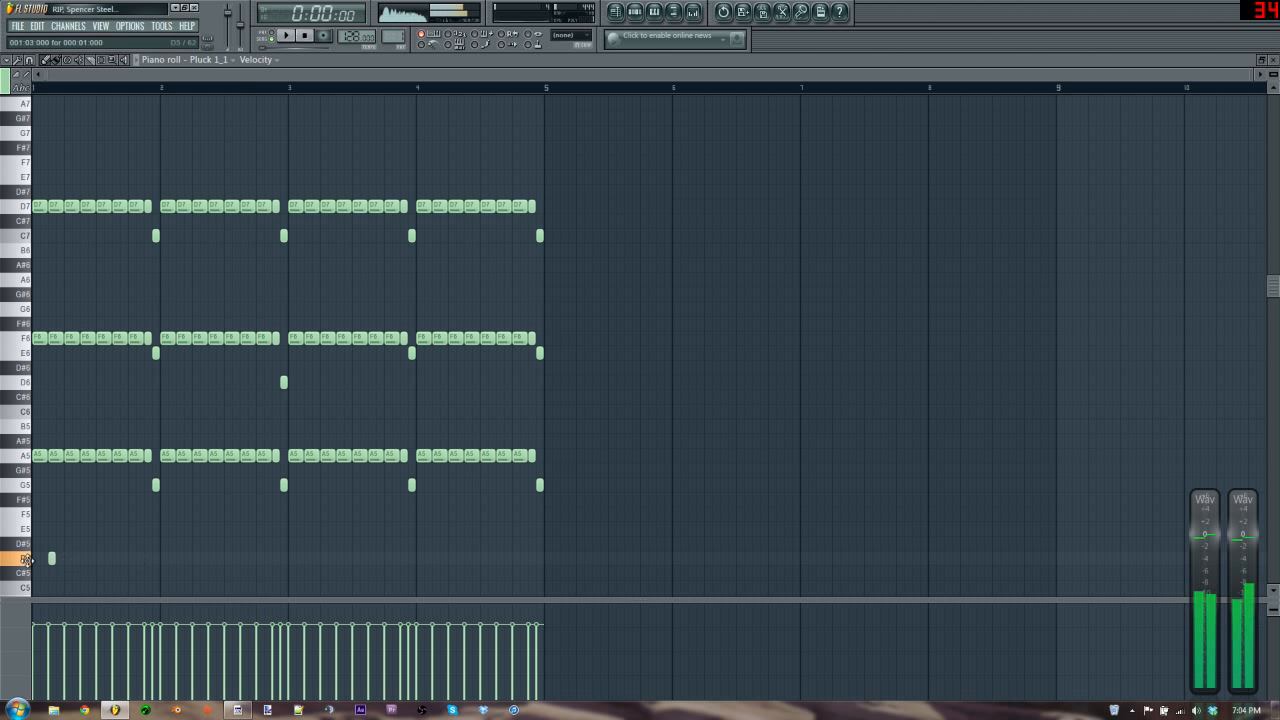
{"action": "right_click", "coordinate": [51, 559]}
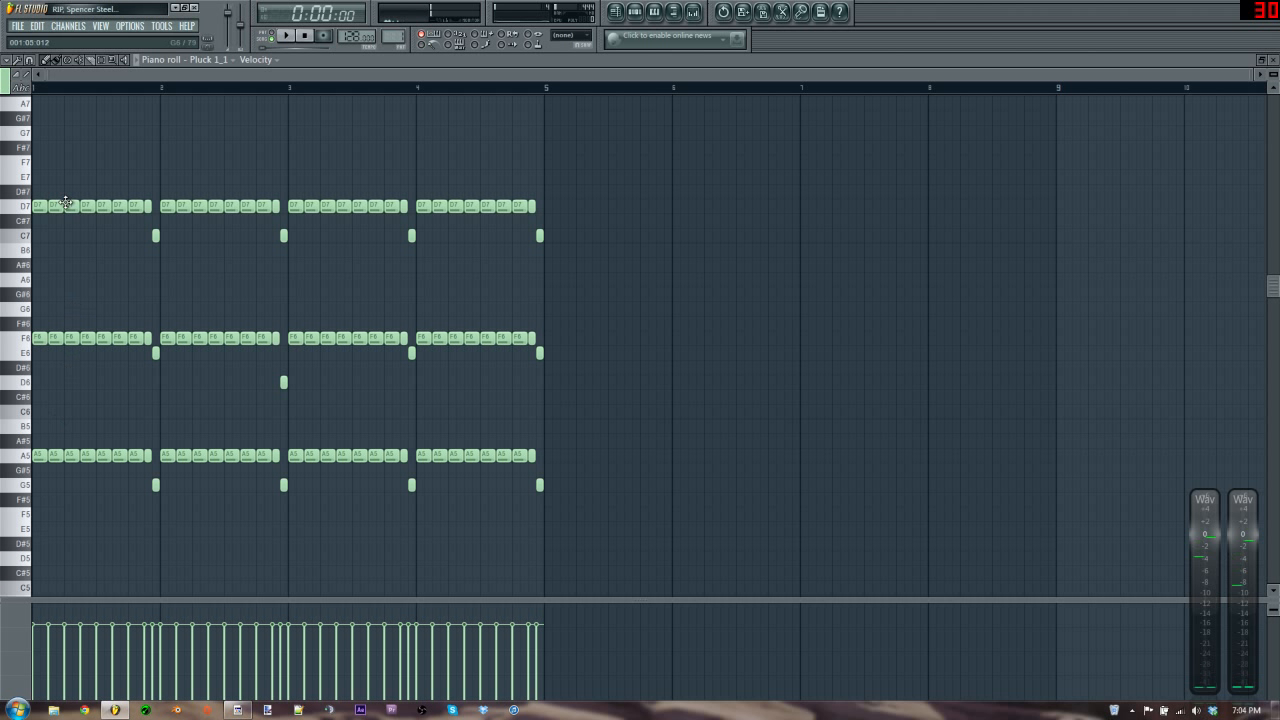
{"action": "left_click_drag", "start_coordinate": [22, 160], "coordinate": [24, 280]}
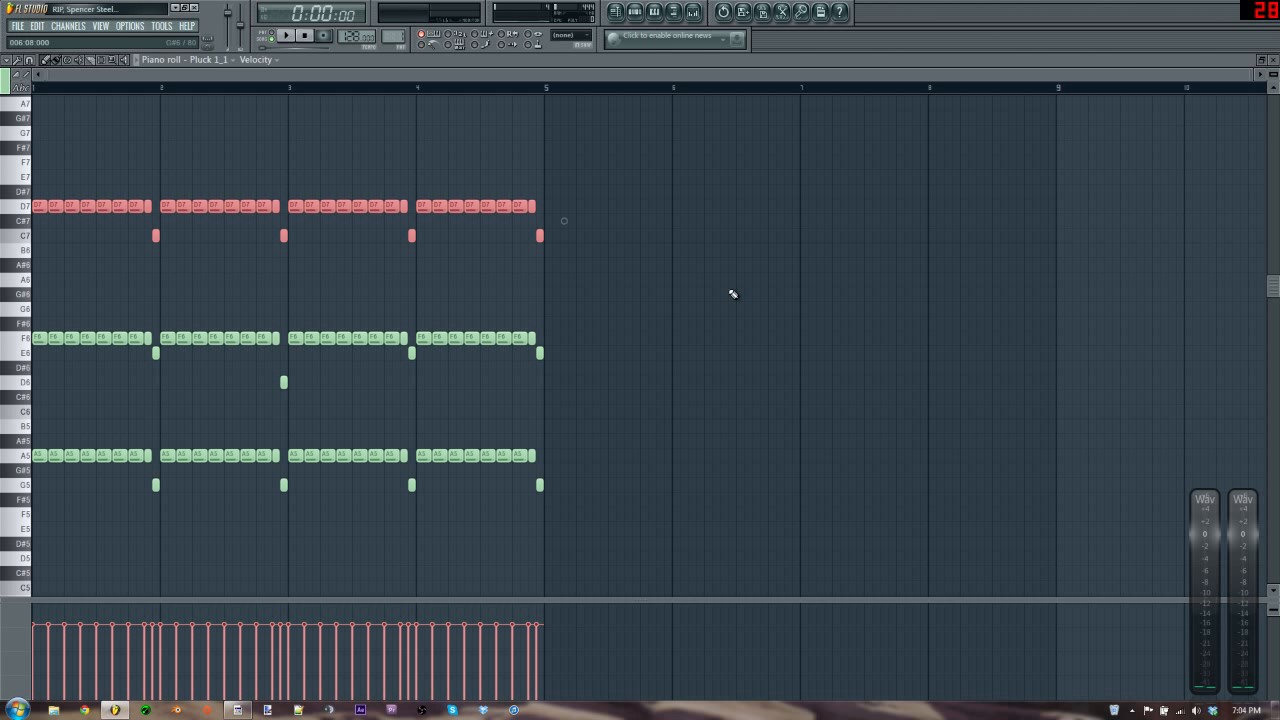
{"action": "key", "text": "ctrl+Down"}
{"action": "key", "text": "ctrl+Down"}
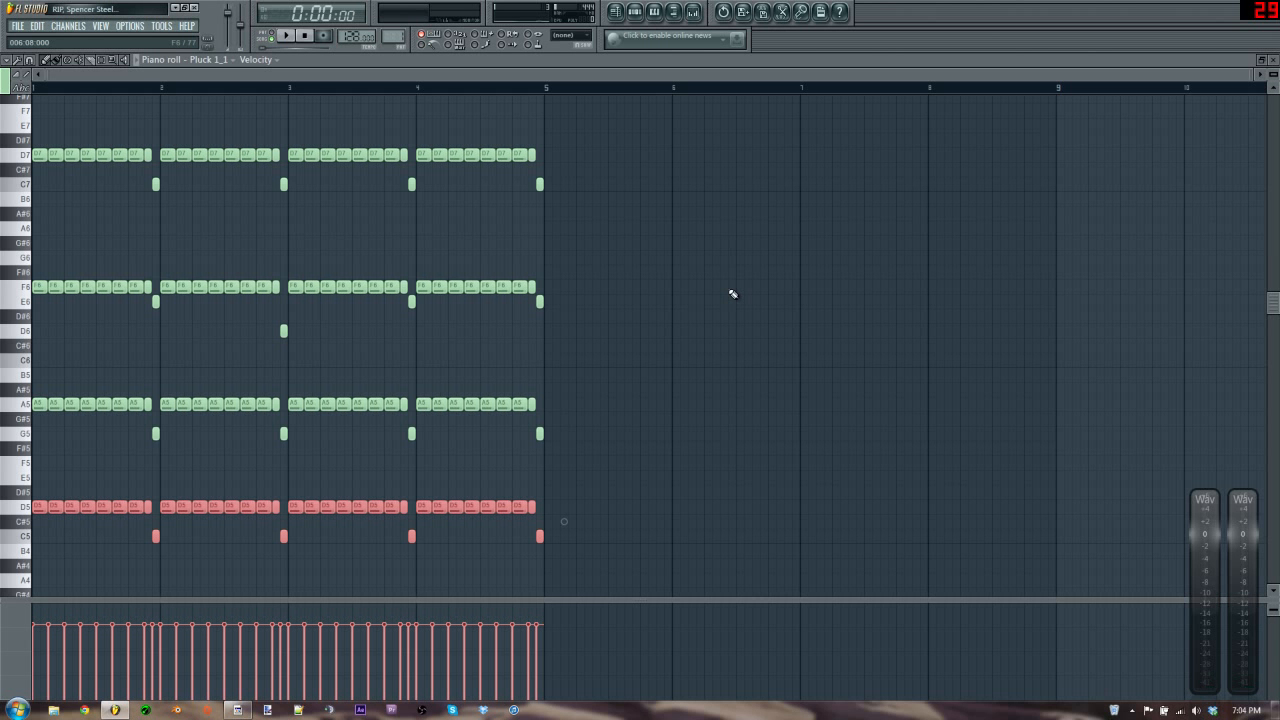
{"action": "key", "text": "space"}
{"action": "key", "text": "ctrl+Down"}
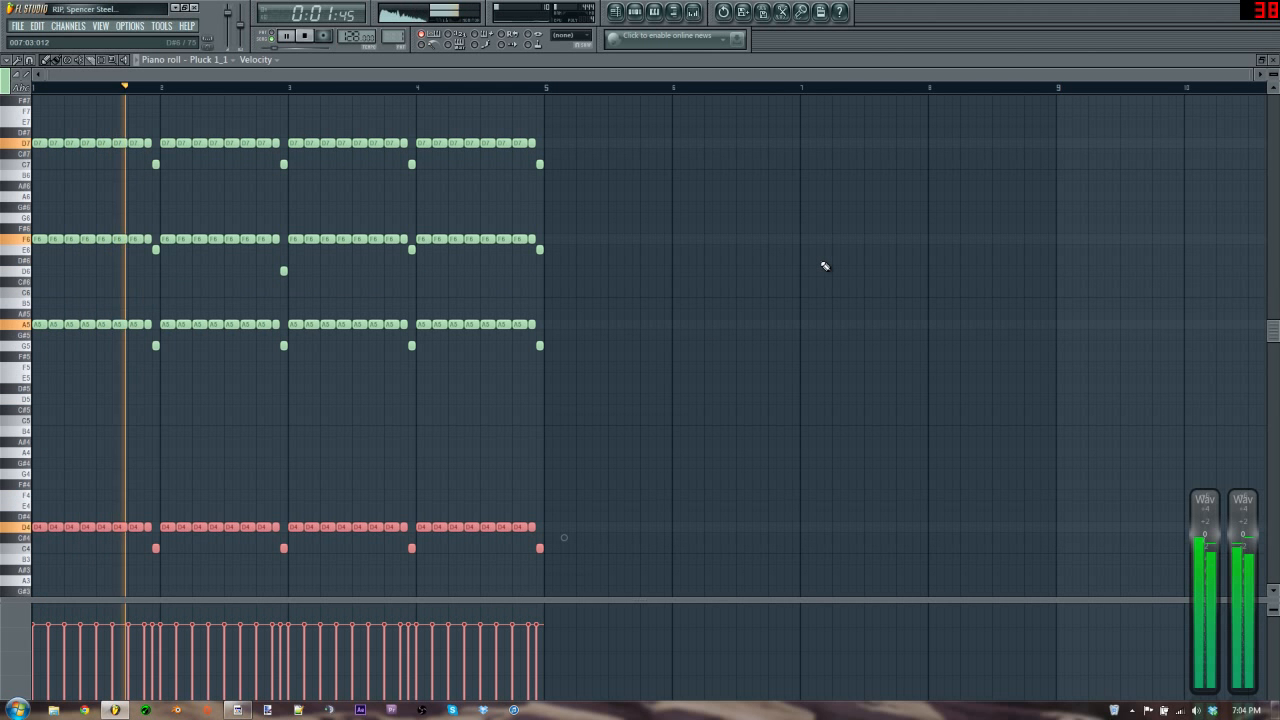
{"action": "key", "text": "space"}
{"action": "key", "text": "ctrl+d"}
{"action": "scroll", "coordinate": [566, 400], "scroll_direction": "up", "scroll_amount": 4}
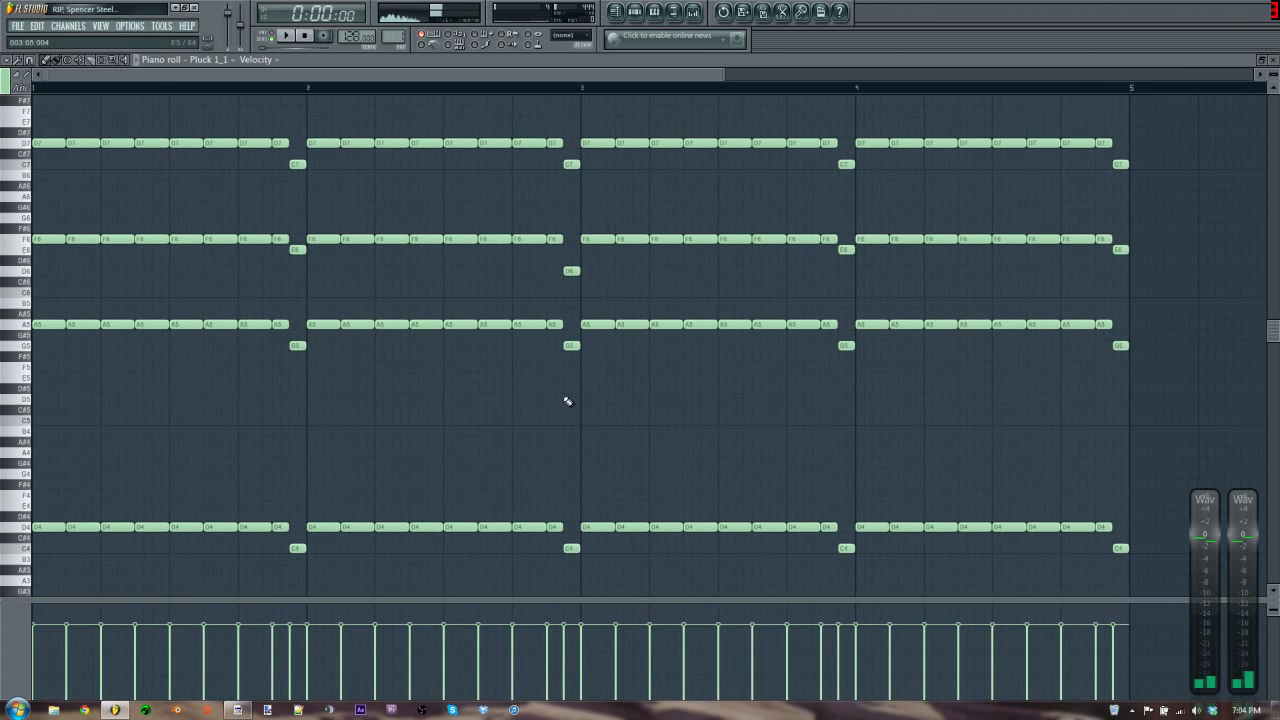
{"action": "scroll", "coordinate": [486, 412], "scroll_direction": "down", "scroll_amount": 1}
{"action": "scroll", "coordinate": [486, 412], "scroll_direction": "down", "scroll_amount": 1}
- Leave the piano roll, reopen the Pluck 1_1 synth and set its filter EG amount to 54.02 %
{"action": "key", "text": "F7"}
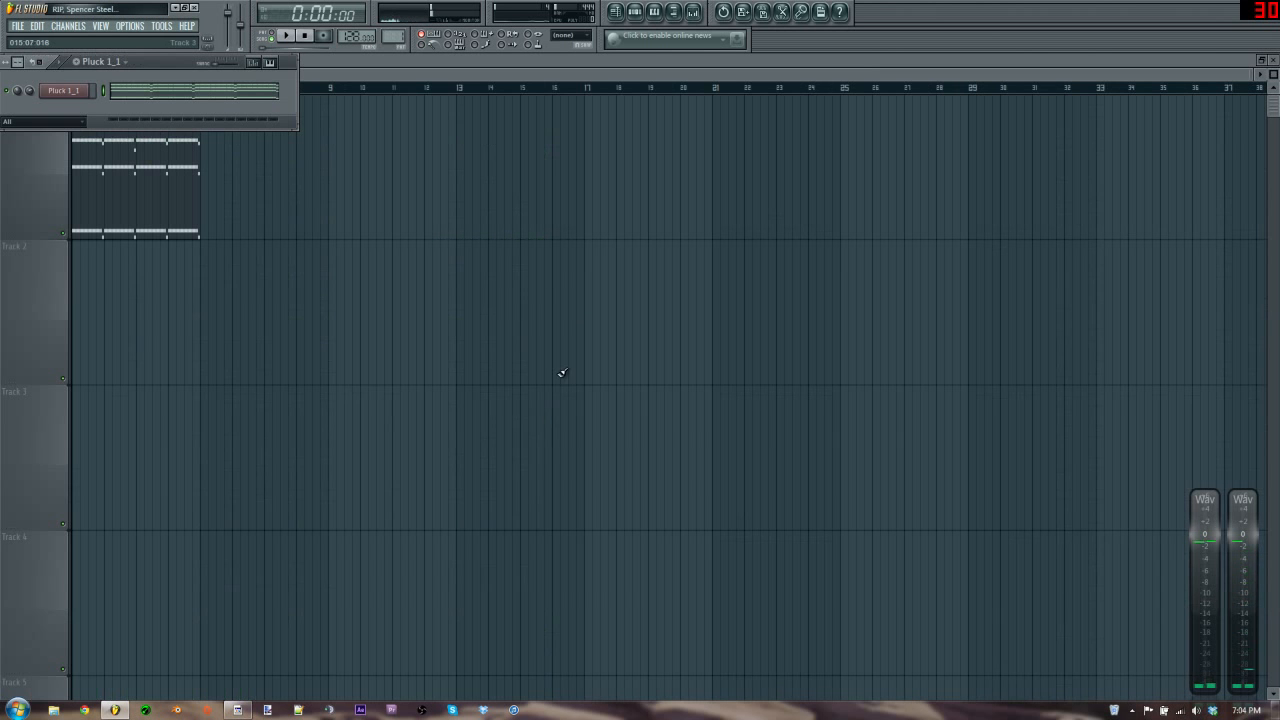
{"action": "left_click", "coordinate": [82, 95]}
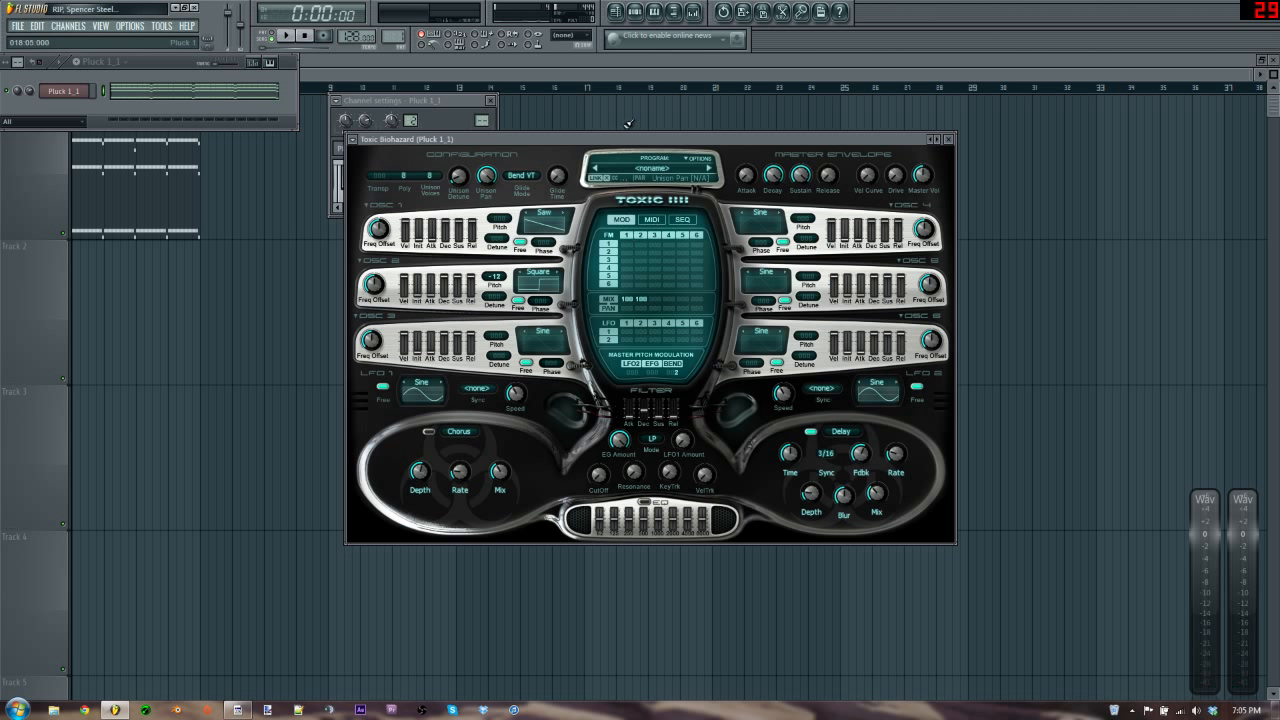
{"action": "left_click", "coordinate": [490, 101]}
{"action": "left_click_drag", "start_coordinate": [713, 141], "coordinate": [708, 160]}
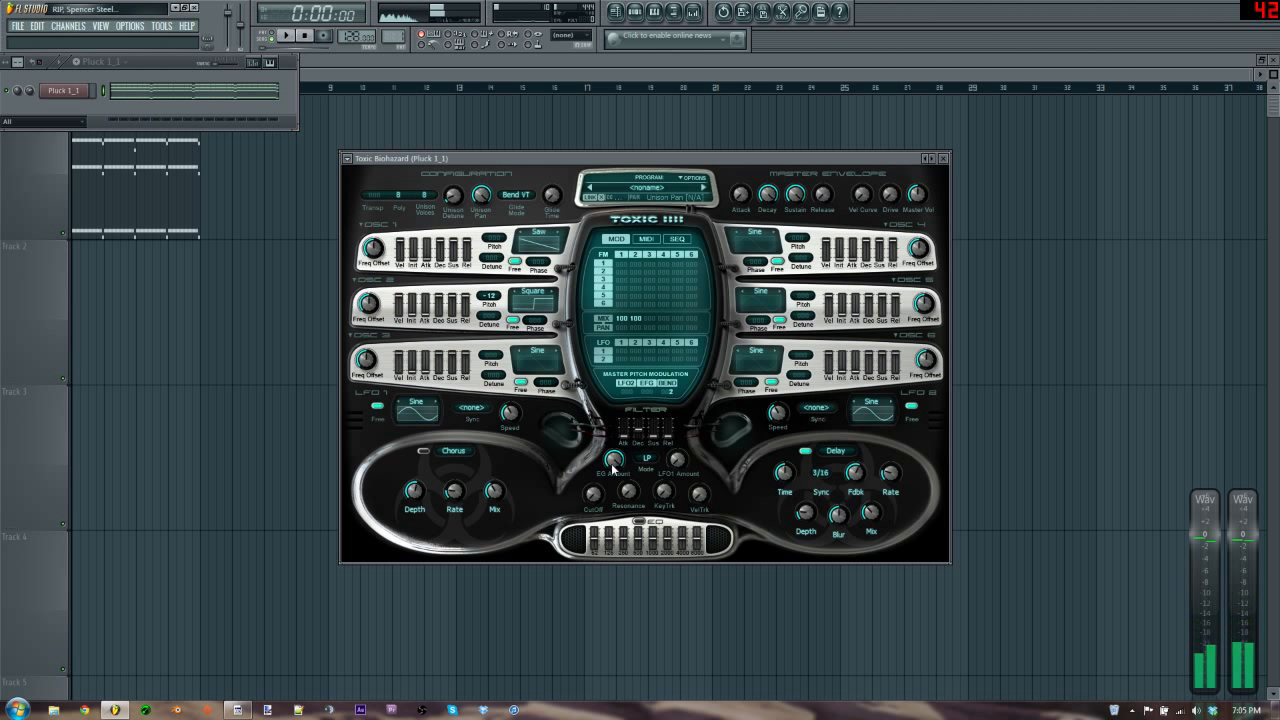
{"action": "left_click_drag", "start_coordinate": [614, 459], "coordinate": [614, 452]}
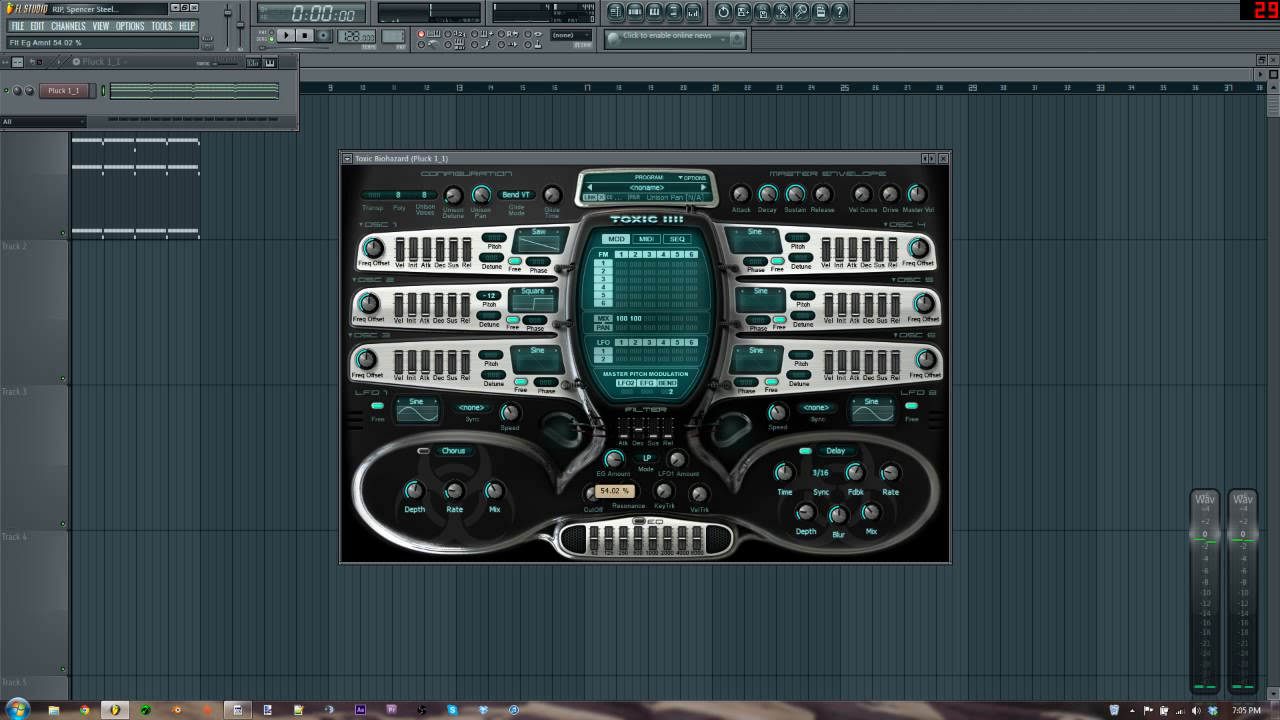
- Set the synth's filter cutoff to 17 % during playback and return to the Pluck 1_1 piano roll
{"action": "key", "text": "space"}
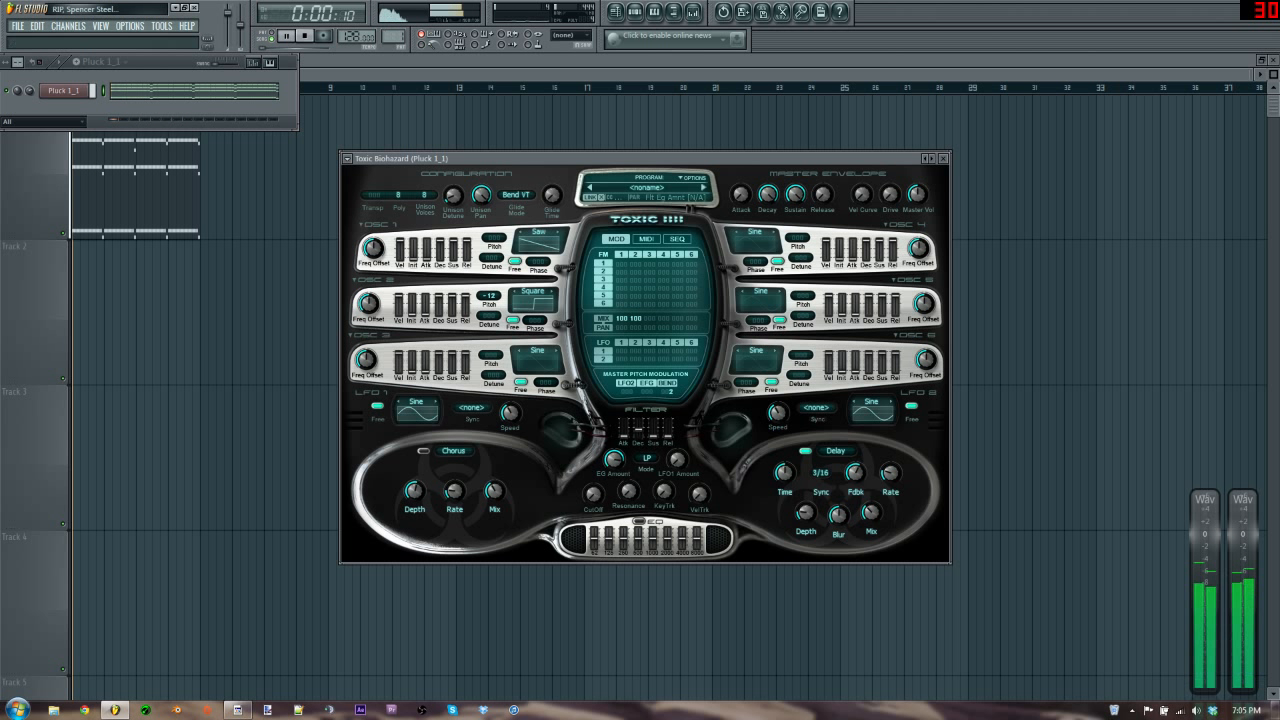
{"action": "left_click_drag", "start_coordinate": [594, 494], "coordinate": [594, 476]}
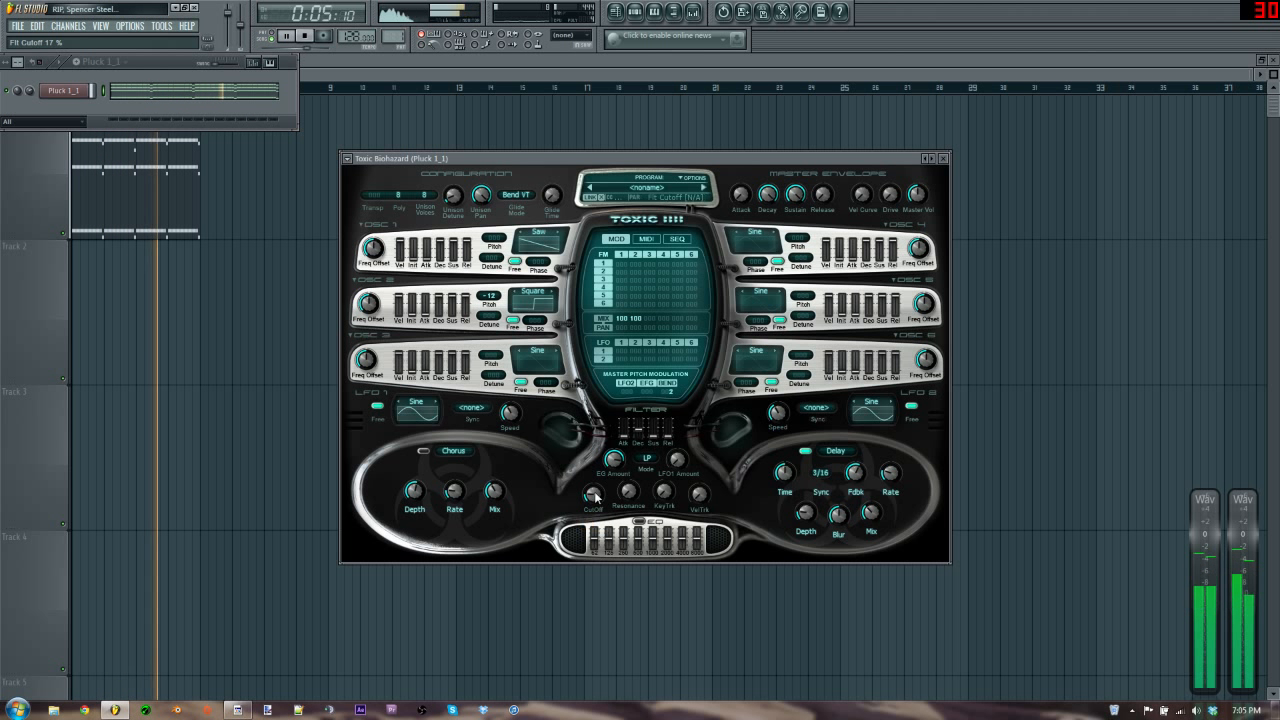
{"action": "left_click", "coordinate": [240, 95]}
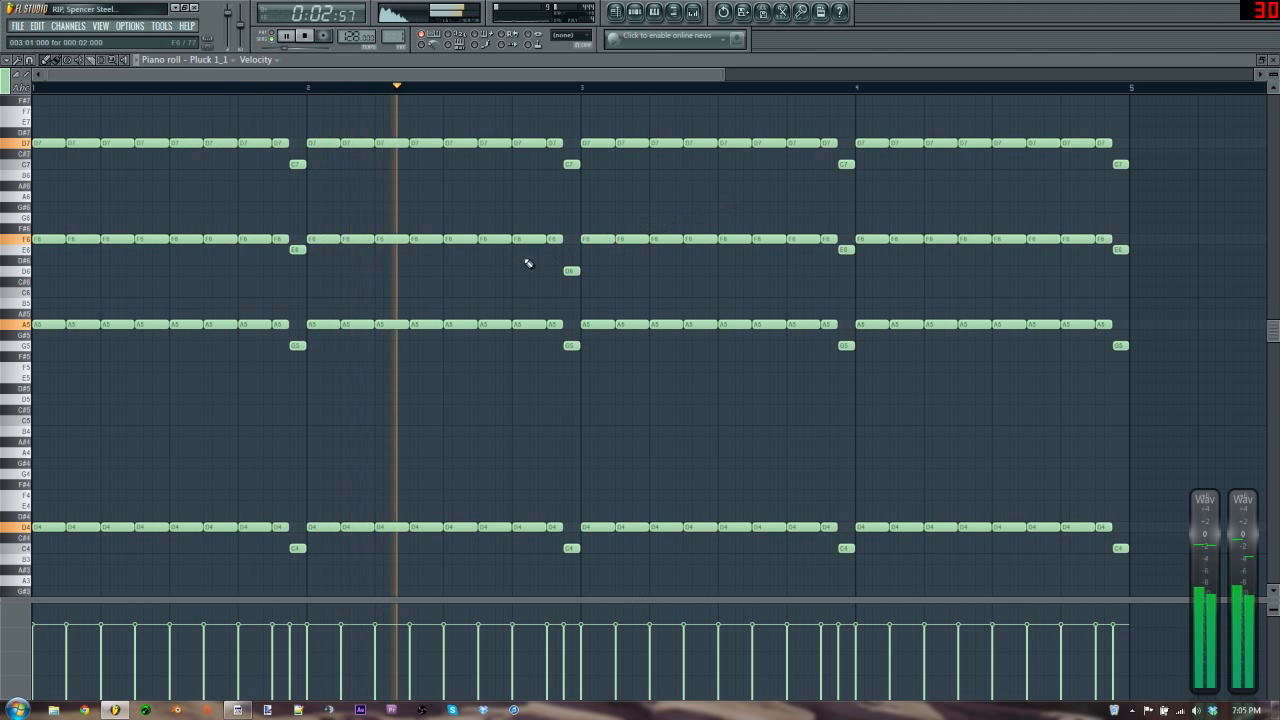
{"action": "key", "text": "space"}
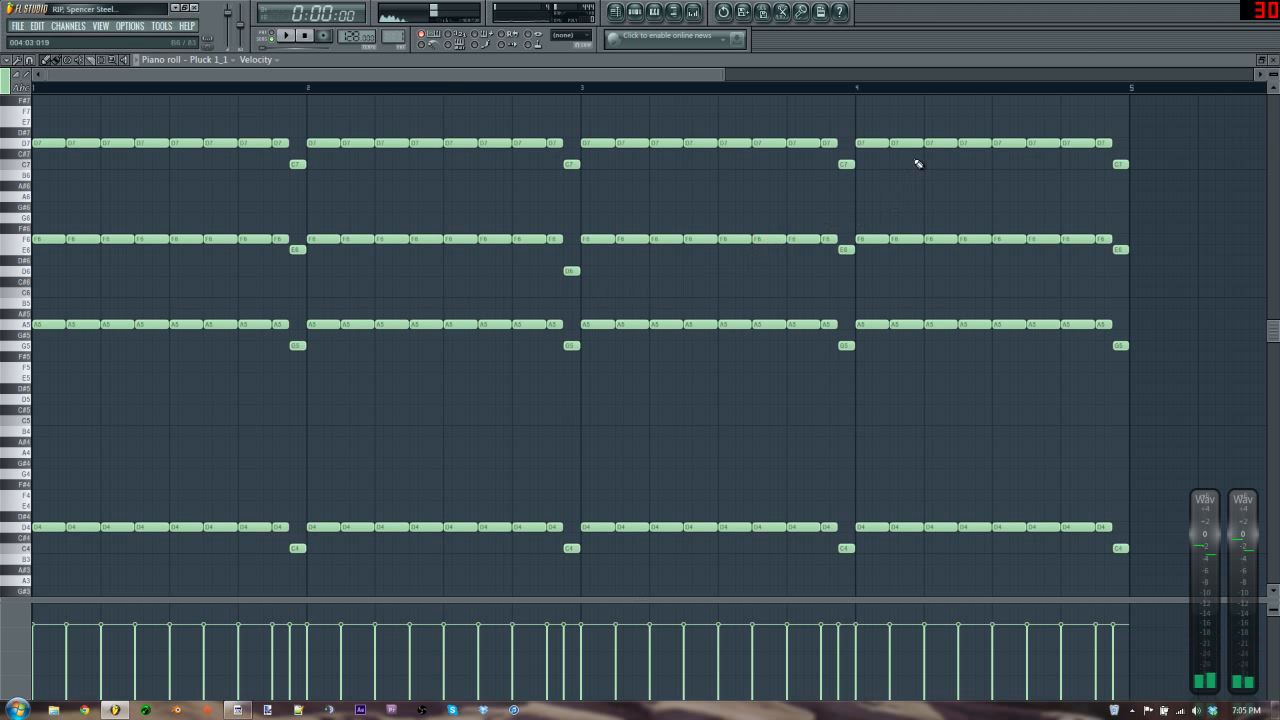
- Lower all long bar 4 chords to C7, E6, G5 and C4 and play the pattern back
{"action": "left_click_drag", "start_coordinate": [880, 130], "coordinate": [870, 546]}
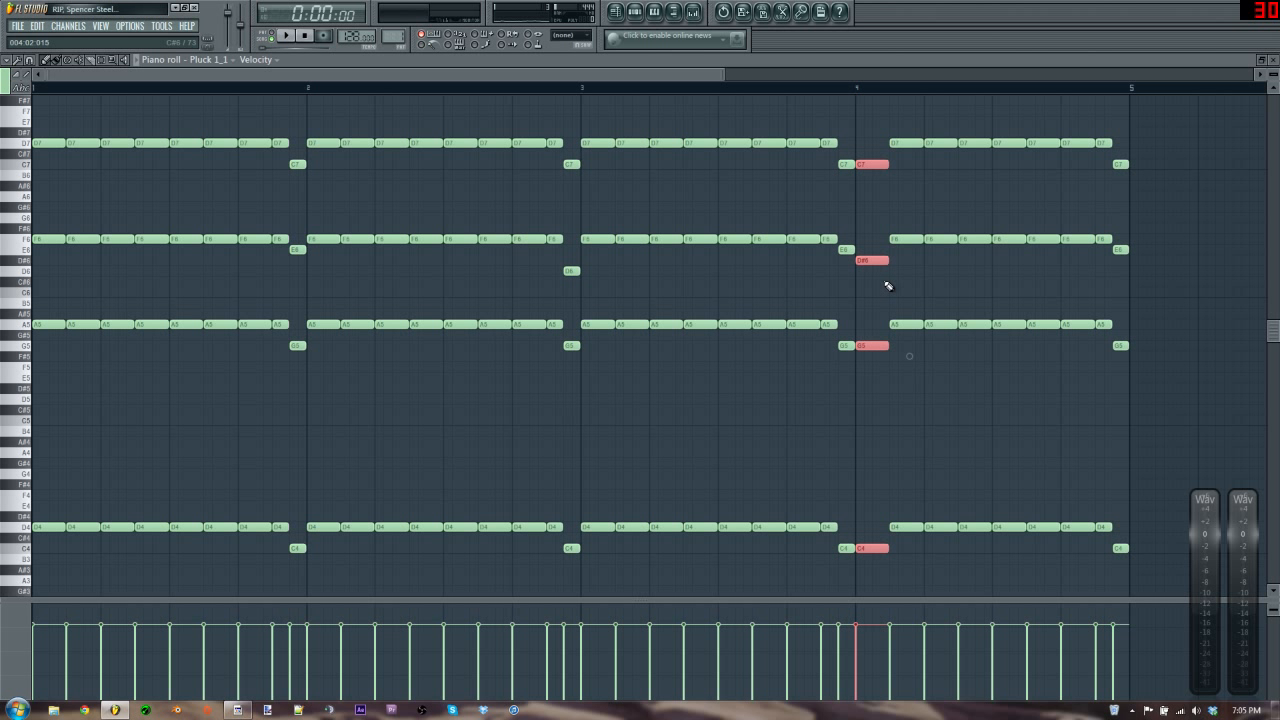
{"action": "left_click_drag", "start_coordinate": [903, 108], "coordinate": [1108, 552]}
{"action": "left_click_drag", "start_coordinate": [1103, 263], "coordinate": [894, 150]}
{"action": "key", "text": "space"}
{"action": "left_click_drag", "start_coordinate": [903, 252], "coordinate": [1083, 249]}
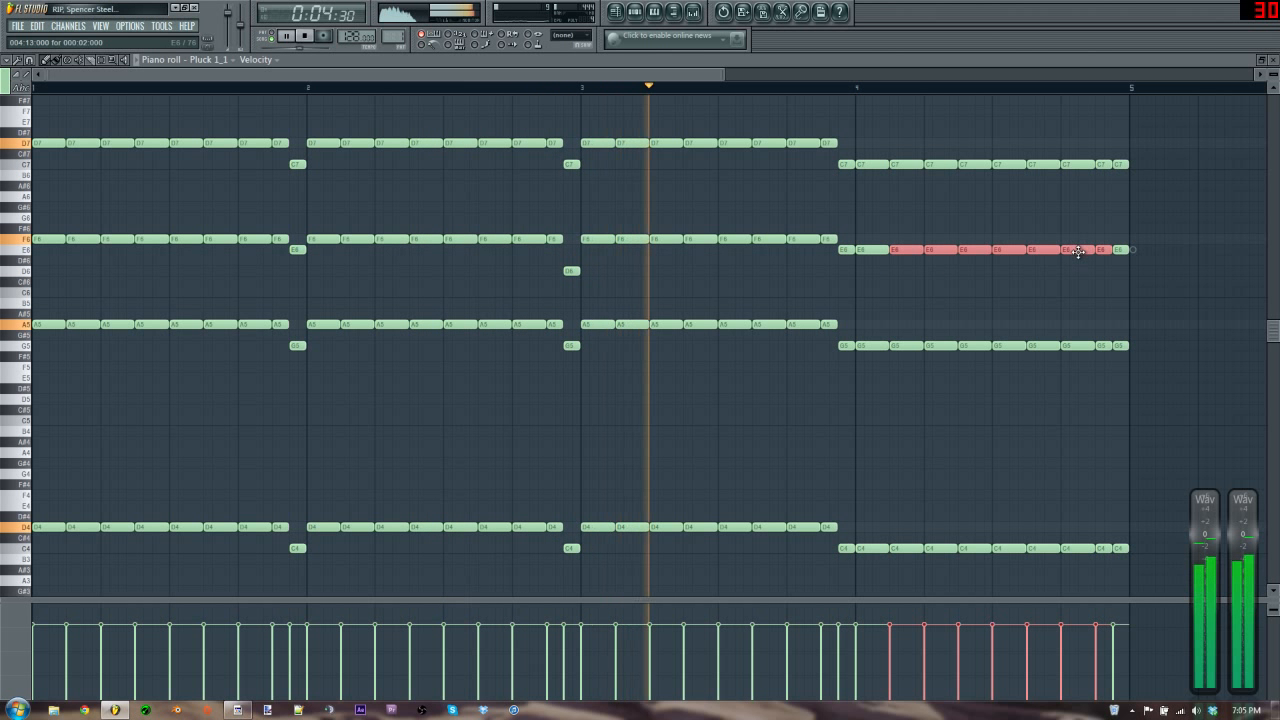
{"action": "left_click", "coordinate": [982, 211]}
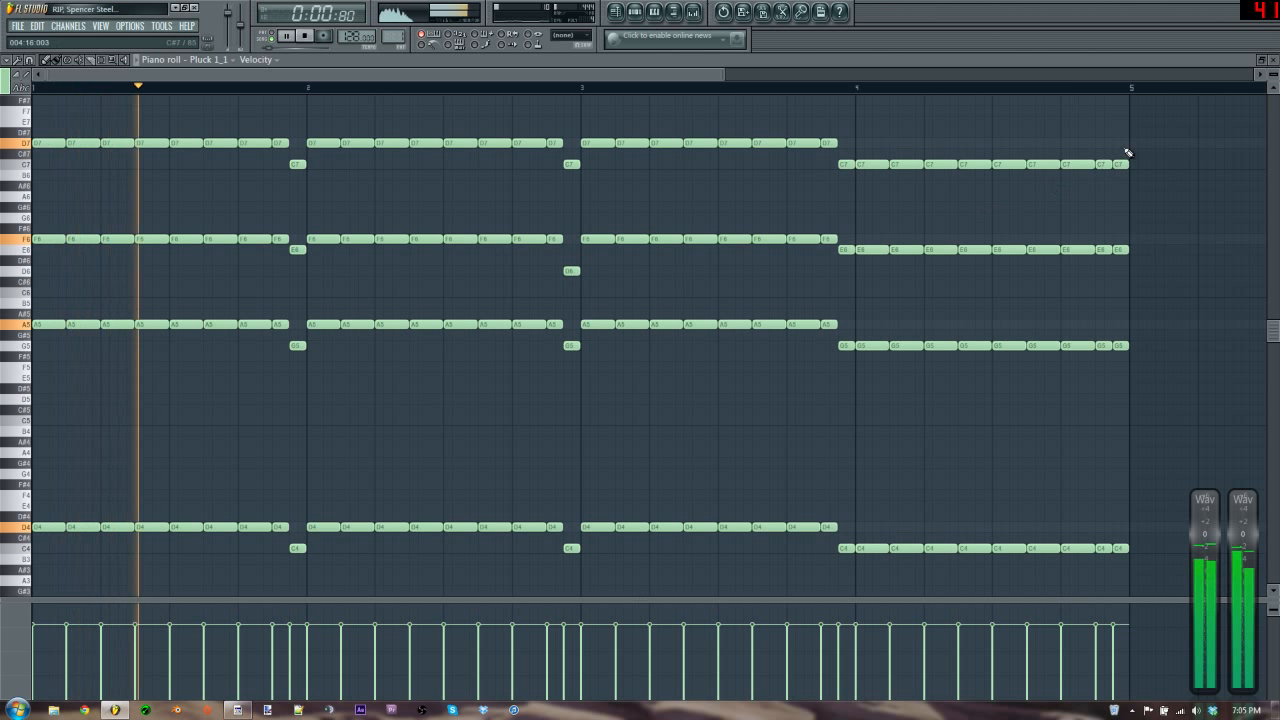
- Raise the final short chord of bar 4 to D7, F6, A5 and D4 and leave the piano roll
{"action": "key", "text": "space"}
{"action": "left_click_drag", "start_coordinate": [1128, 139], "coordinate": [1130, 524]}
{"action": "left_click", "coordinate": [1136, 444]}
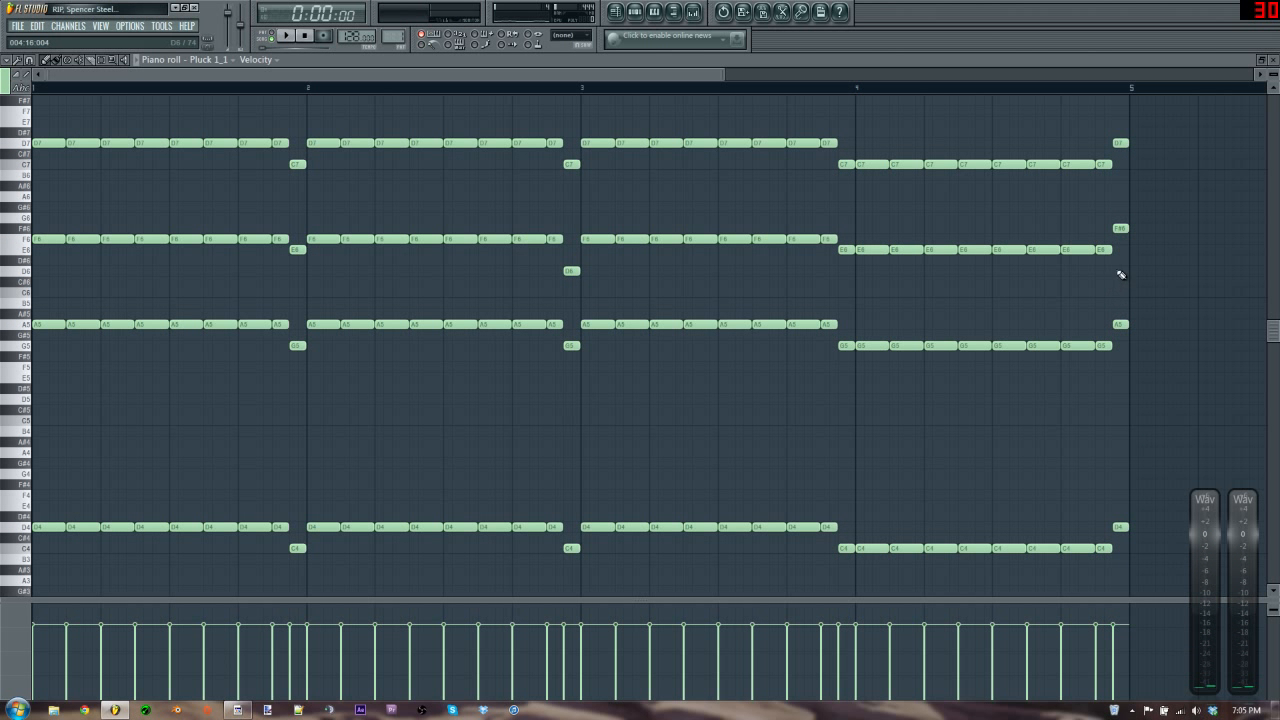
{"action": "left_click_drag", "start_coordinate": [1120, 229], "coordinate": [1120, 239]}
{"action": "key", "text": "Escape"}
{"action": "key", "text": "Escape"}
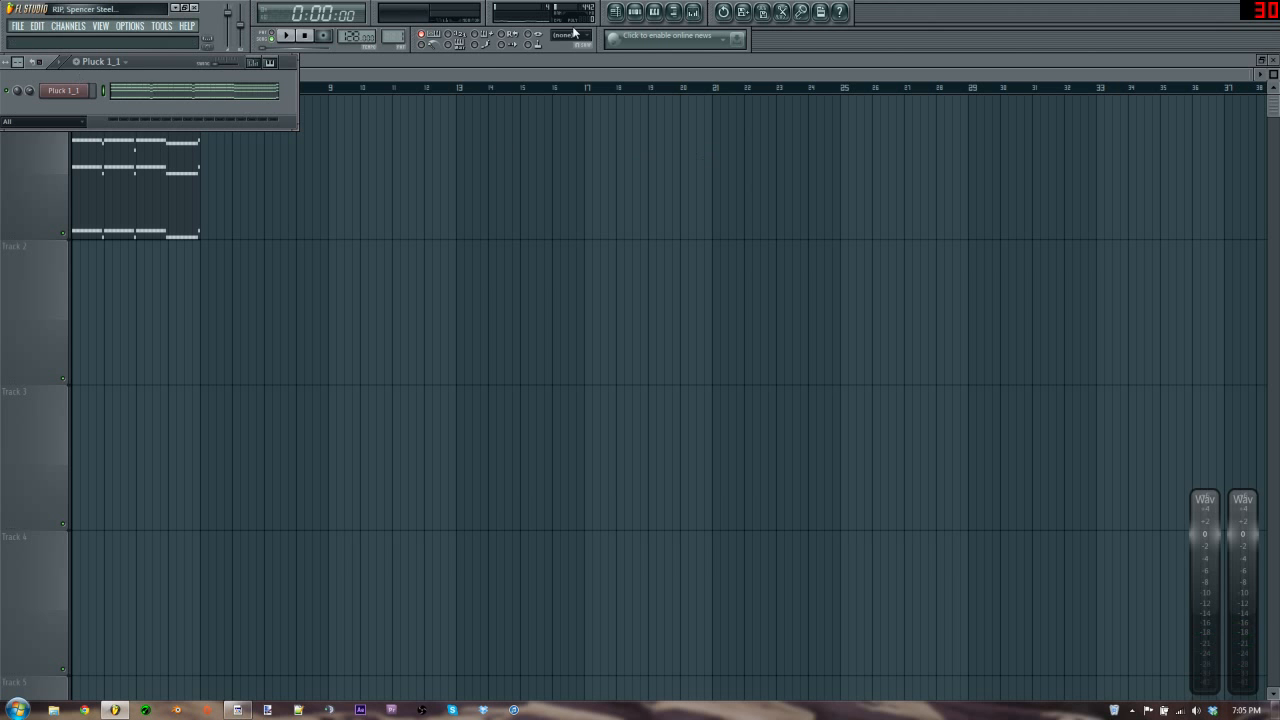
- Duplicate the four-bar chord pattern into bars 5 to 8 and leave the piano roll and playlist
{"action": "double_click", "coordinate": [184, 187]}
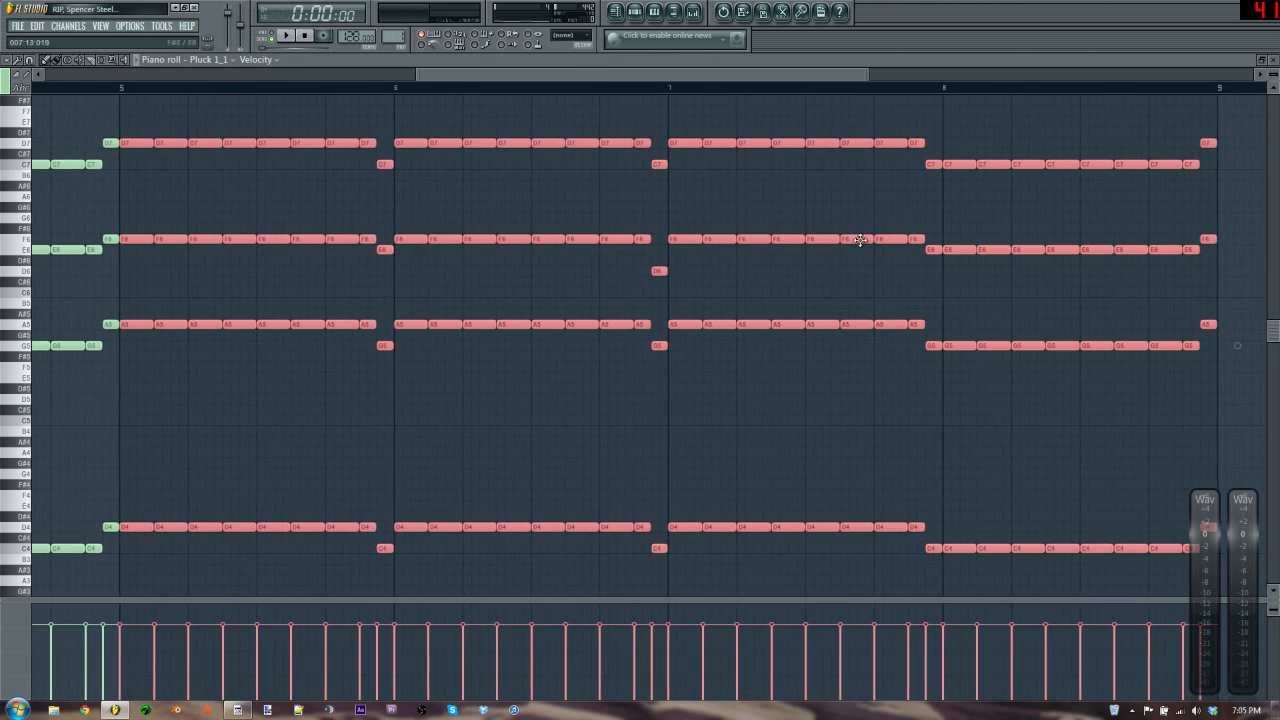
{"action": "key", "text": "Escape"}
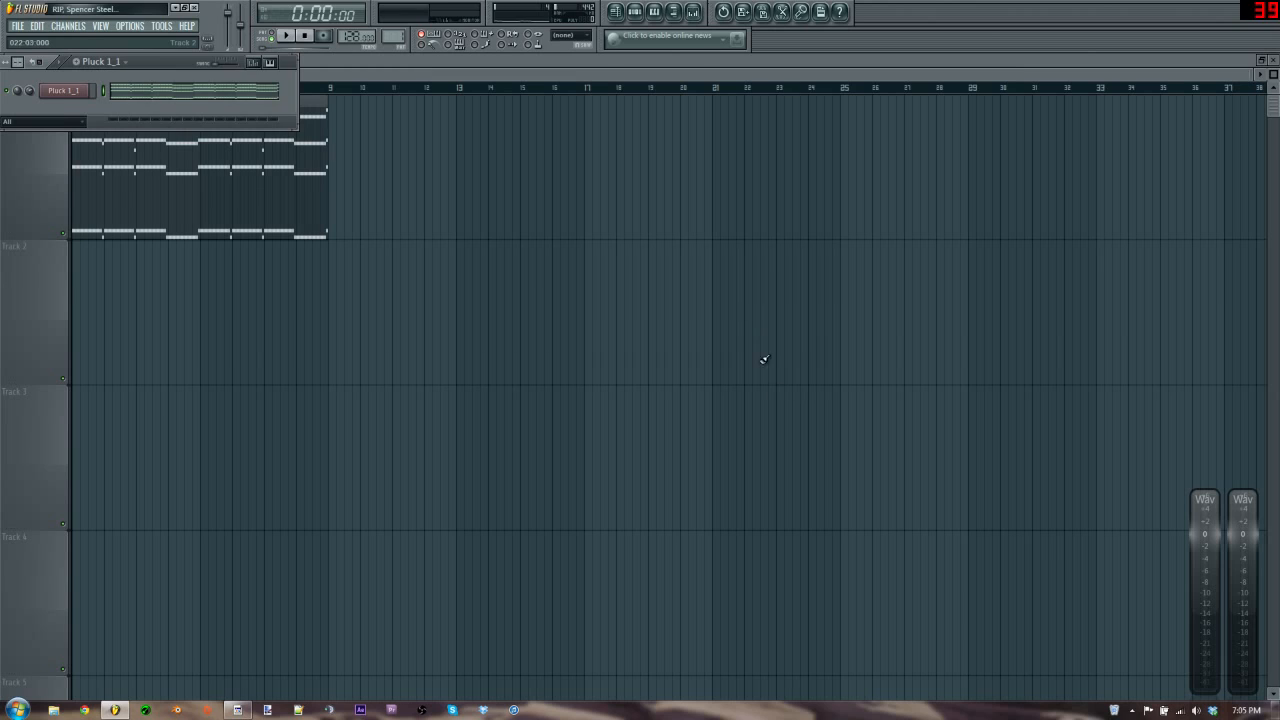
{"action": "key", "text": "F6"}
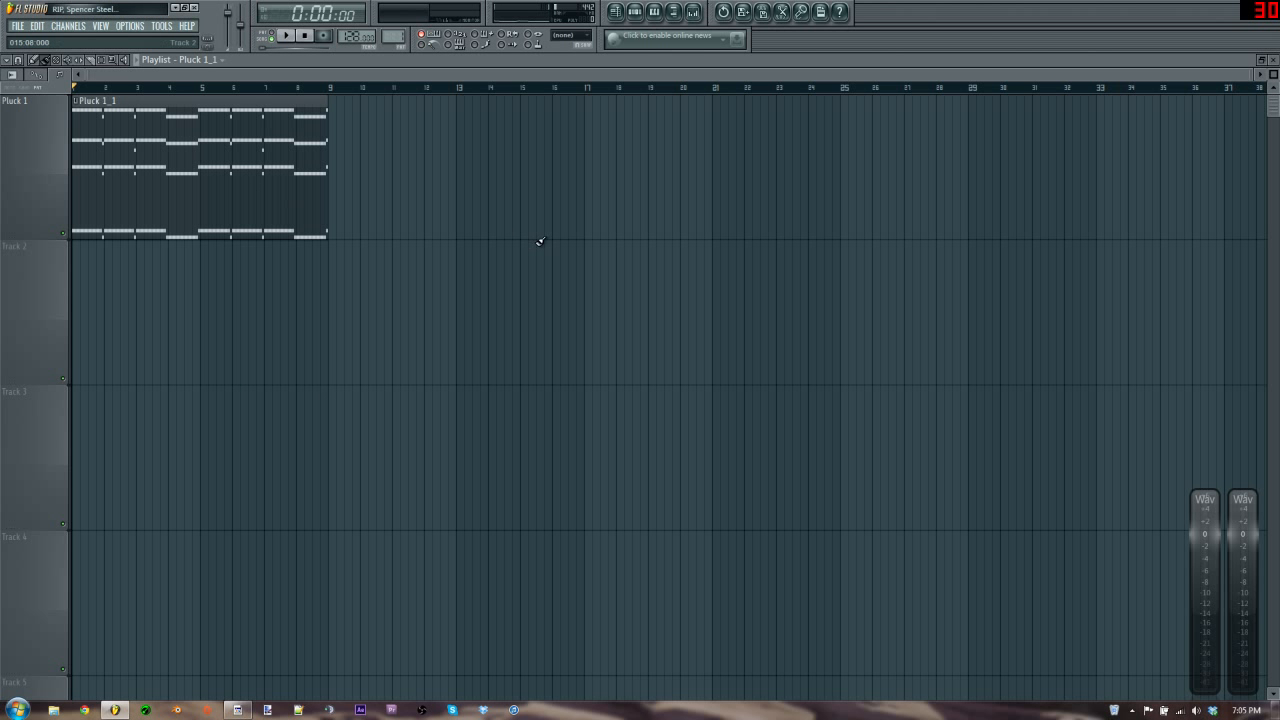
{"action": "key", "text": "F5"}
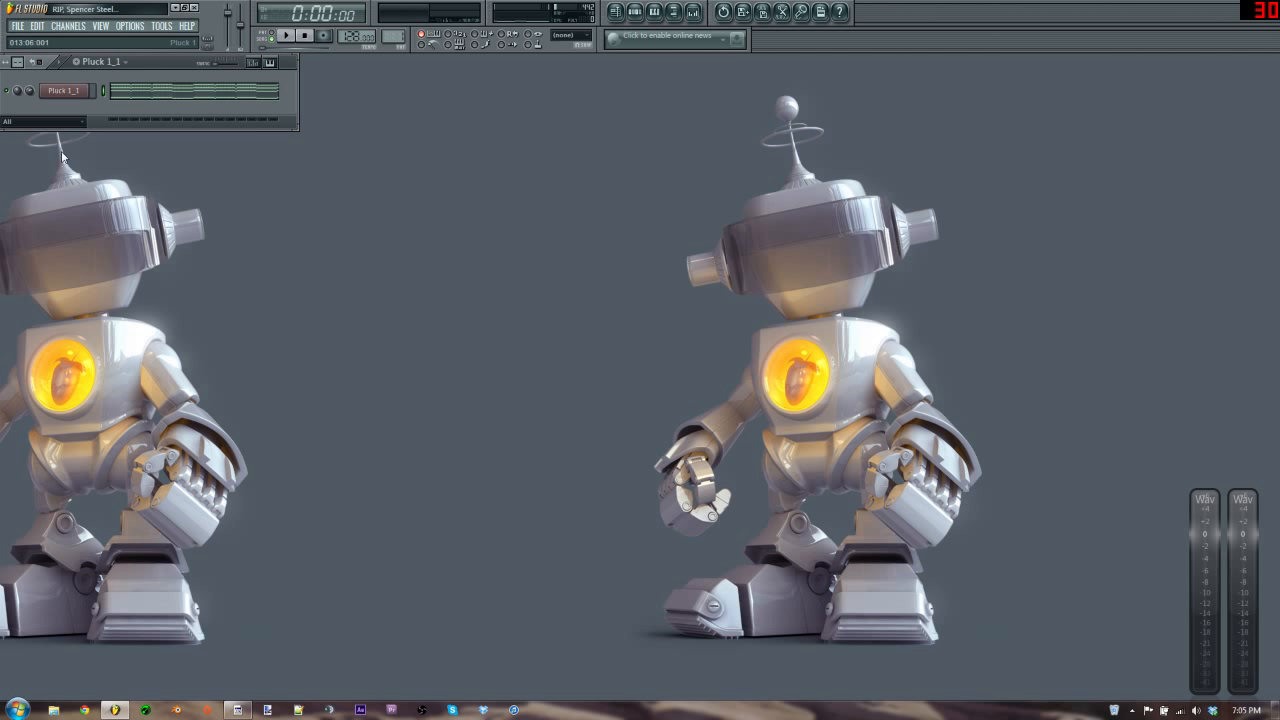
- Reduce the height of the Pluck 1 track in the playlist and close the playlist
{"action": "left_click", "coordinate": [625, 12]}
{"action": "left_click", "coordinate": [29, 130]}
{"action": "mouse_move", "coordinate": [75, 177]}
{"action": "left_click", "coordinate": [140, 190]}
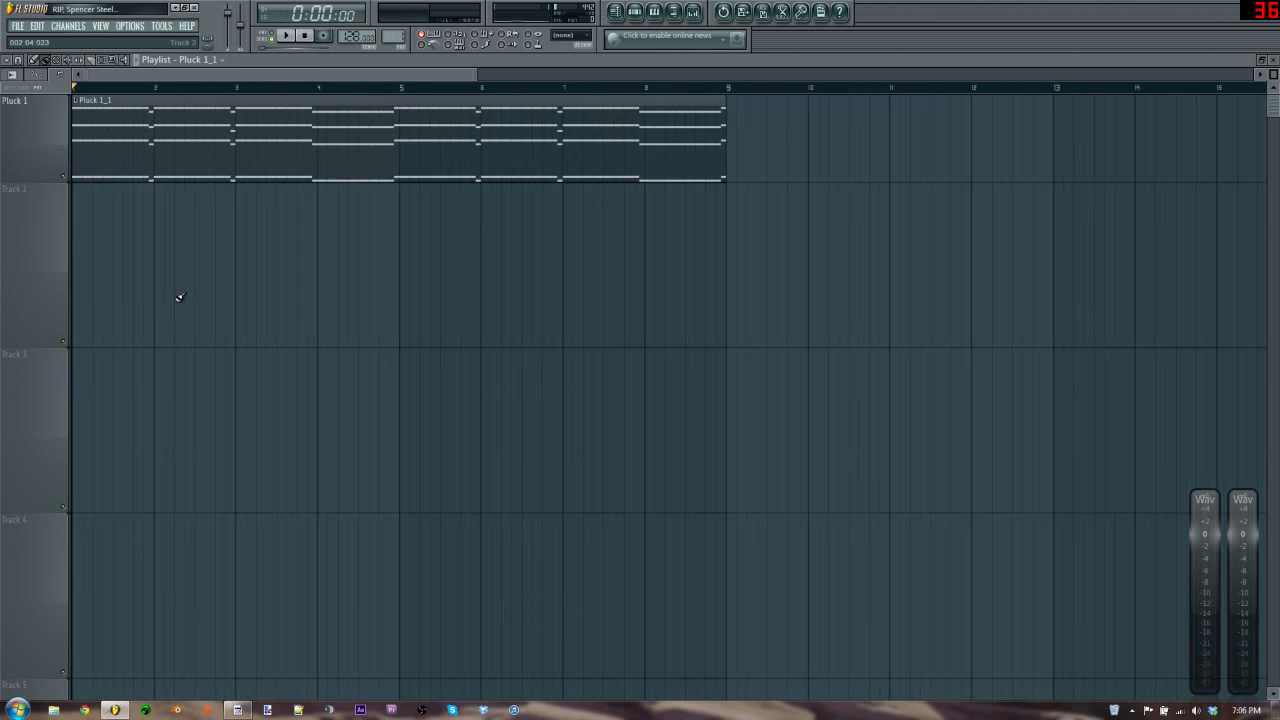
{"action": "key", "text": "F5"}
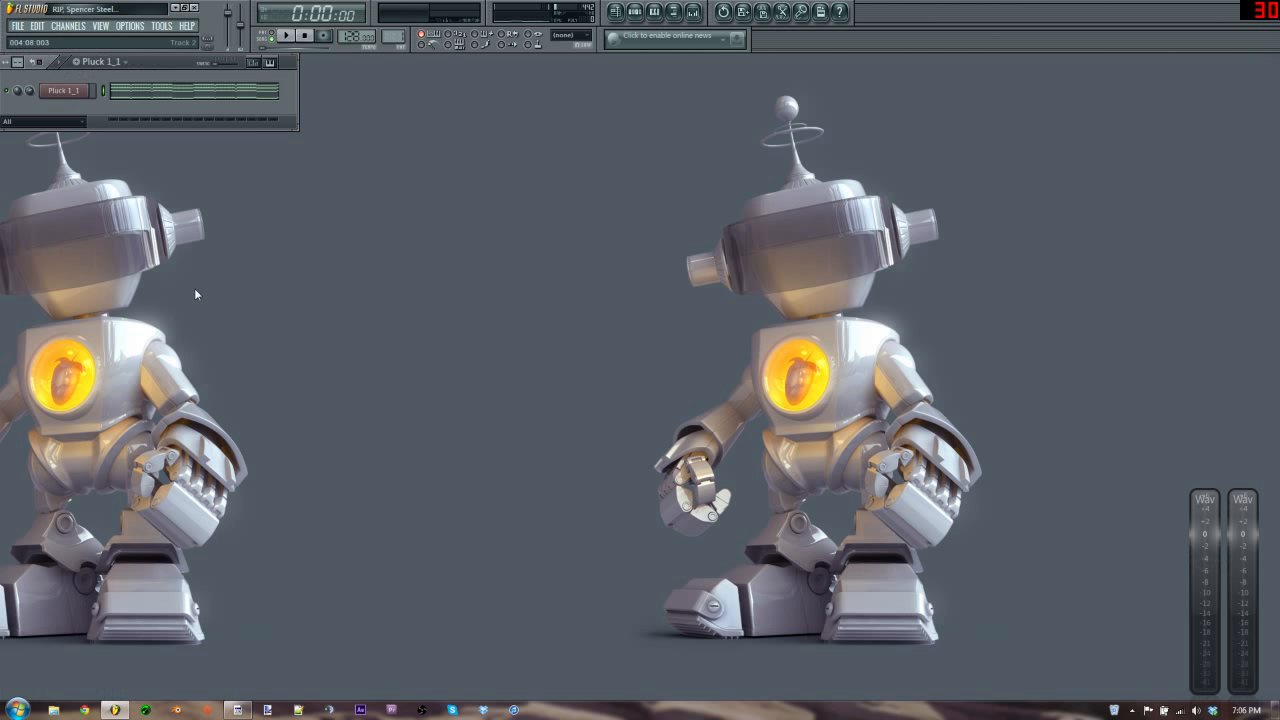
- Give mixer Insert 2 the pluck channel's colour and the name Pluck 1, and route it only to Insert 1
{"action": "left_click", "coordinate": [694, 12]}
{"action": "left_click", "coordinate": [166, 338]}
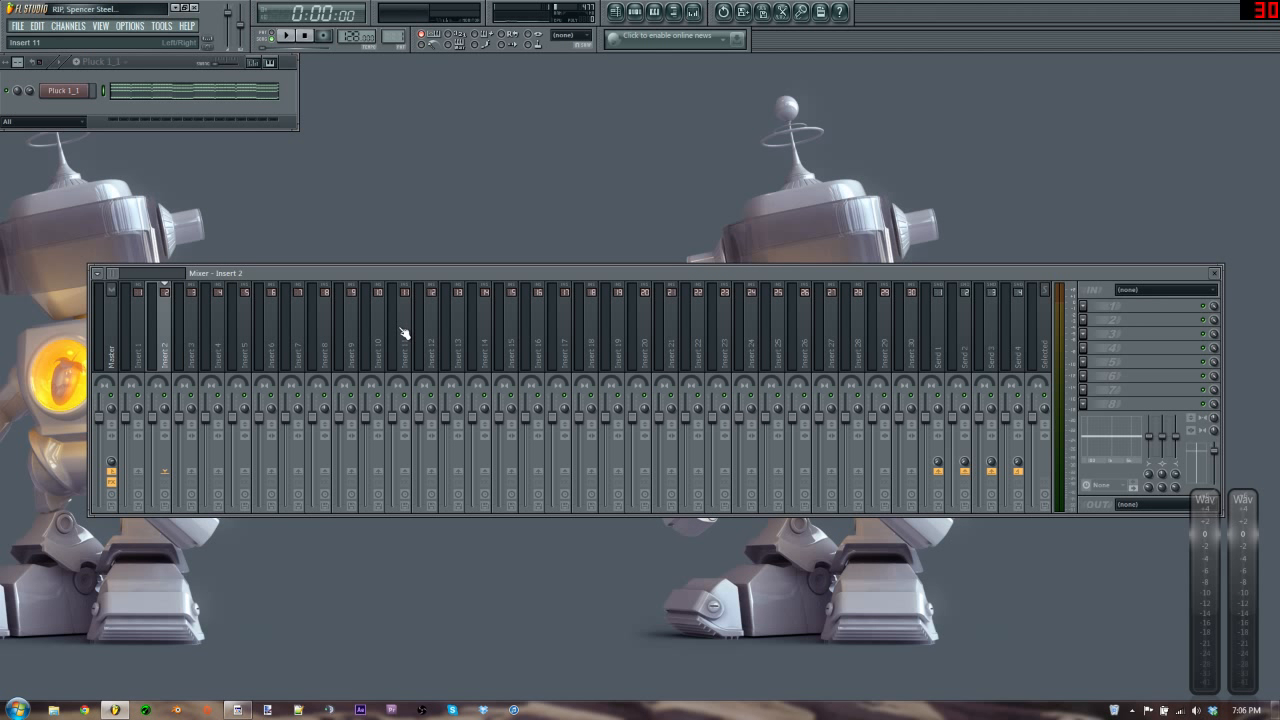
{"action": "right_click", "coordinate": [164, 352]}
{"action": "left_click", "coordinate": [164, 352]}
{"action": "key", "text": "Right"}
{"action": "key", "text": "BackSpace"}
{"action": "key", "text": "BackSpace"}
{"action": "key", "text": "Return"}
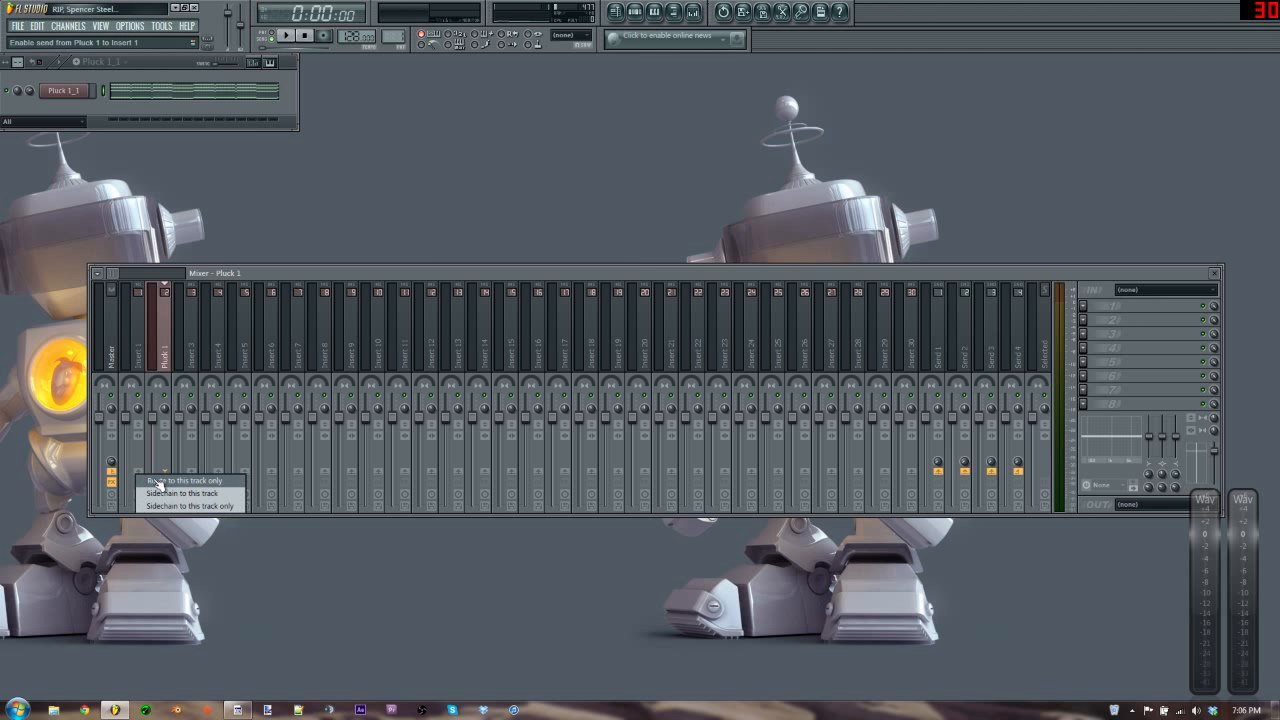
- Rename mixer Insert 1 as Blue Route and lower its volume fader
{"action": "right_click", "coordinate": [145, 348]}
{"action": "key", "text": "F2"}
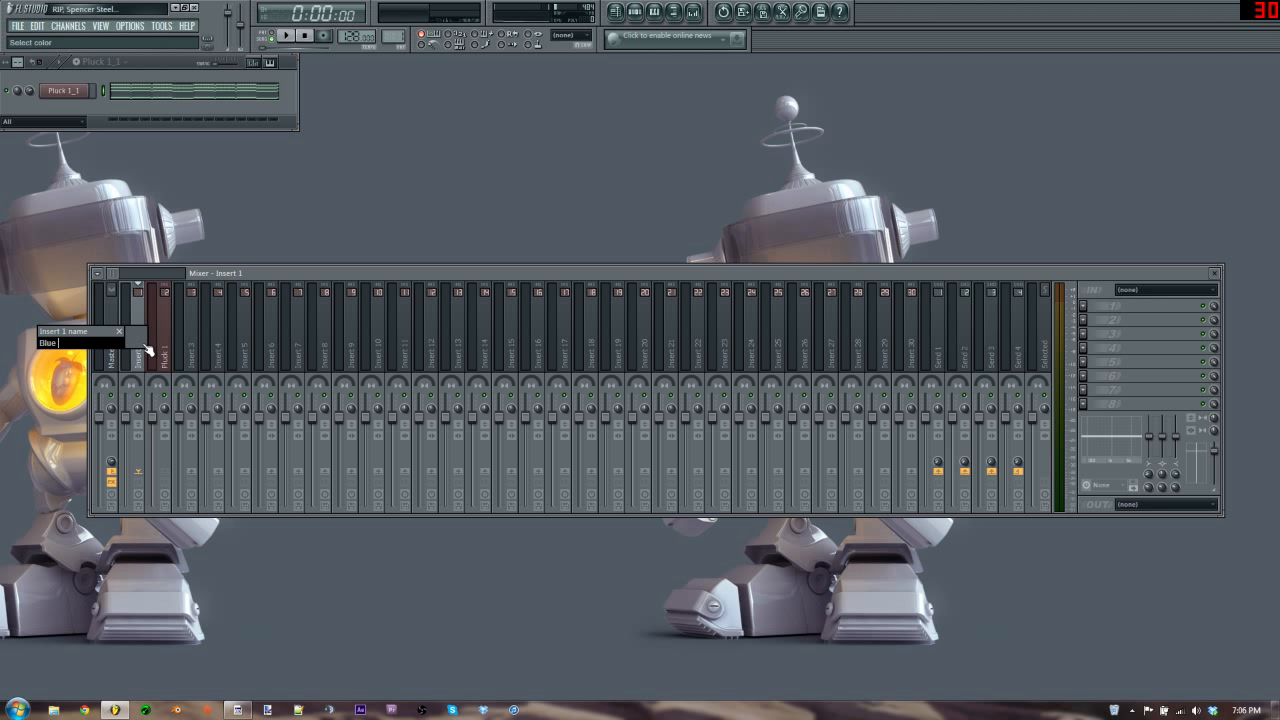
{"action": "type", "text": "Blue Route"}
{"action": "key", "text": "Return"}
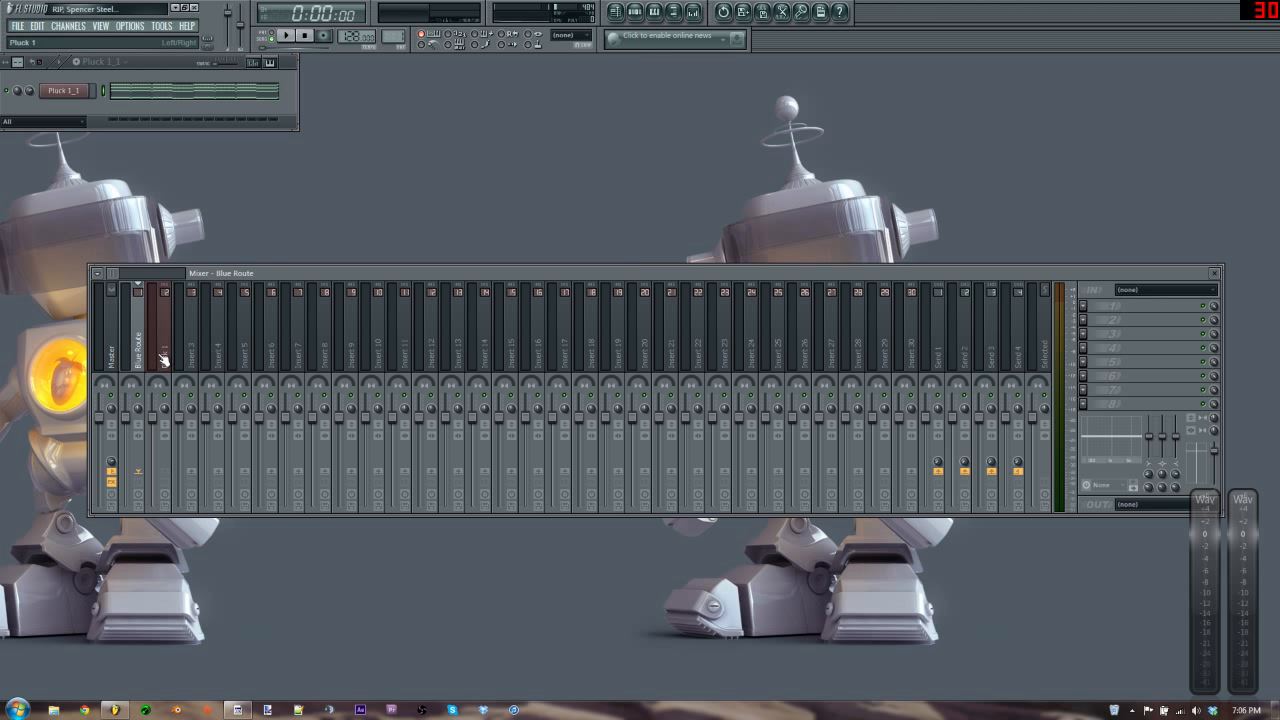
{"action": "scroll", "coordinate": [130, 422], "scroll_direction": "down", "scroll_amount": 5}
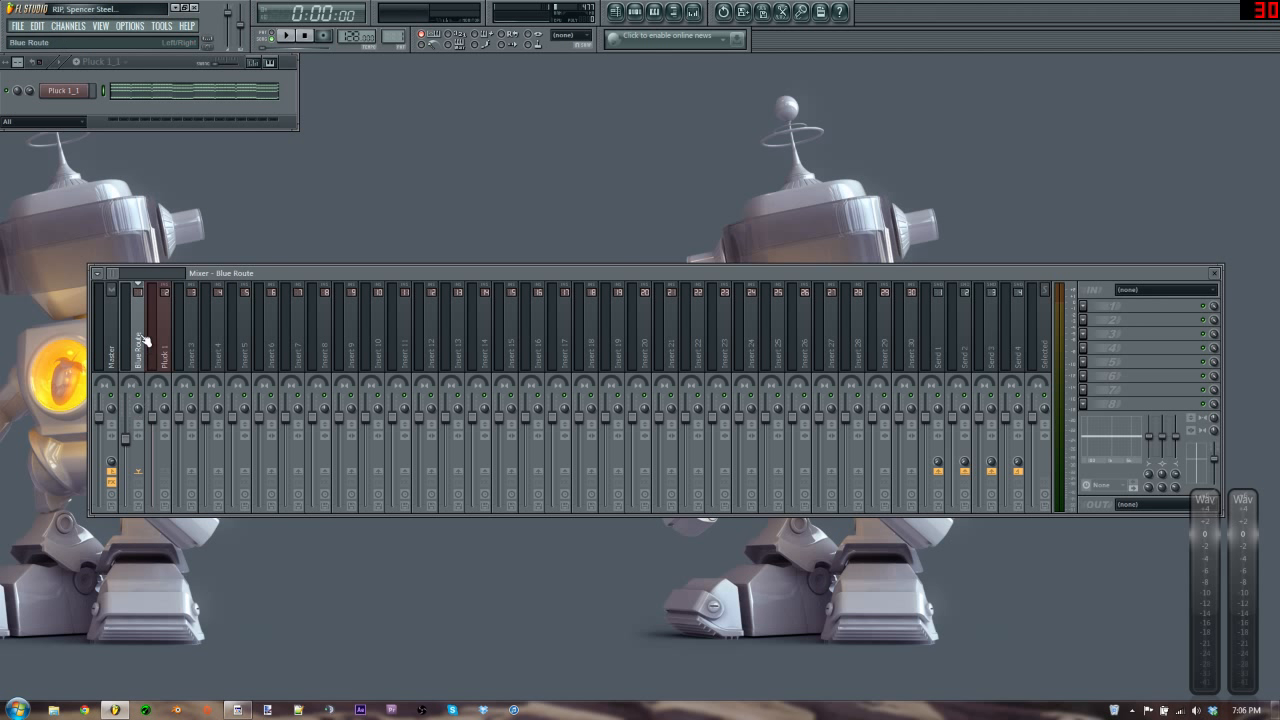
- Open the Limiter on the Master track and raise its gain slightly during playback
{"action": "left_click", "coordinate": [108, 352]}
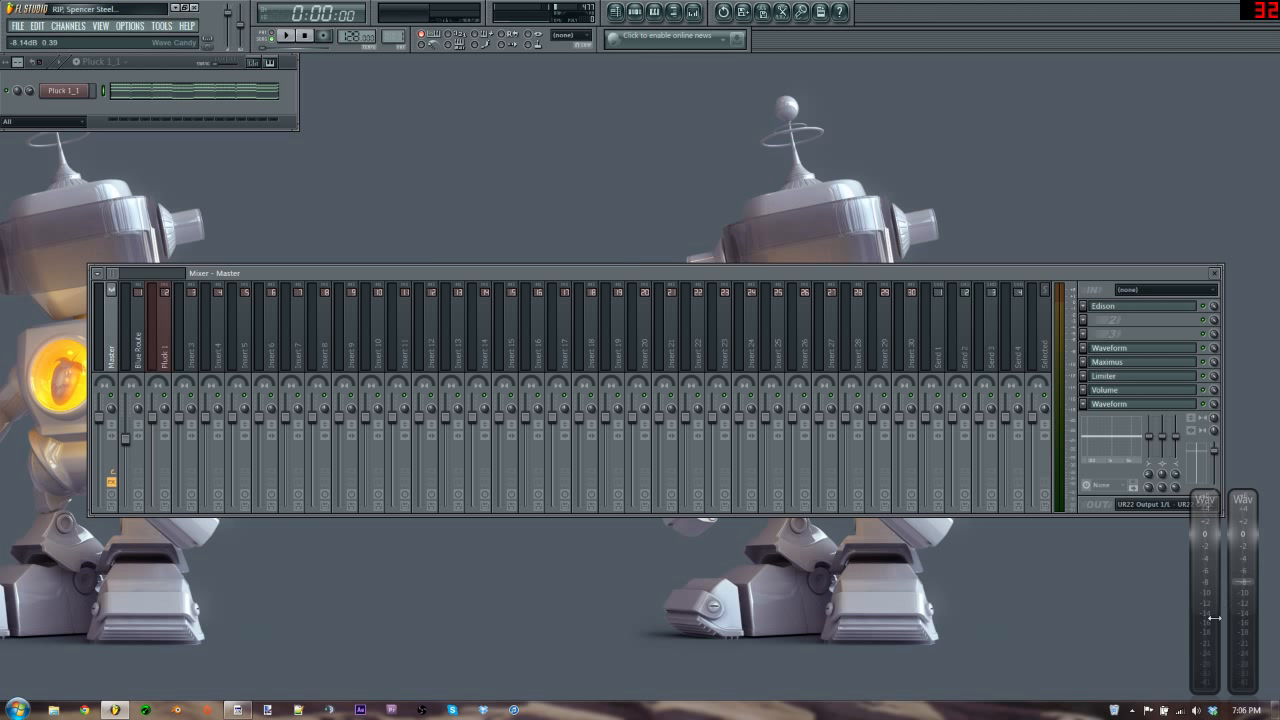
{"action": "left_click", "coordinate": [1152, 378]}
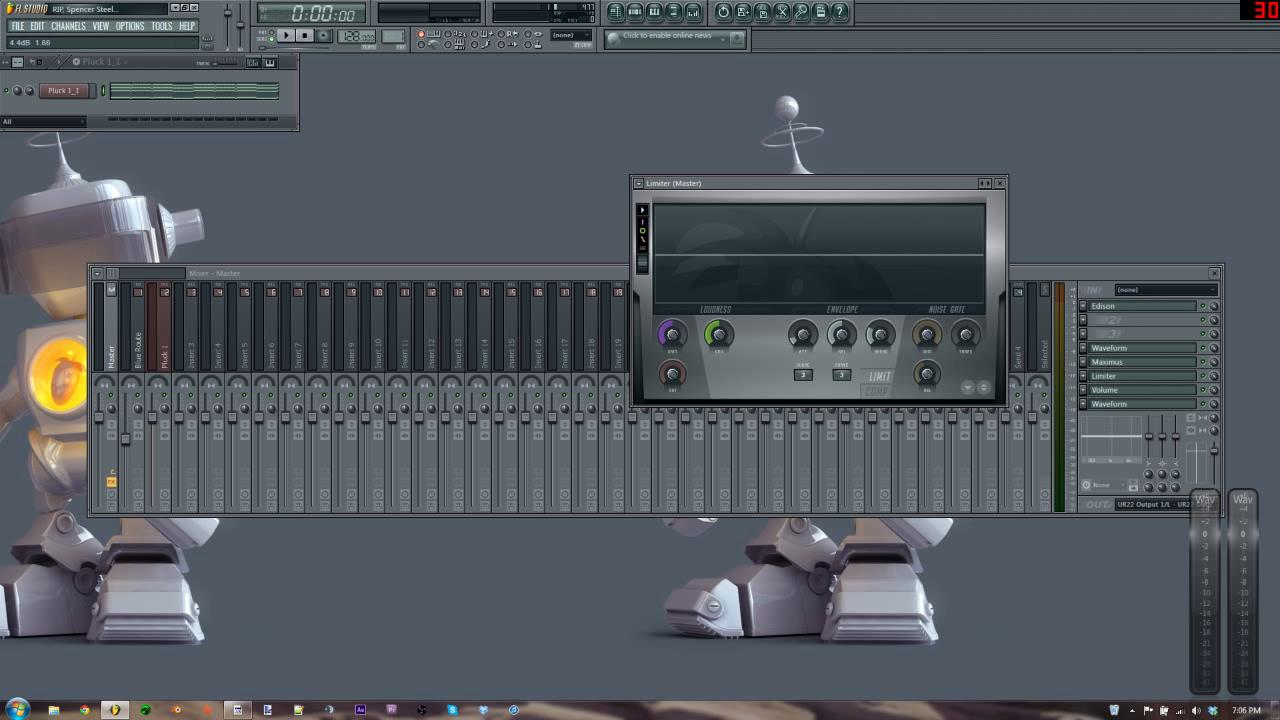
{"action": "left_click_drag", "start_coordinate": [845, 182], "coordinate": [614, 191]}
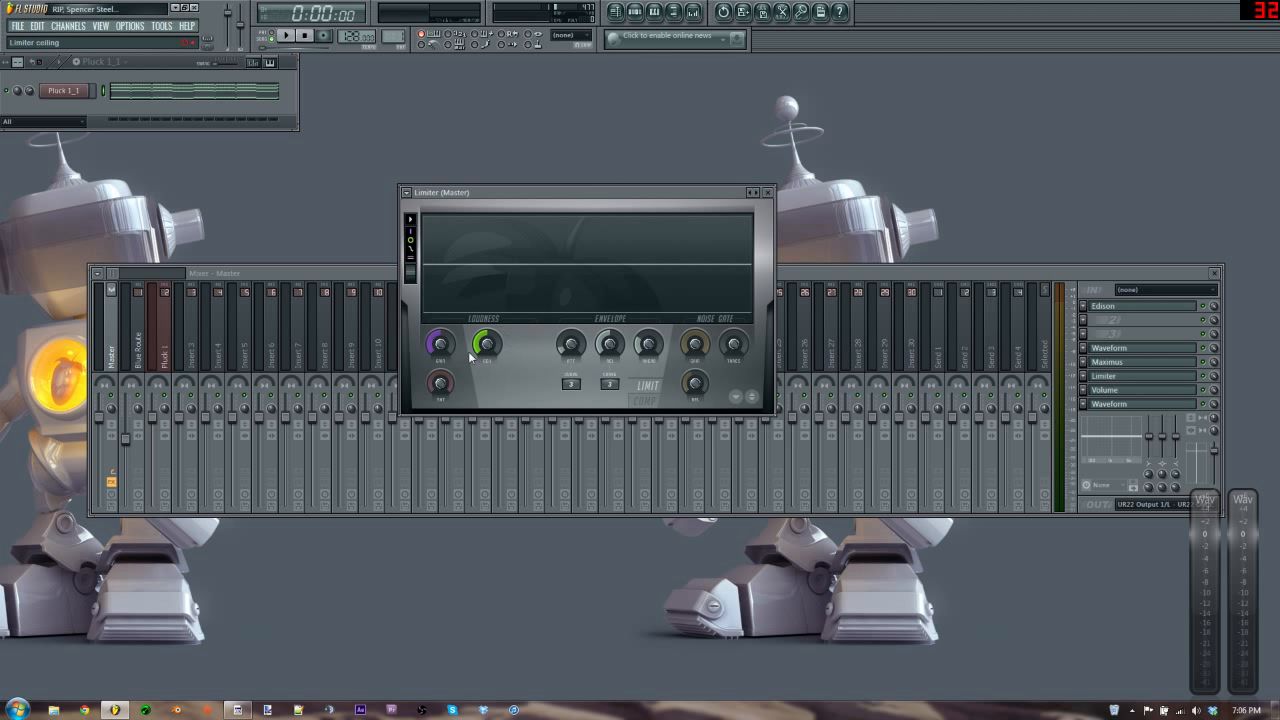
{"action": "key", "text": "space"}
{"action": "mouse_move", "coordinate": [444, 348]}
{"action": "left_mouse_down"}
{"action": "mouse_move", "coordinate": [444, 323]}
{"action": "mouse_move", "coordinate": [444, 338]}
{"action": "left_mouse_up"}
{"action": "left_click", "coordinate": [1140, 376]}
{"action": "key", "text": "space"}
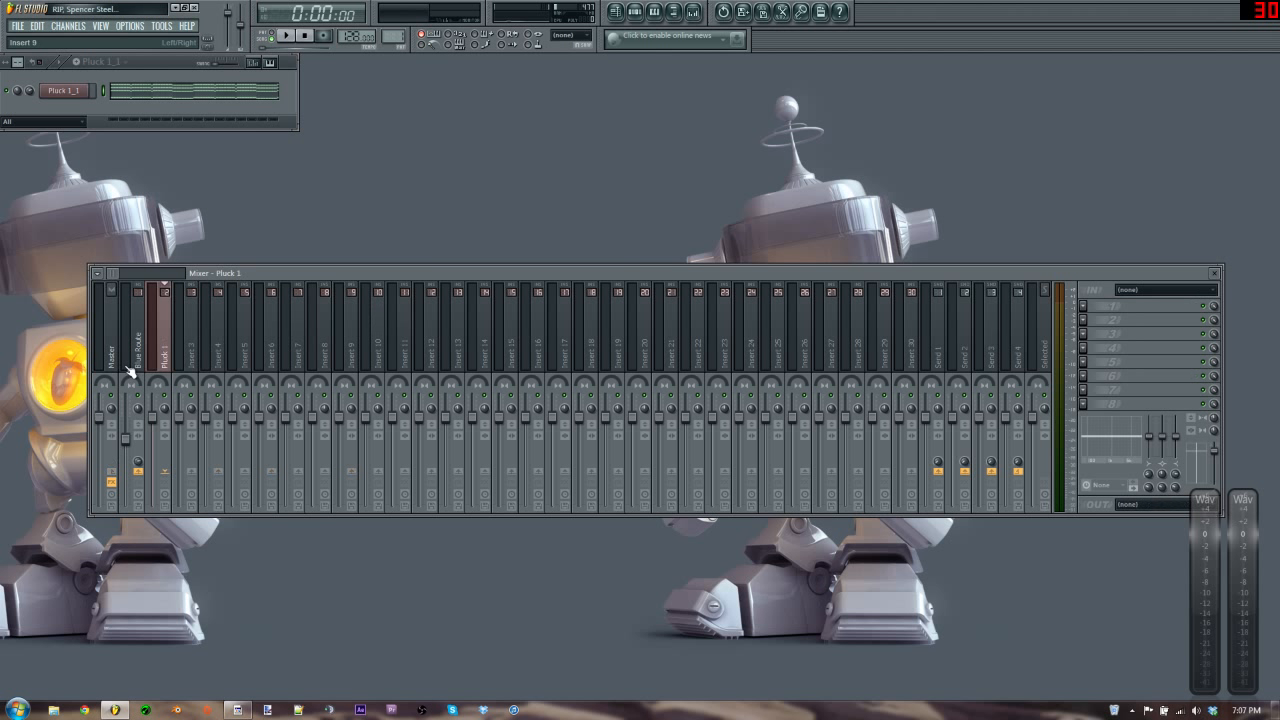
- Rename the mixer's Send 1 track as Reverb 1
{"action": "left_click", "coordinate": [160, 348]}
{"action": "right_click", "coordinate": [940, 331]}
{"action": "left_click", "coordinate": [942, 332]}
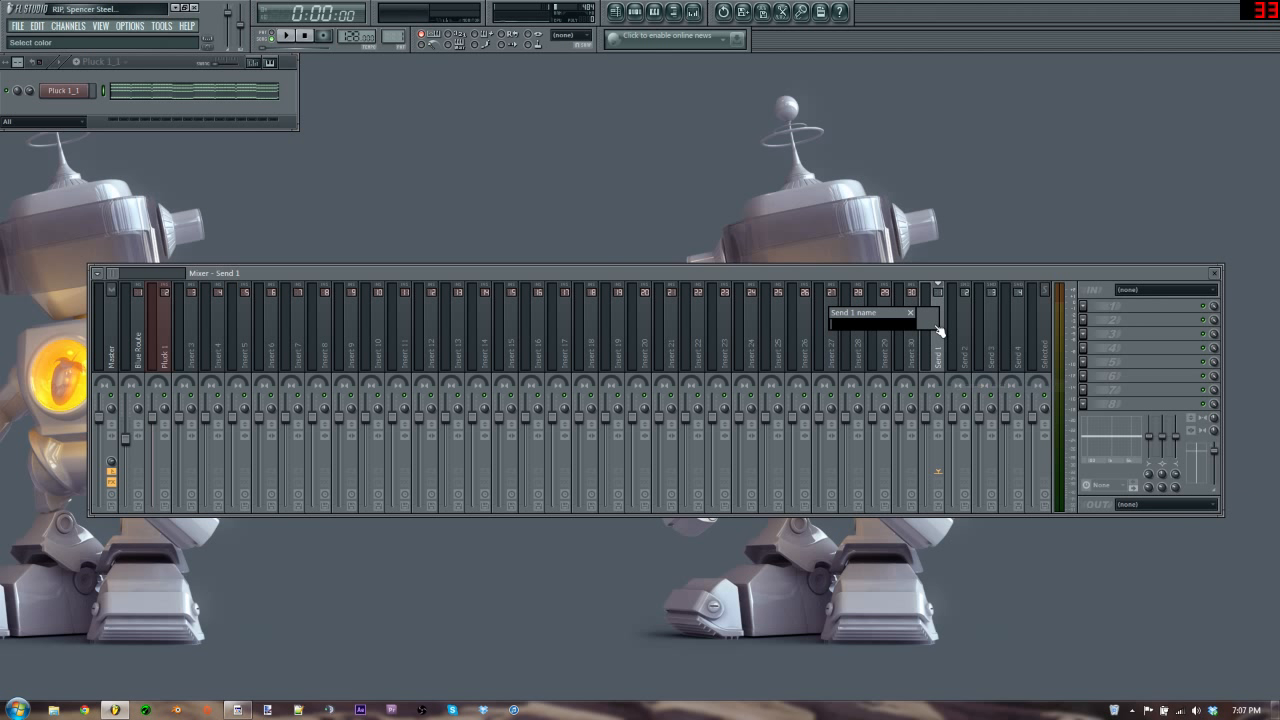
{"action": "type", "text": "Reverb 1"}
{"action": "key", "text": "Return"}
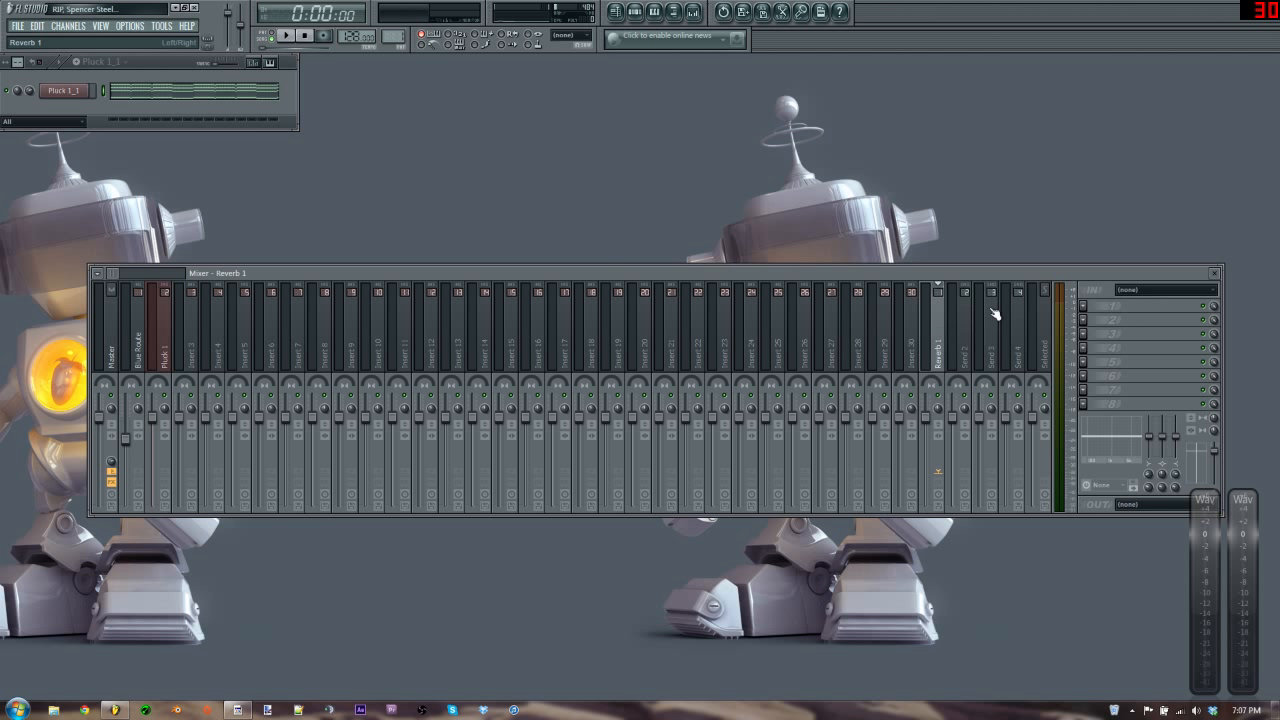
- Load Ambience into the first effect slot of Reverb 1 and pull its wet gain down to -inf dB
{"action": "left_click", "coordinate": [1088, 307]}
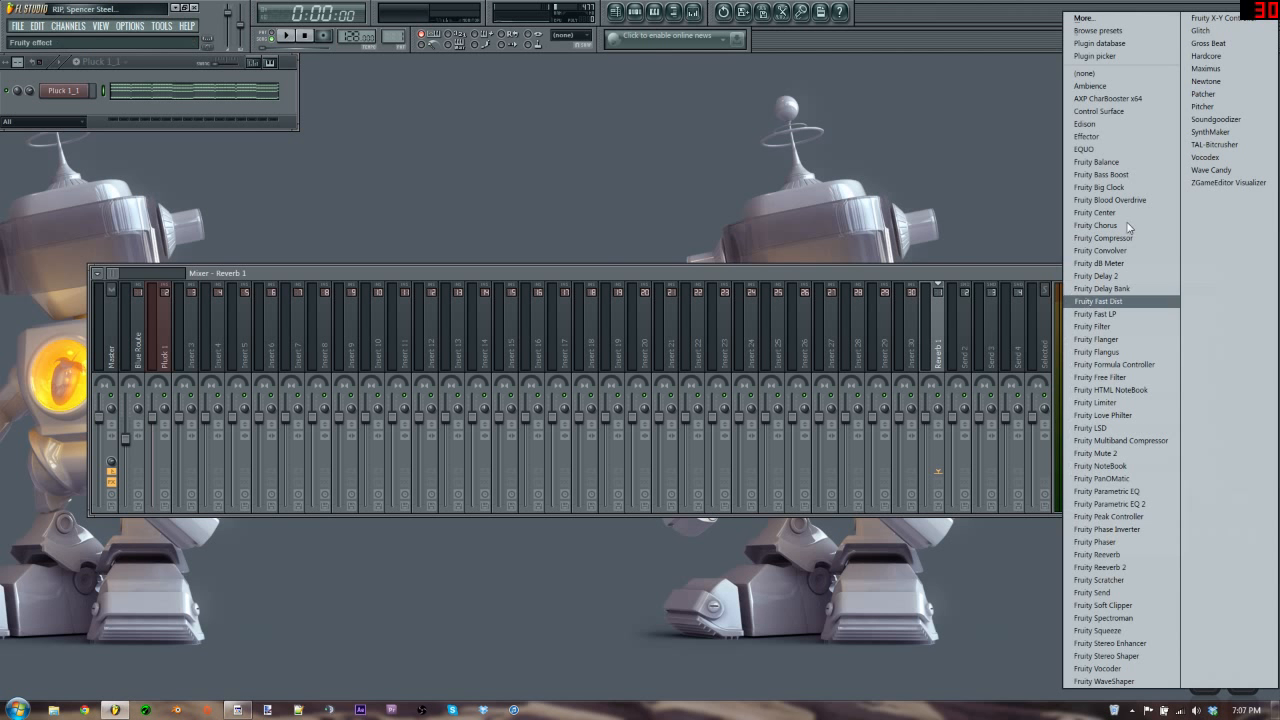
{"action": "left_click", "coordinate": [1114, 86]}
{"action": "left_click_drag", "start_coordinate": [343, 148], "coordinate": [753, 134]}
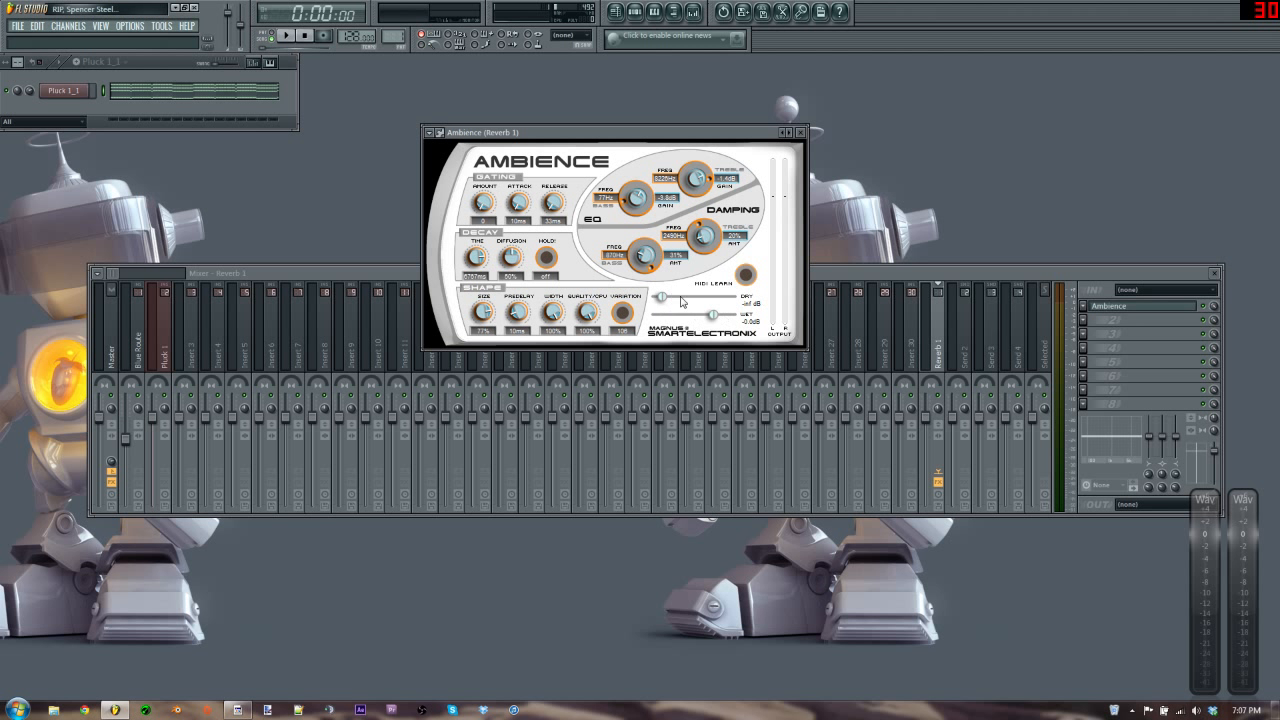
{"action": "left_click_drag", "start_coordinate": [712, 318], "coordinate": [579, 318]}
- Choose the Sascha K-LongVerb 1 preset in Ambience and set dry to -inf dB and wet to -0.4 dB
{"action": "left_click", "coordinate": [786, 132]}
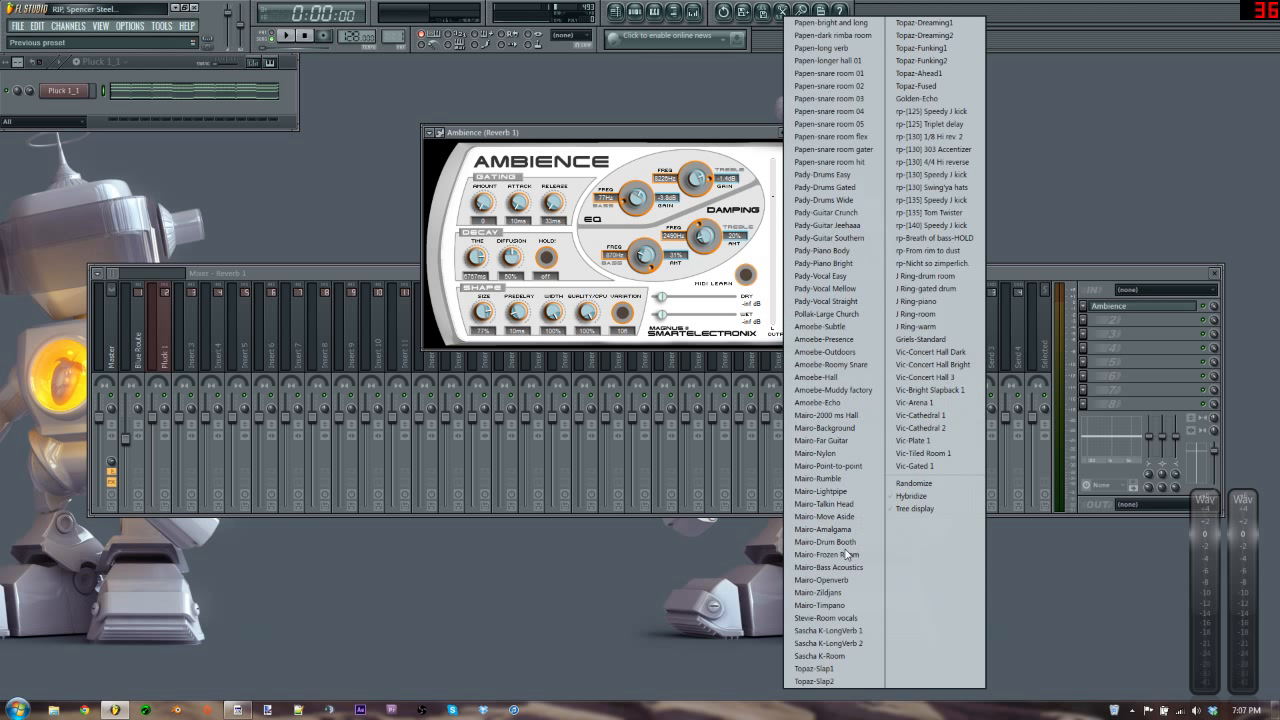
{"action": "left_click", "coordinate": [842, 632]}
{"action": "mouse_move", "coordinate": [718, 297]}
{"action": "left_mouse_down"}
{"action": "mouse_move", "coordinate": [660, 297]}
{"action": "mouse_move", "coordinate": [707, 317]}
{"action": "left_mouse_up"}
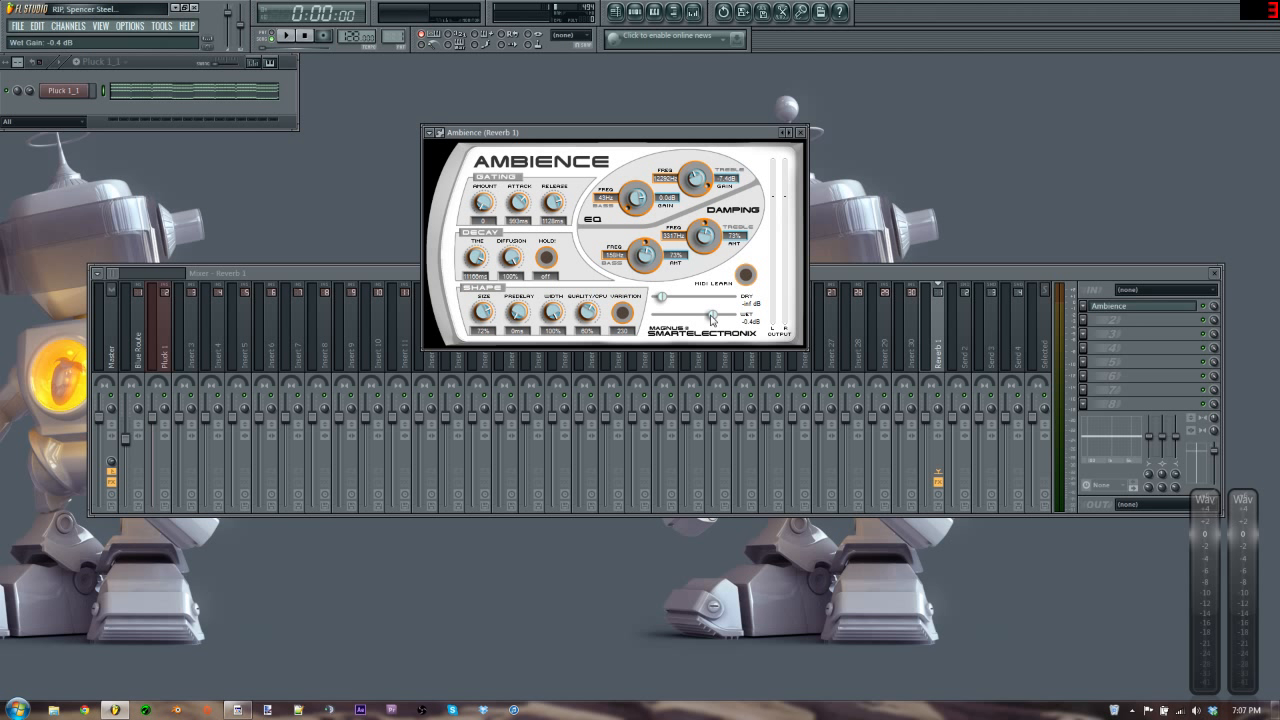
{"action": "left_click", "coordinate": [800, 132]}
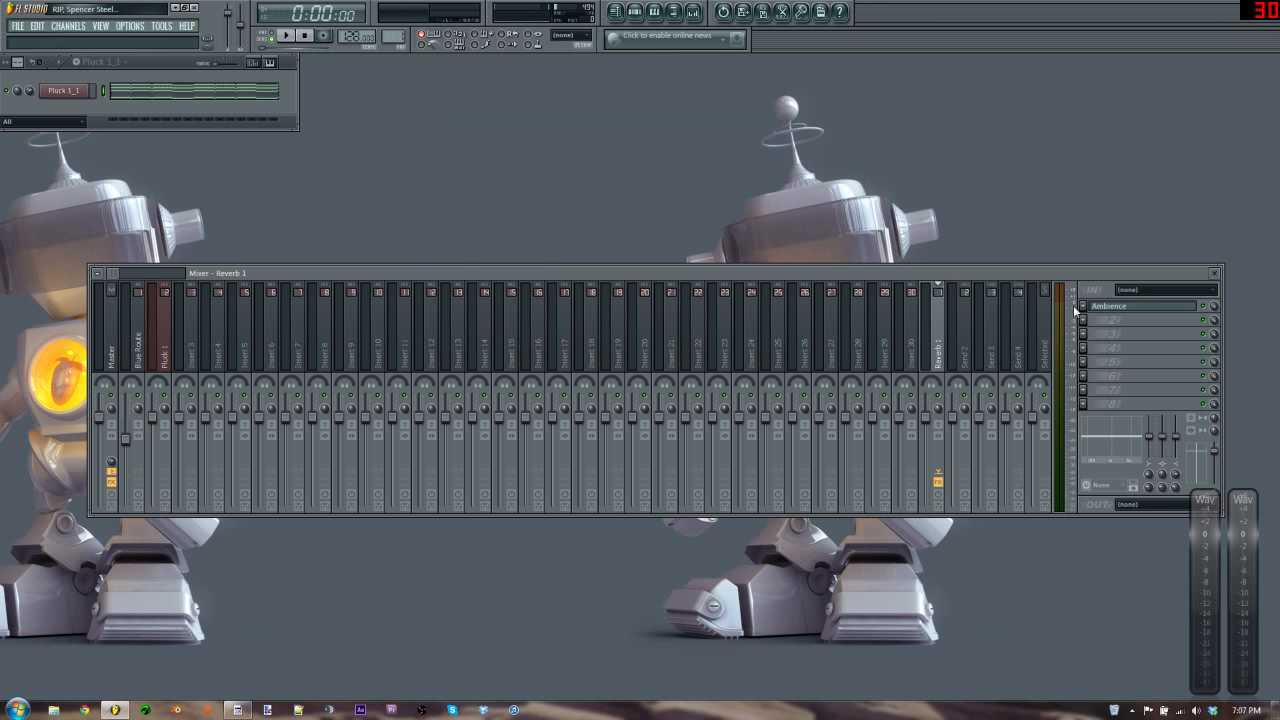
- Rename the Ambience effect slot on the Reverb 1 track as Reverb
{"action": "right_click", "coordinate": [1149, 307]}
{"action": "type", "text": "R"}
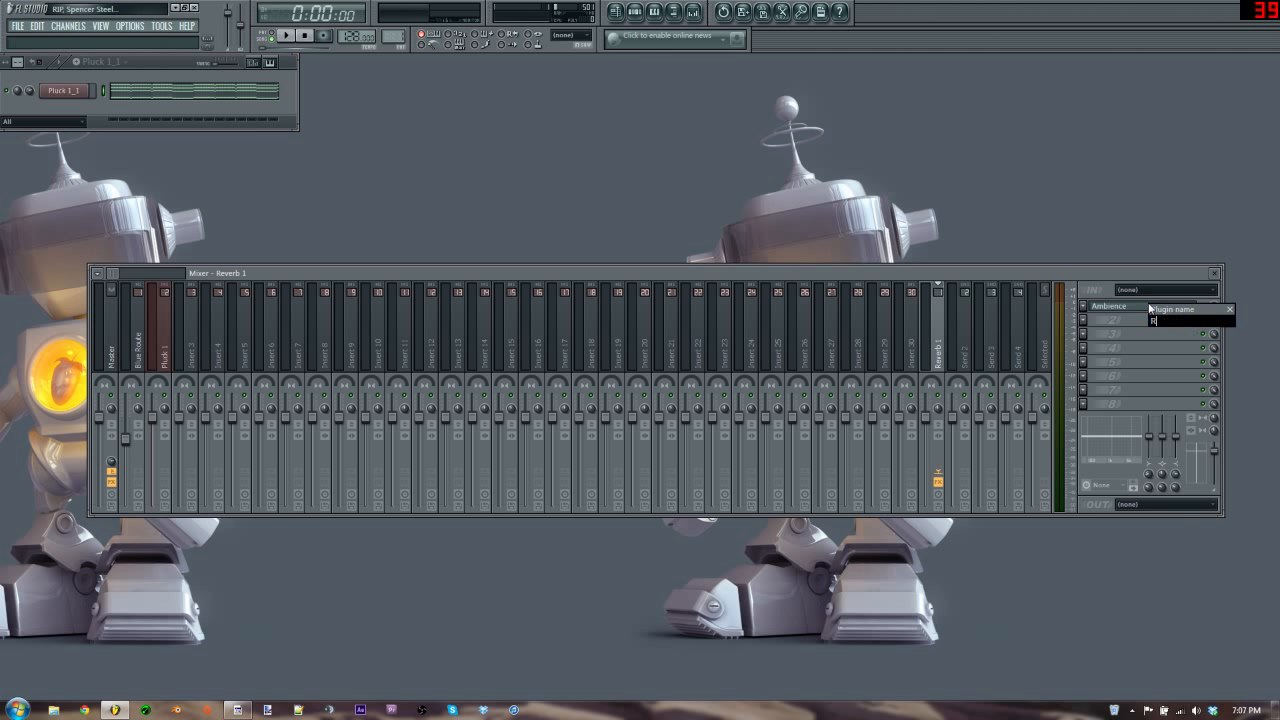
{"action": "type", "text": "everb"}
{"action": "key", "text": "Return"}
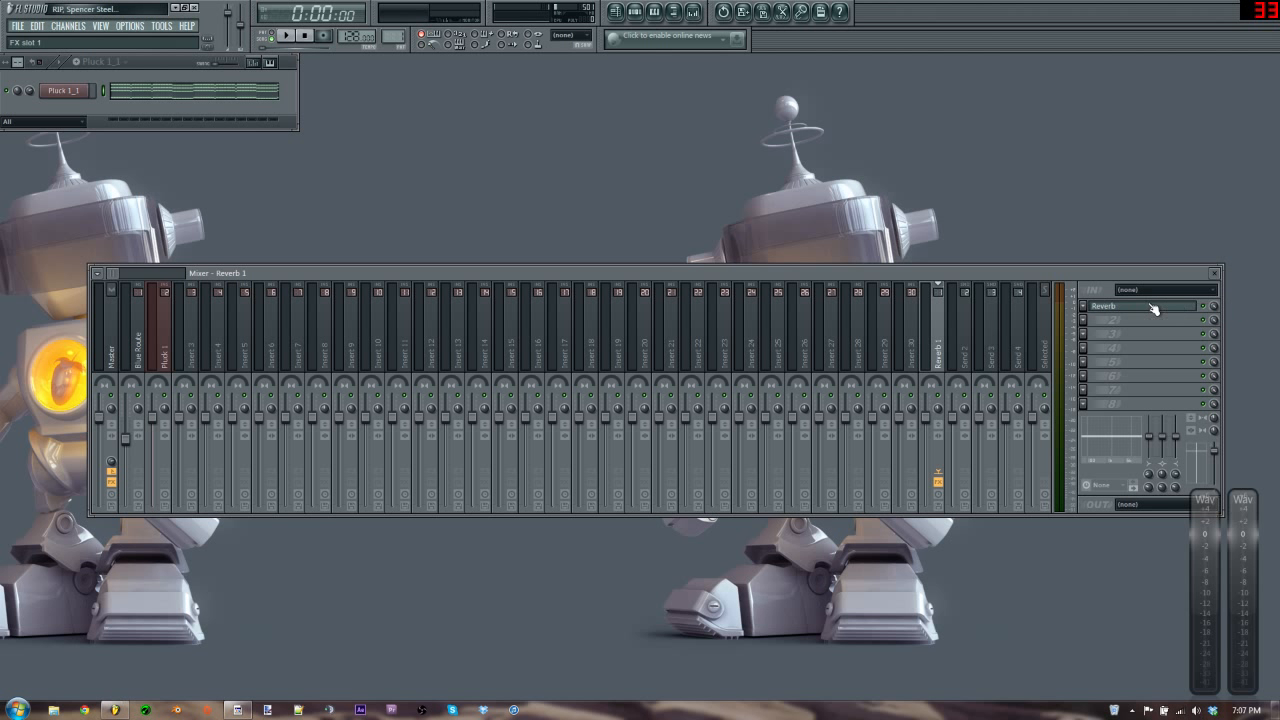
- Load Fruity Filter into the third effect slot of the Reverb 1 track and place its window above the mixer
{"action": "left_click", "coordinate": [1080, 333]}
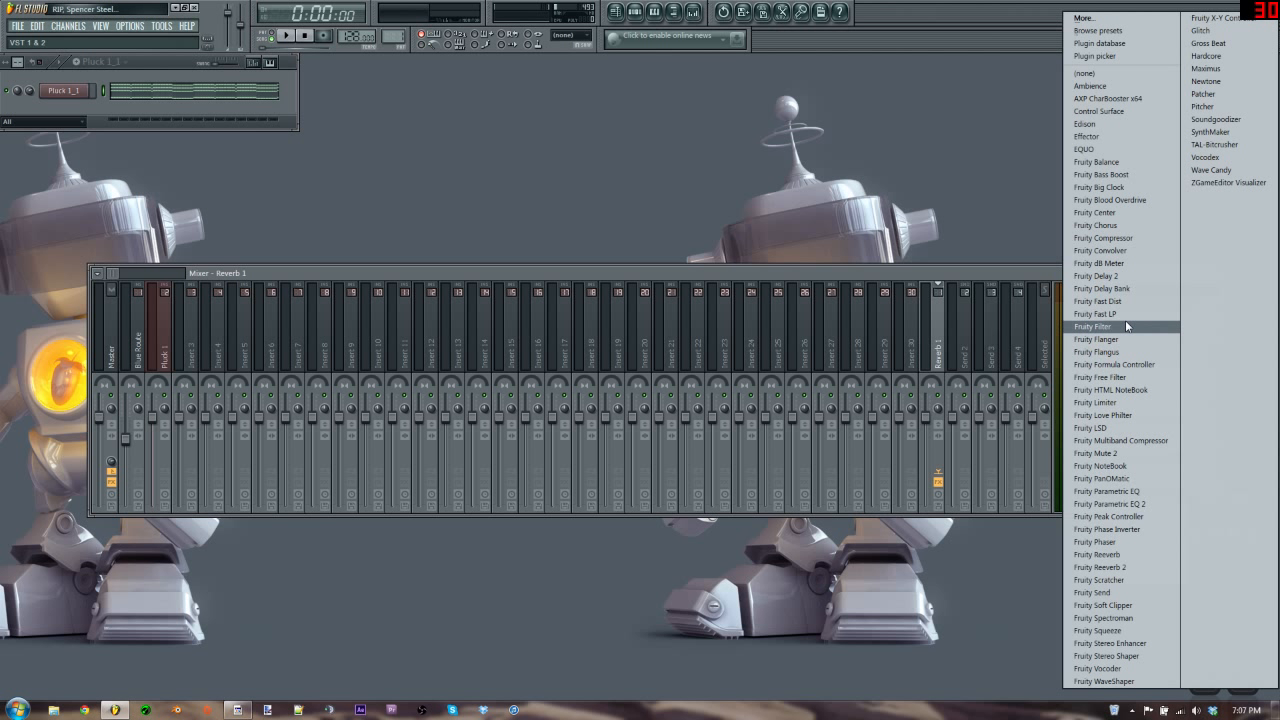
{"action": "left_click", "coordinate": [1124, 328]}
{"action": "left_click_drag", "start_coordinate": [325, 217], "coordinate": [708, 156]}
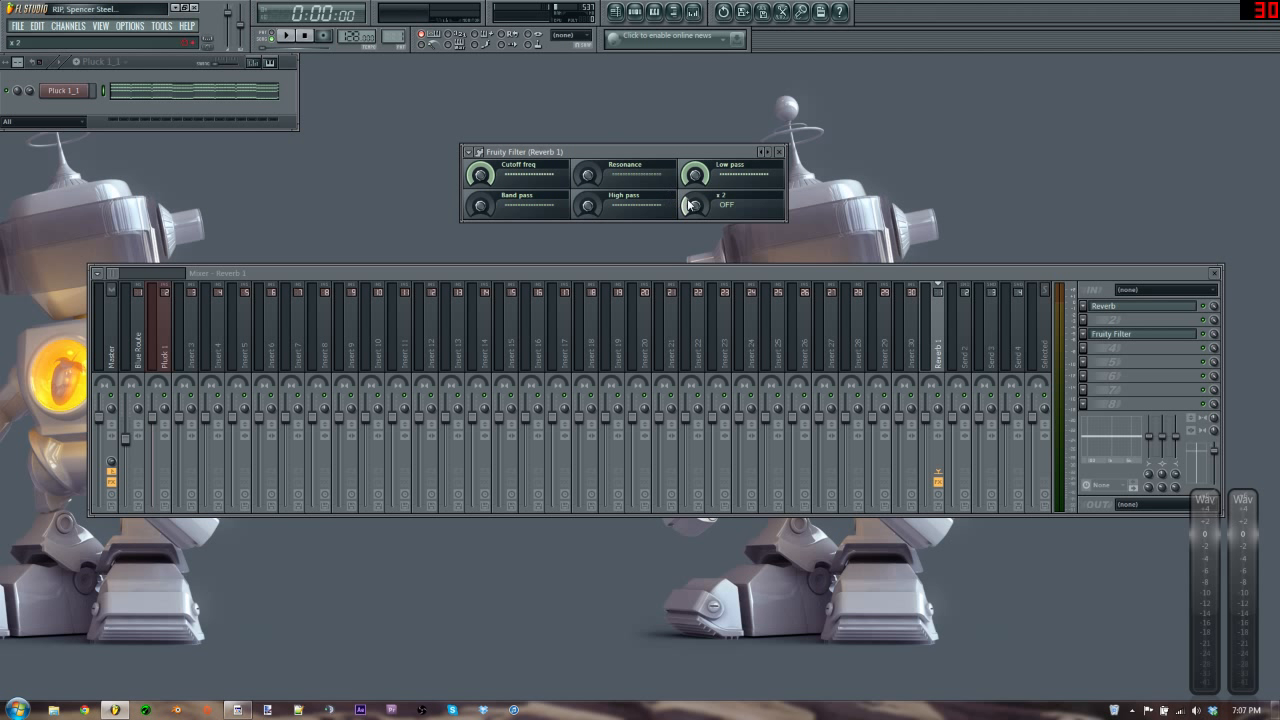
- Make the Fruity Filter on Reverb 1 a high-pass: raise high pass to maximum, lower low pass to minimum and reduce the cutoff frequency
{"action": "left_click_drag", "start_coordinate": [598, 208], "coordinate": [605, 166]}
{"action": "left_click_drag", "start_coordinate": [704, 164], "coordinate": [703, 190]}
{"action": "left_click_drag", "start_coordinate": [487, 183], "coordinate": [487, 215]}
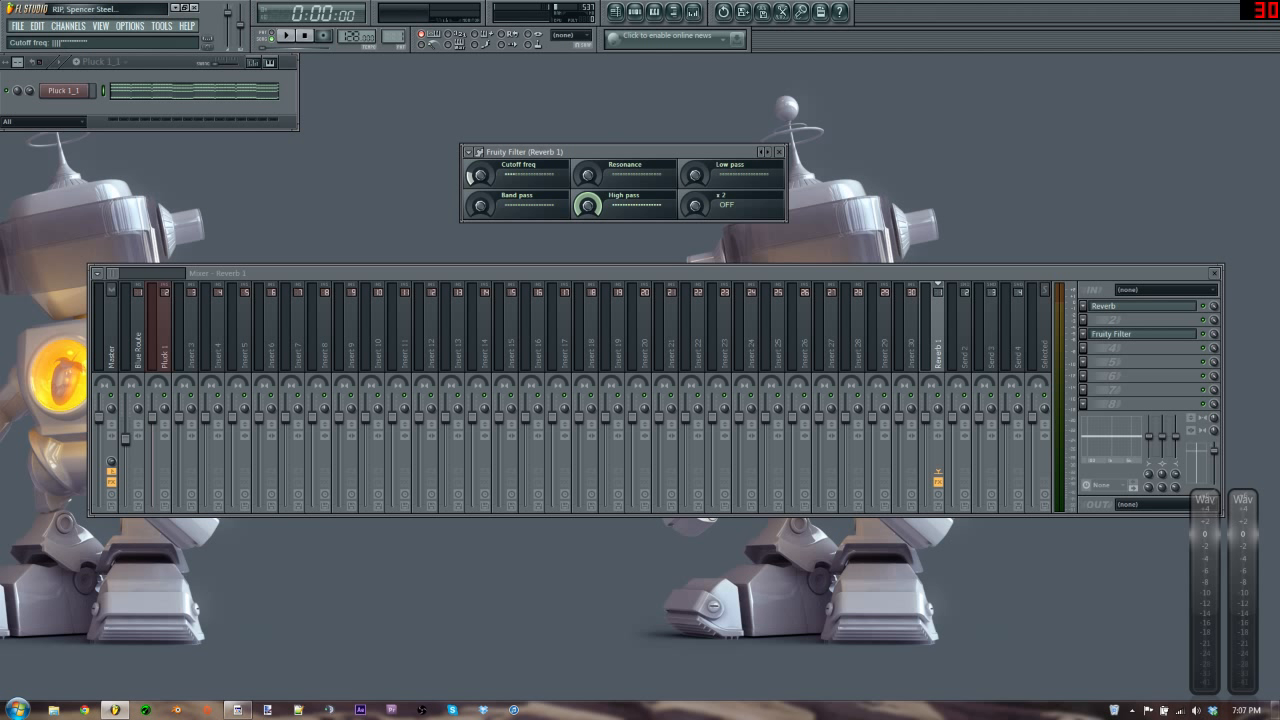
{"action": "key", "text": "Escape"}
- Rename the Fruity Filter effect slot on the Reverb 1 track as Filter
{"action": "right_click", "coordinate": [1127, 338]}
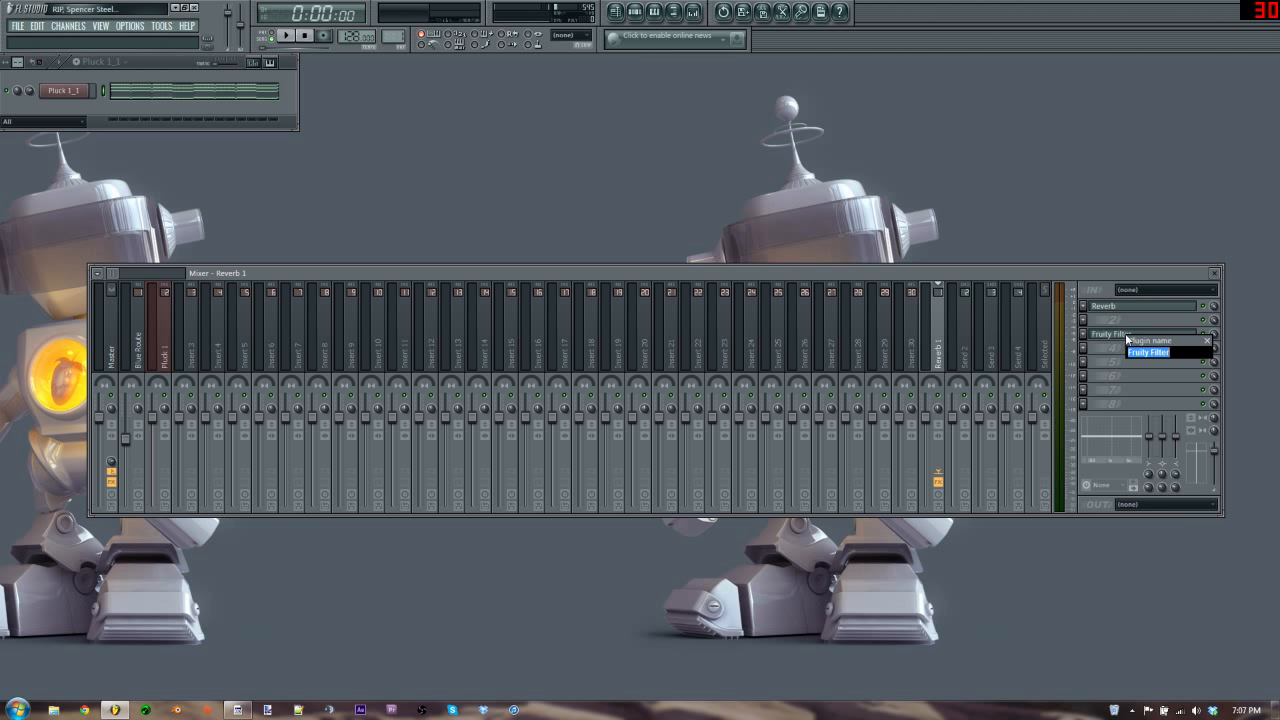
{"action": "type", "text": "Filter"}
{"action": "key", "text": "Return"}
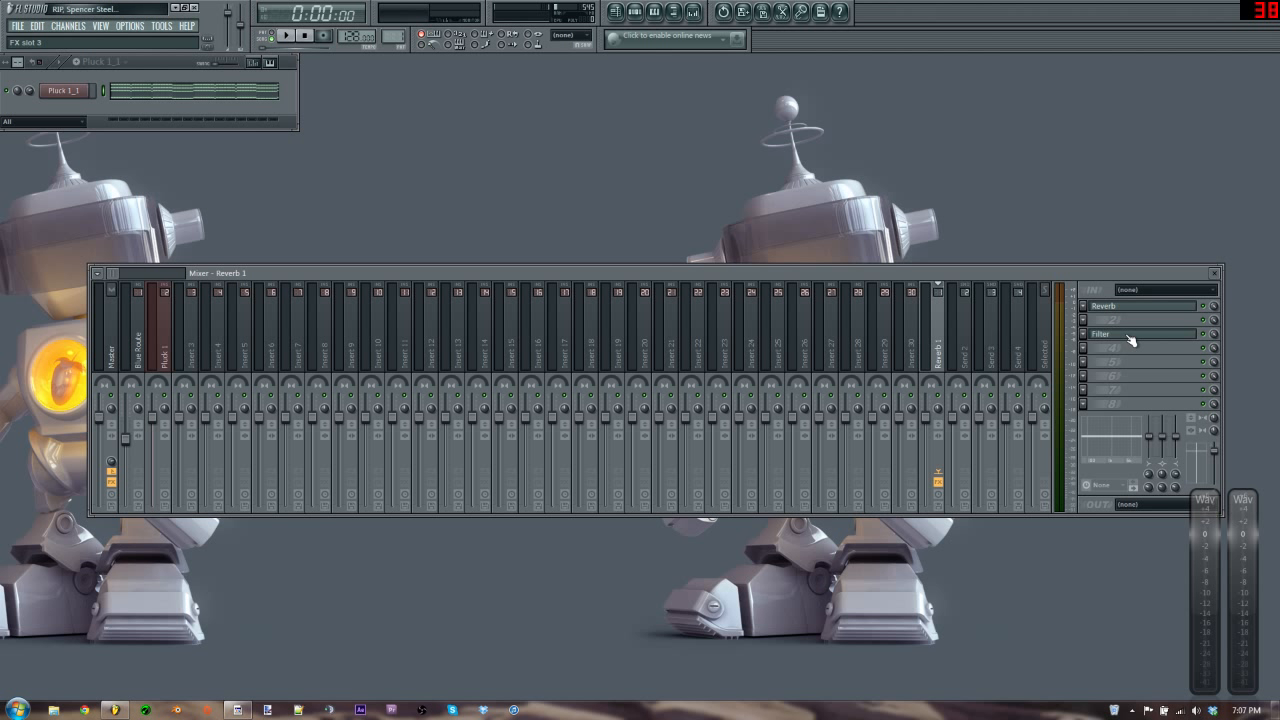
- Play the pattern with the Pluck 1 mixer track selected, adjust its send level to Reverb 1, and close the mixer
{"action": "left_click", "coordinate": [558, 338]}
{"action": "left_click", "coordinate": [109, 343]}
{"action": "left_click", "coordinate": [163, 347]}
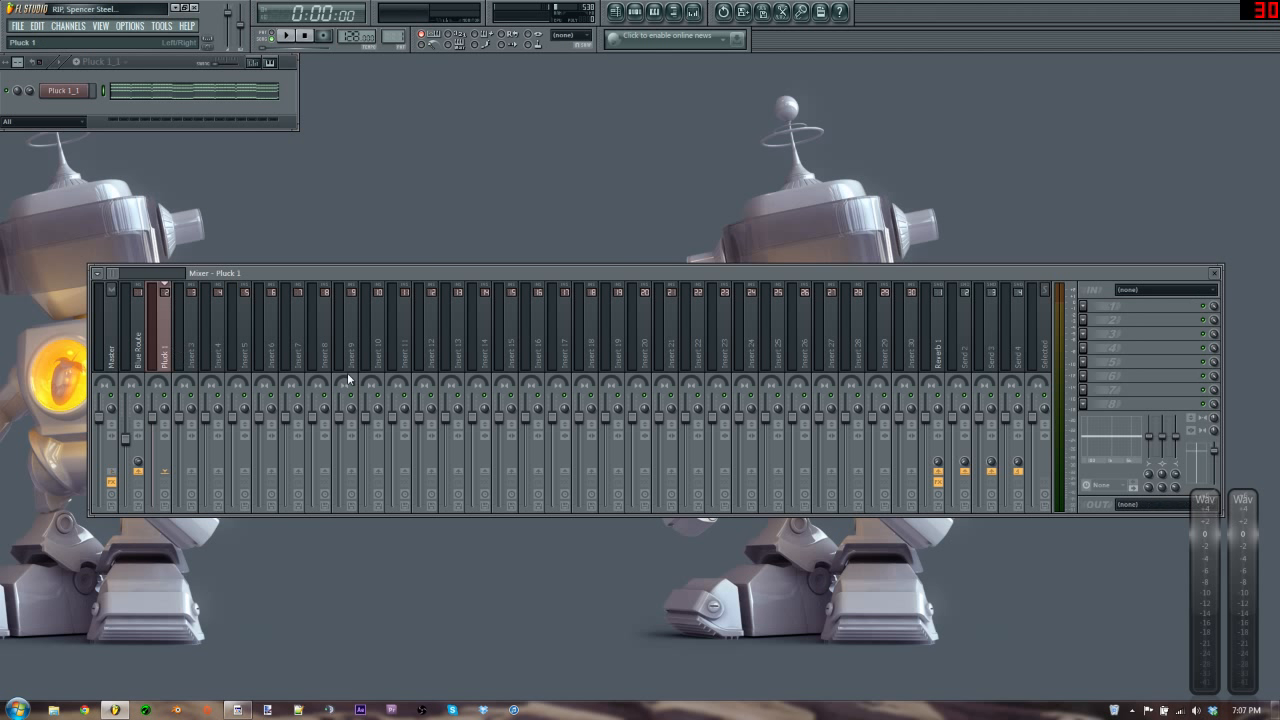
{"action": "left_click", "coordinate": [941, 341]}
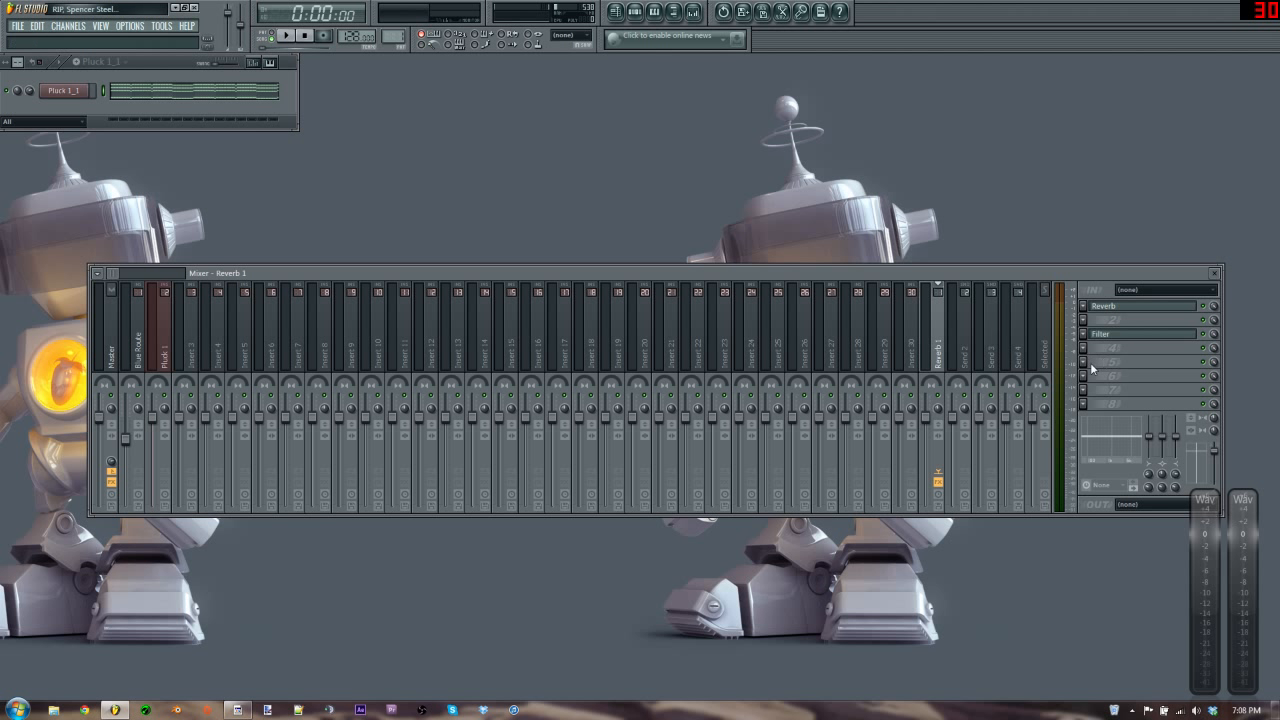
{"action": "left_click", "coordinate": [130, 370]}
{"action": "left_click", "coordinate": [152, 356]}
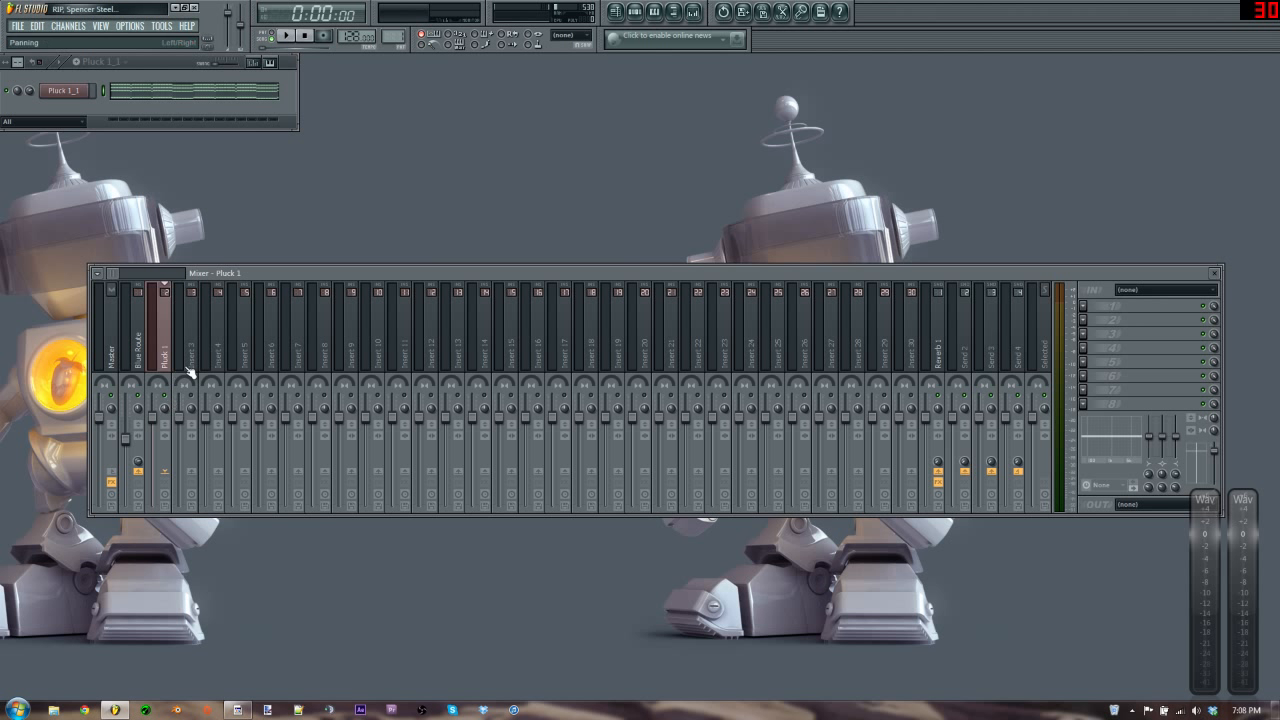
{"action": "key", "text": "space"}
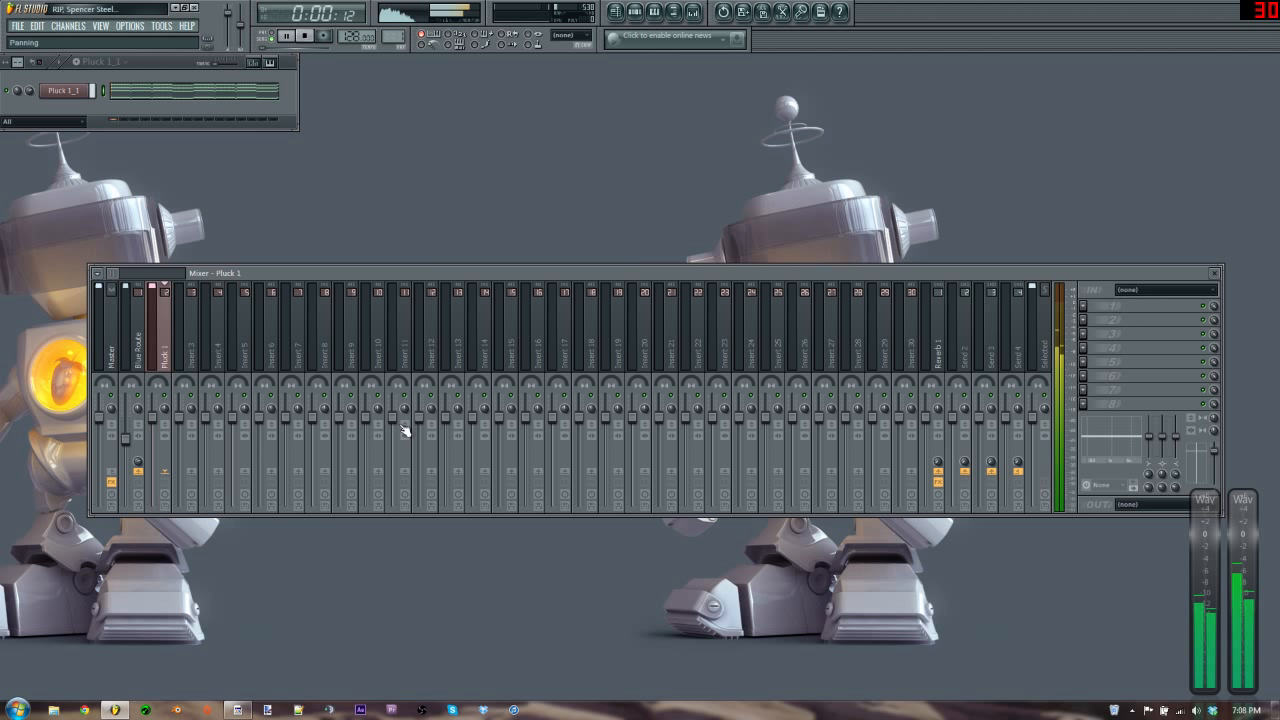
{"action": "left_click_drag", "start_coordinate": [938, 463], "coordinate": [938, 450]}
{"action": "key", "text": "space"}
{"action": "key", "text": "F9"}
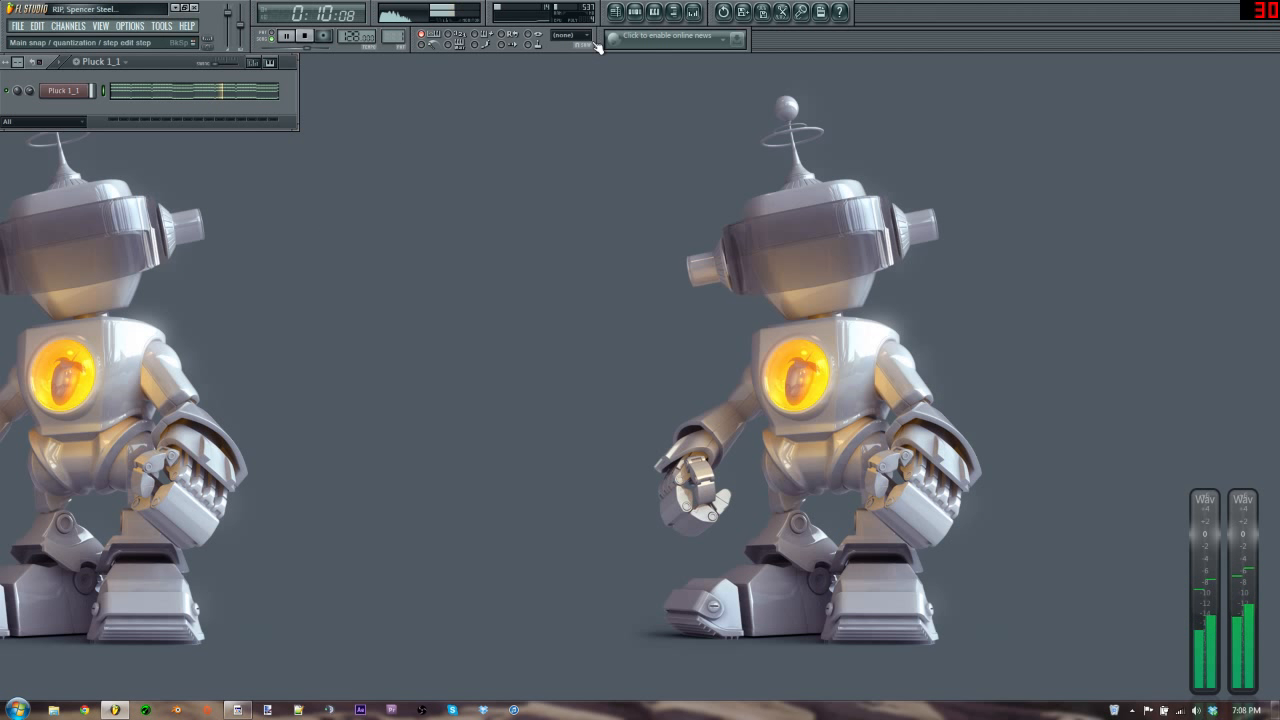
- Examine the Pluck 1_1 clip in the playlist and its chord notes across all bars in the piano roll
{"action": "left_click", "coordinate": [655, 12]}
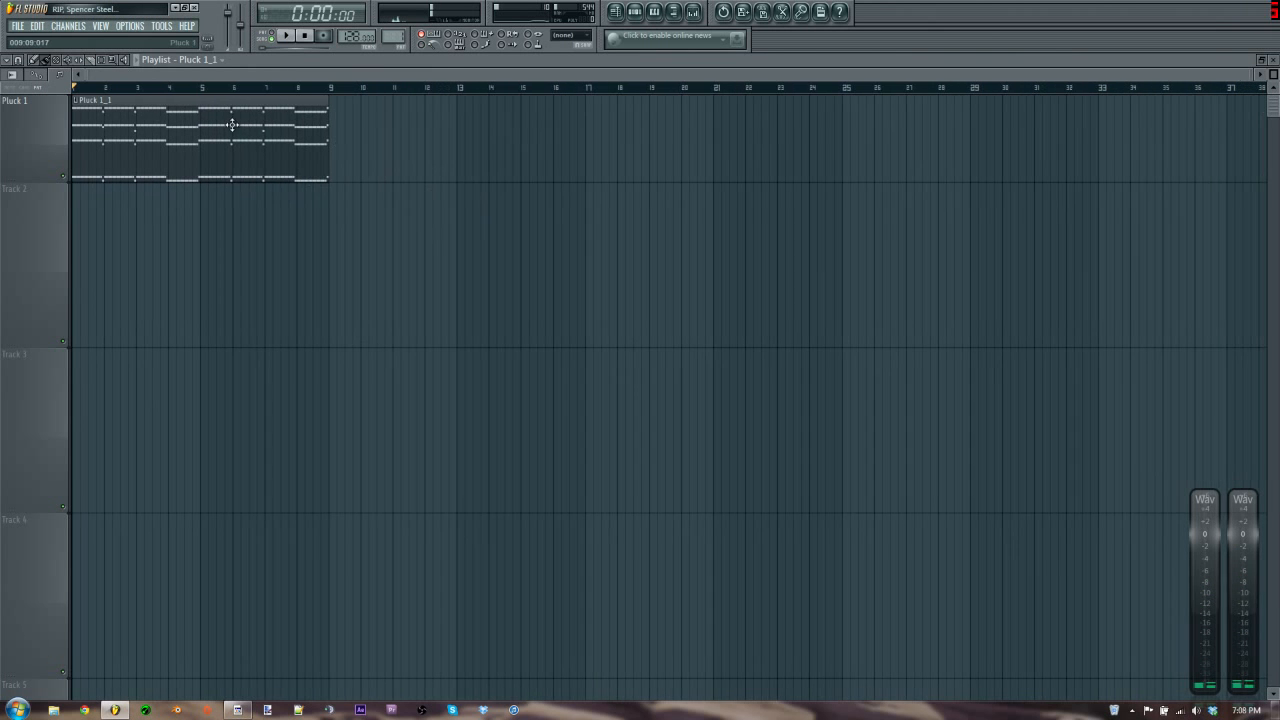
{"action": "double_click", "coordinate": [212, 124]}
{"action": "key", "text": "Escape"}
{"action": "left_click", "coordinate": [222, 104]}
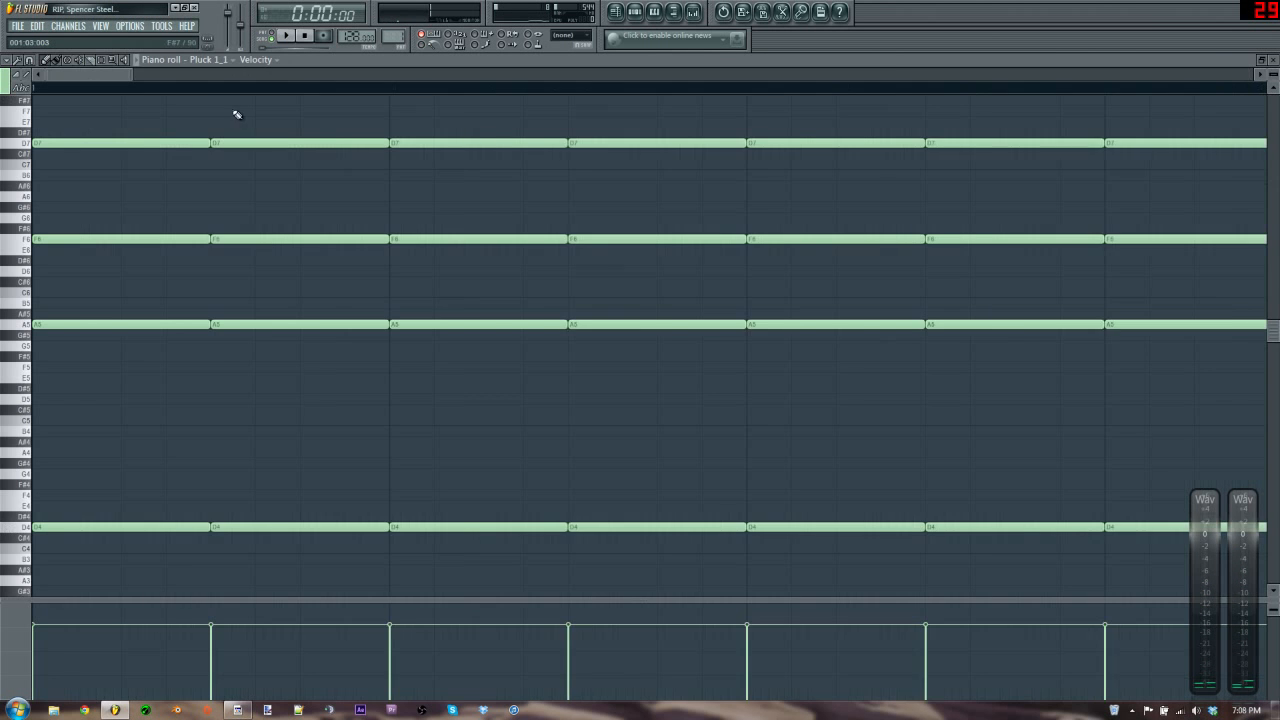
{"action": "key", "text": "Escape"}
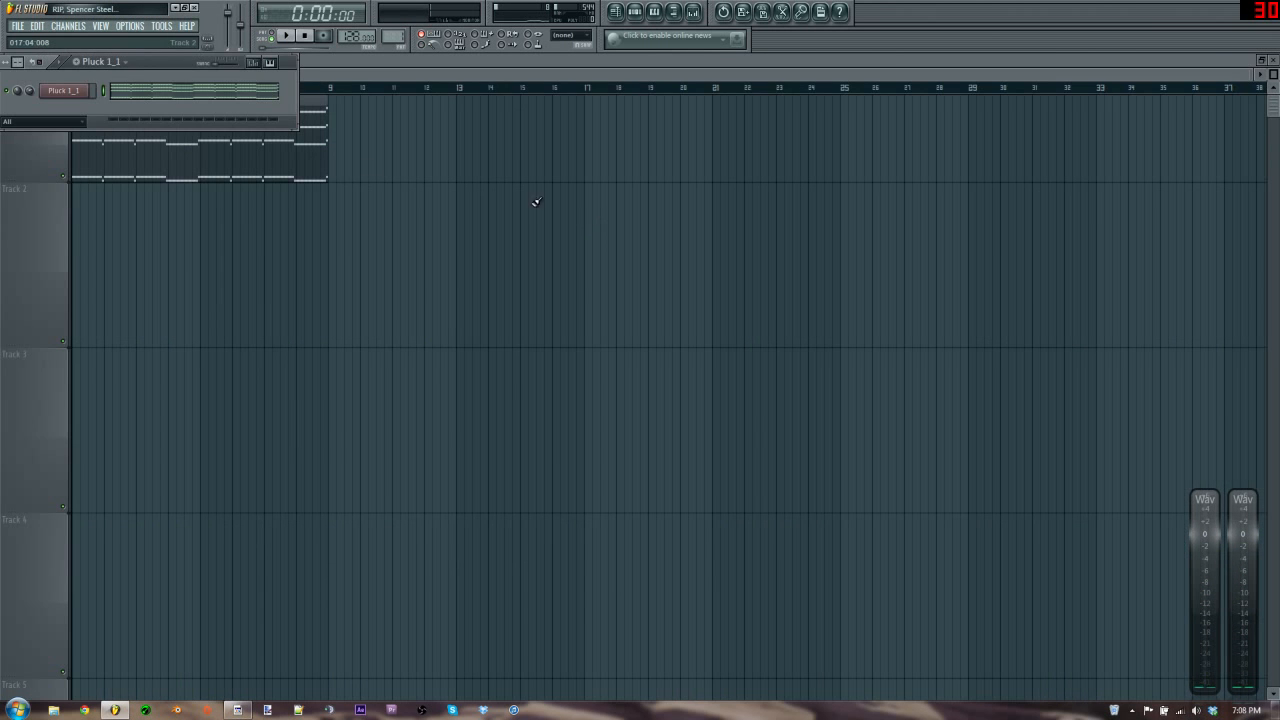
{"action": "left_click", "coordinate": [213, 104]}
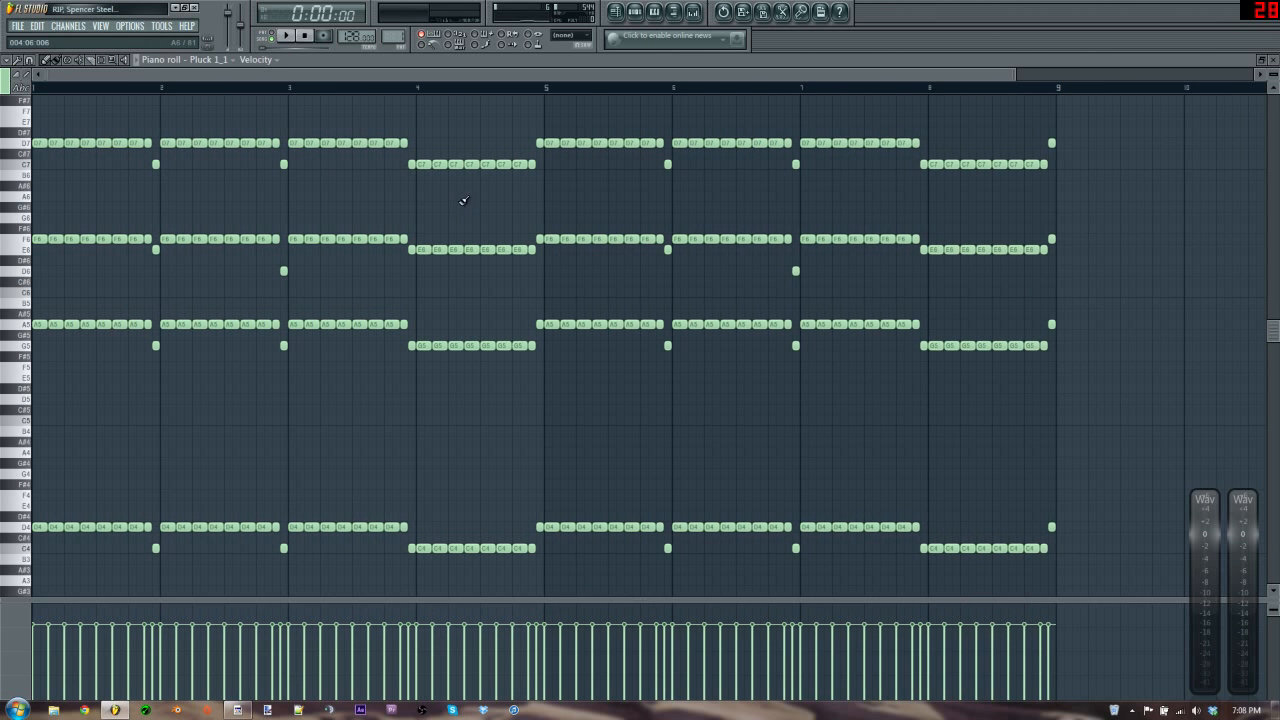
{"action": "key", "text": "F5"}
{"action": "scroll", "coordinate": [485, 215], "scroll_direction": "up", "scroll_amount": 5}
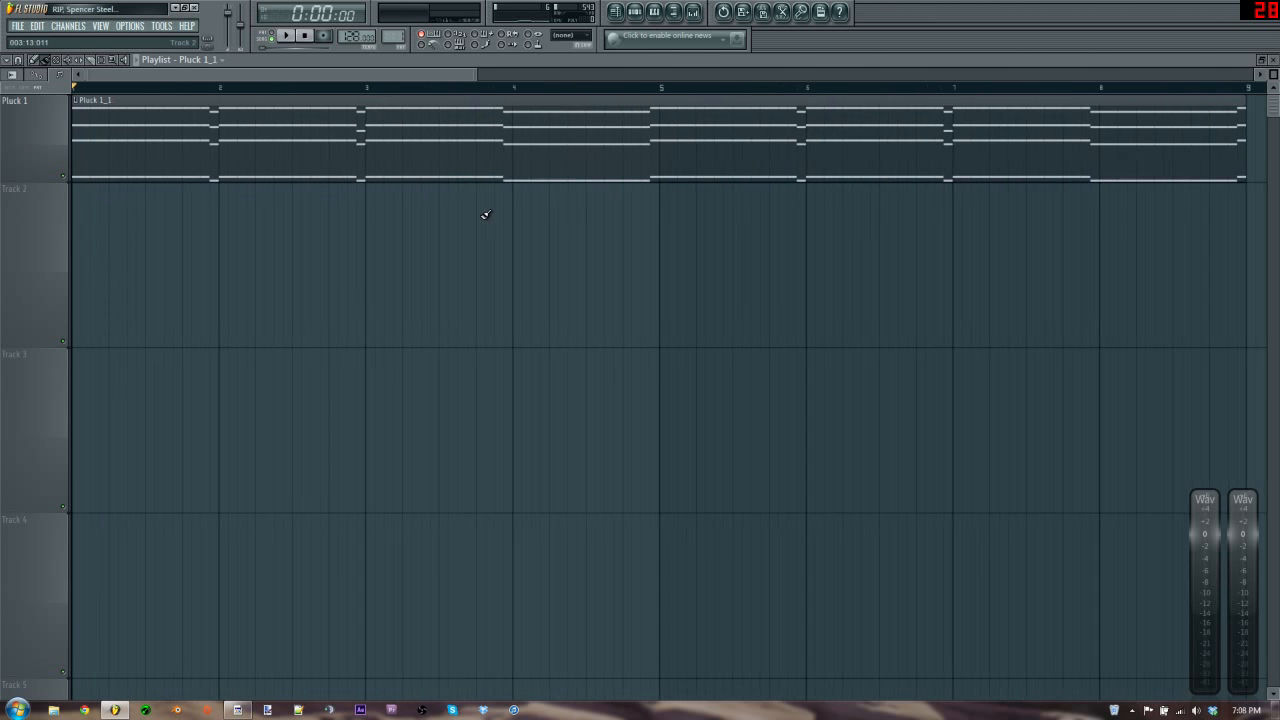
{"action": "scroll", "coordinate": [485, 214], "scroll_direction": "down", "scroll_amount": 5}
{"action": "double_click", "coordinate": [152, 160]}
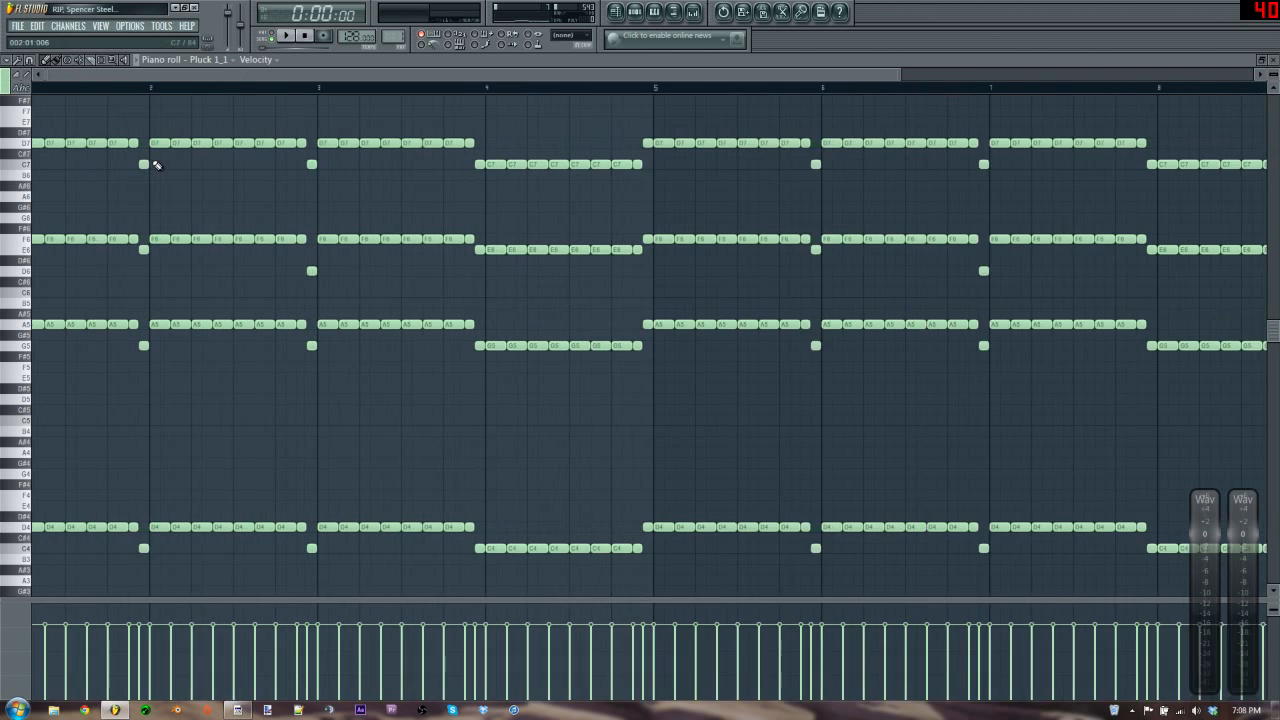
{"action": "left_click", "coordinate": [694, 12]}
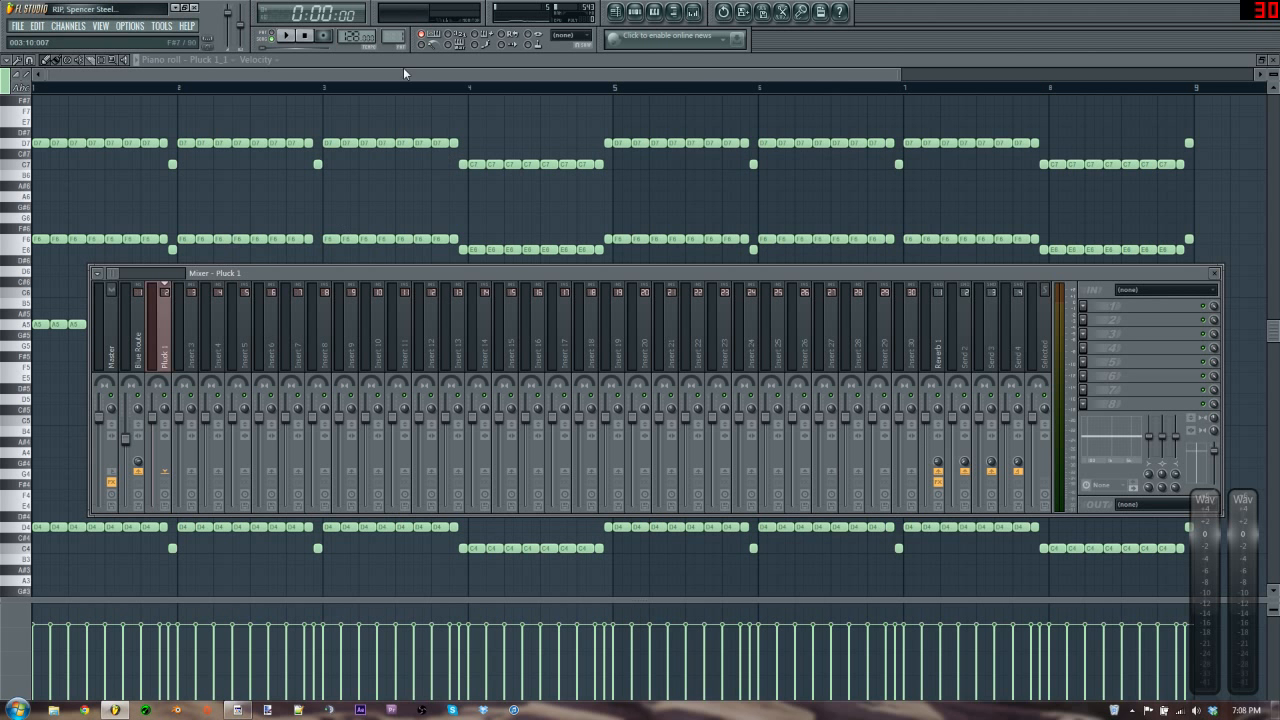
{"action": "key", "text": "Escape"}
{"action": "key", "text": "Escape"}
- Open the Toxic Biohazard window of the Pluck 1_1 channel and close its channel settings window
{"action": "left_click", "coordinate": [64, 93]}
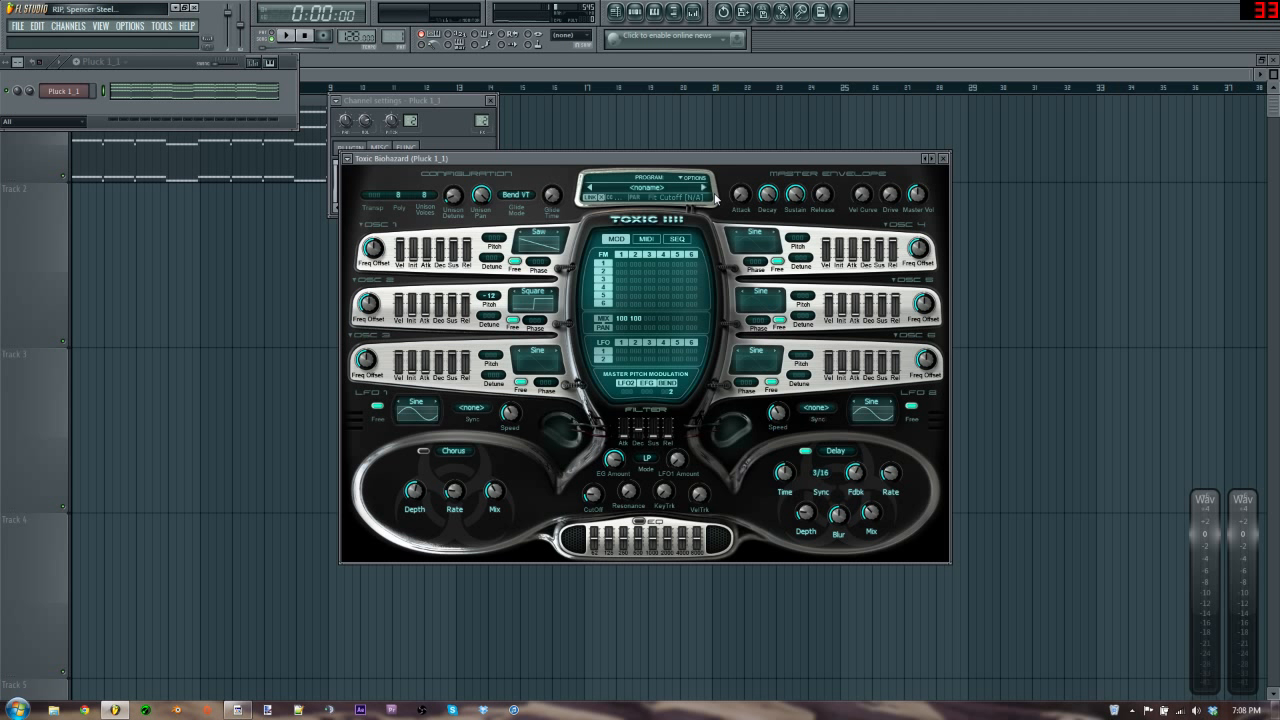
{"action": "left_click", "coordinate": [440, 102]}
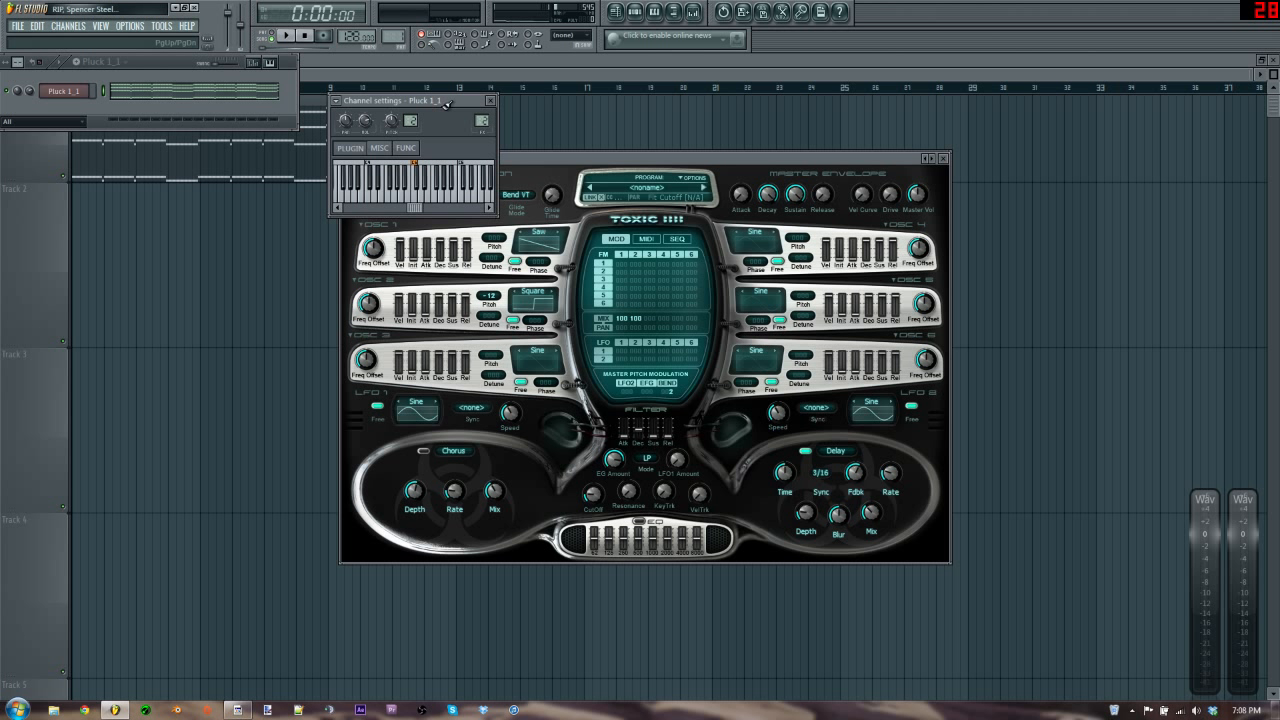
{"action": "left_click", "coordinate": [490, 101]}
{"action": "left_click", "coordinate": [70, 94]}
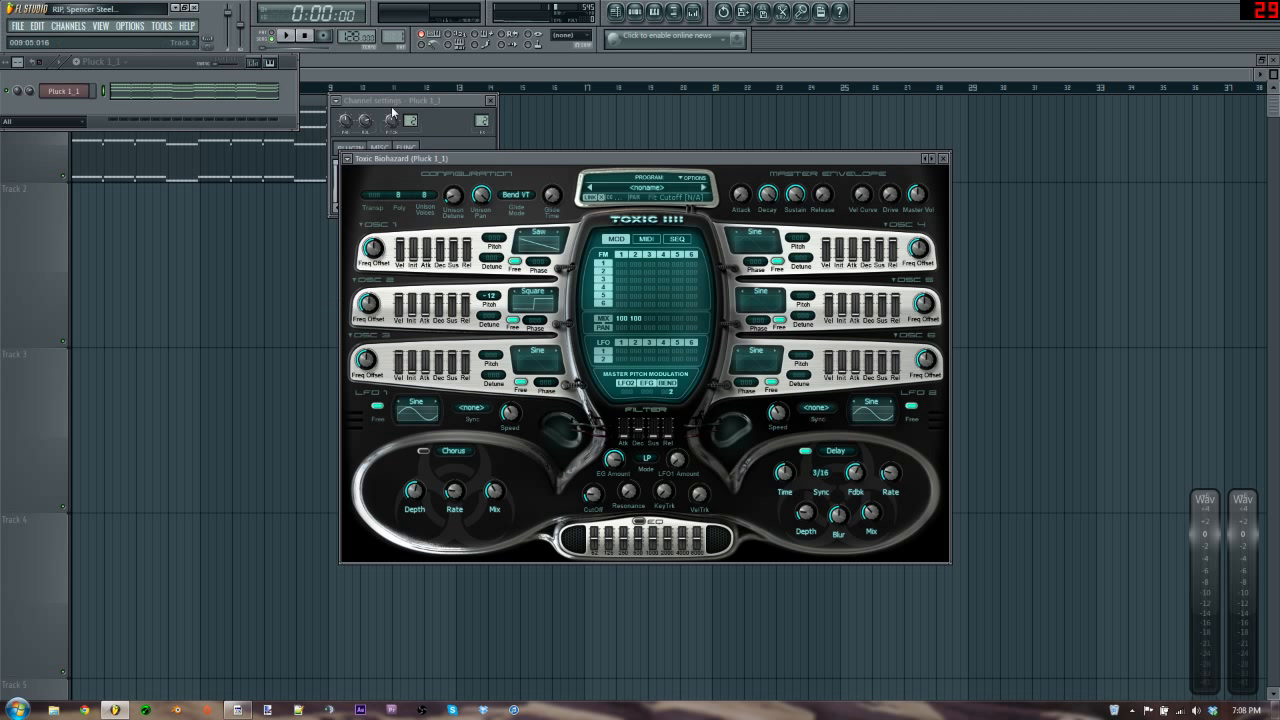
{"action": "left_click", "coordinate": [342, 104]}
{"action": "left_click", "coordinate": [70, 95]}
{"action": "left_click", "coordinate": [70, 95]}
{"action": "left_click", "coordinate": [436, 101]}
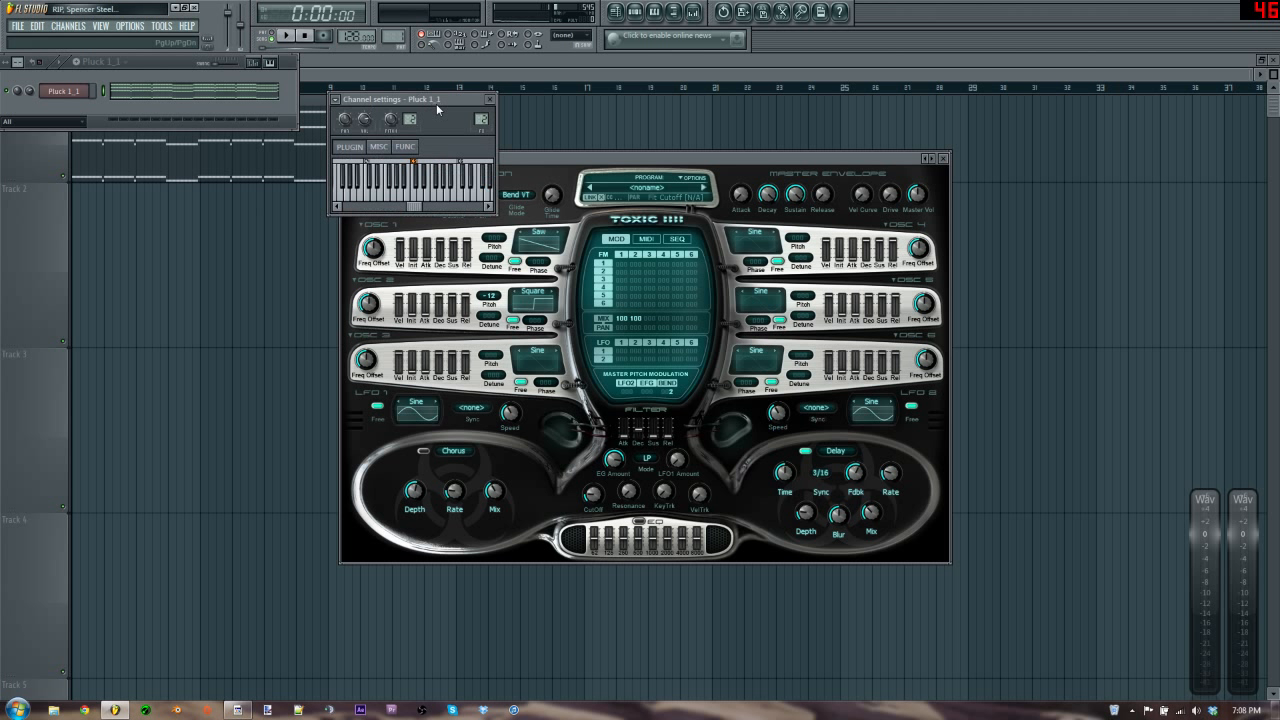
{"action": "left_click", "coordinate": [490, 100]}
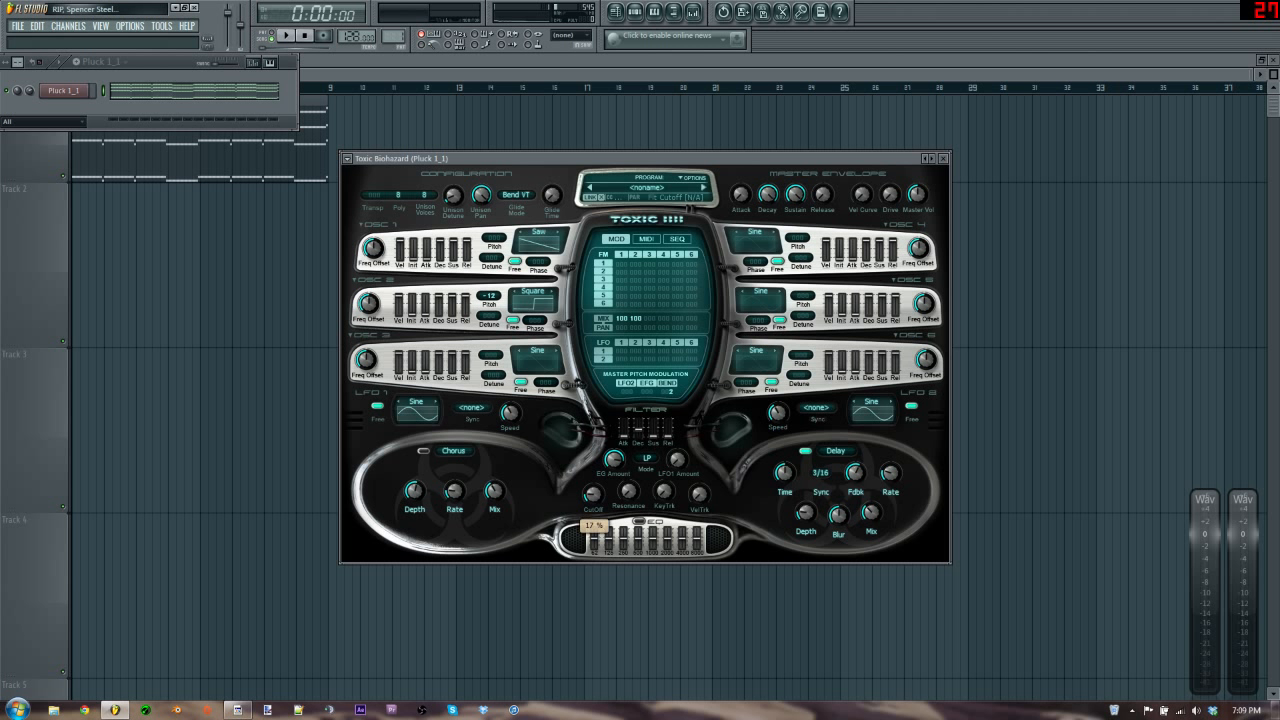
- Raise Toxic Biohazard's filter cutoff to 99 % while the pattern plays, stop playback and close the synth window
{"action": "key", "text": "space"}
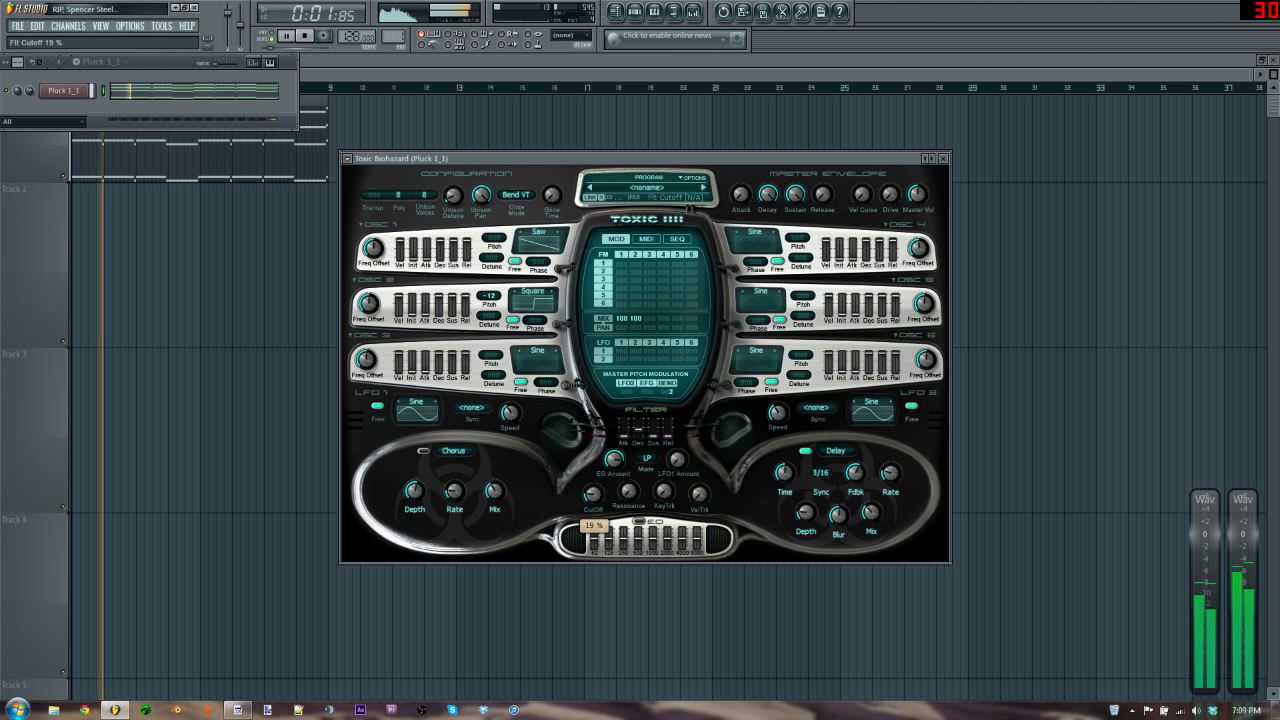
{"action": "right_click", "coordinate": [594, 495]}
{"action": "left_click", "coordinate": [594, 495]}
{"action": "left_click_drag", "start_coordinate": [594, 495], "coordinate": [594, 416]}
{"action": "key", "text": "space"}
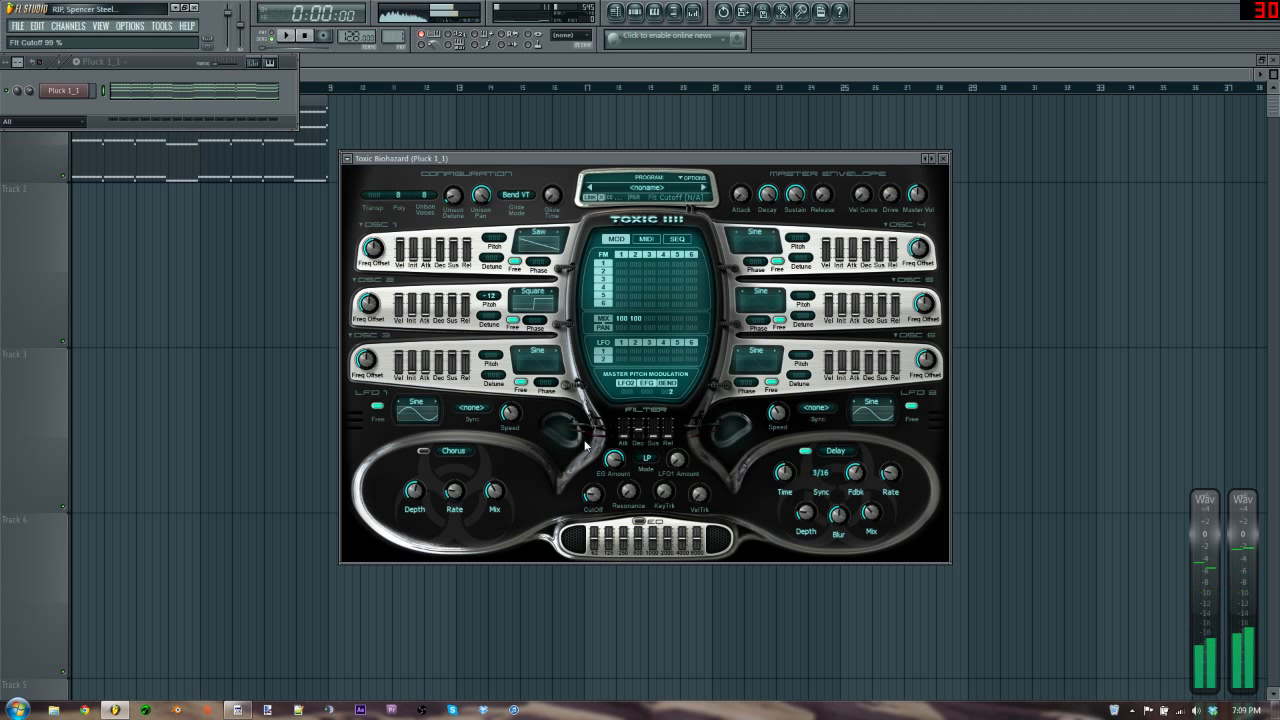
{"action": "left_click", "coordinate": [307, 36]}
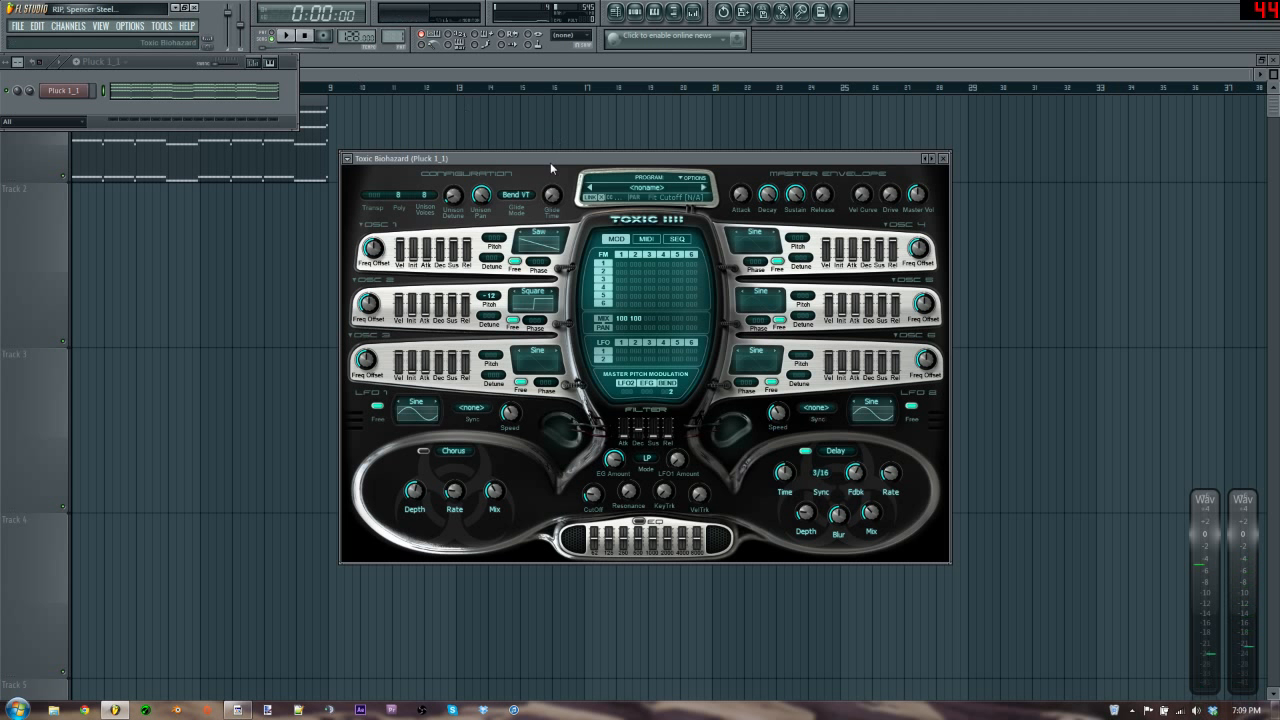
{"action": "left_click", "coordinate": [943, 158]}
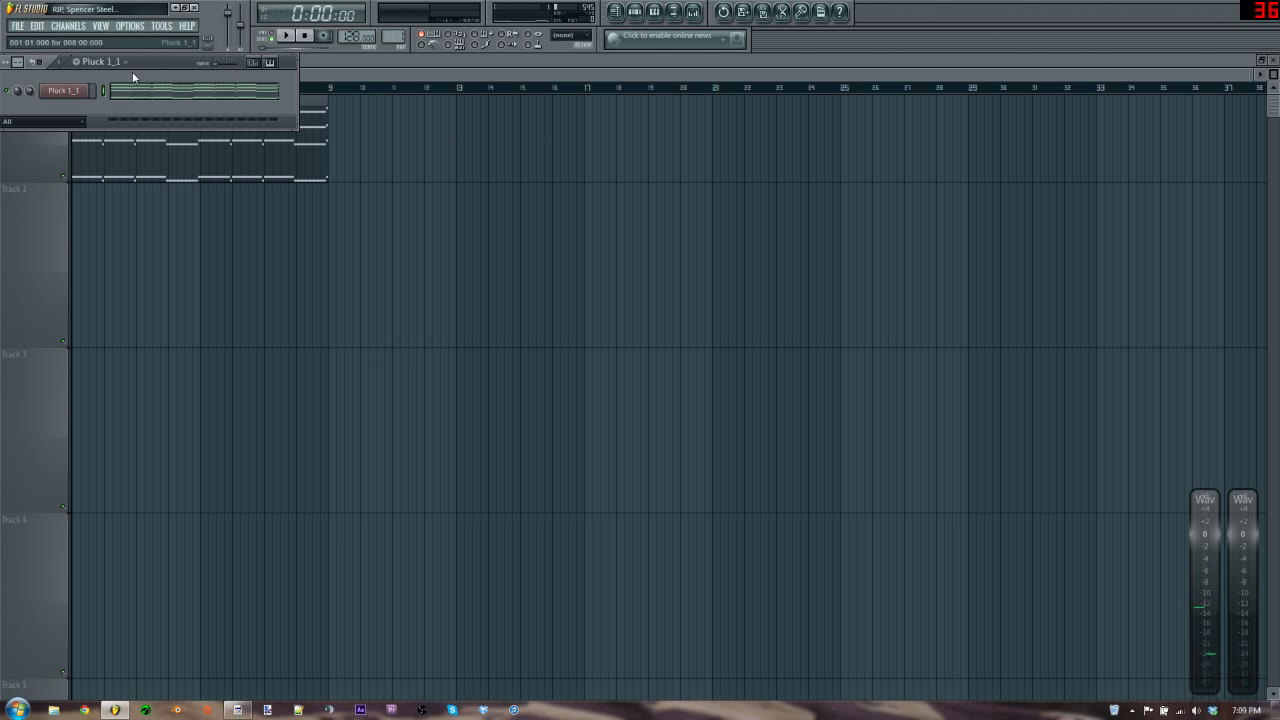
- Add a Harmless synthesizer channel and name it Pluck 1_2
{"action": "left_click", "coordinate": [73, 28]}
{"action": "mouse_move", "coordinate": [80, 38]}
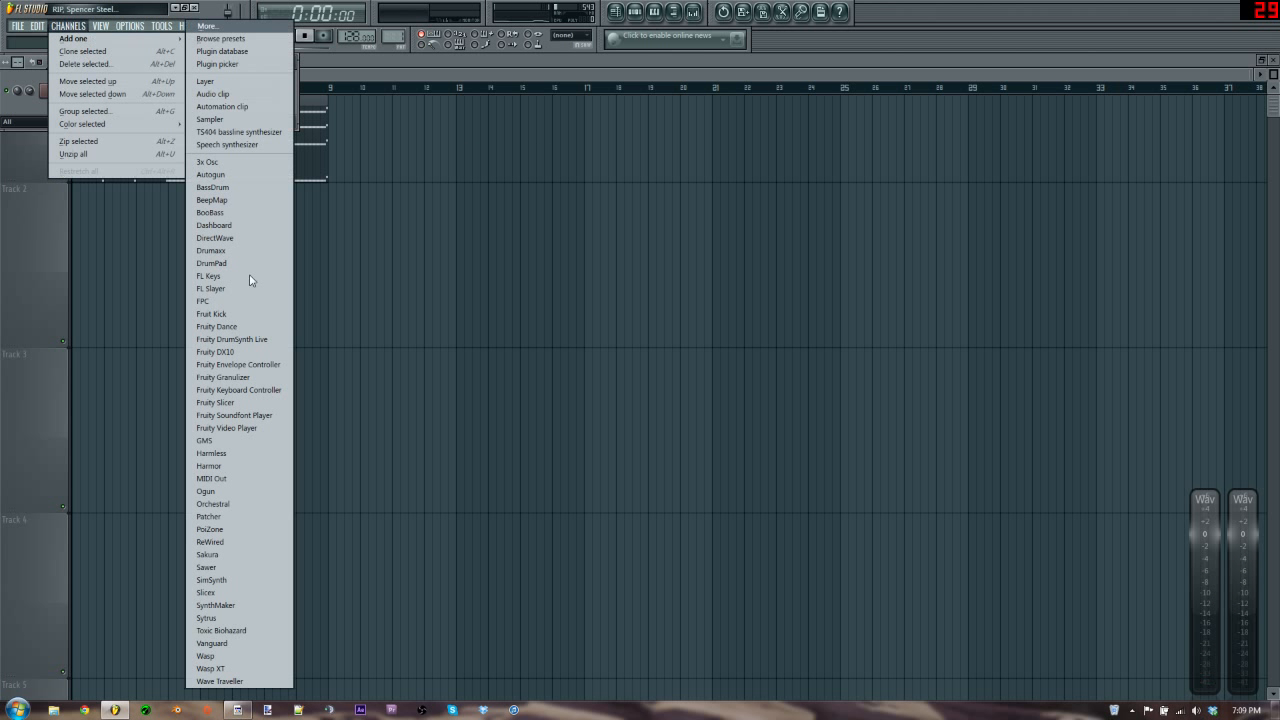
{"action": "left_click", "coordinate": [241, 453]}
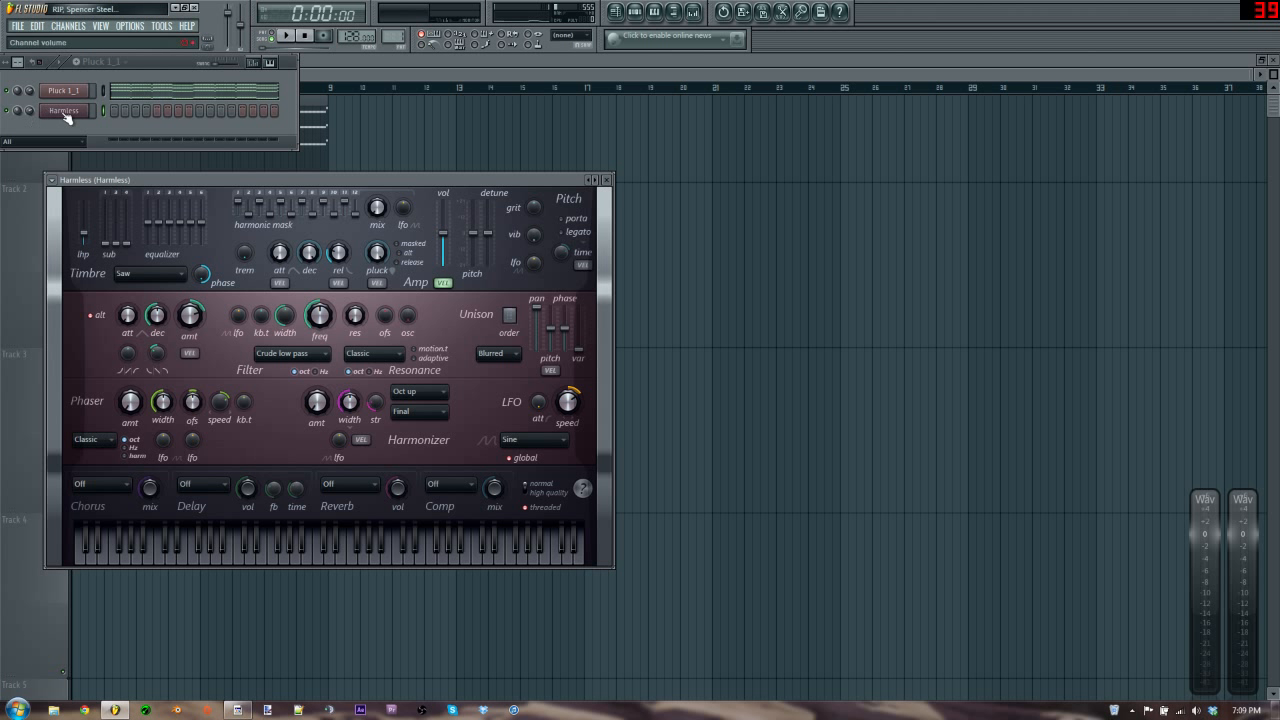
{"action": "right_click", "coordinate": [63, 108]}
{"action": "left_click", "coordinate": [120, 127]}
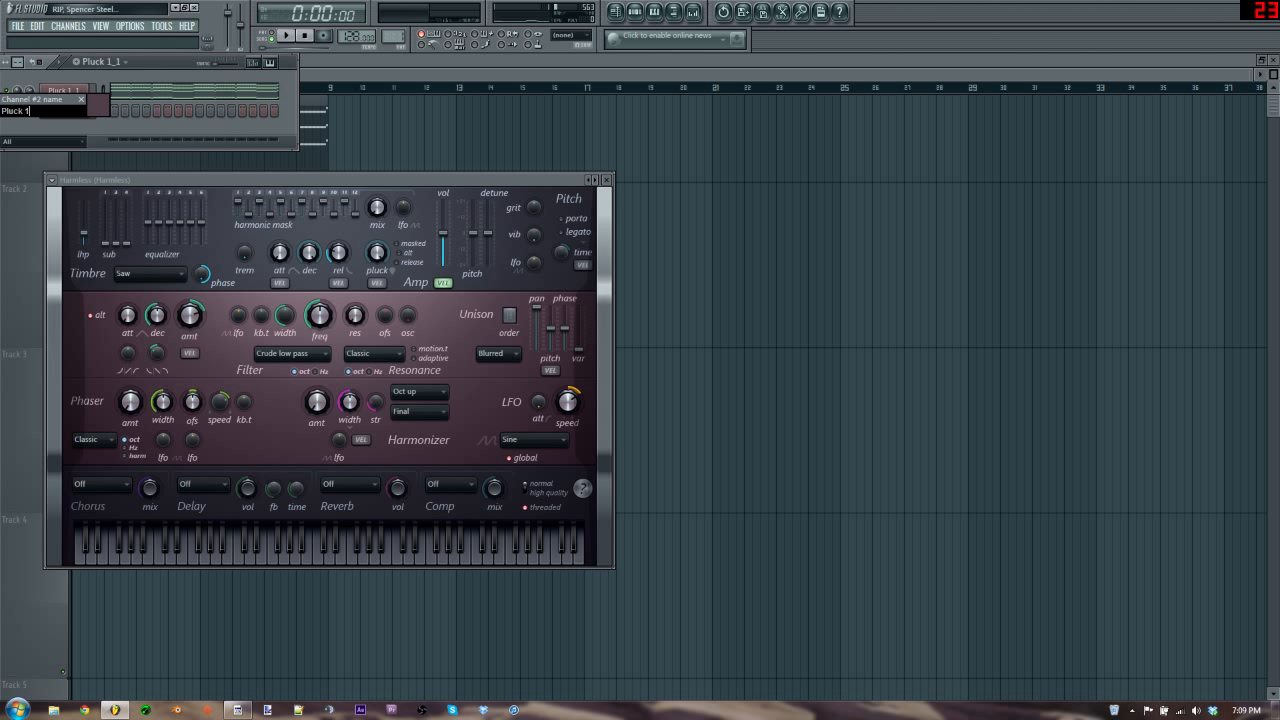
{"action": "key", "text": "Return"}
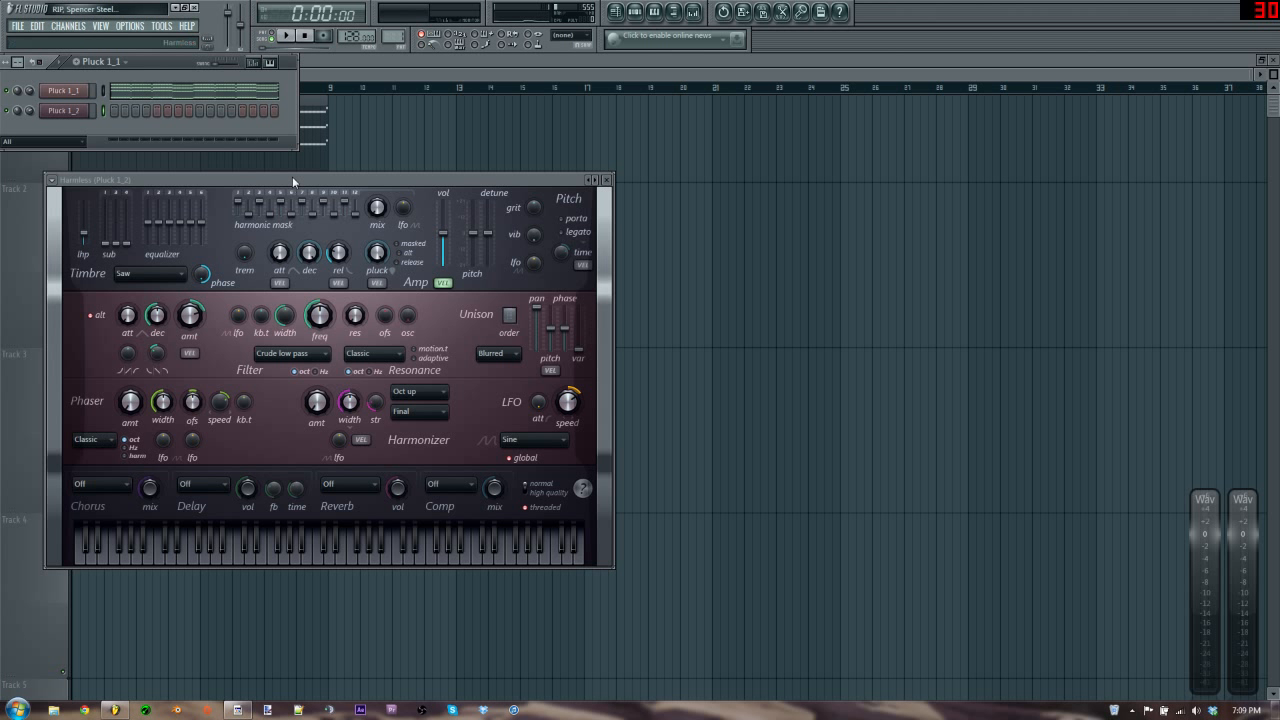
- Close the Harmless window and assign the Pluck 1_2 channel to mixer insert 3 under the same name
{"action": "left_click", "coordinate": [606, 180]}
{"action": "left_click", "coordinate": [692, 12]}
{"action": "left_click", "coordinate": [192, 352]}
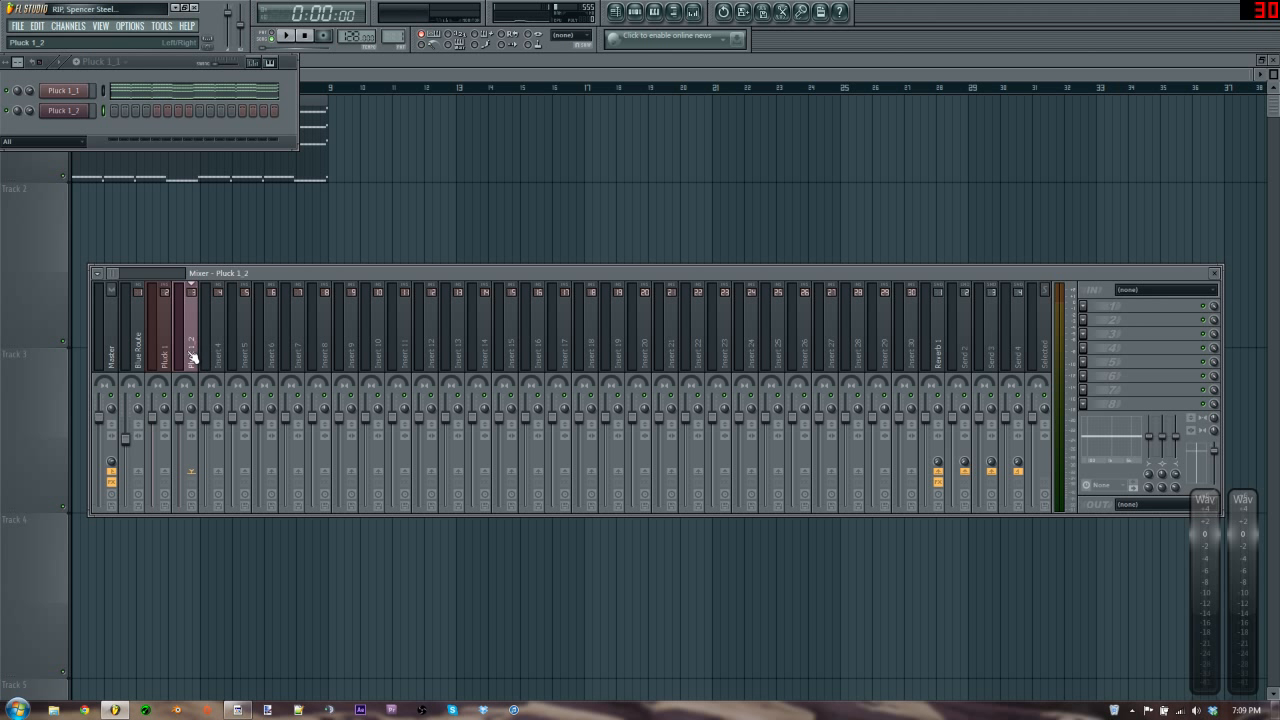
- Rename the Harmless channel as Pluck 2_1 and its mixer track as Pluck 2
{"action": "right_click", "coordinate": [89, 108]}
{"action": "left_click", "coordinate": [112, 127]}
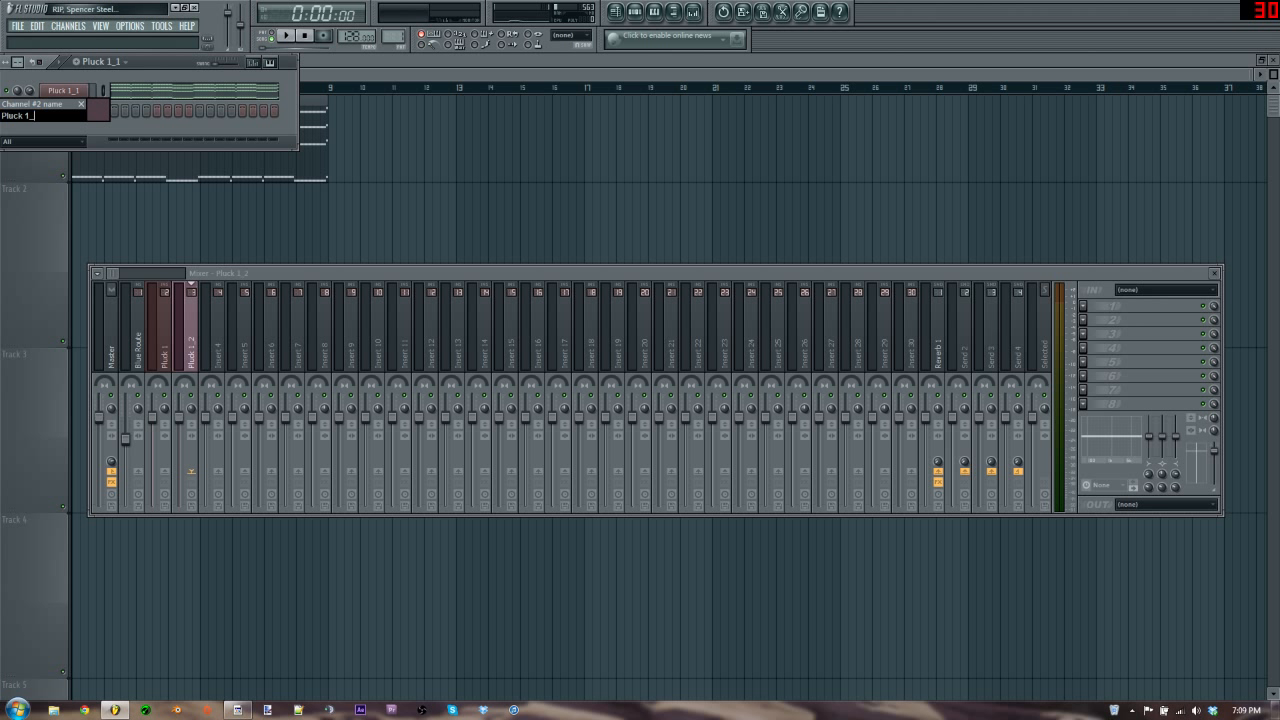
{"action": "key", "text": "Return"}
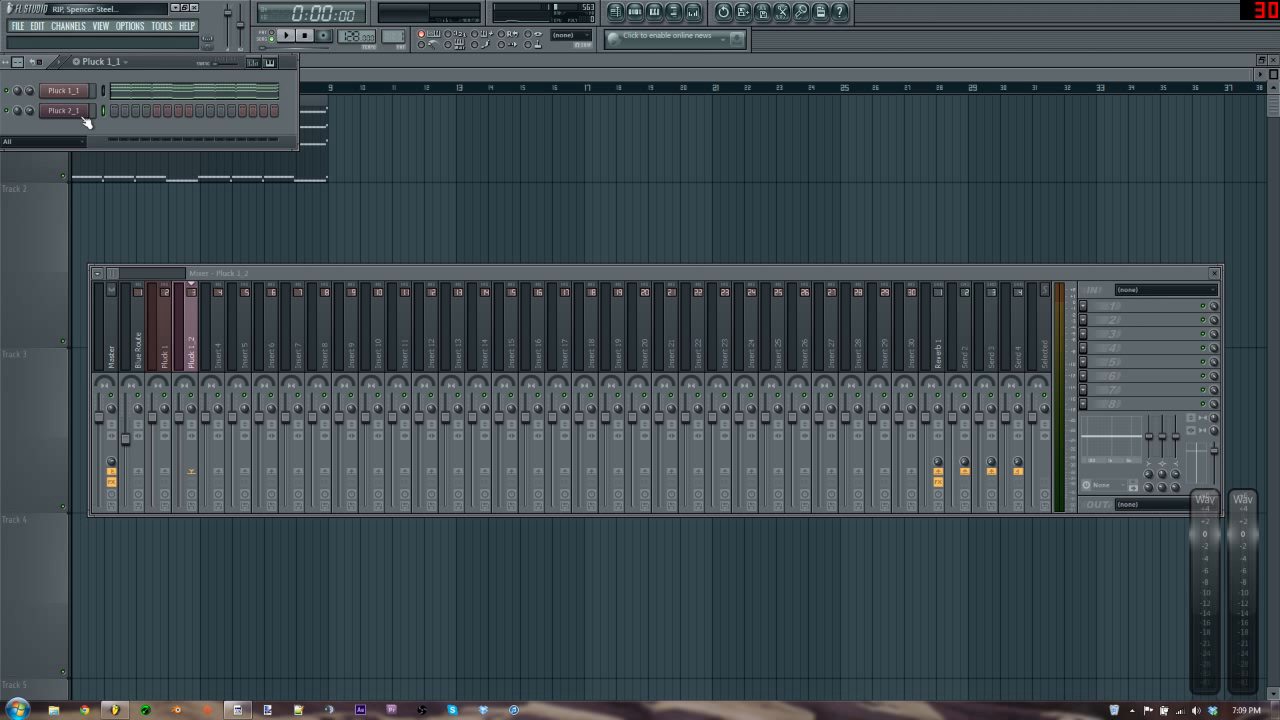
{"action": "double_click", "coordinate": [189, 348]}
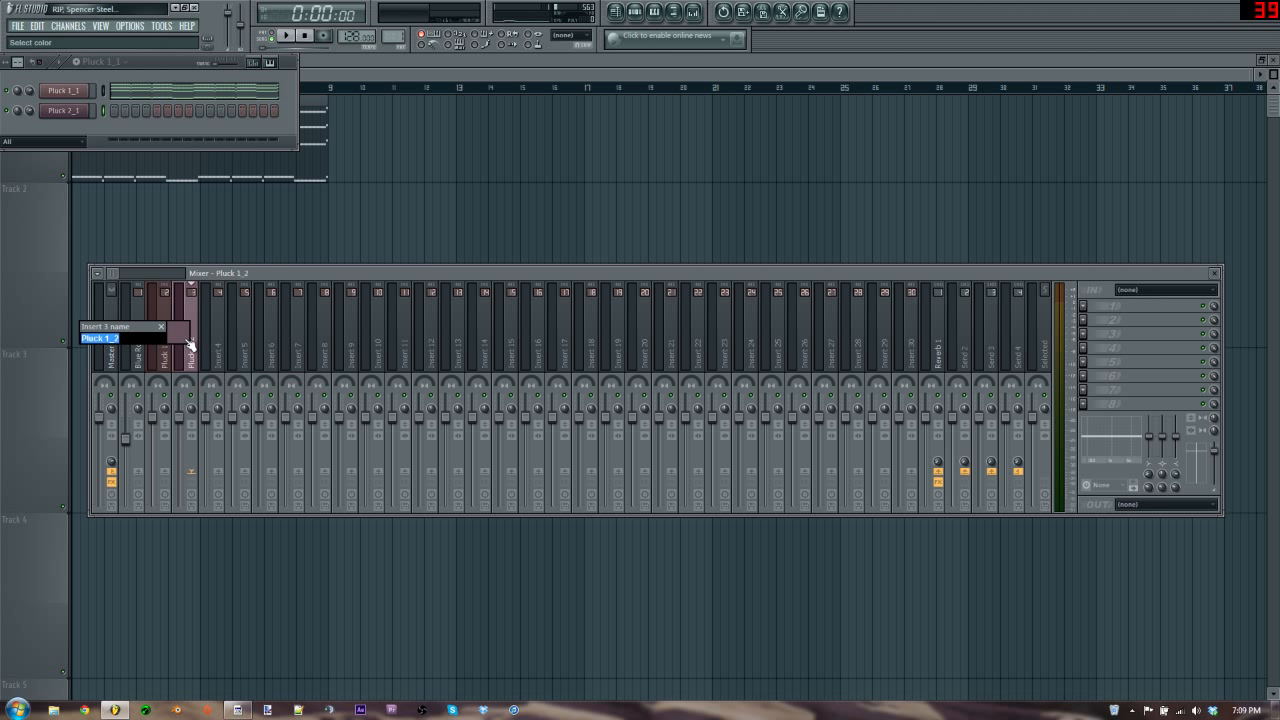
{"action": "type", "text": "Pluck 2"}
{"action": "key", "text": "Return"}
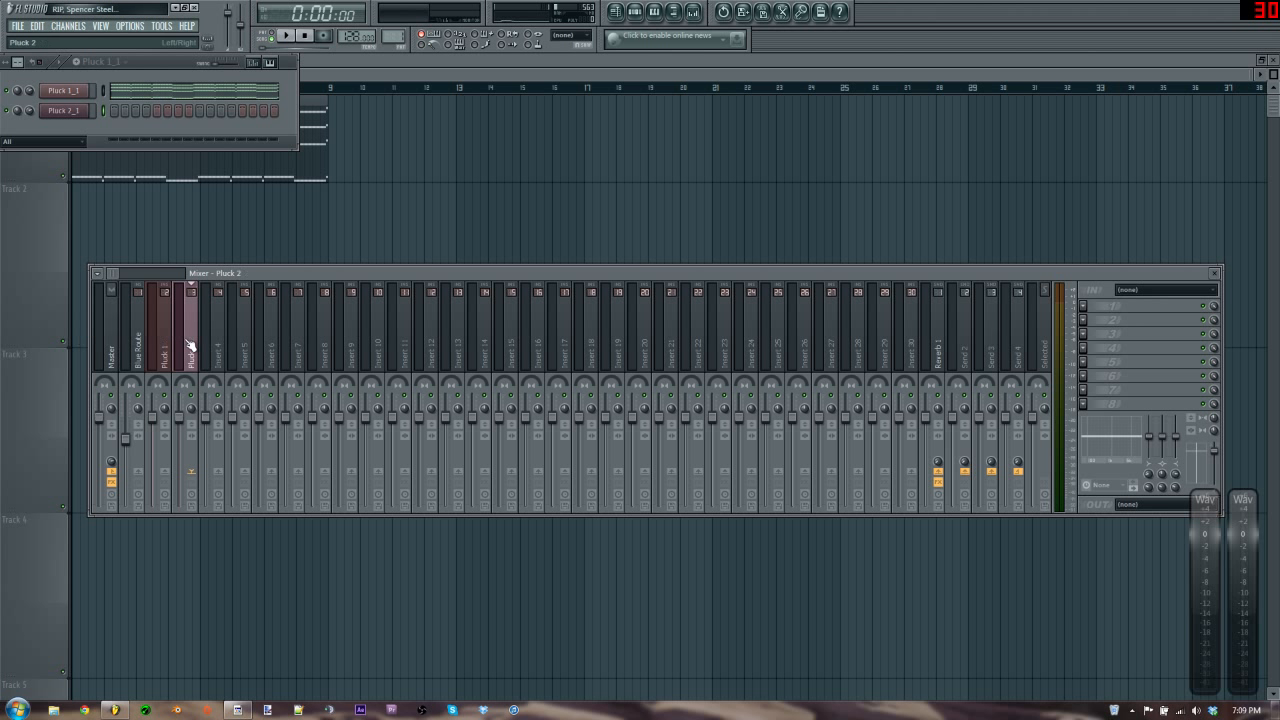
- Compare the routing of the Blue Route, Pluck 1 and Pluck 2 mixer tracks, finishing with Pluck 2 selected
{"action": "left_click", "coordinate": [166, 346]}
{"action": "left_click", "coordinate": [184, 341]}
{"action": "left_click", "coordinate": [166, 346]}
{"action": "left_click", "coordinate": [136, 359]}
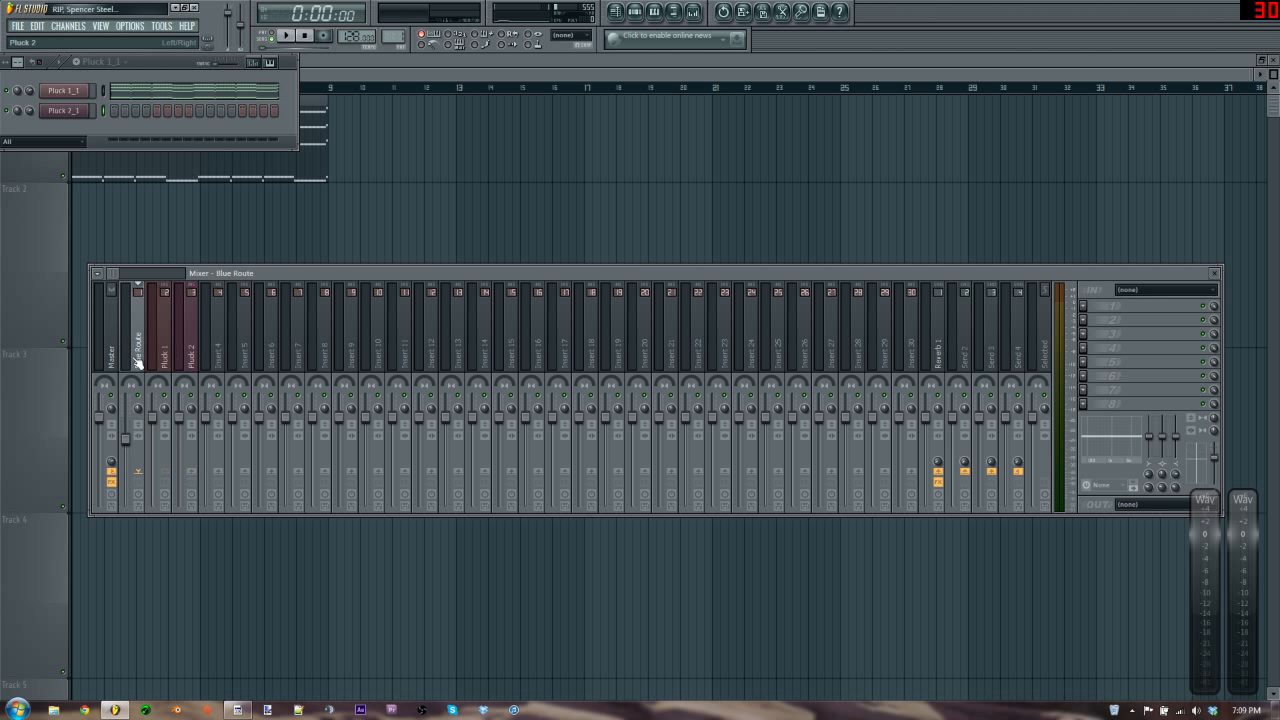
{"action": "left_click", "coordinate": [161, 347]}
{"action": "left_click", "coordinate": [184, 344]}
{"action": "left_click", "coordinate": [141, 348]}
{"action": "left_click", "coordinate": [182, 348]}
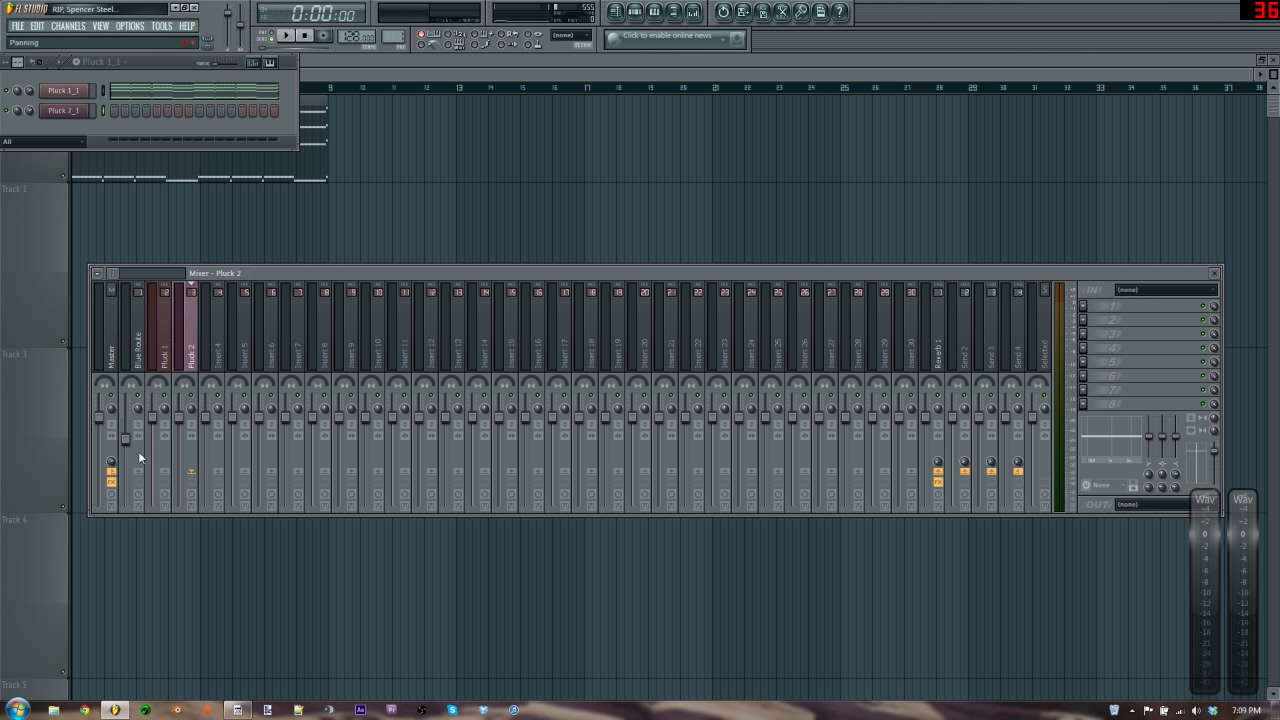
- Route the Pluck 2 mixer track to Blue Route instead of Master and open the Pluck 2_1 piano roll
{"action": "left_click", "coordinate": [139, 474]}
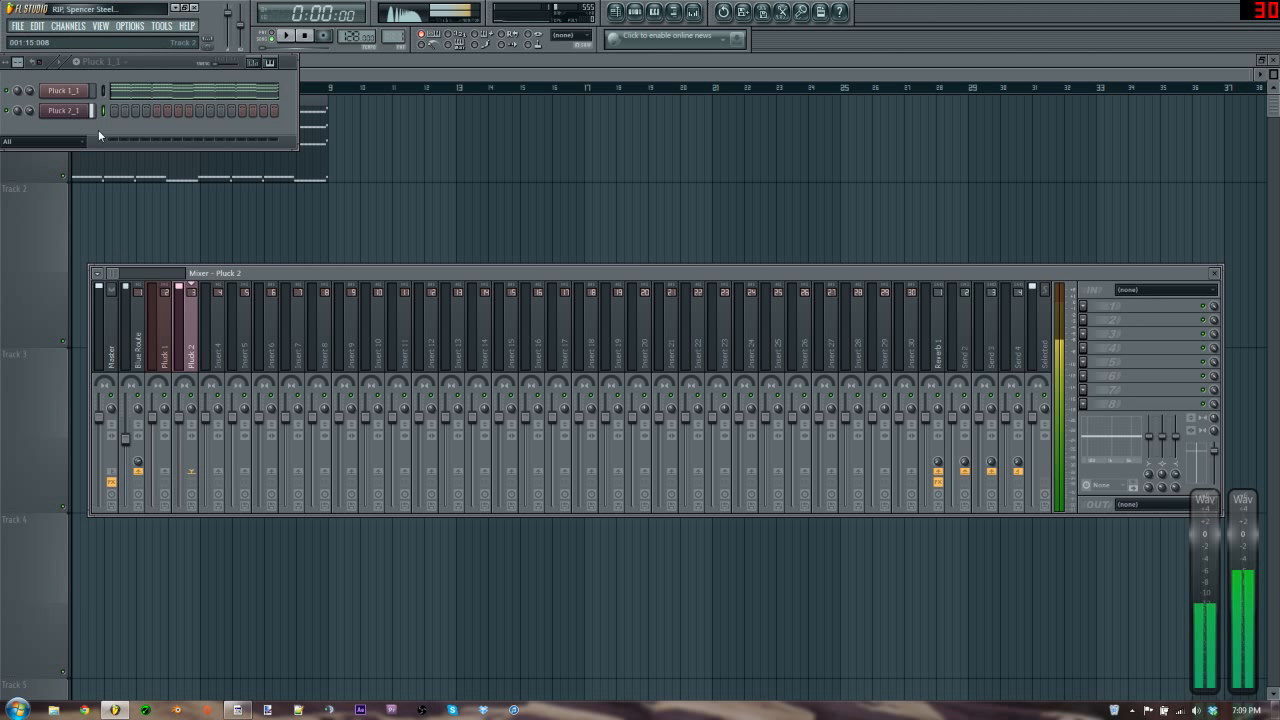
{"action": "right_click", "coordinate": [80, 110]}
{"action": "left_click", "coordinate": [120, 111]}
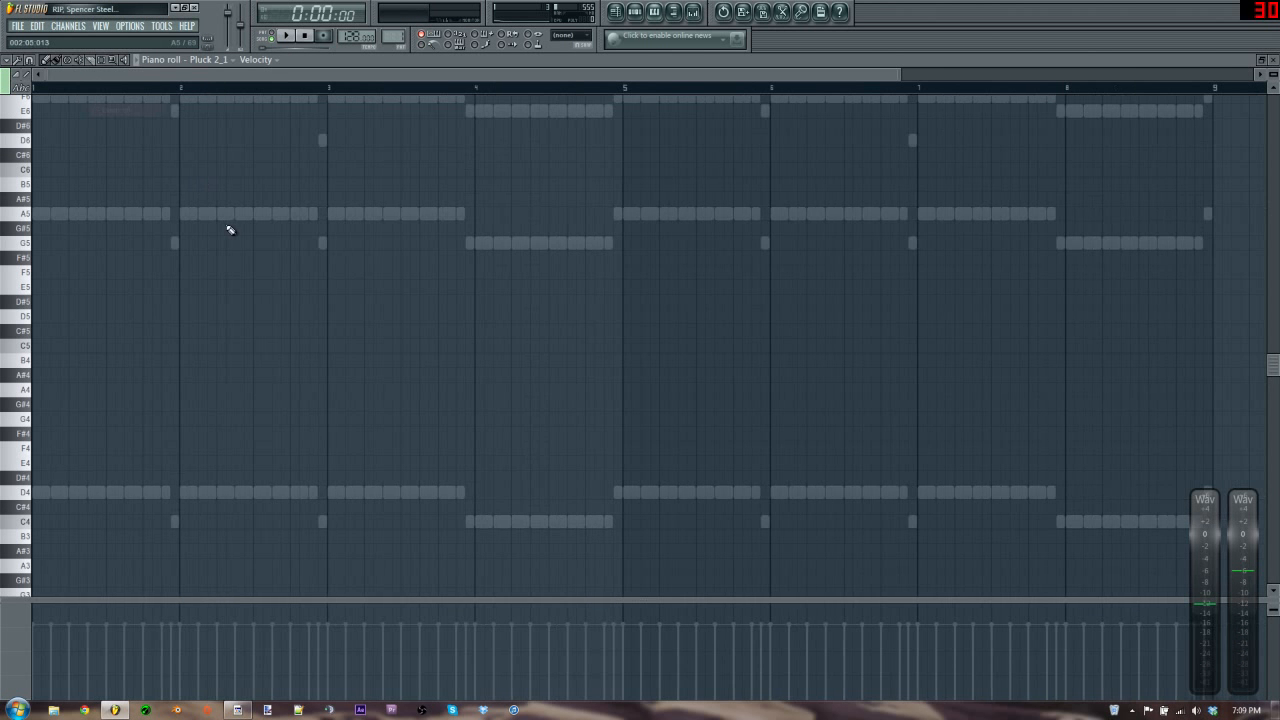
- Add an A6 note on the ninth step of bar 1 in Pluck 2_1 and make it two steps long
{"action": "key", "text": "space"}
{"action": "scroll", "coordinate": [228, 292], "scroll_direction": "up", "scroll_amount": 4}
{"action": "key", "text": "space"}
{"action": "left_click_drag", "start_coordinate": [117, 200], "coordinate": [108, 216]}
{"action": "key", "text": "space"}
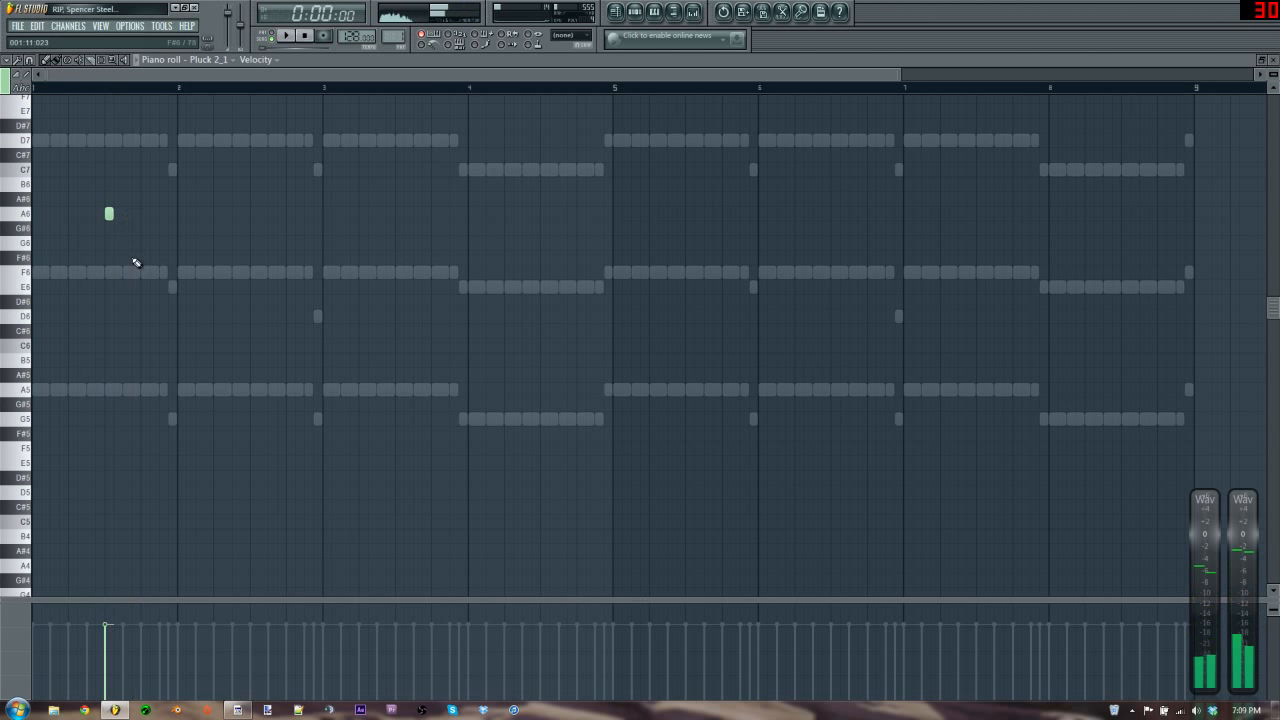
{"action": "scroll", "coordinate": [115, 248], "scroll_direction": "up", "scroll_amount": 4}
{"action": "key", "text": "space"}
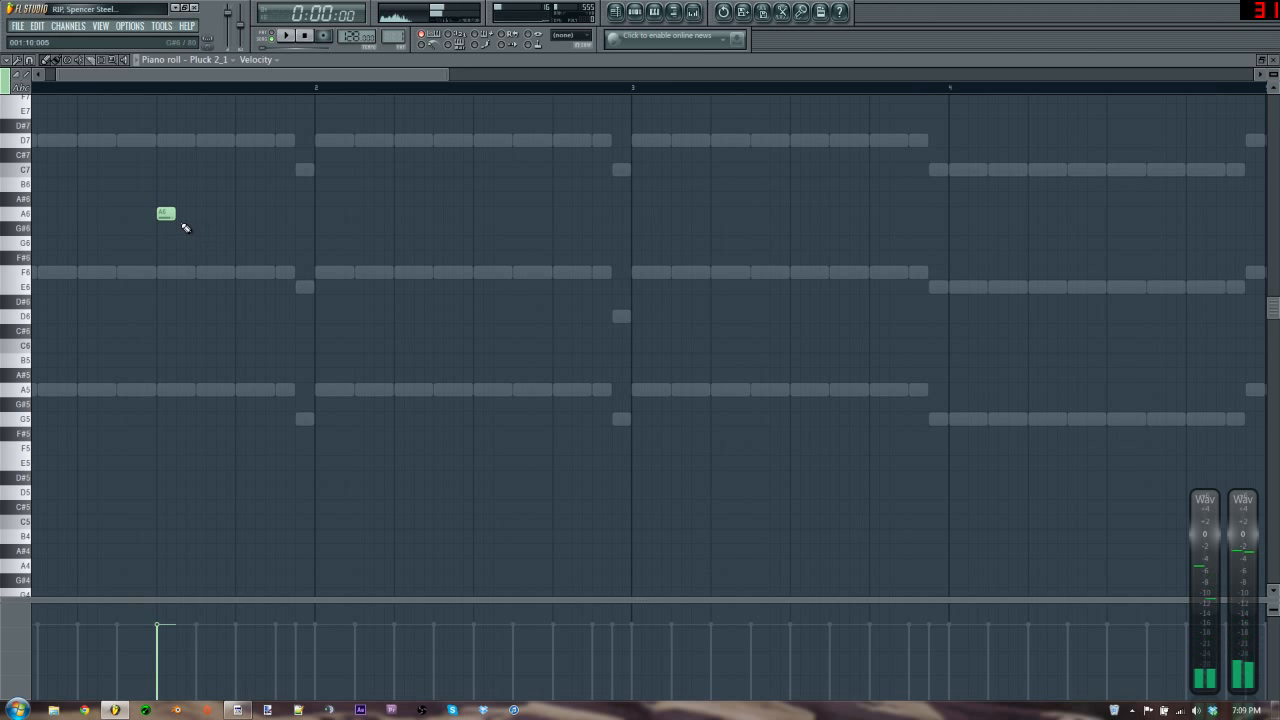
{"action": "left_click_drag", "start_coordinate": [189, 217], "coordinate": [196, 217]}
{"action": "key", "text": "space"}
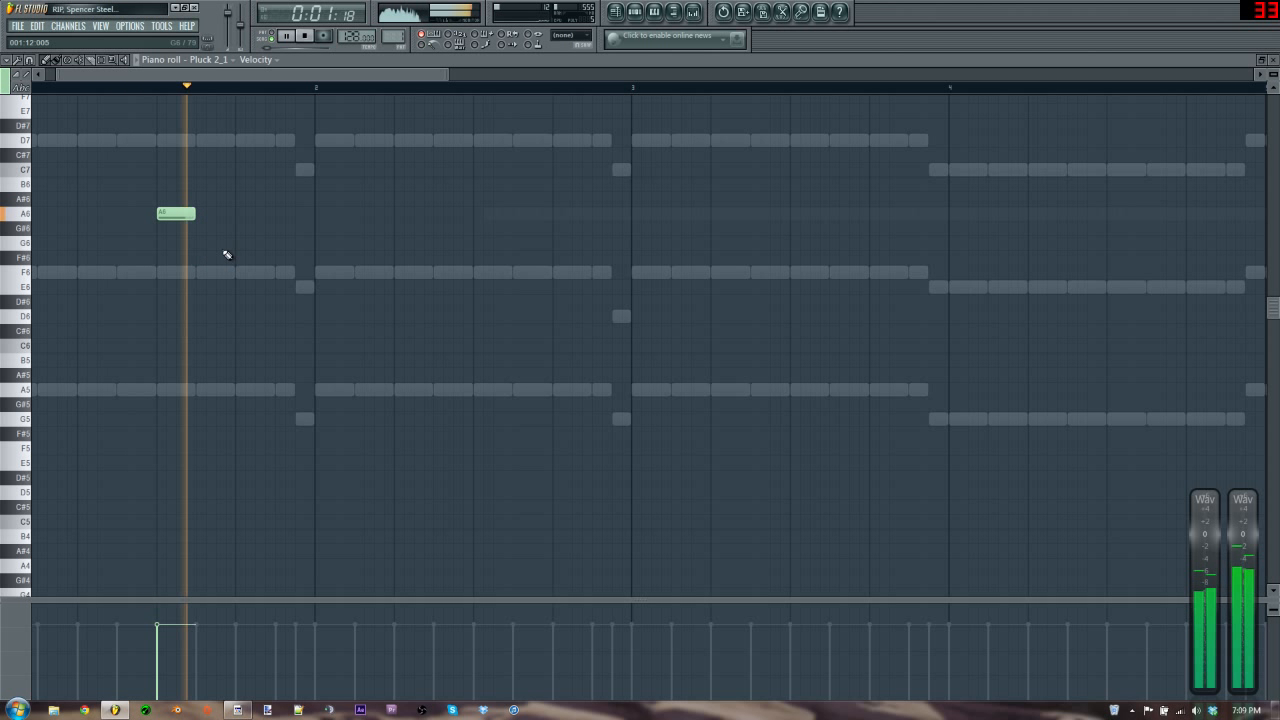
- Add two-step notes F6 on step 13 and D6 on step 15 of bar 1, and play back the pattern
{"action": "key", "text": "space"}
{"action": "left_click", "coordinate": [236, 273]}
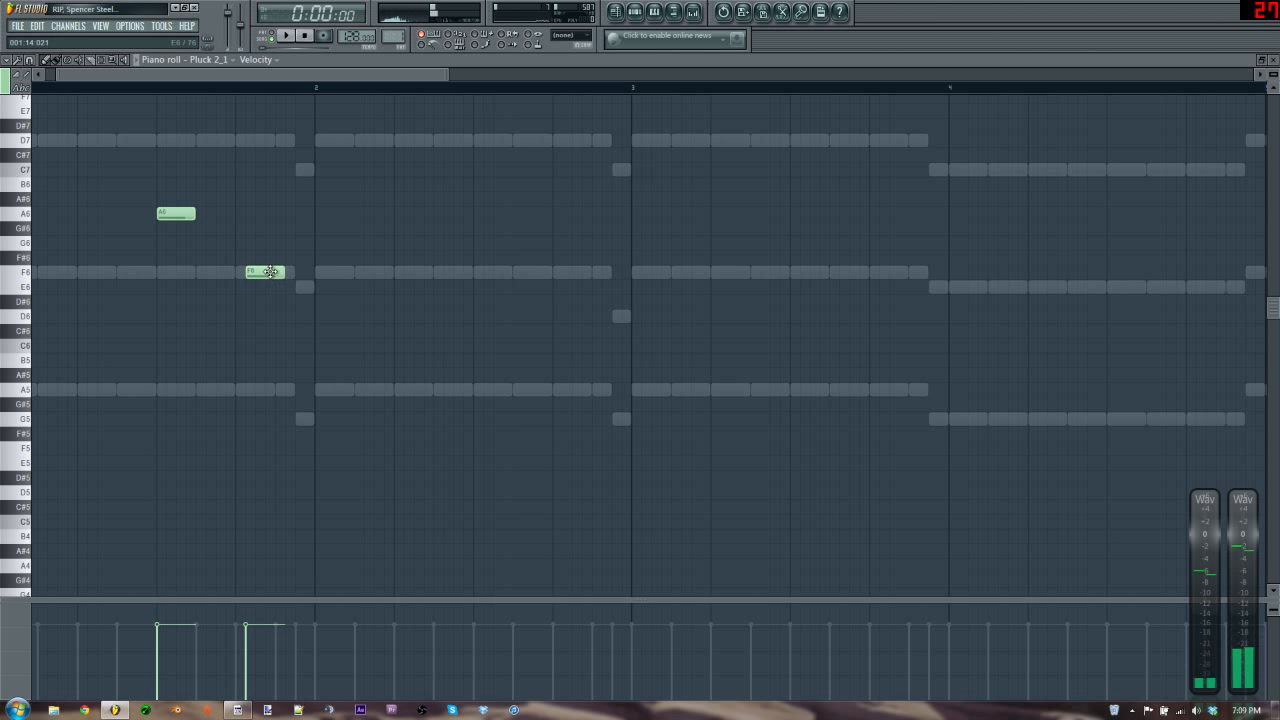
{"action": "left_click", "coordinate": [277, 313]}
{"action": "key", "text": "space"}
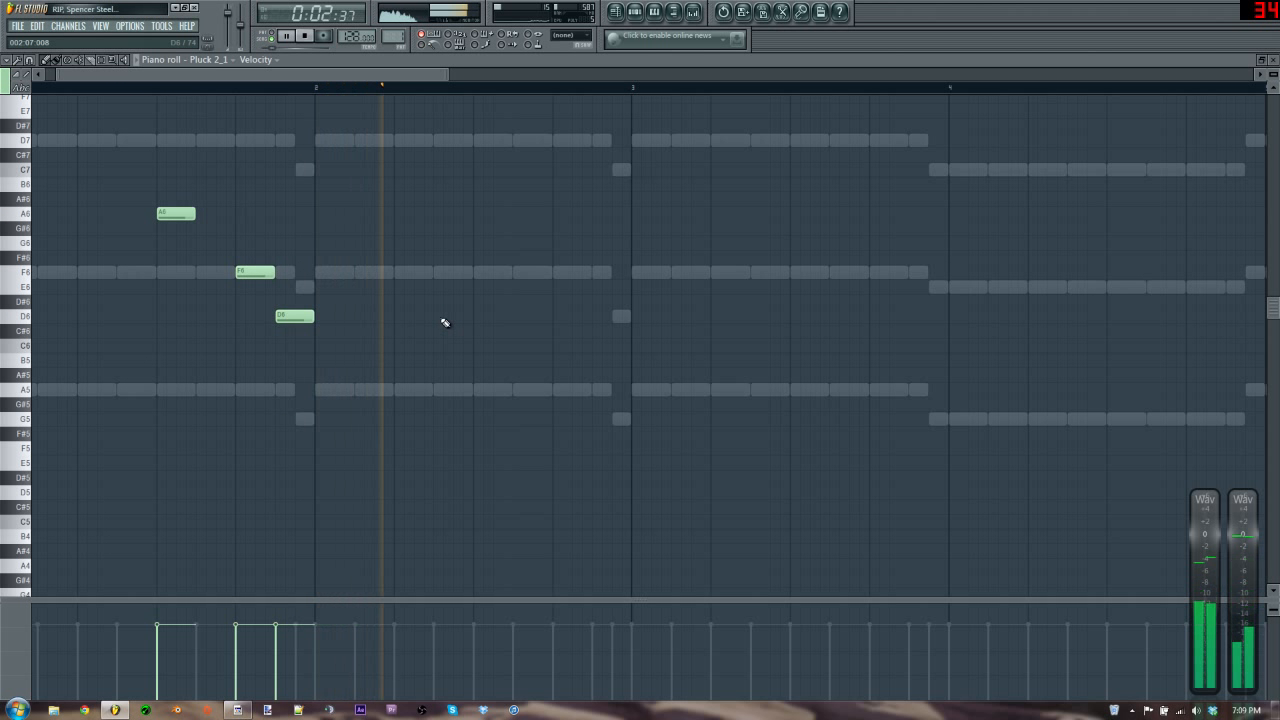
{"action": "key", "text": "space"}
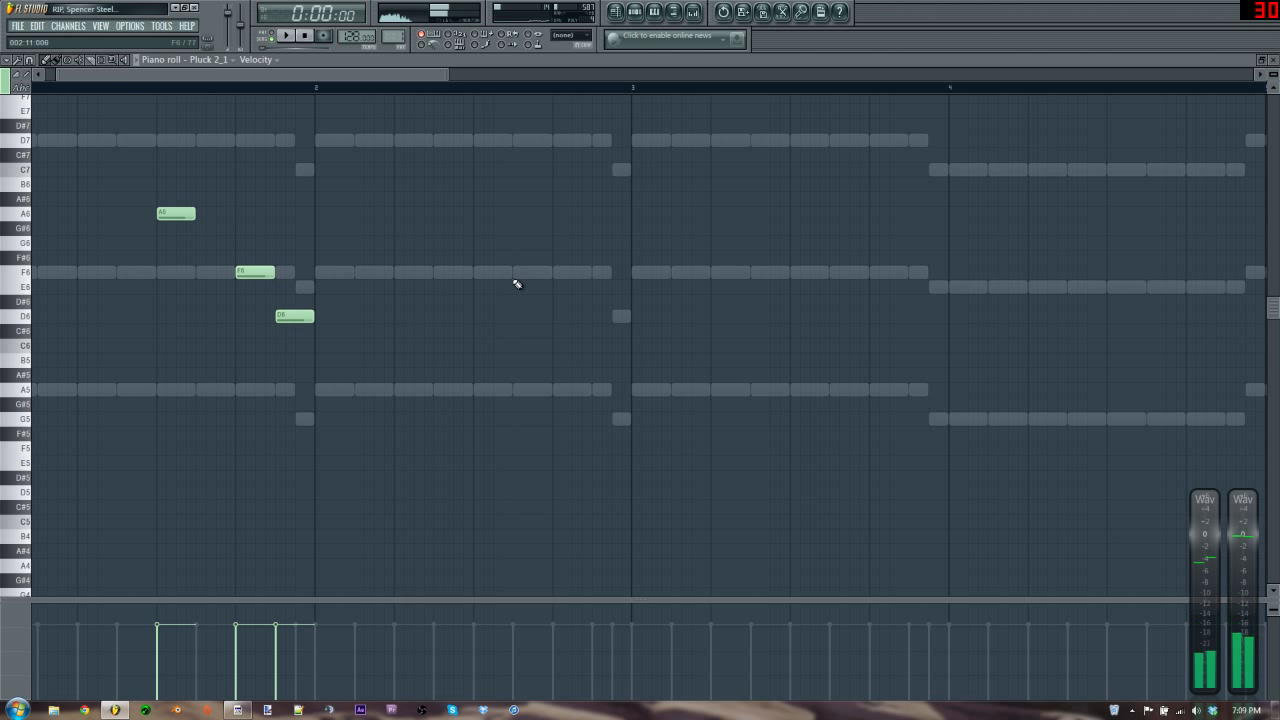
- Place two-step notes C6, D6 and A6 on steps 9, 11 and 15 of bar 2 and close the piano roll
{"action": "left_click", "coordinate": [478, 345]}
{"action": "left_click_drag", "start_coordinate": [516, 330], "coordinate": [540, 307]}
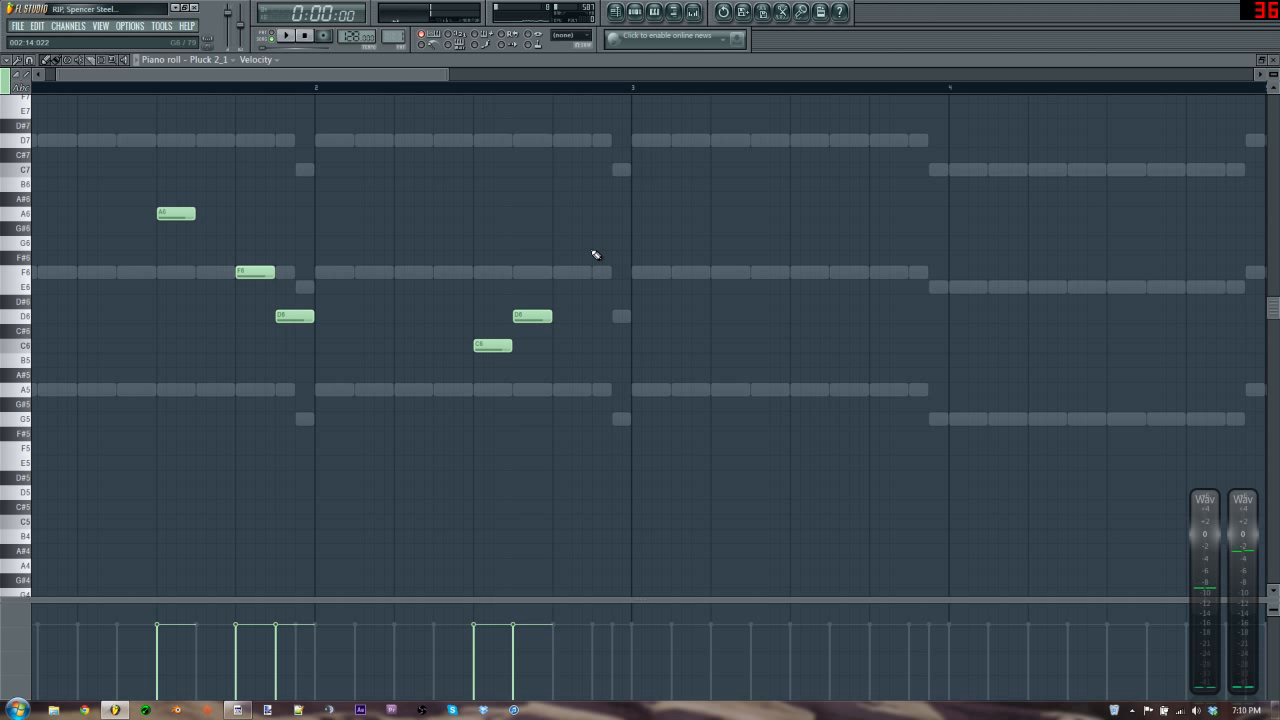
{"action": "left_click_drag", "start_coordinate": [606, 232], "coordinate": [597, 213]}
{"action": "key", "text": "Escape"}
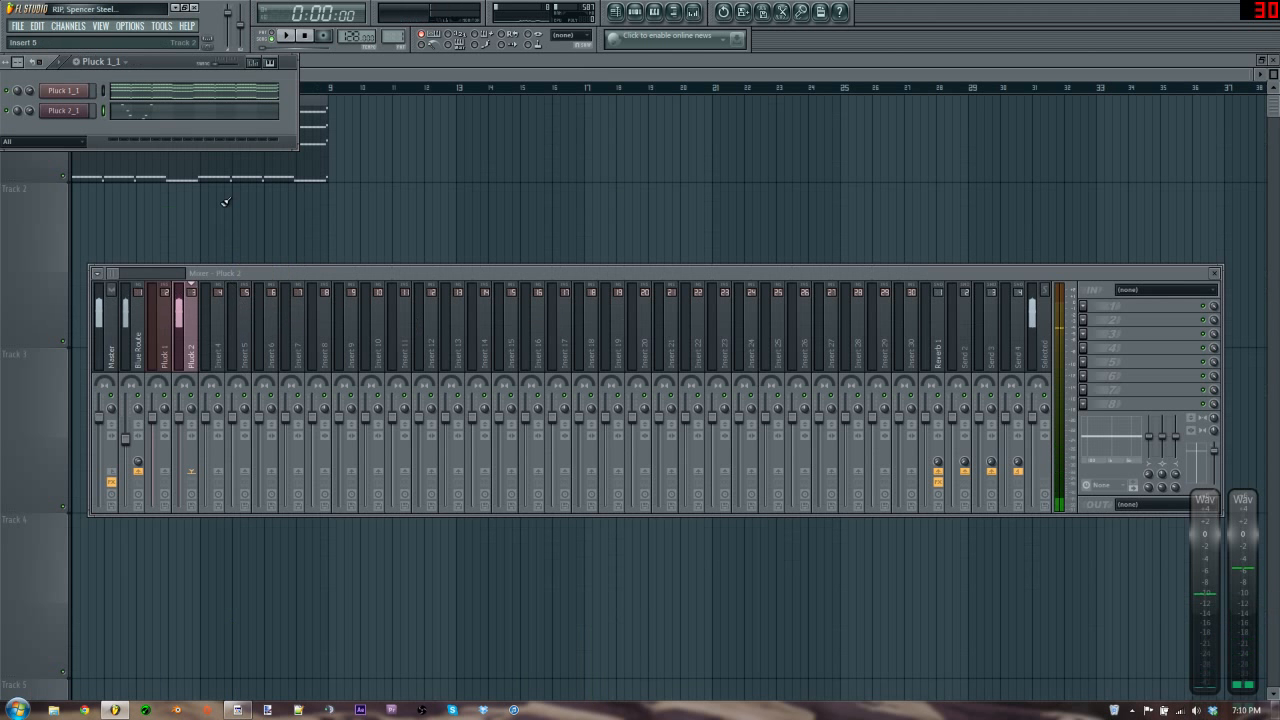
- Open the Harmless instrument of Pluck 2_1 and lower its pluck amount while auditioning notes
{"action": "left_click", "coordinate": [64, 111]}
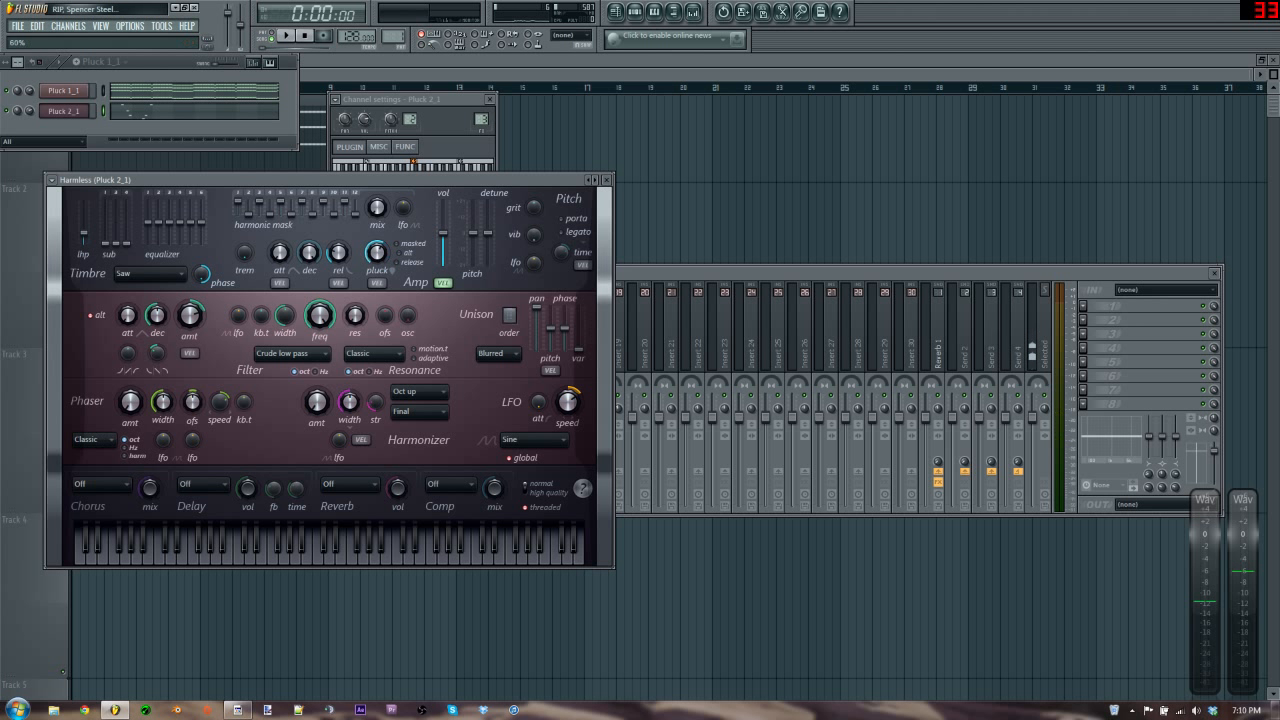
{"action": "key", "text": "z"}
{"action": "left_click_drag", "start_coordinate": [377, 252], "coordinate": [377, 261]}
{"action": "key", "text": "z"}
{"action": "key", "text": "z"}
{"action": "key", "text": "z"}
{"action": "key", "text": "z"}
- Adjust the decay of the Harmless filter envelope while auditioning the sound
{"action": "left_click_drag", "start_coordinate": [157, 316], "coordinate": [157, 332]}
{"action": "key", "text": "z"}
{"action": "key", "text": "z"}
{"action": "key", "text": "z"}
{"action": "key", "text": "z"}
{"action": "key", "text": "z"}
{"action": "left_click_drag", "start_coordinate": [157, 316], "coordinate": [128, 299]}
{"action": "key", "text": "z"}
{"action": "key", "text": "z"}
{"action": "key", "text": "z"}
- Readjust the pluck knob in the Amp section and audition the sound with repeated notes
{"action": "left_click_drag", "start_coordinate": [371, 256], "coordinate": [371, 206]}
{"action": "key", "text": "z"}
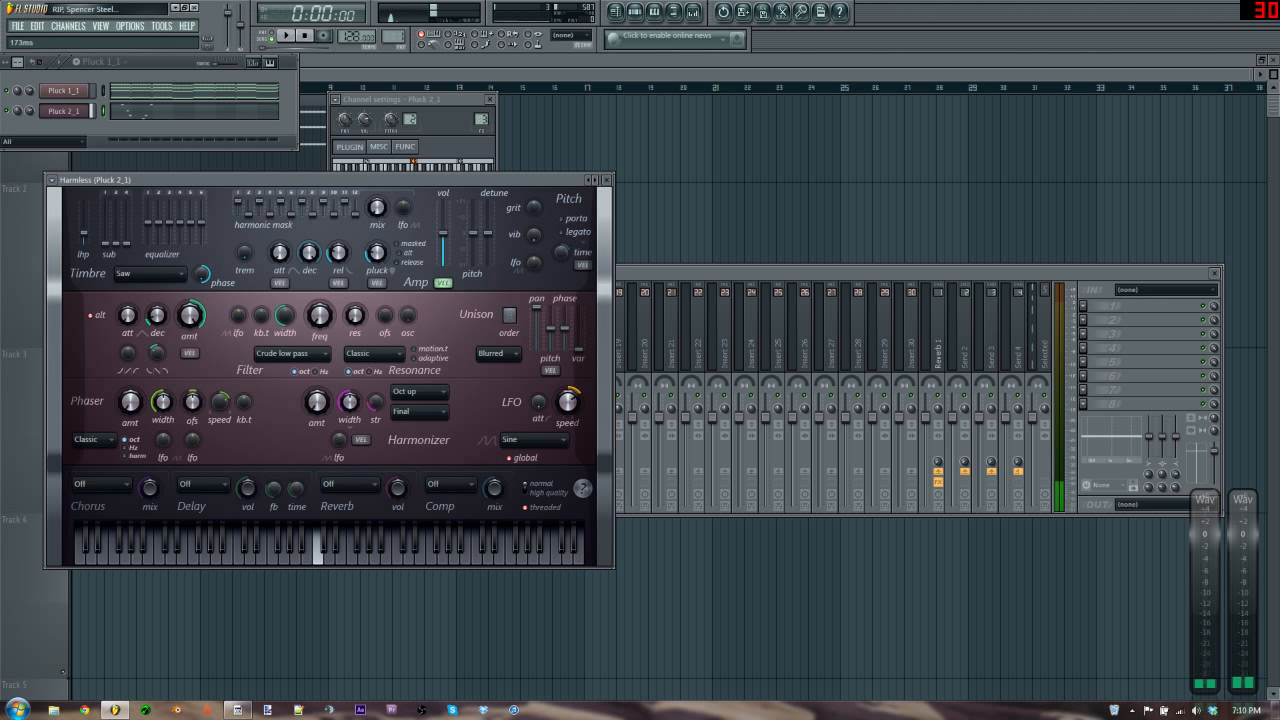
{"action": "key", "text": "z"}
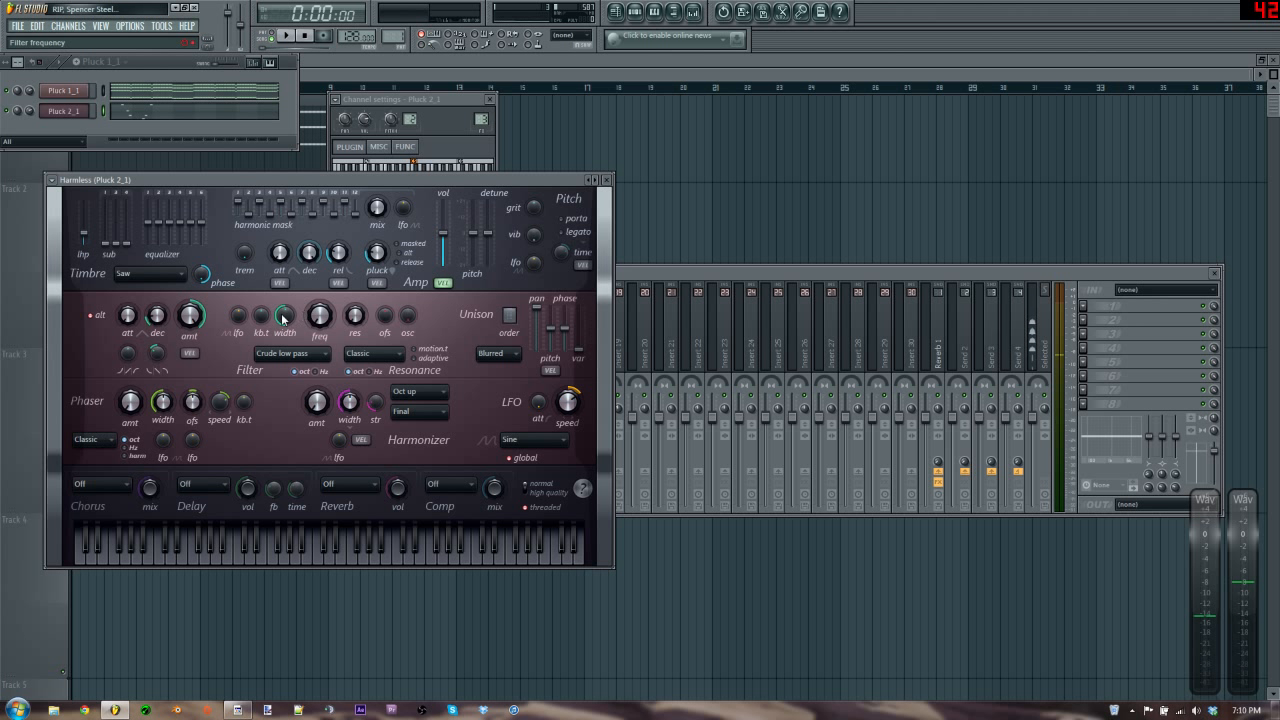
{"action": "key", "text": "z"}
{"action": "key", "text": "z"}
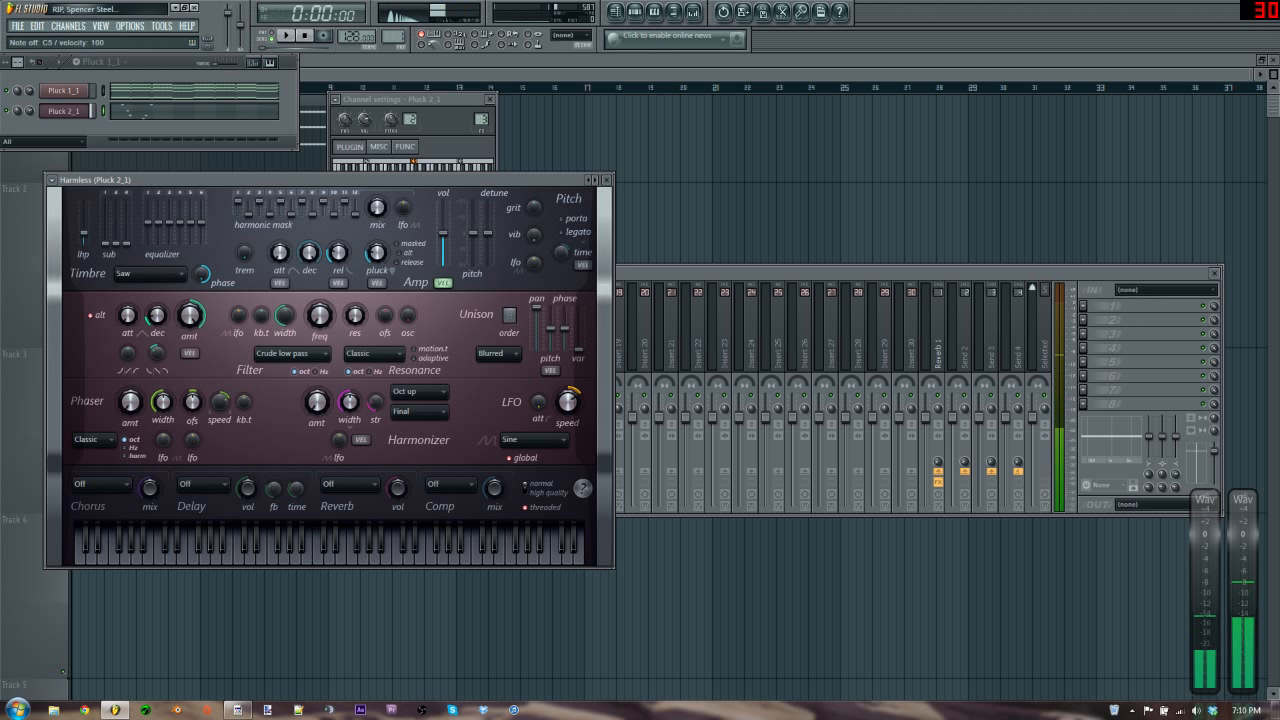
{"action": "key", "text": "z"}
- Lower the filter envelope amount to 30% and raise the filter frequency, auditioning the sound
{"action": "left_click_drag", "start_coordinate": [190, 316], "coordinate": [190, 340]}
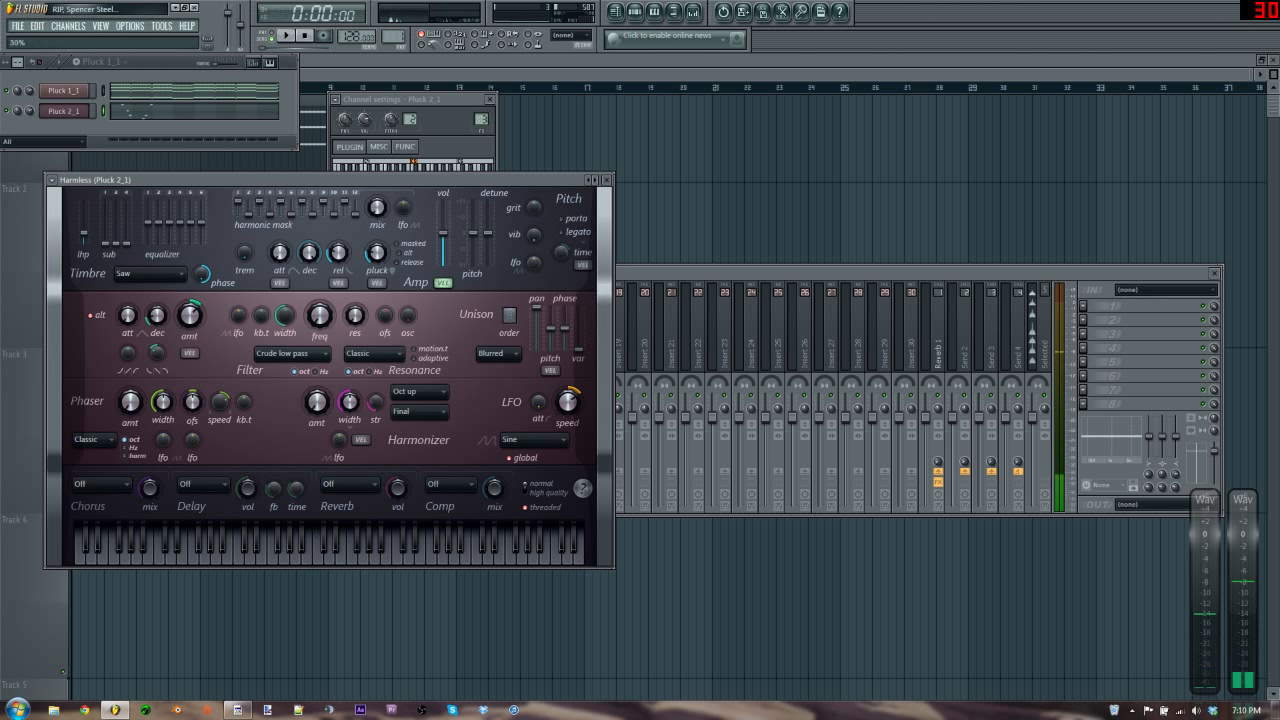
{"action": "key", "text": "z"}
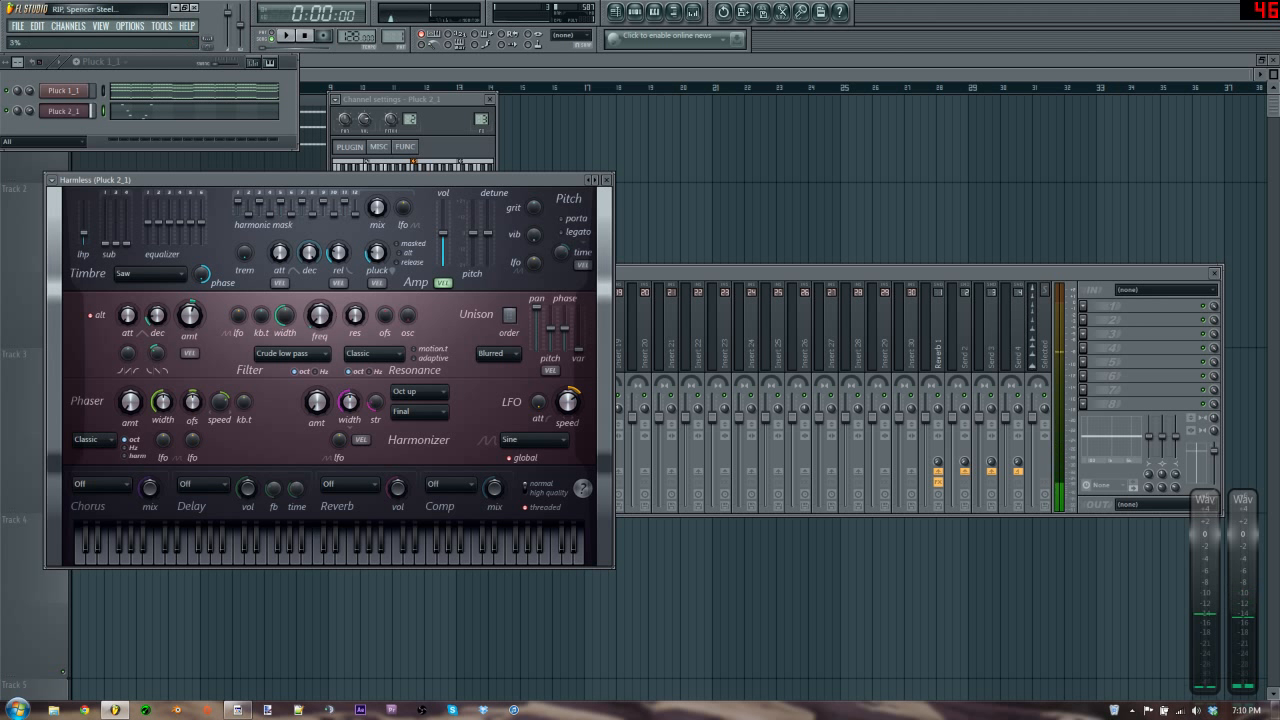
{"action": "key", "text": "z"}
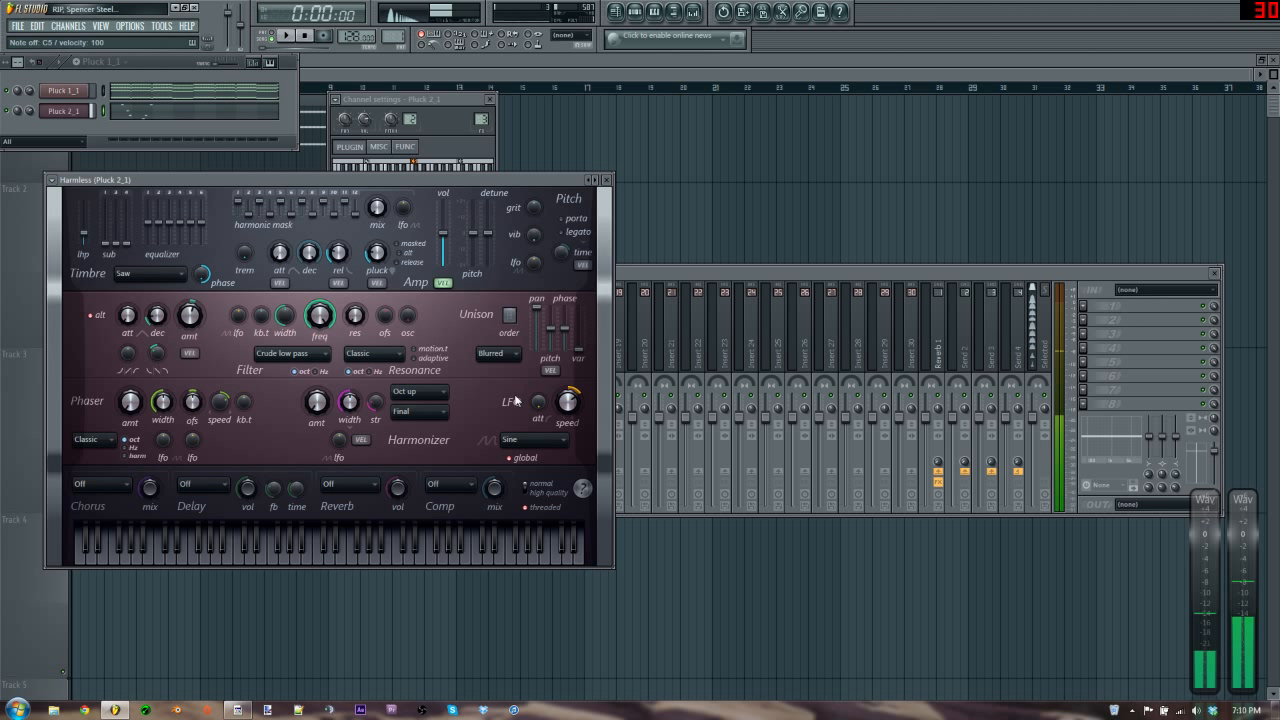
- Set the Harmless compression type to Heating and adjust its mix while auditioning notes
{"action": "left_click", "coordinate": [460, 487]}
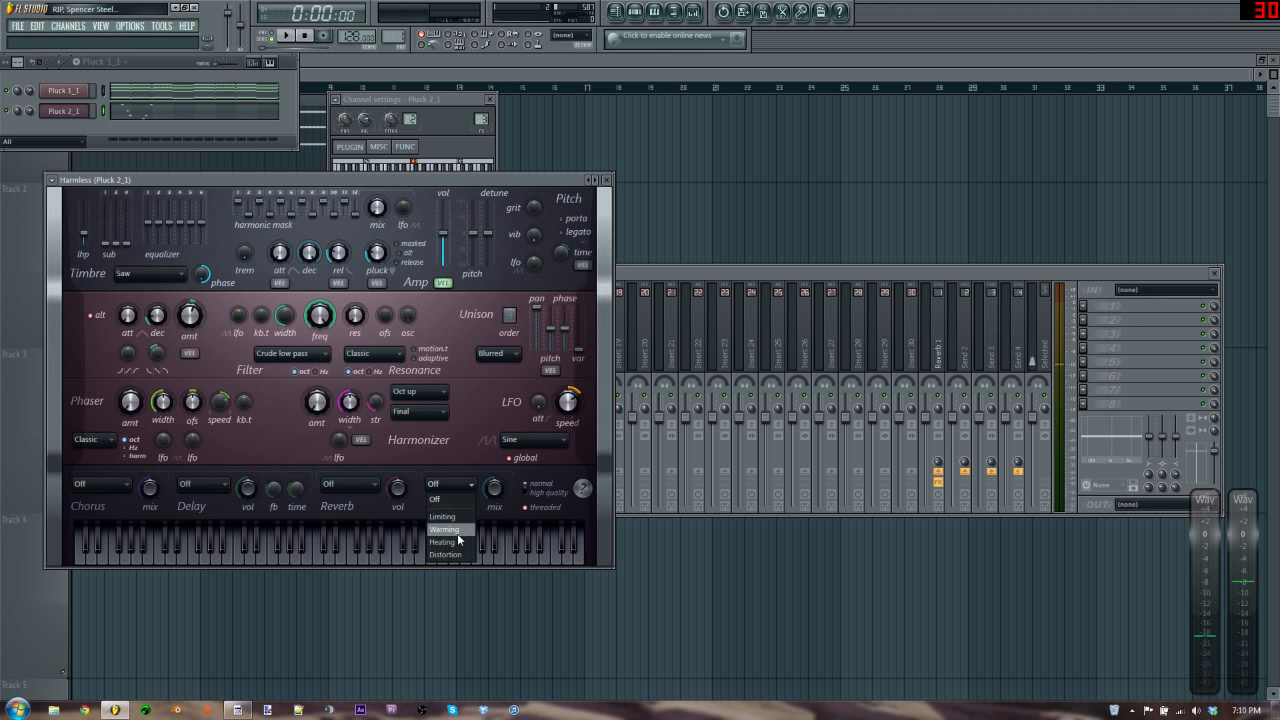
{"action": "left_click", "coordinate": [458, 544]}
{"action": "key", "text": "z"}
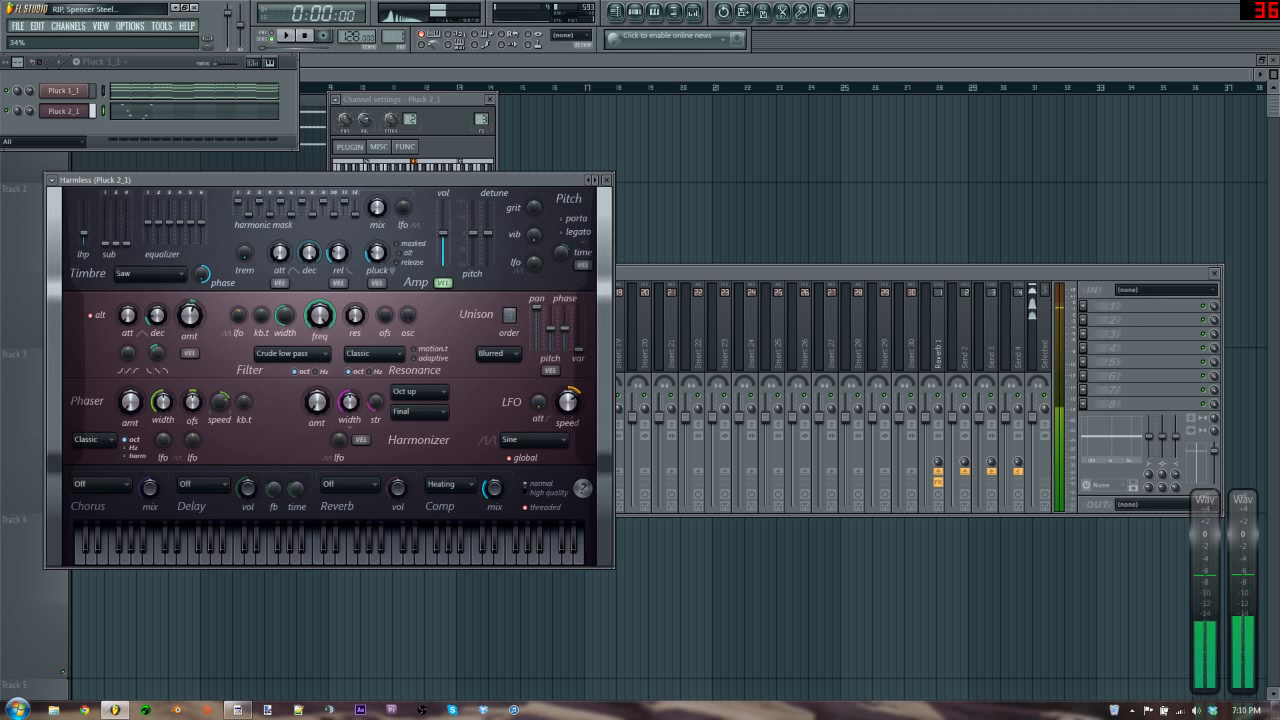
{"action": "left_click_drag", "start_coordinate": [494, 488], "coordinate": [494, 450]}
{"action": "key", "text": "z"}
{"action": "key", "text": "z"}
{"action": "key", "text": "z"}
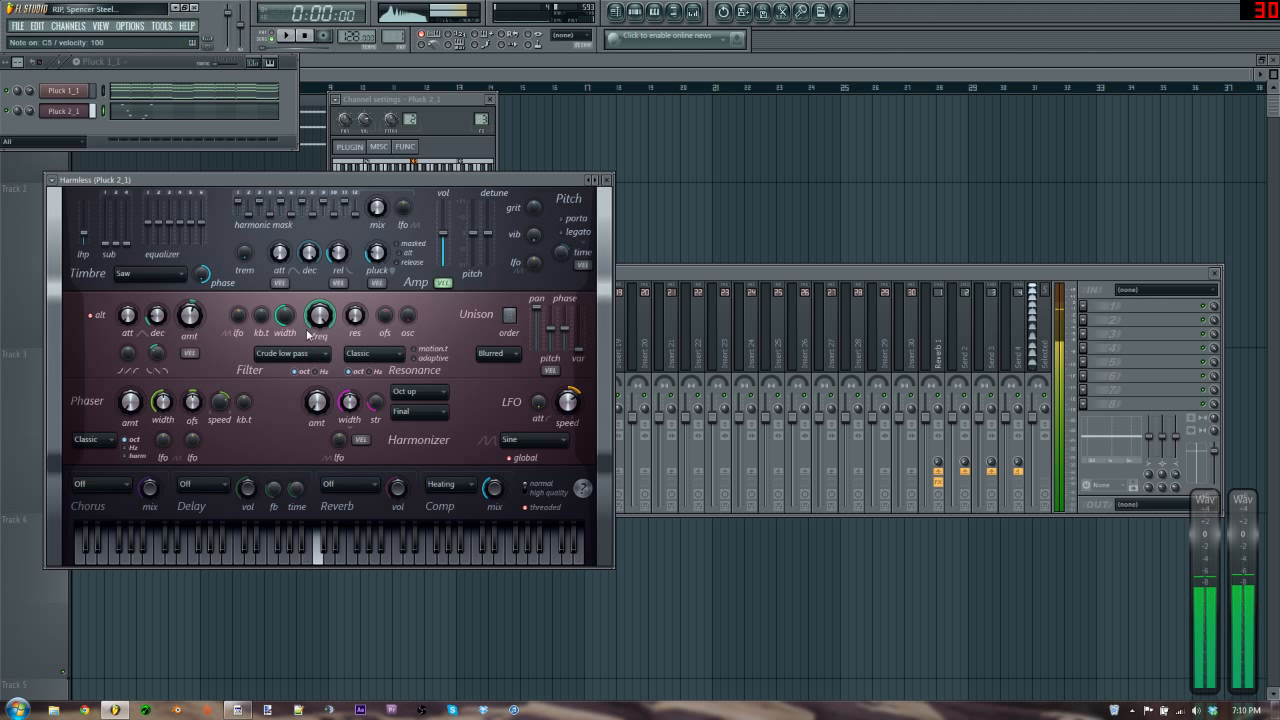
- Set the Harmless delay type to Ping-pong and play the pattern to hear it in context
{"action": "key", "text": "space"}
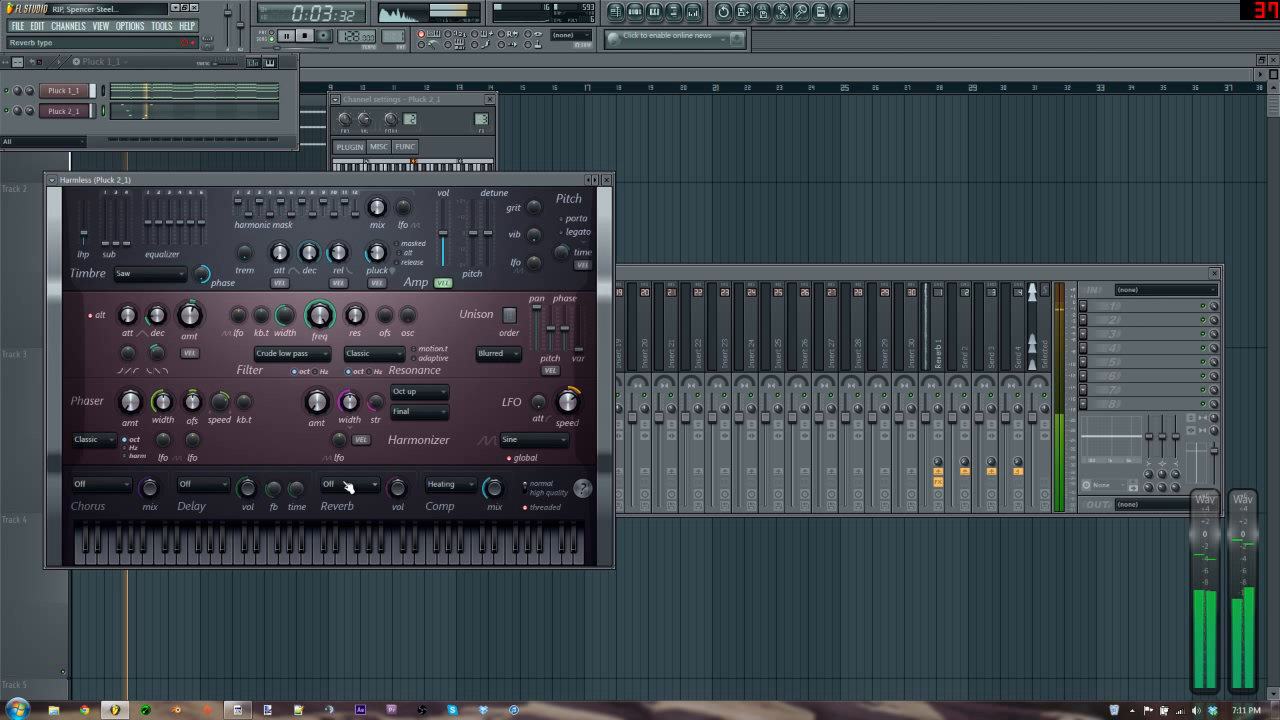
{"action": "left_click", "coordinate": [205, 484]}
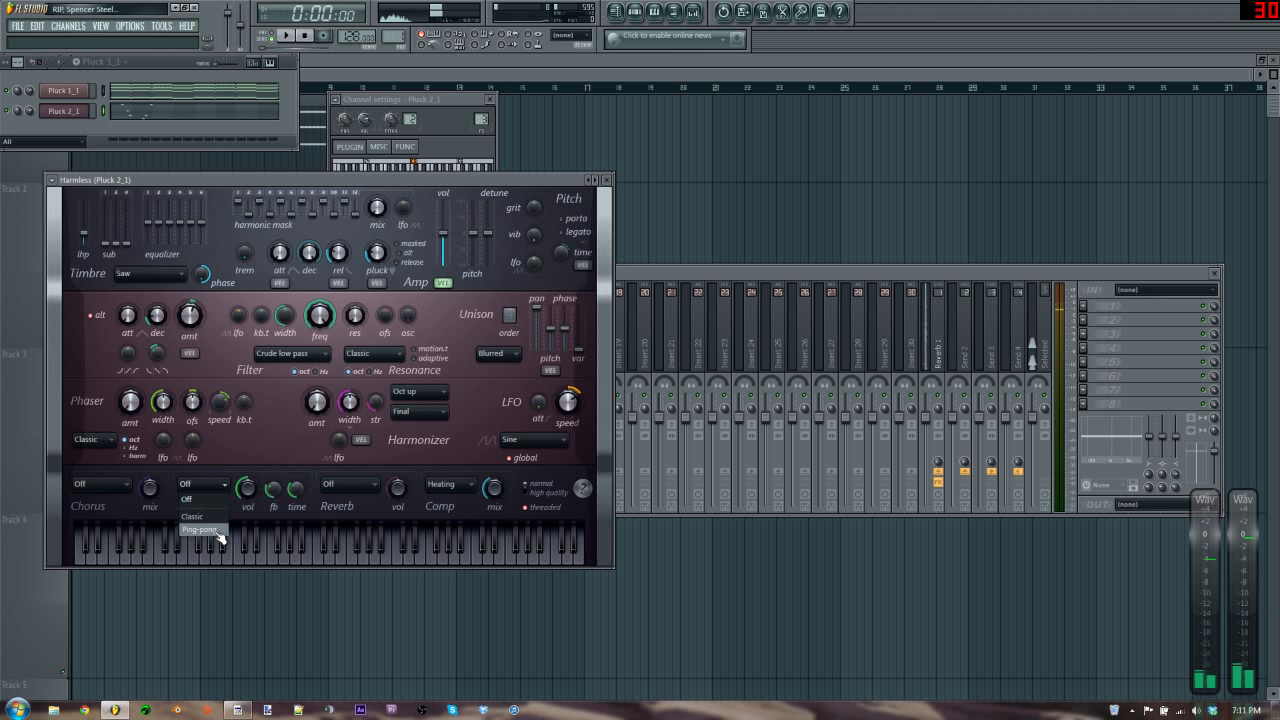
{"action": "left_click", "coordinate": [208, 530]}
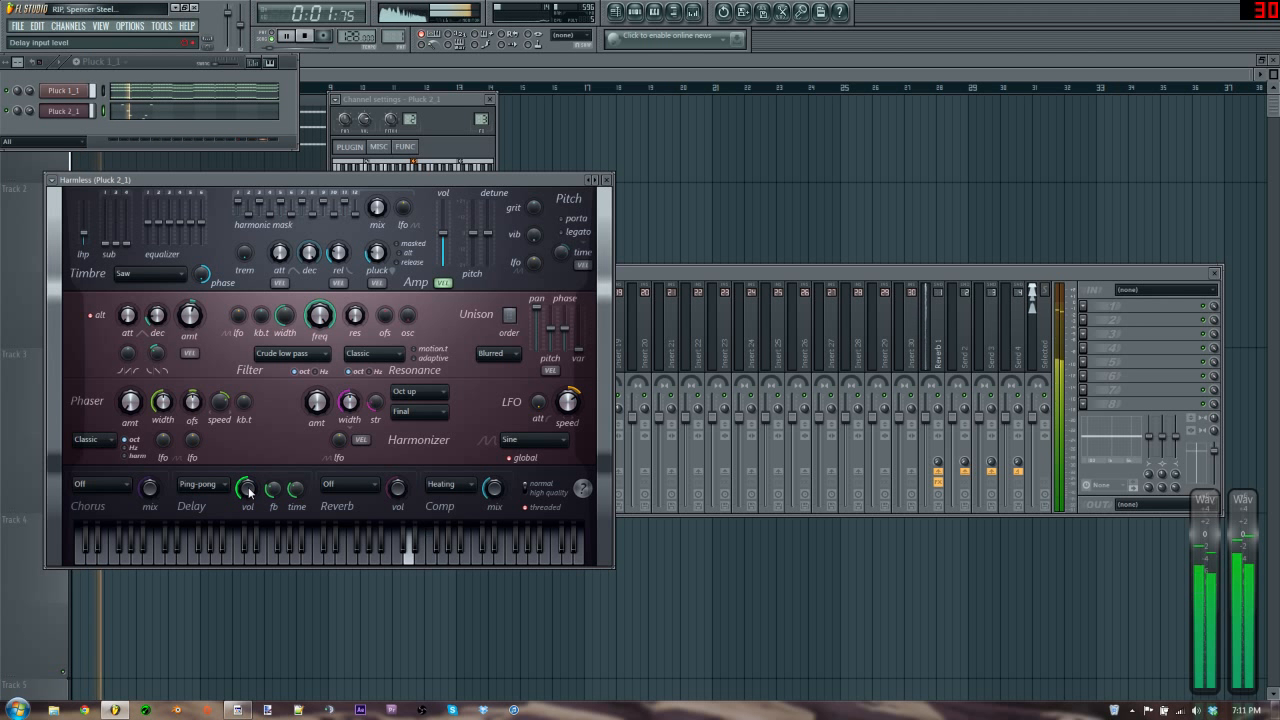
{"action": "key", "text": "space"}
- Duplicate all Pluck 2_1 notes one octave lower in the piano roll and play the pattern
{"action": "left_click", "coordinate": [139, 115]}
{"action": "key", "text": "ctrl+a"}
{"action": "key", "text": "ctrl+c"}
{"action": "key", "text": "ctrl+v"}
{"action": "key", "text": "ctrl+Down"}
{"action": "key", "text": "space"}
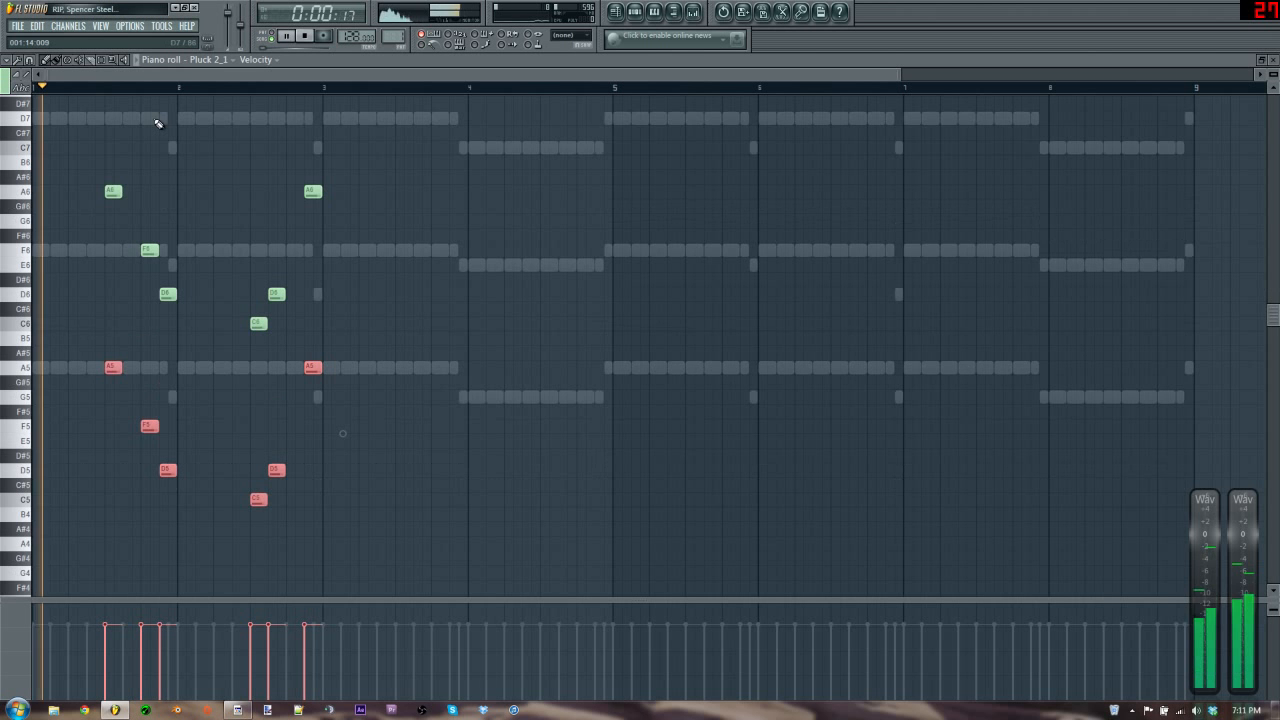
- Duplicate the bar 2 notes of both octaves into bar 3 of Pluck 2_1 and play the pattern
{"action": "left_click", "coordinate": [443, 277]}
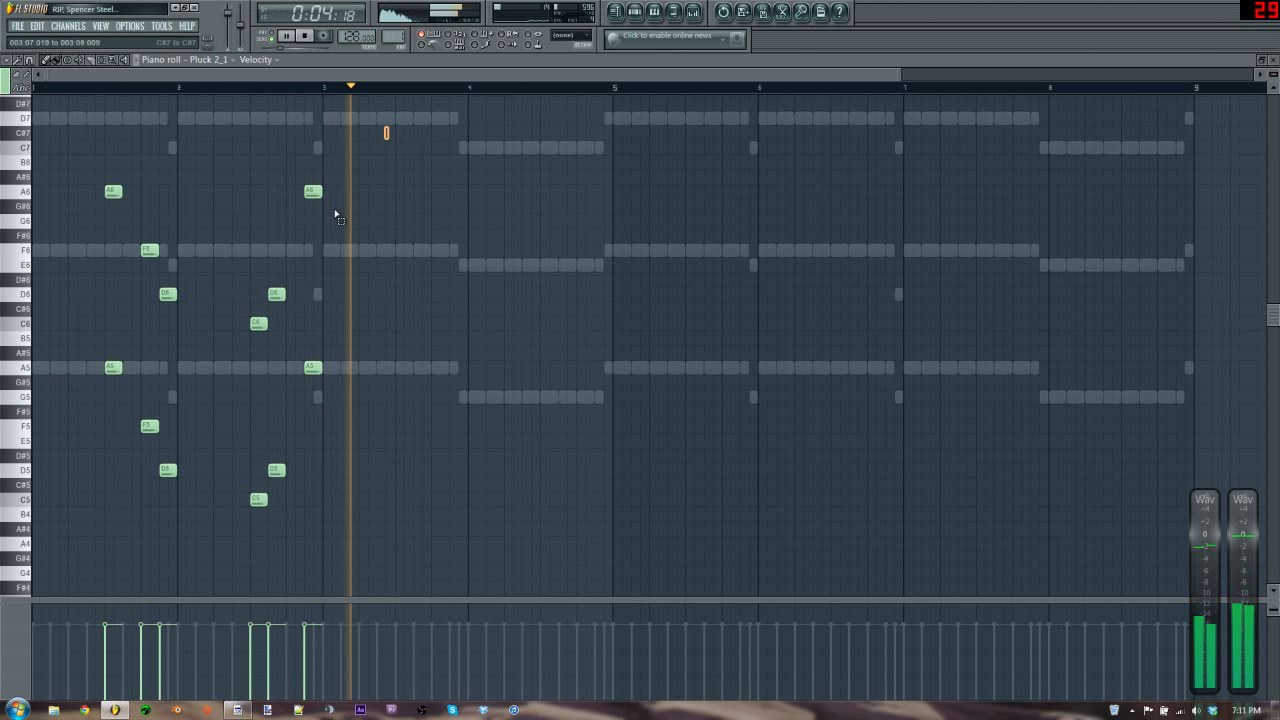
{"action": "left_click_drag", "start_coordinate": [389, 127], "coordinate": [230, 550]}
{"action": "key", "text": "space"}
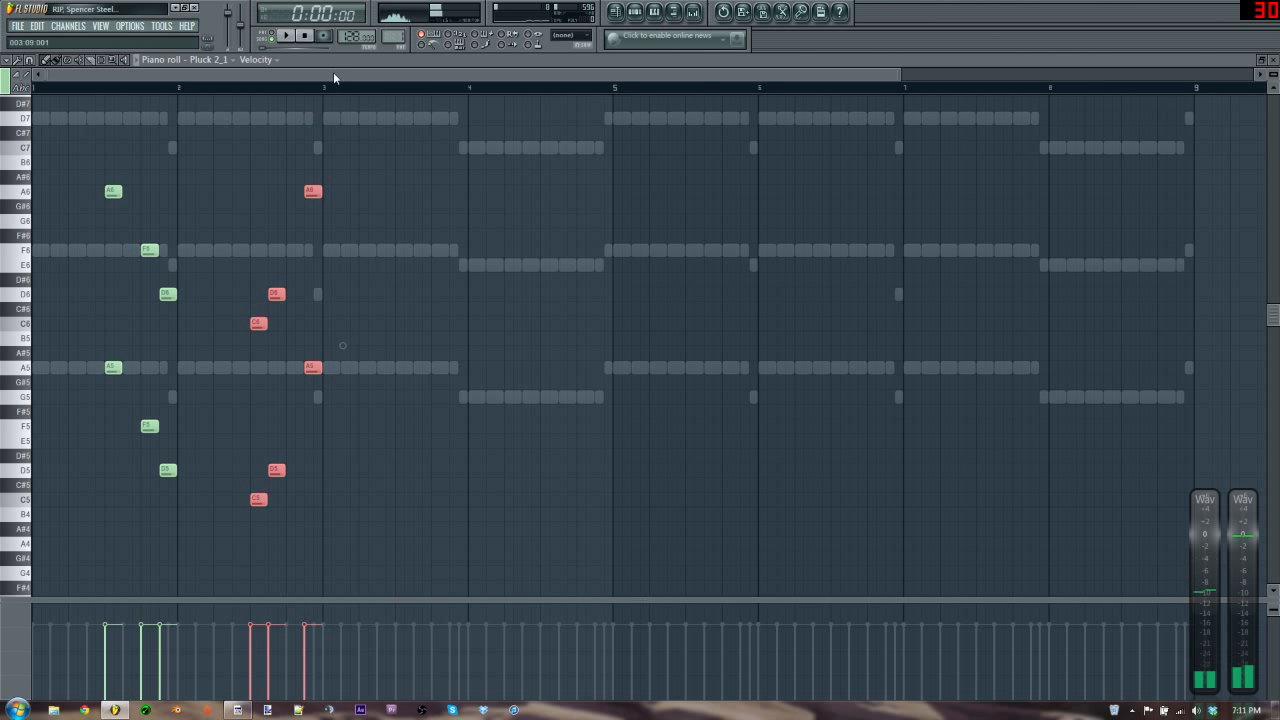
{"action": "left_click_drag", "start_coordinate": [334, 78], "coordinate": [496, 79]}
{"action": "key", "text": "ctrl+b"}
{"action": "left_click", "coordinate": [395, 187]}
{"action": "key", "text": "space"}
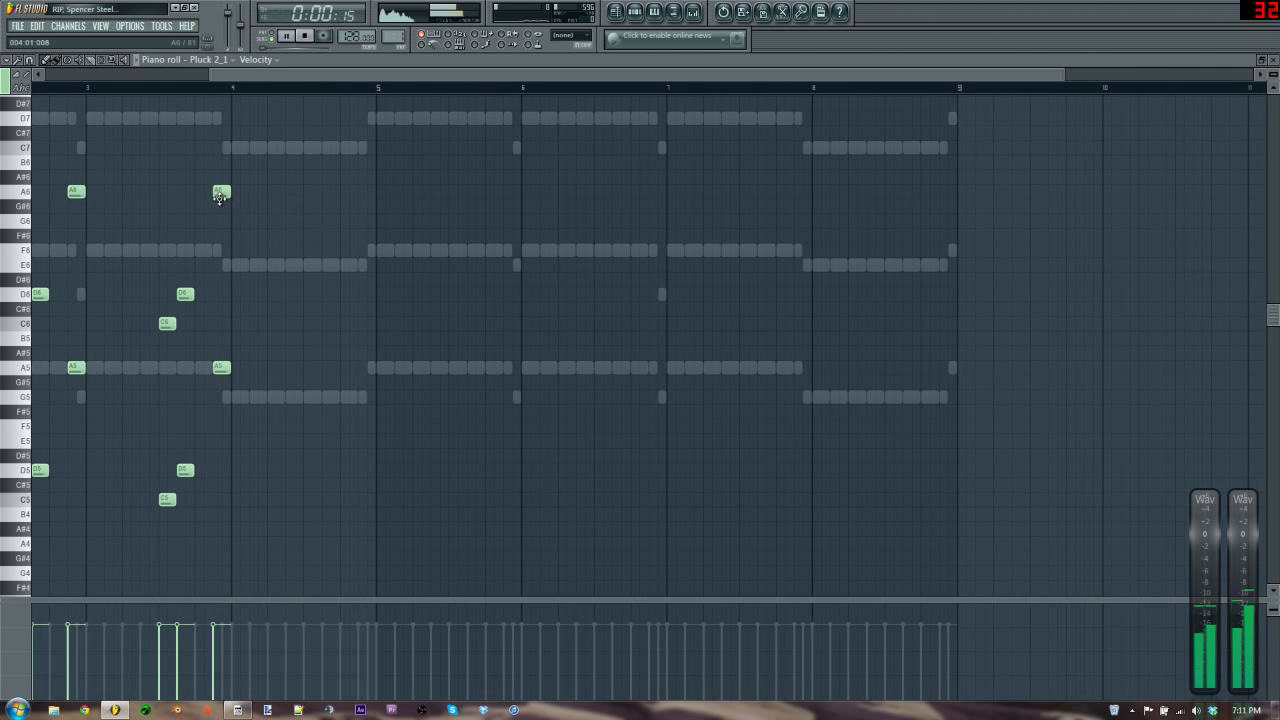
- Stop playback and raise the upper A6 note at the end of bar 3 to C7, keeping its start position
{"action": "key", "text": "space"}
{"action": "left_click_drag", "start_coordinate": [220, 196], "coordinate": [220, 147]}
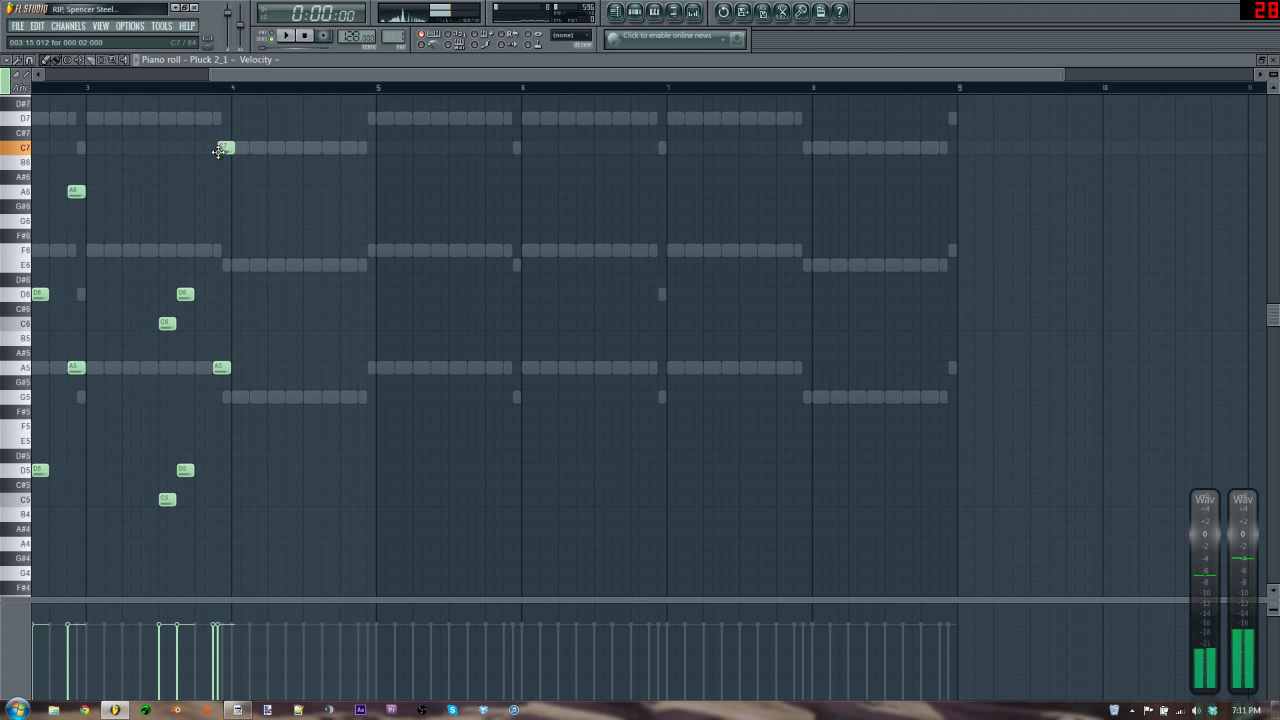
{"action": "left_click_drag", "start_coordinate": [219, 148], "coordinate": [221, 147]}
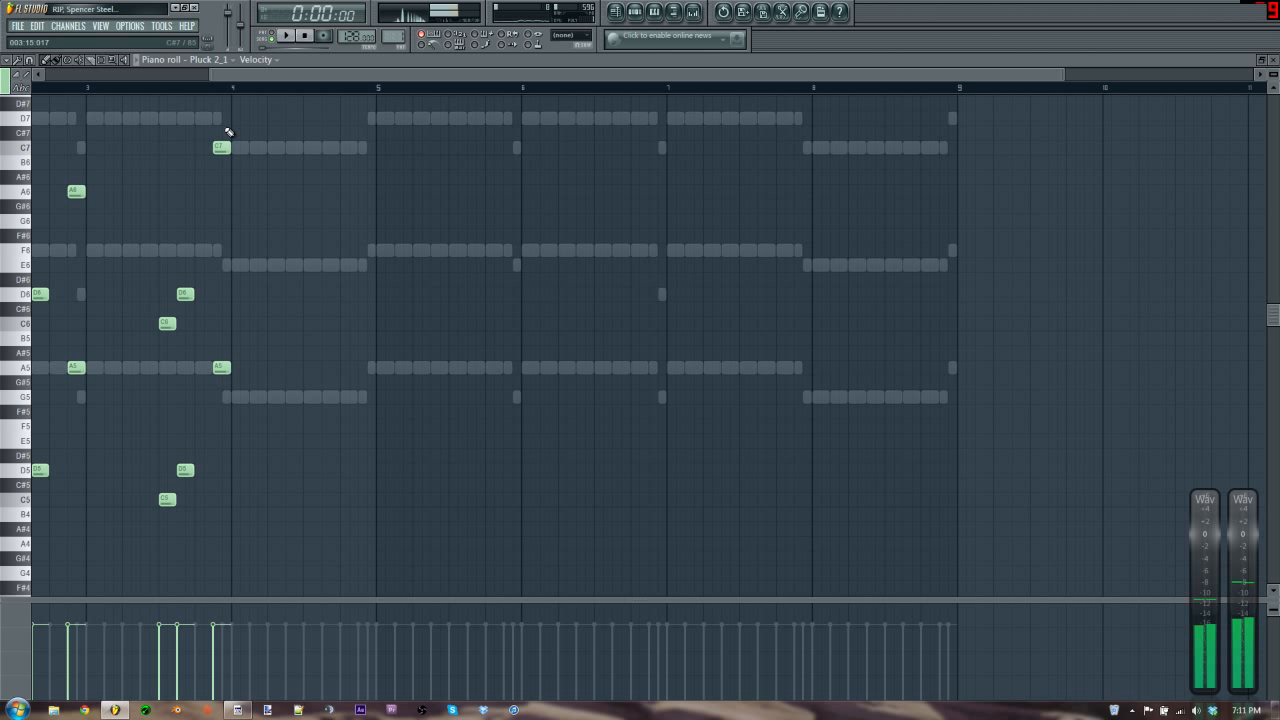
- Add the notes D7, G6, F6, E6 and D6 through bar 4 and copy the C7-to-D6 phrase an octave lower
{"action": "left_click", "coordinate": [257, 118]}
{"action": "left_click", "coordinate": [290, 250]}
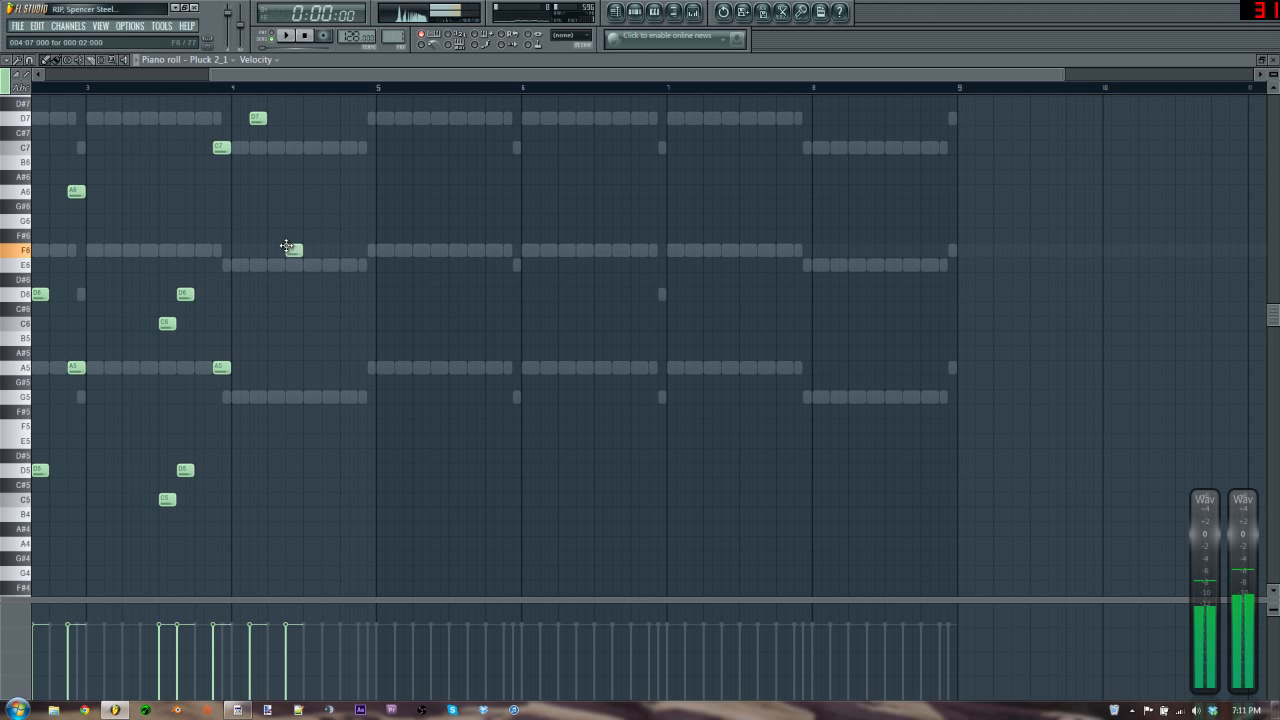
{"action": "left_click_drag", "start_coordinate": [321, 264], "coordinate": [327, 249]}
{"action": "left_click", "coordinate": [341, 264]}
{"action": "left_click", "coordinate": [359, 307]}
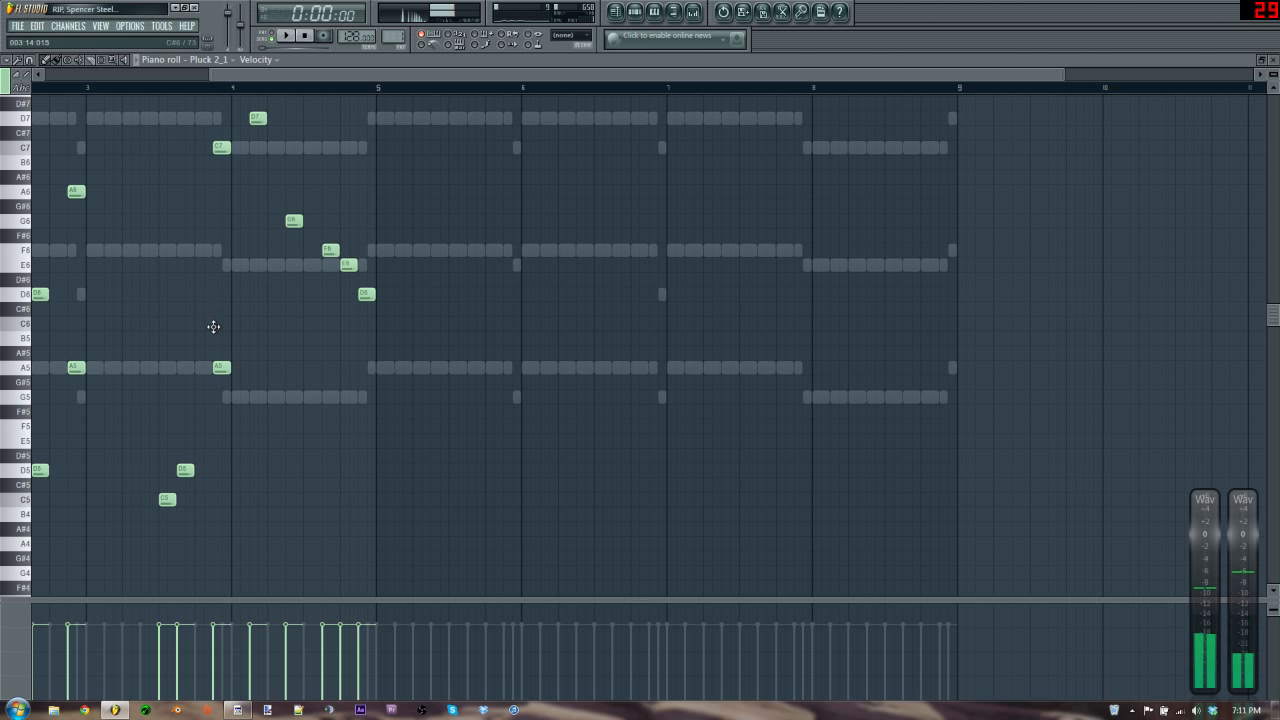
{"action": "left_click_drag", "start_coordinate": [292, 203], "coordinate": [429, 346]}
{"action": "left_click_drag", "start_coordinate": [258, 100], "coordinate": [440, 343]}
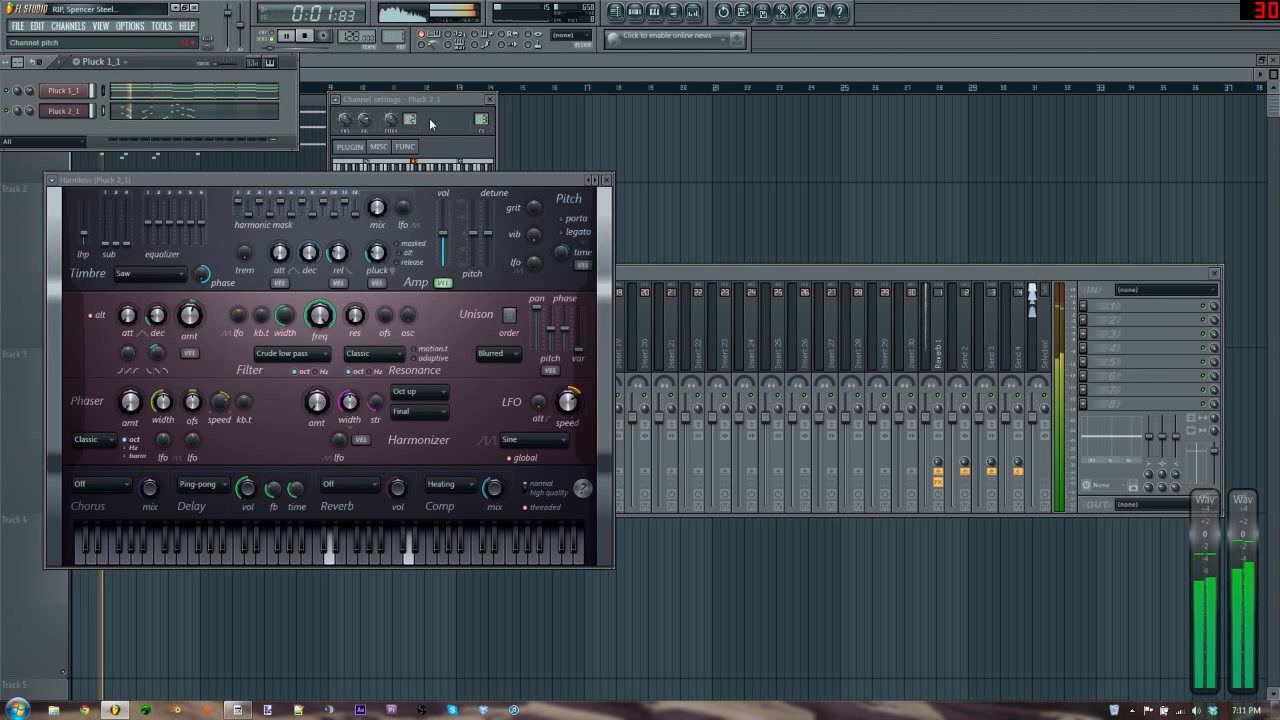
- Close the Pluck 2 channel settings and plugin window, and lower the Pluck 2 track's mixer volume
{"action": "left_click", "coordinate": [490, 99]}
{"action": "key", "text": "Escape"}
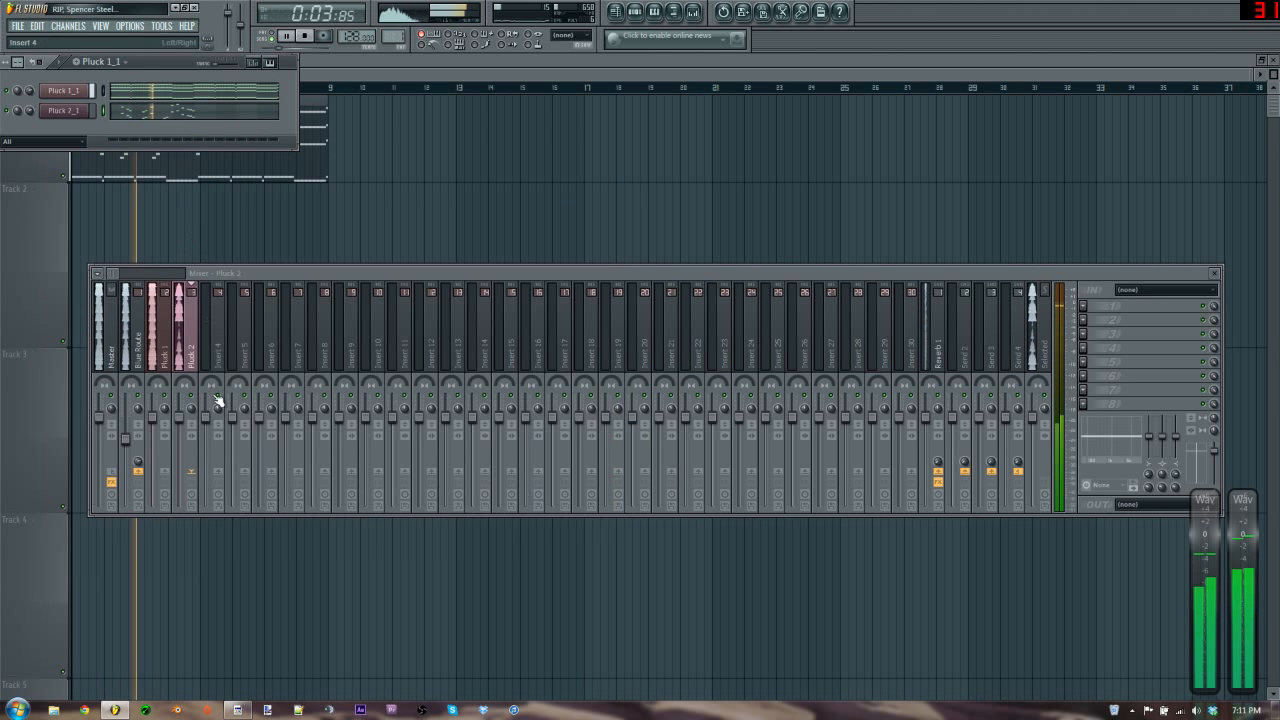
{"action": "left_click_drag", "start_coordinate": [180, 418], "coordinate": [184, 436]}
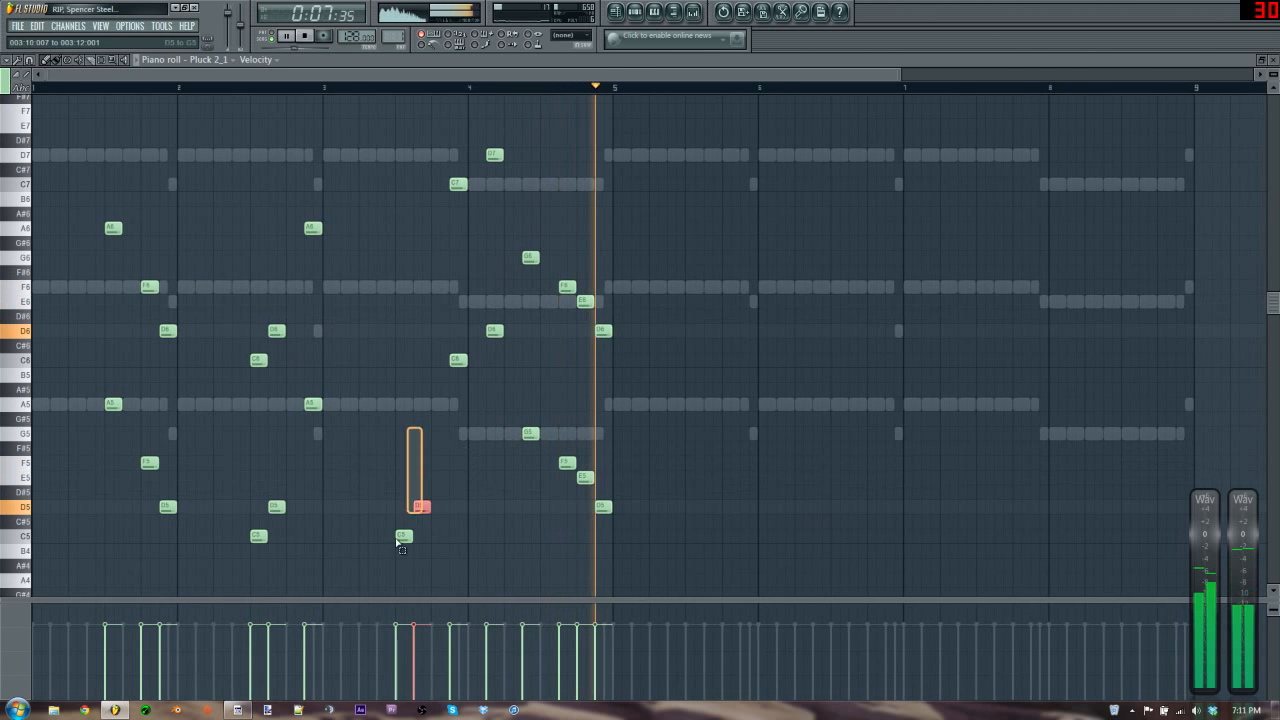
- Copy the C5 and D5 notes in bar 3 up an octave to C6 and D6
{"action": "left_click_drag", "start_coordinate": [401, 543], "coordinate": [402, 545]}
{"action": "key", "text": "space"}
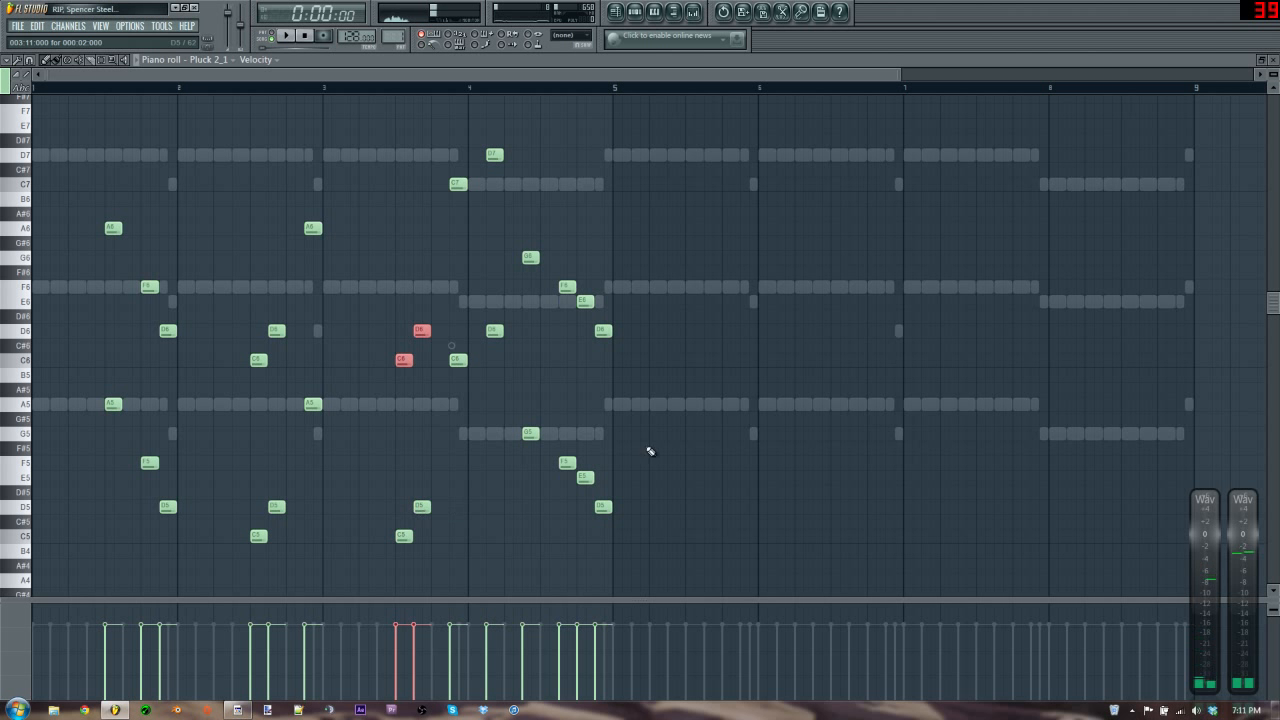
{"action": "key", "text": "Escape"}
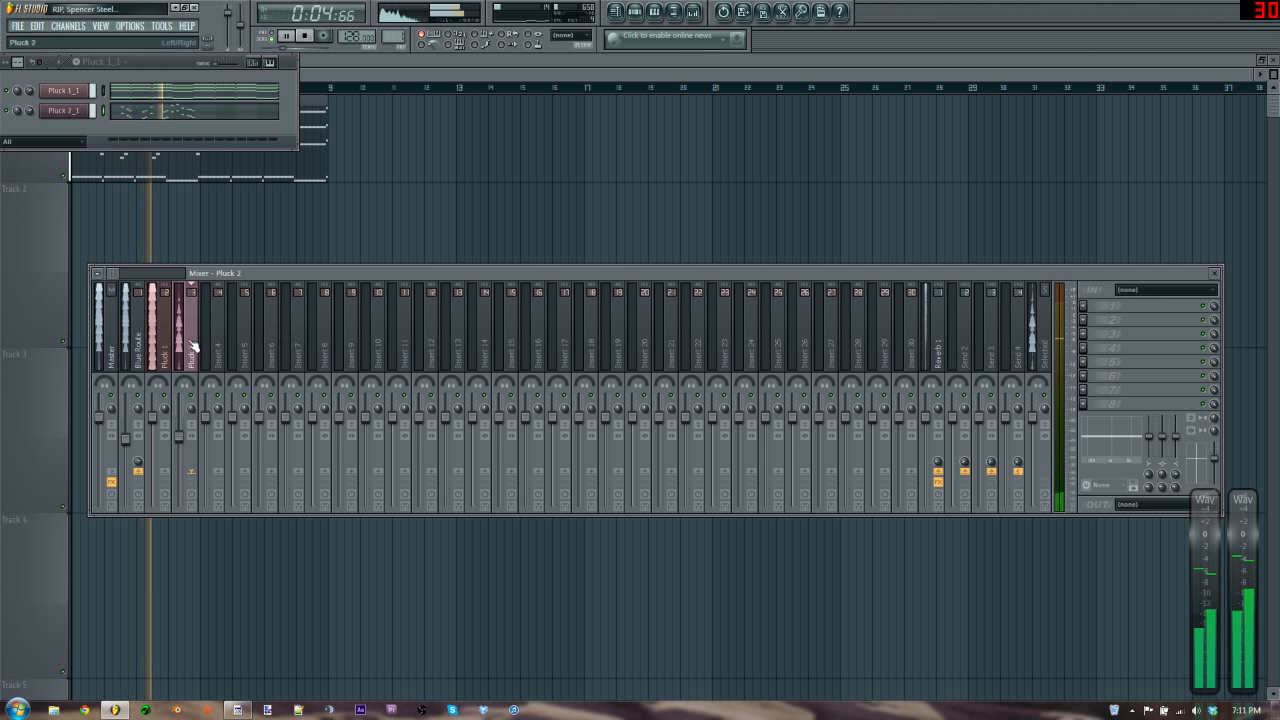
- In Pluck 2, replace bar 4's last three notes with G6, A6 and F6, deleting the old F, E and D notes in both octaves
{"action": "left_click", "coordinate": [234, 111]}
{"action": "scroll", "coordinate": [290, 190], "scroll_direction": "down", "scroll_amount": 2}
{"action": "key", "text": "space"}
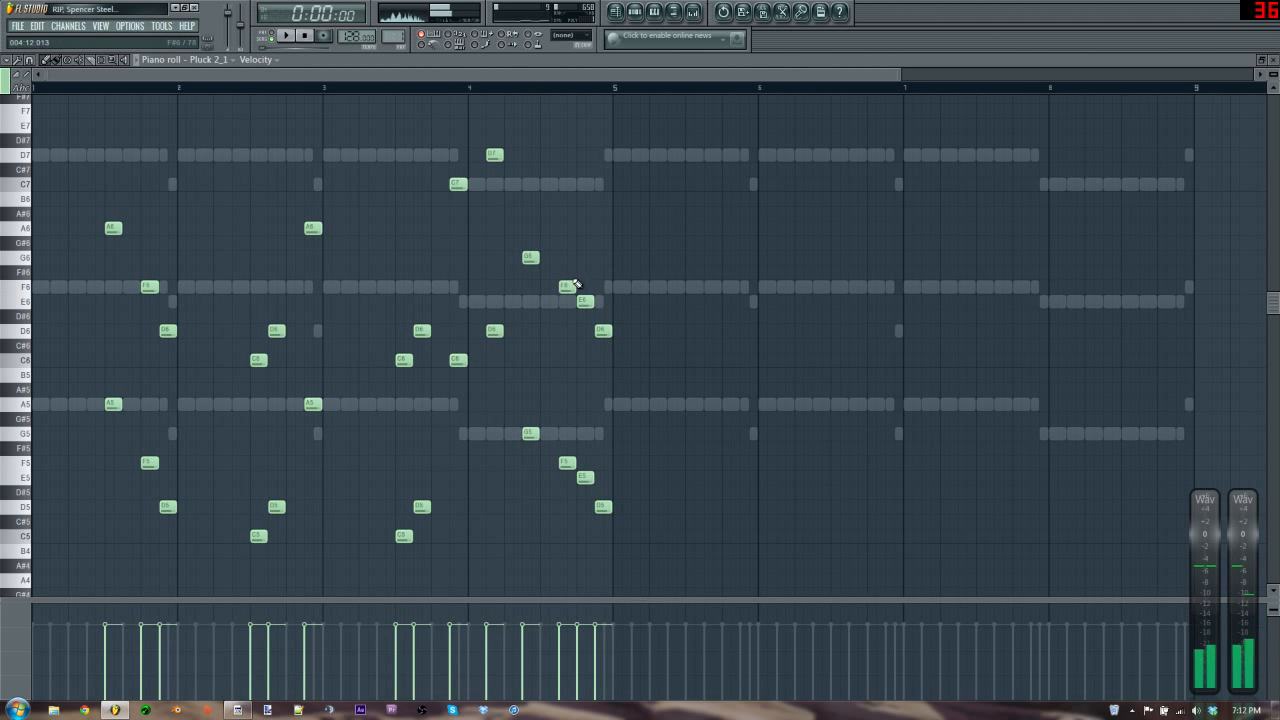
{"action": "left_click", "coordinate": [561, 259]}
{"action": "left_click", "coordinate": [578, 241]}
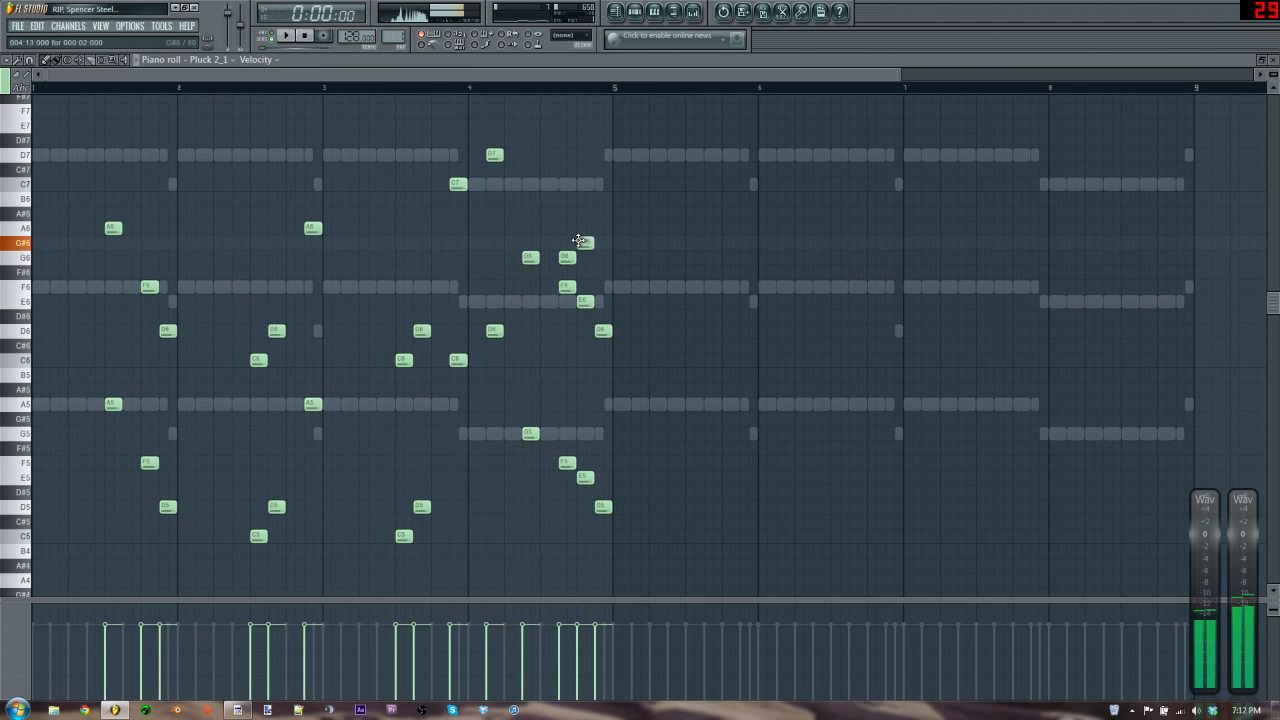
{"action": "left_click", "coordinate": [600, 288]}
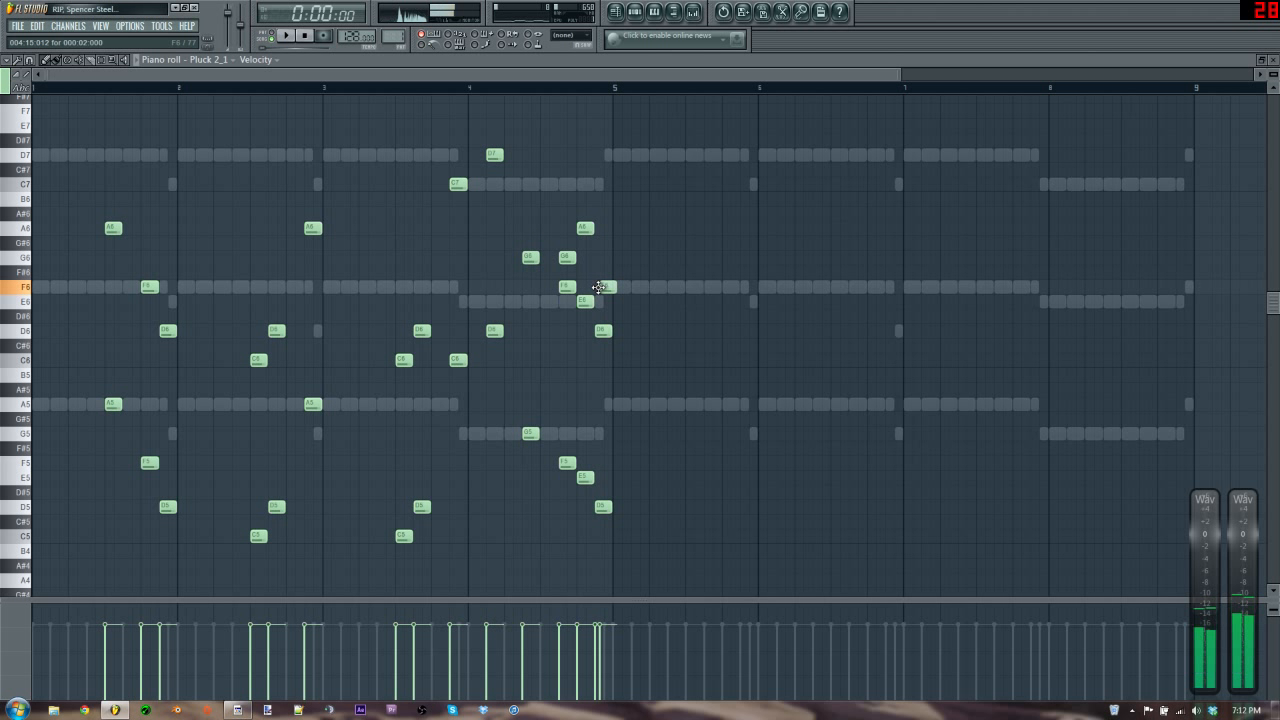
{"action": "right_click", "coordinate": [567, 463]}
{"action": "right_click", "coordinate": [603, 507]}
{"action": "key", "text": "space"}
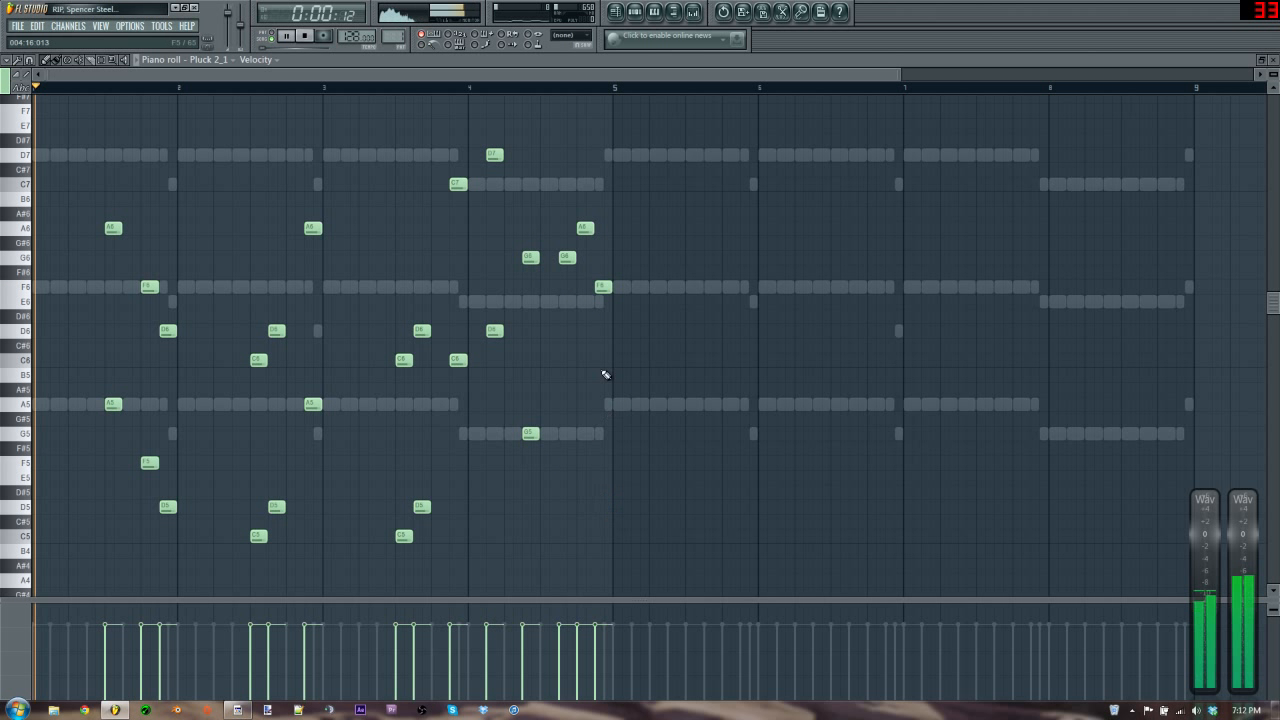
- Copy the G6, A6 and F6 notes at the end of bar 4 an octave lower
{"action": "left_click_drag", "start_coordinate": [640, 207], "coordinate": [566, 340]}
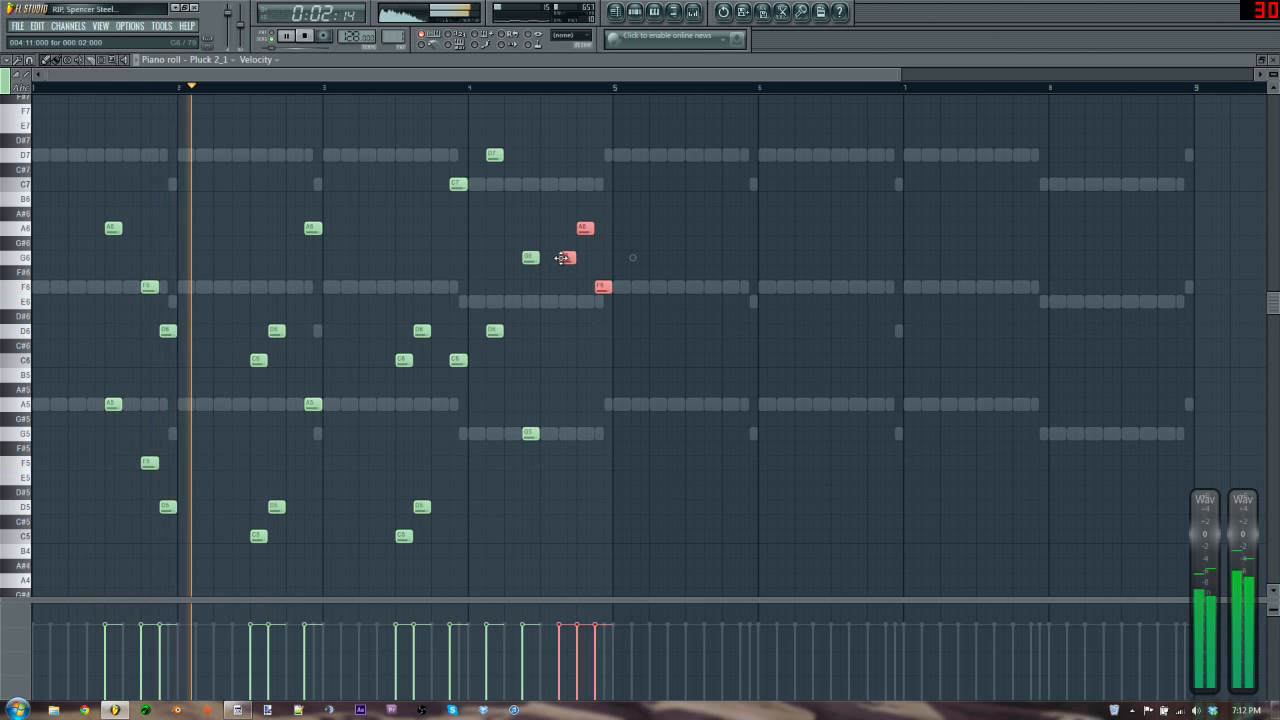
{"action": "left_click_drag", "start_coordinate": [562, 258], "coordinate": [563, 433], "text": "shift"}
{"action": "key", "text": "ctrl+d"}
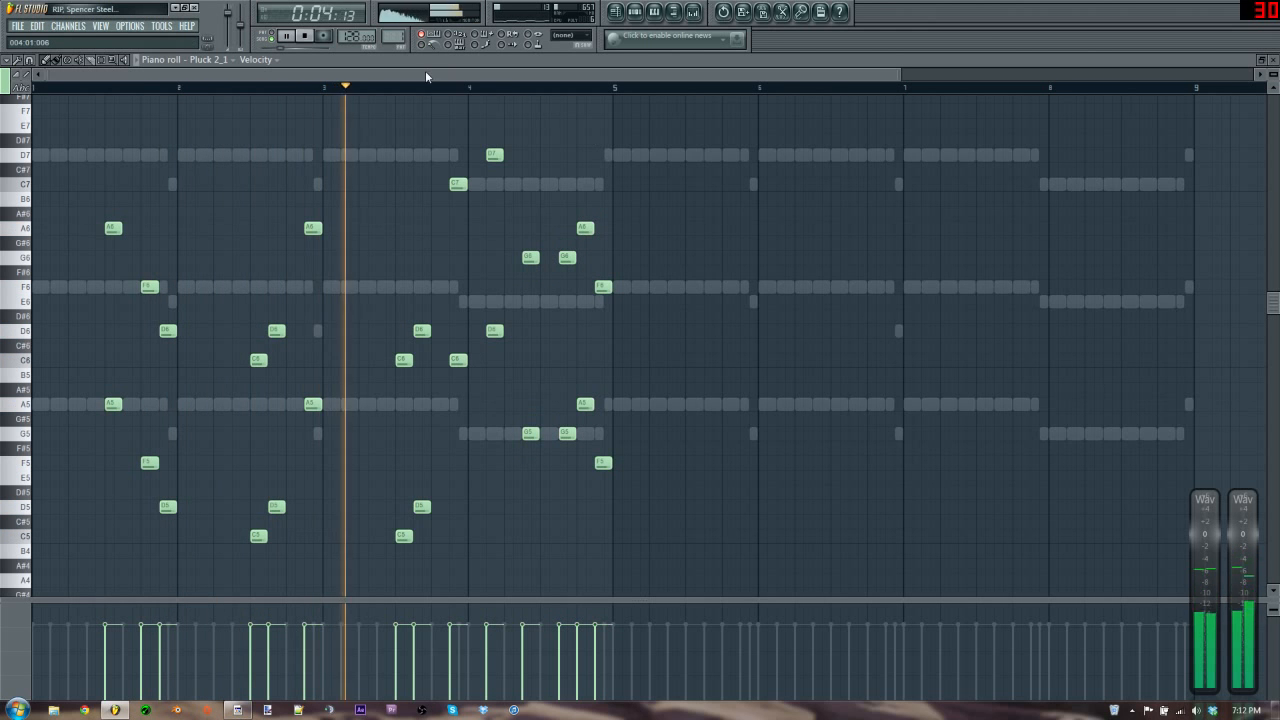
- Duplicate the four-bar Pluck 2 melody into bars 5 to 8
{"action": "left_click_drag", "start_coordinate": [441, 75], "coordinate": [767, 82]}
{"action": "key", "text": "ctrl+b"}
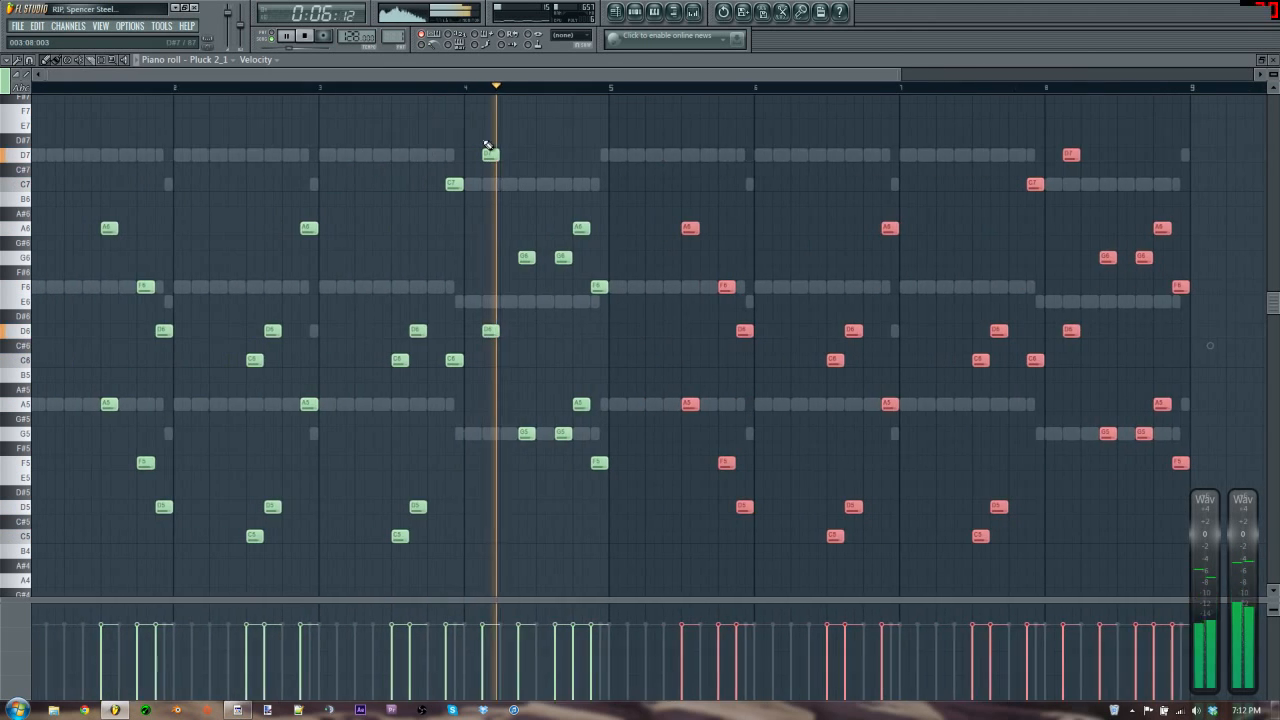
{"action": "key", "text": "ctrl+d"}
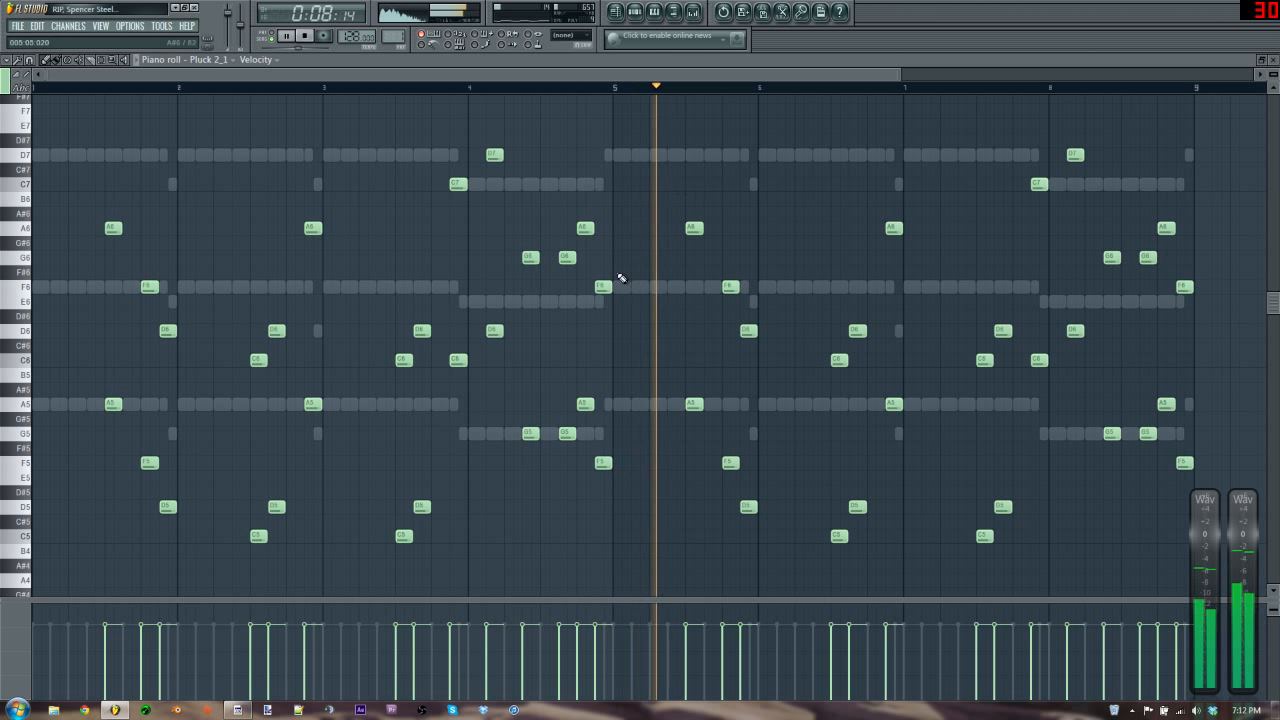
- Lower the last two F notes of bar 4 to D6 and D5, and play the pattern
{"action": "key", "text": "space"}
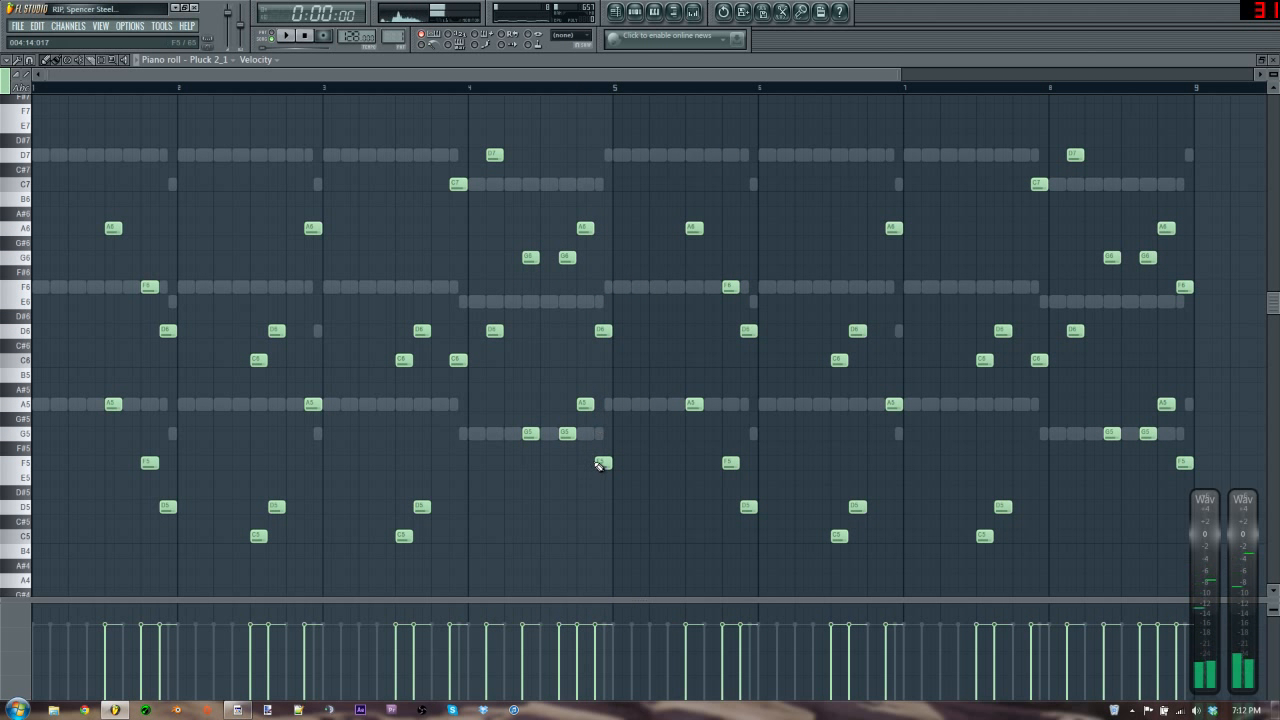
{"action": "left_click_drag", "start_coordinate": [599, 465], "coordinate": [600, 506]}
{"action": "key", "text": "space"}
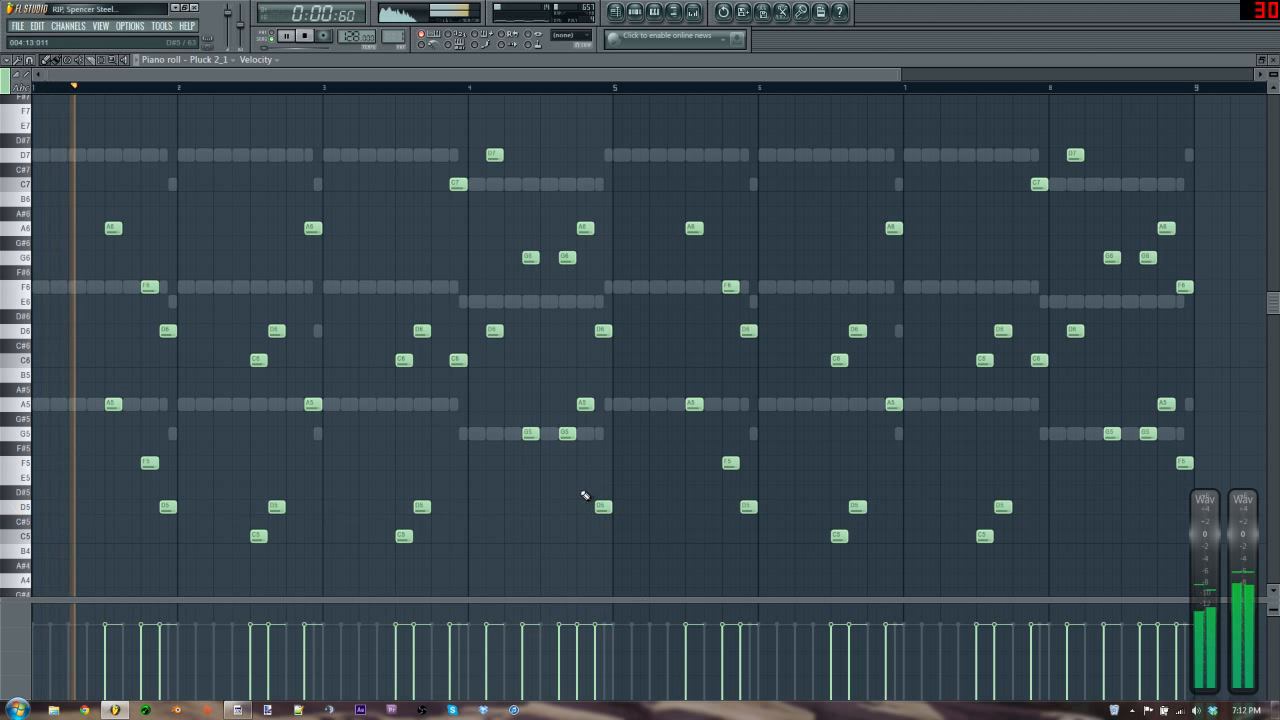
- Add D4 bass notes on steps 1, 7 and 13 of bar 1, playing the pattern to check their timing
{"action": "key", "text": "space"}
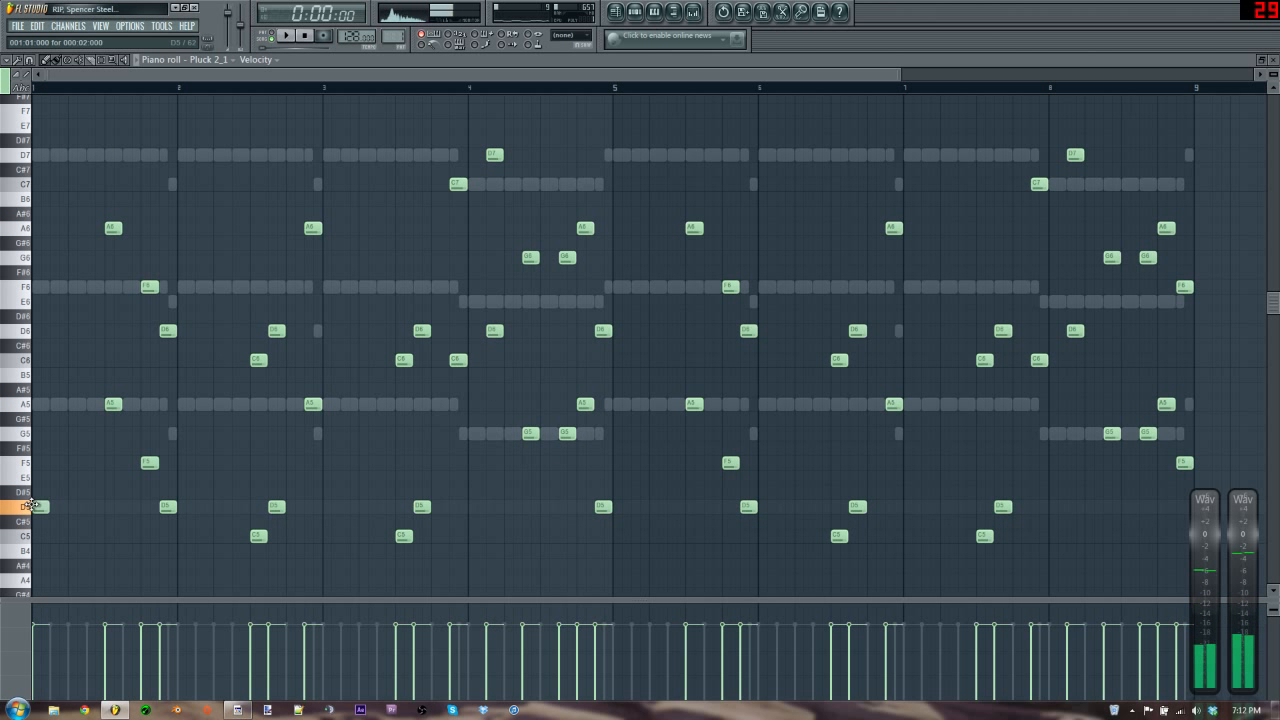
{"action": "scroll", "coordinate": [45, 510], "scroll_direction": "down", "scroll_amount": 4}
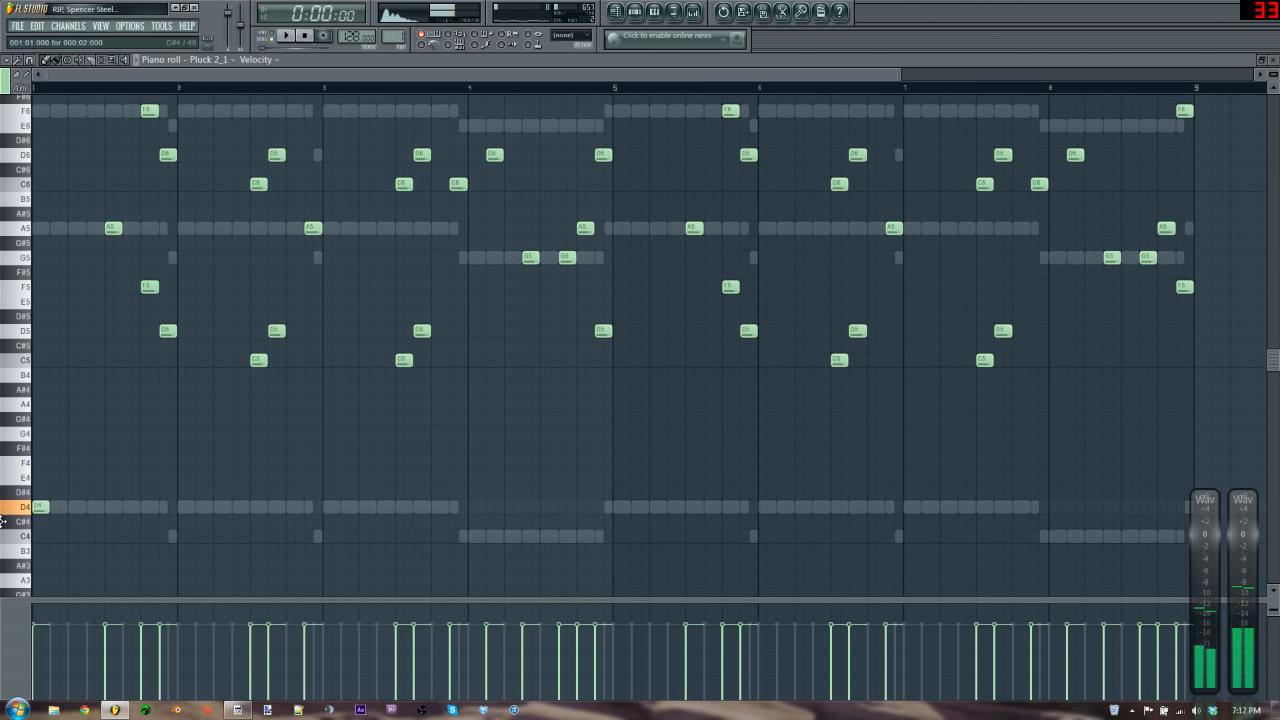
{"action": "left_click", "coordinate": [111, 507]}
{"action": "key", "text": "space"}
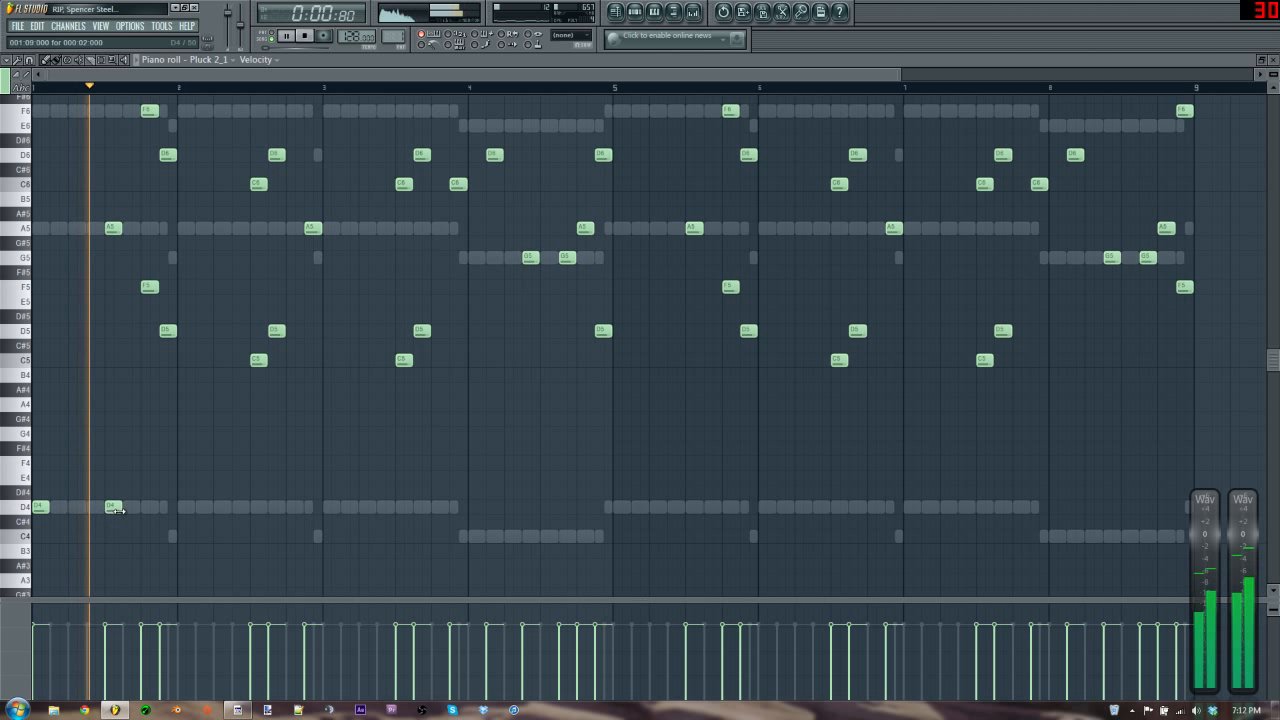
{"action": "key", "text": "space"}
{"action": "key", "text": "space"}
{"action": "mouse_move", "coordinate": [112, 507]}
{"action": "left_mouse_down"}
{"action": "mouse_move", "coordinate": [79, 506]}
{"action": "mouse_move", "coordinate": [99, 508]}
{"action": "left_mouse_up"}
{"action": "key", "text": "space"}
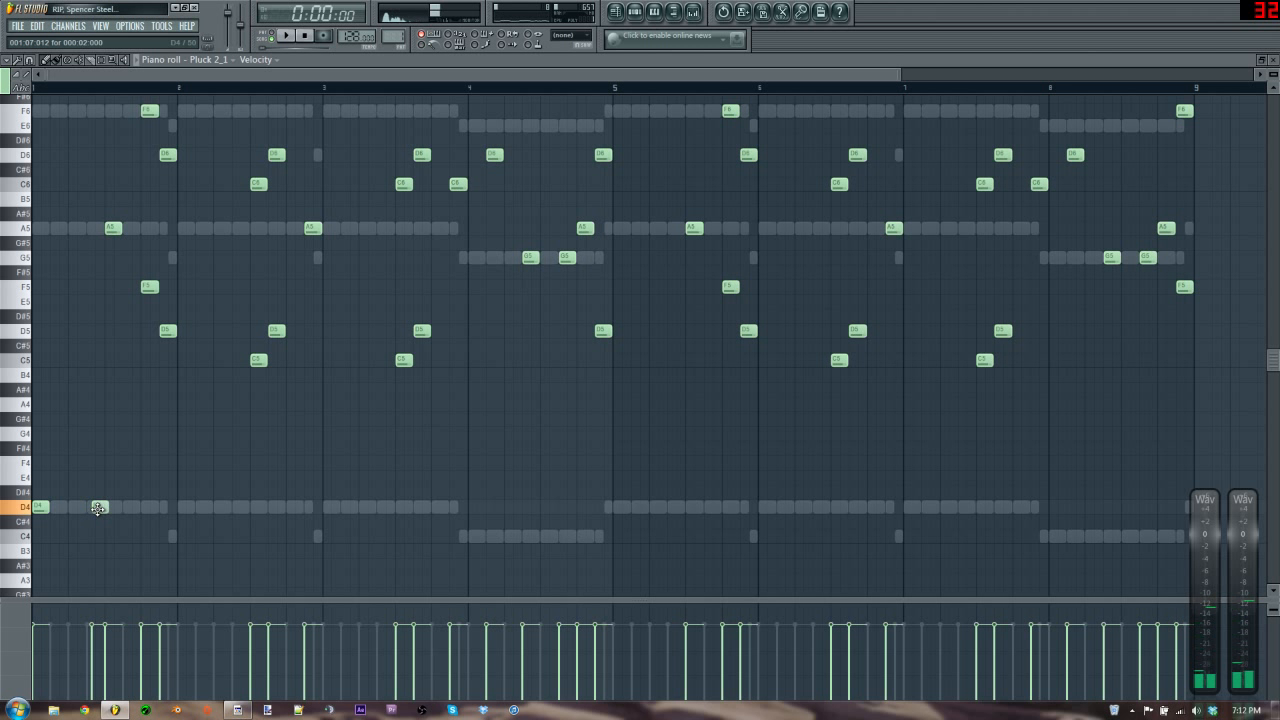
{"action": "left_click", "coordinate": [148, 507]}
{"action": "key", "text": "space"}
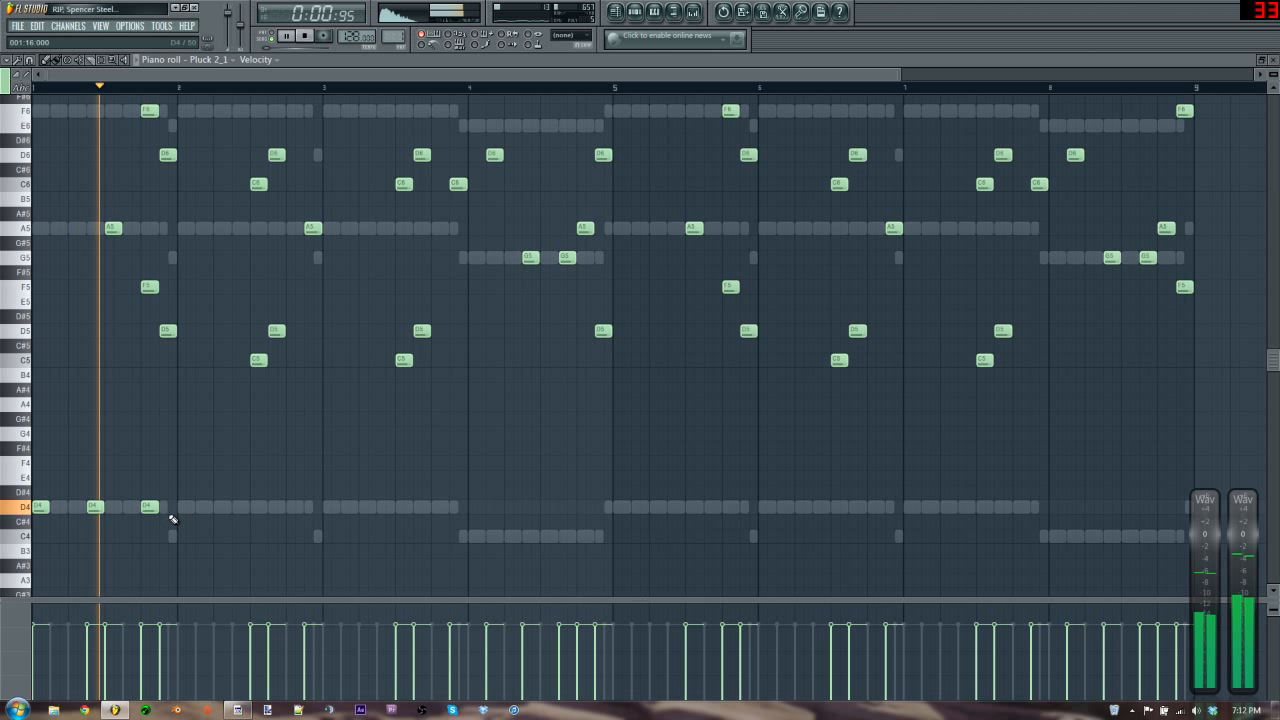
- Duplicate the three-note D4 bass pattern from bar 1 through bars 2, 3 and 4
{"action": "left_click_drag", "start_coordinate": [187, 492], "coordinate": [30, 538]}
{"action": "key", "text": "space"}
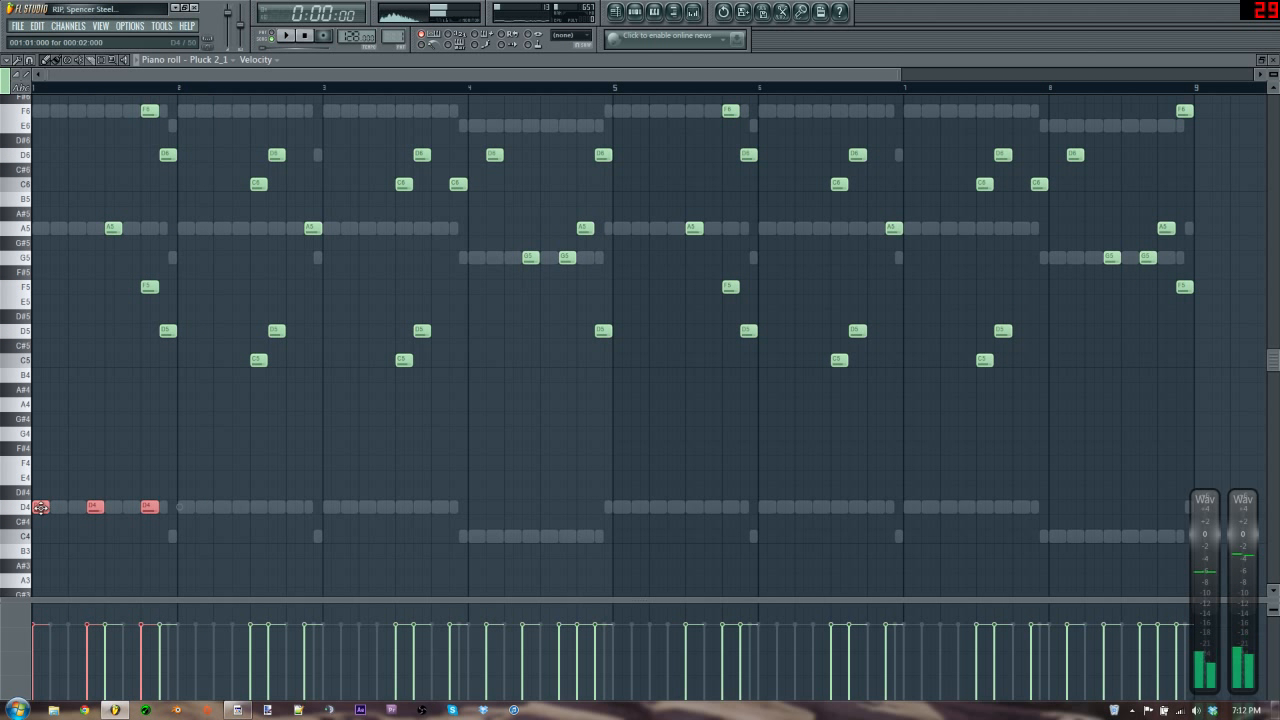
{"action": "key", "text": "ctrl+b"}
{"action": "left_click_drag", "start_coordinate": [380, 457], "coordinate": [31, 543]}
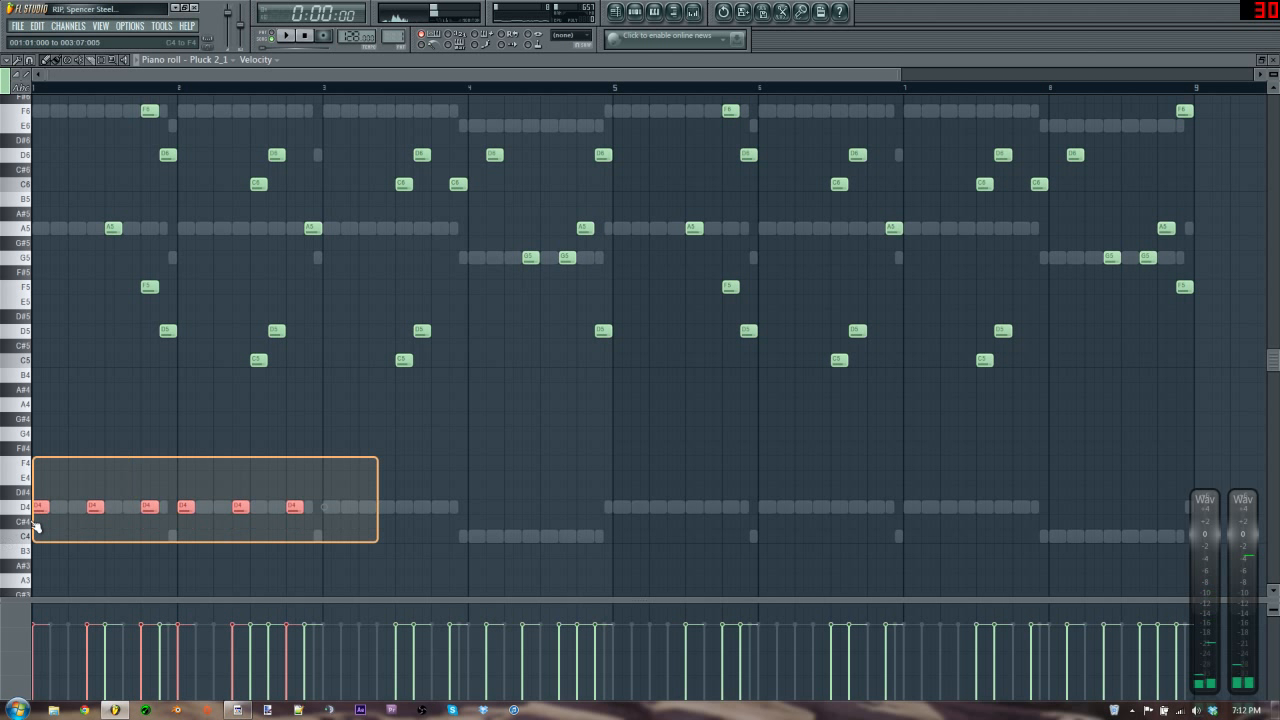
{"action": "key", "text": "ctrl+b"}
{"action": "left_click", "coordinate": [543, 546], "text": "ctrl"}
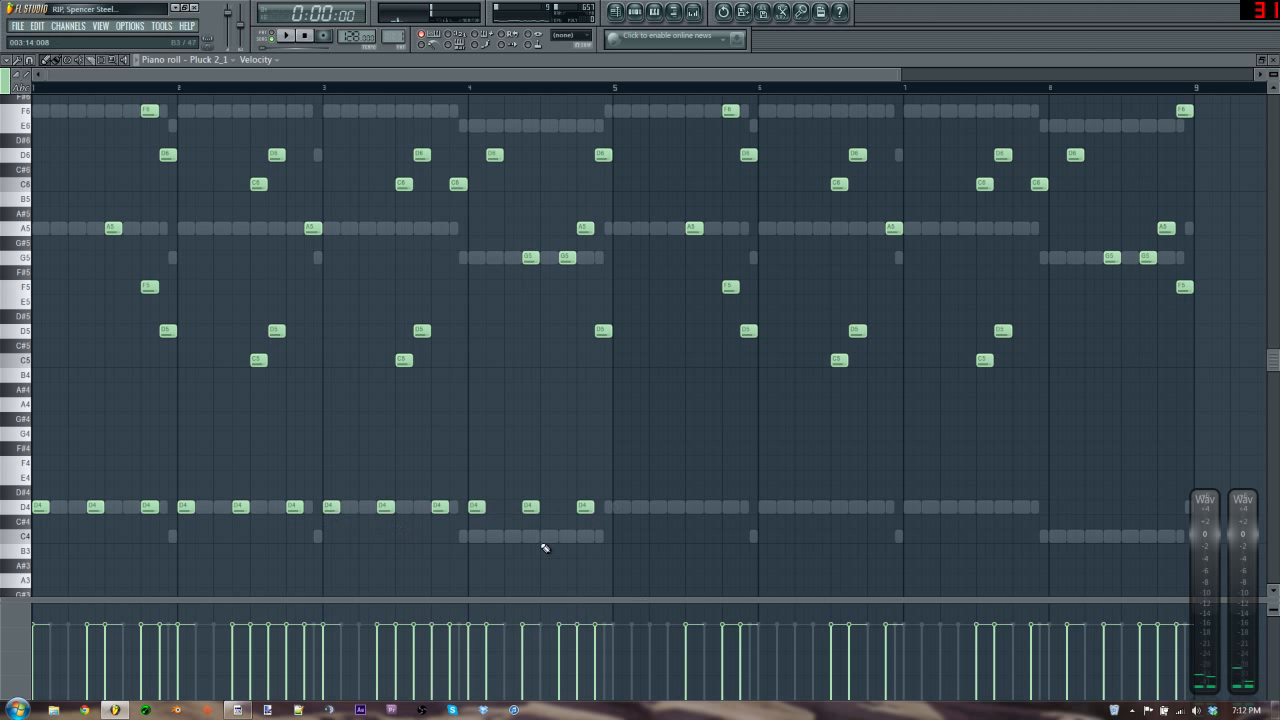
- Lower the three bass notes in bar 4 from D4 to C4
{"action": "left_click_drag", "start_coordinate": [705, 486], "coordinate": [442, 557]}
{"action": "left_click_drag", "start_coordinate": [598, 472], "coordinate": [462, 554]}
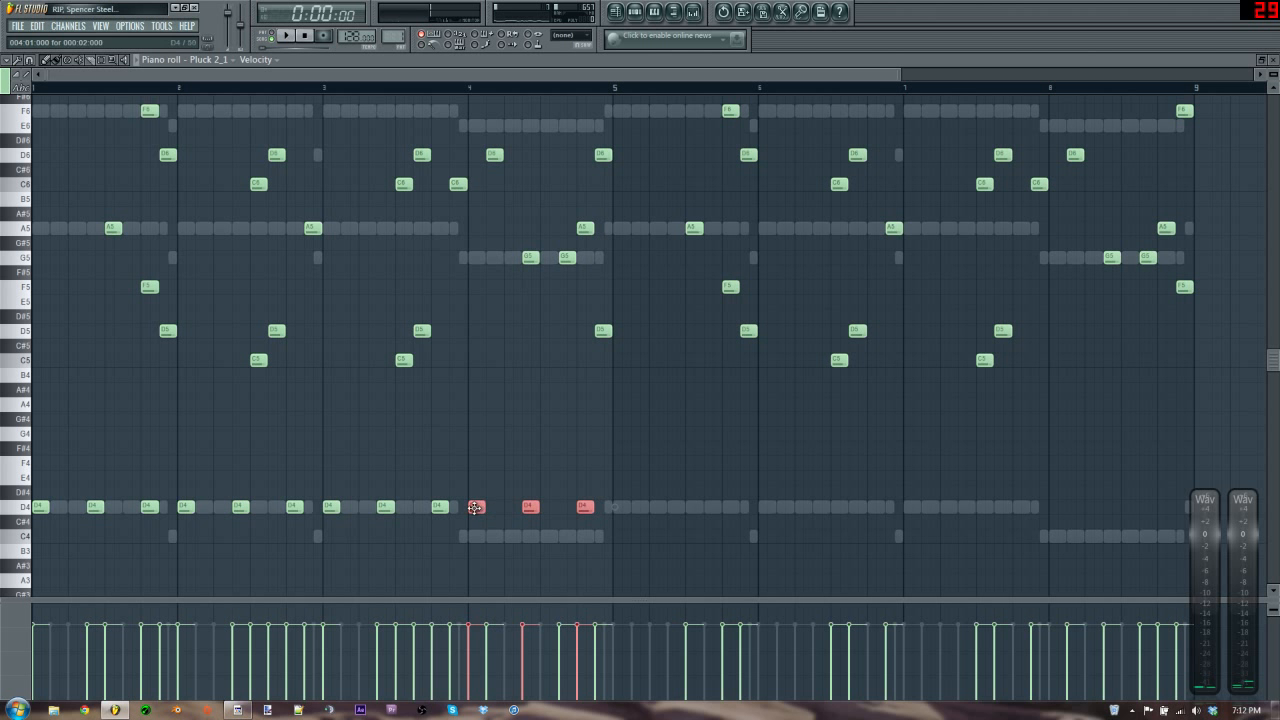
{"action": "scroll", "coordinate": [494, 500], "scroll_direction": "down", "scroll_amount": 2}
- Duplicate the four-bar bass line into bars 5 to 8, deselect the notes and play the pattern
{"action": "left_click_drag", "start_coordinate": [626, 505], "coordinate": [30, 594]}
{"action": "left_click_drag", "start_coordinate": [449, 77], "coordinate": [790, 88]}
{"action": "key", "text": "ctrl+b"}
{"action": "key", "text": "space"}
{"action": "left_click", "coordinate": [939, 351], "text": "ctrl"}
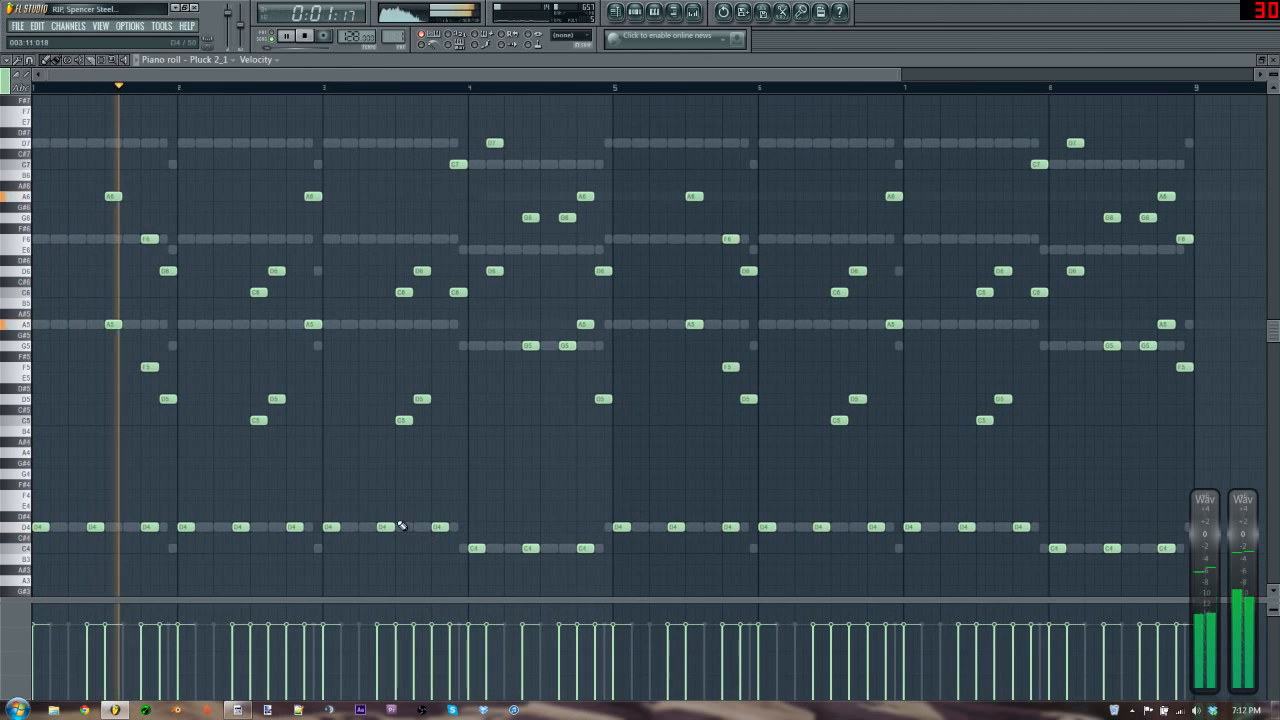
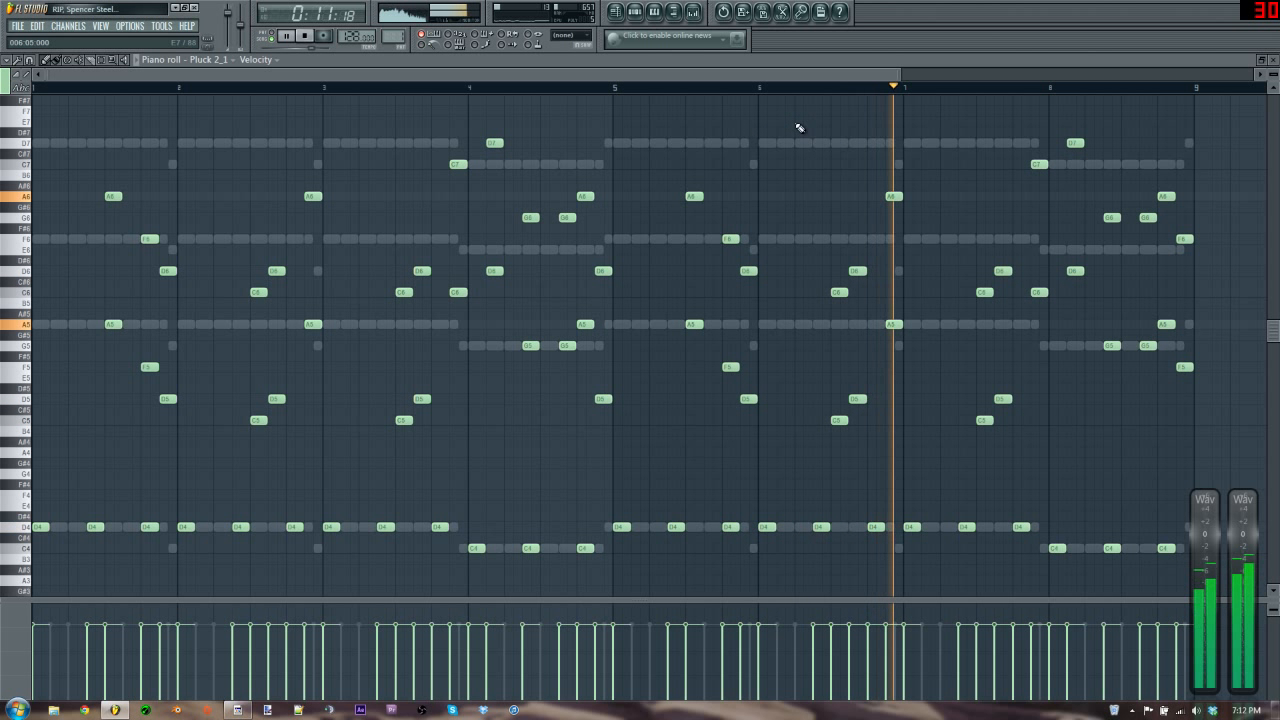
- Stop playback and lower the two A notes at the end of bar 6 to G6 and G5
{"action": "key", "text": "space"}
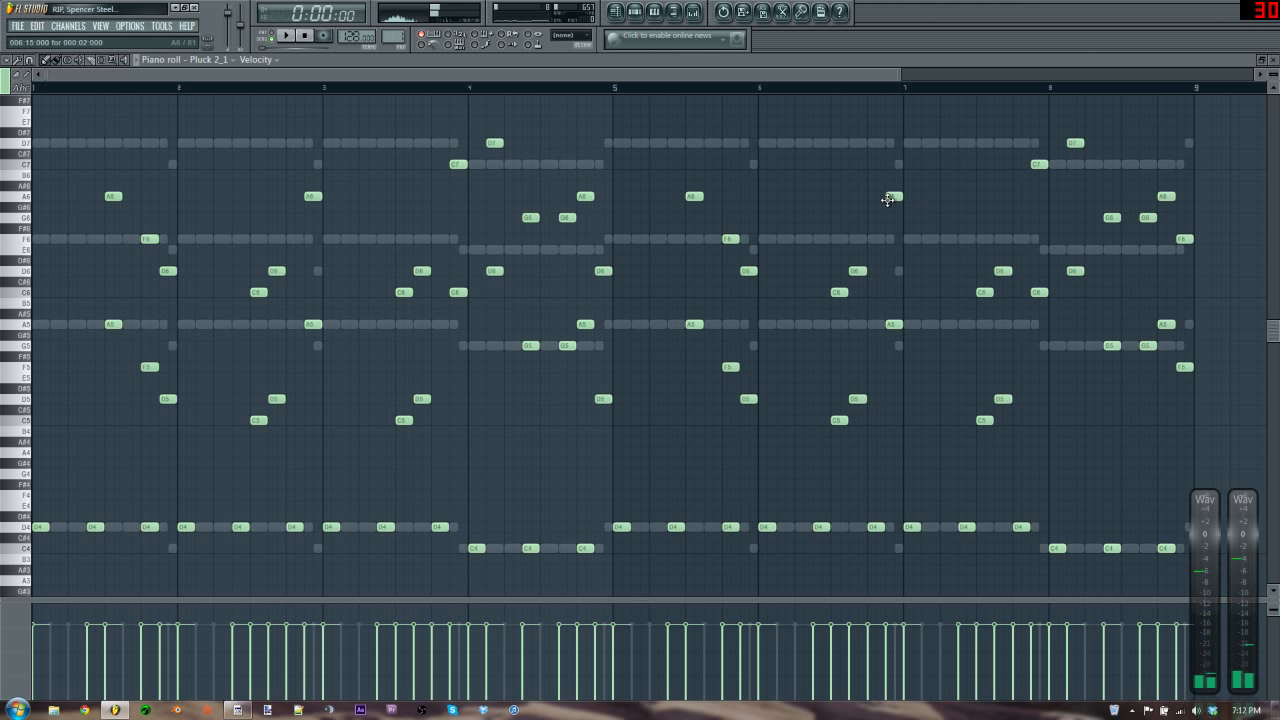
{"action": "left_click_drag", "start_coordinate": [887, 200], "coordinate": [896, 216]}
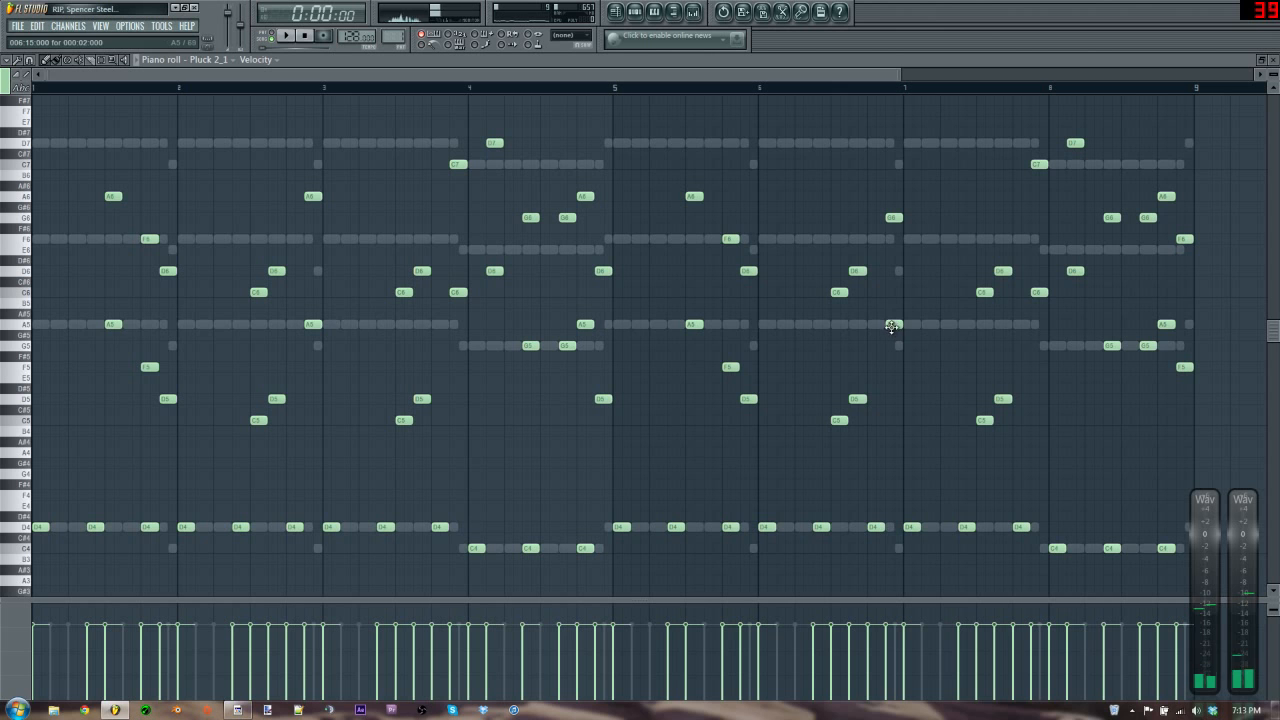
{"action": "left_click_drag", "start_coordinate": [891, 326], "coordinate": [895, 356]}
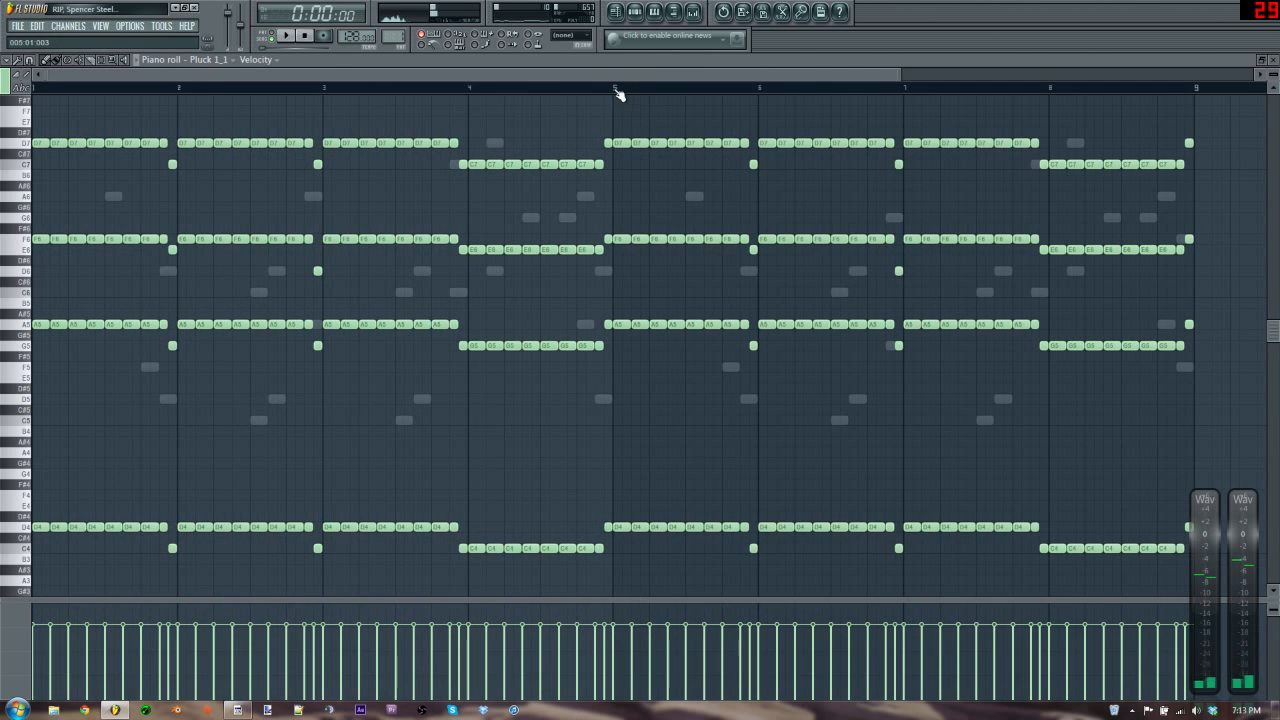
- Select bars 5 to 8 of the Pluck 1 notes, play that range and choose the 1/2 step snap
{"action": "left_click_drag", "start_coordinate": [615, 88], "coordinate": [1192, 148]}
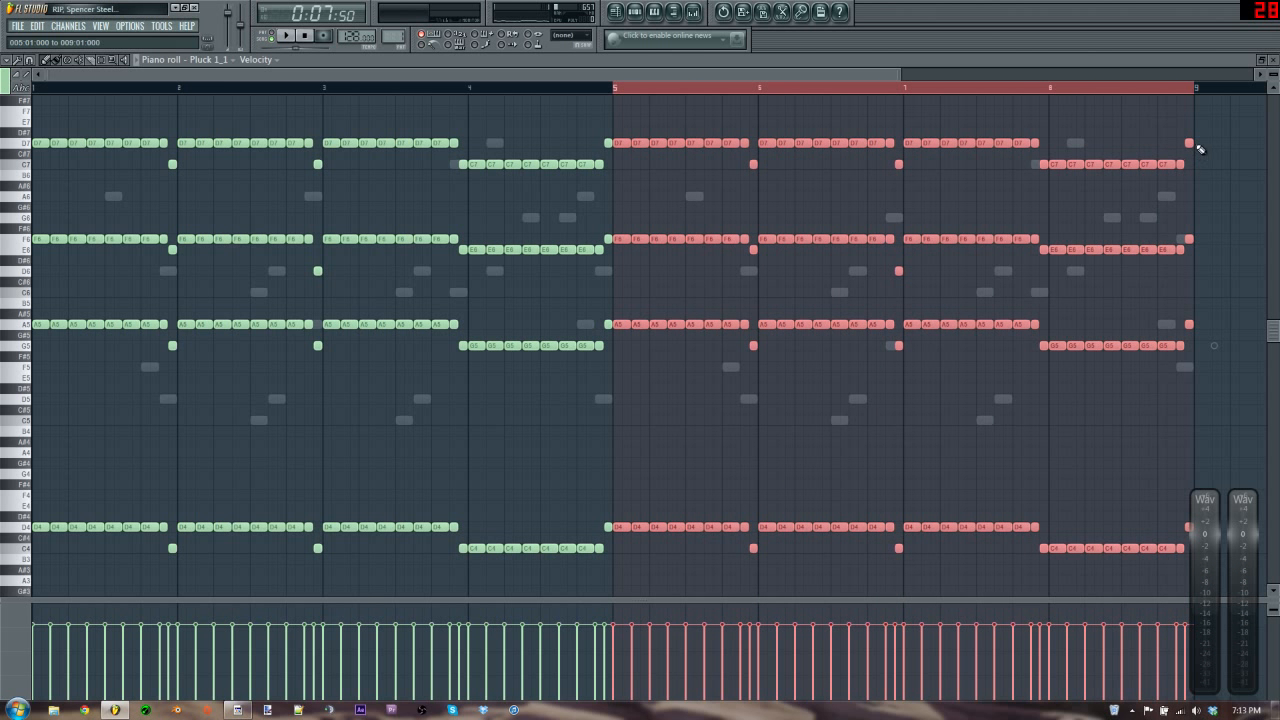
{"action": "key", "text": "space"}
{"action": "left_click", "coordinate": [29, 59]}
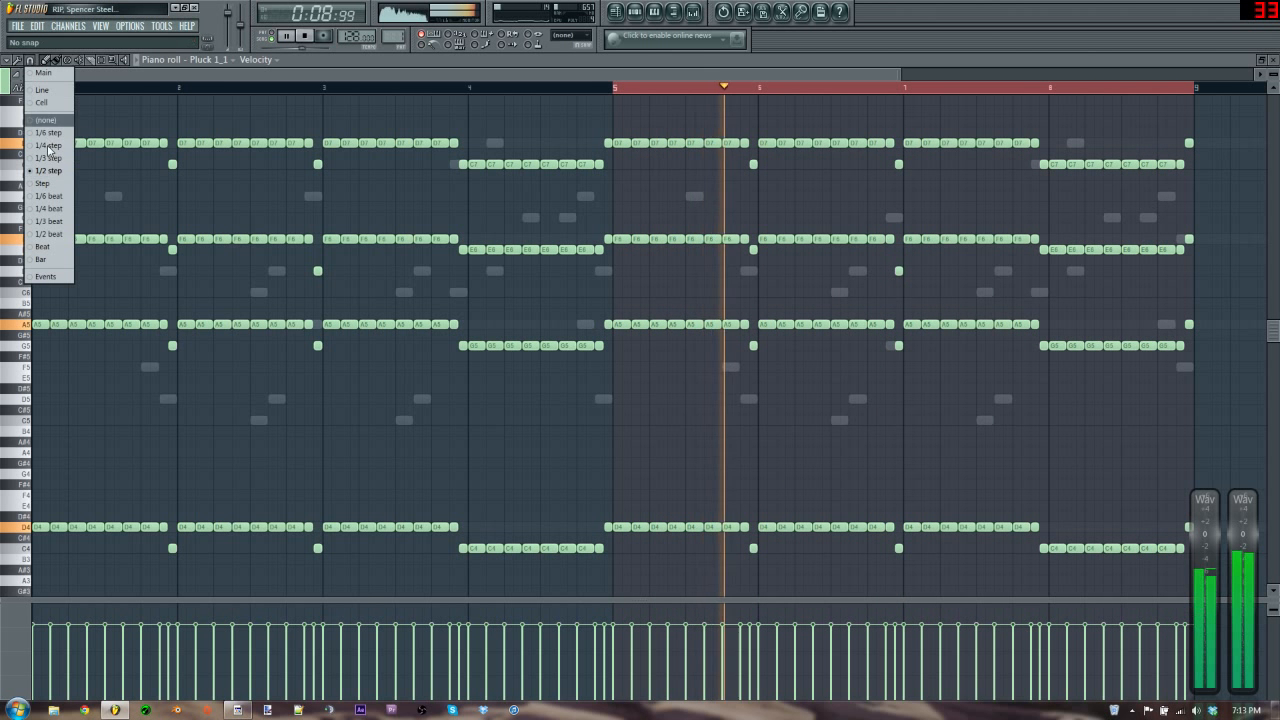
{"action": "left_click", "coordinate": [47, 172]}
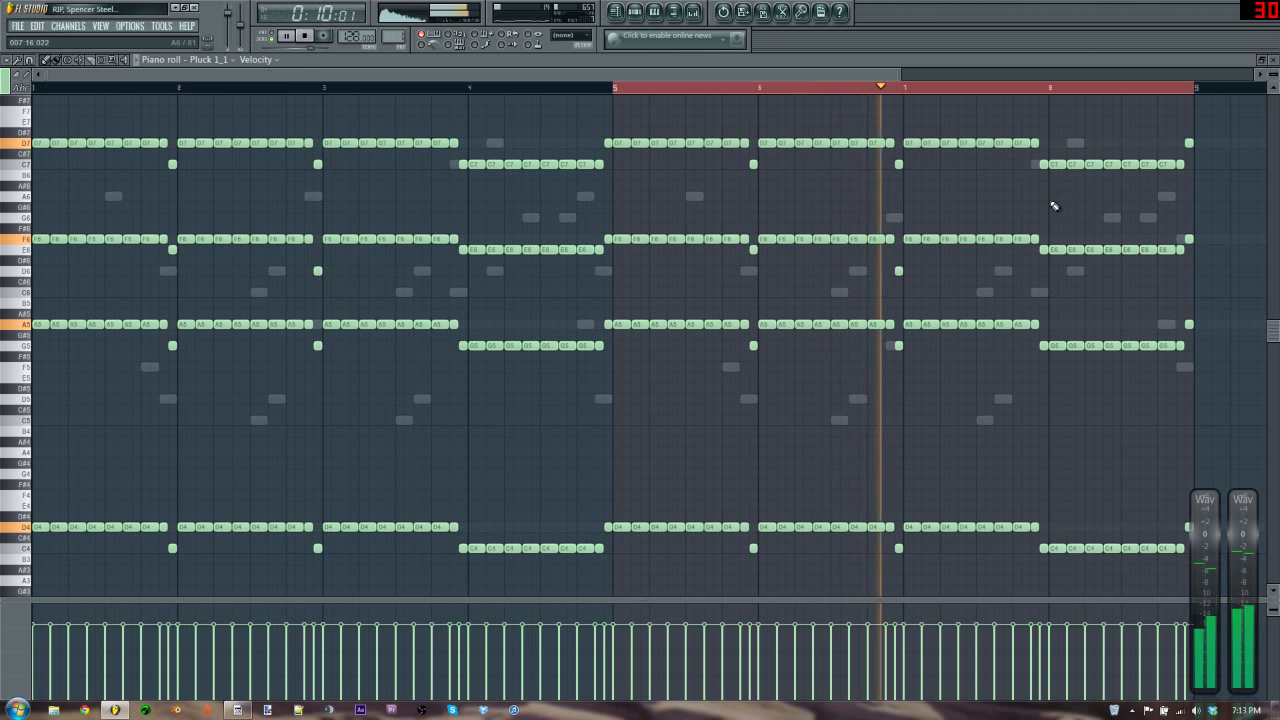
{"action": "key", "text": "space"}
- Lower the first chord of bar 7 from D7, F6 and A5 to C7, E6 and G5
{"action": "scroll", "coordinate": [1021, 219], "scroll_direction": "up", "scroll_amount": 3}
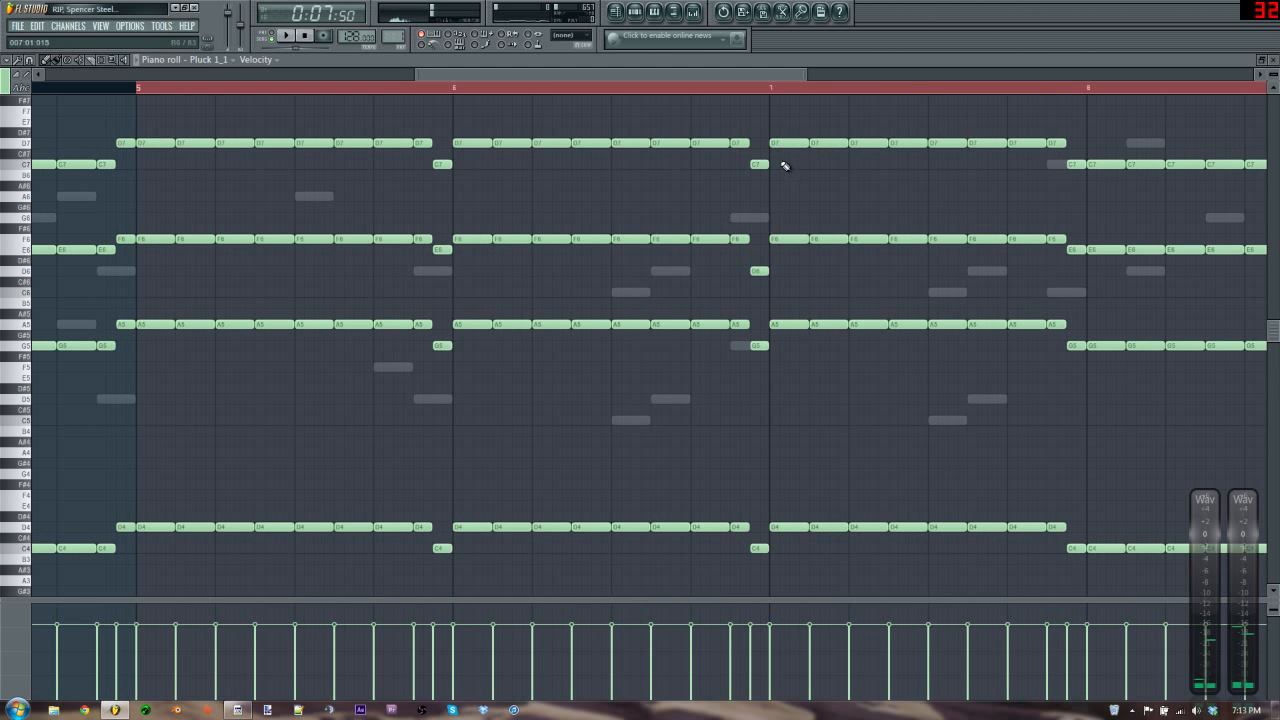
{"action": "left_click_drag", "start_coordinate": [781, 146], "coordinate": [781, 169]}
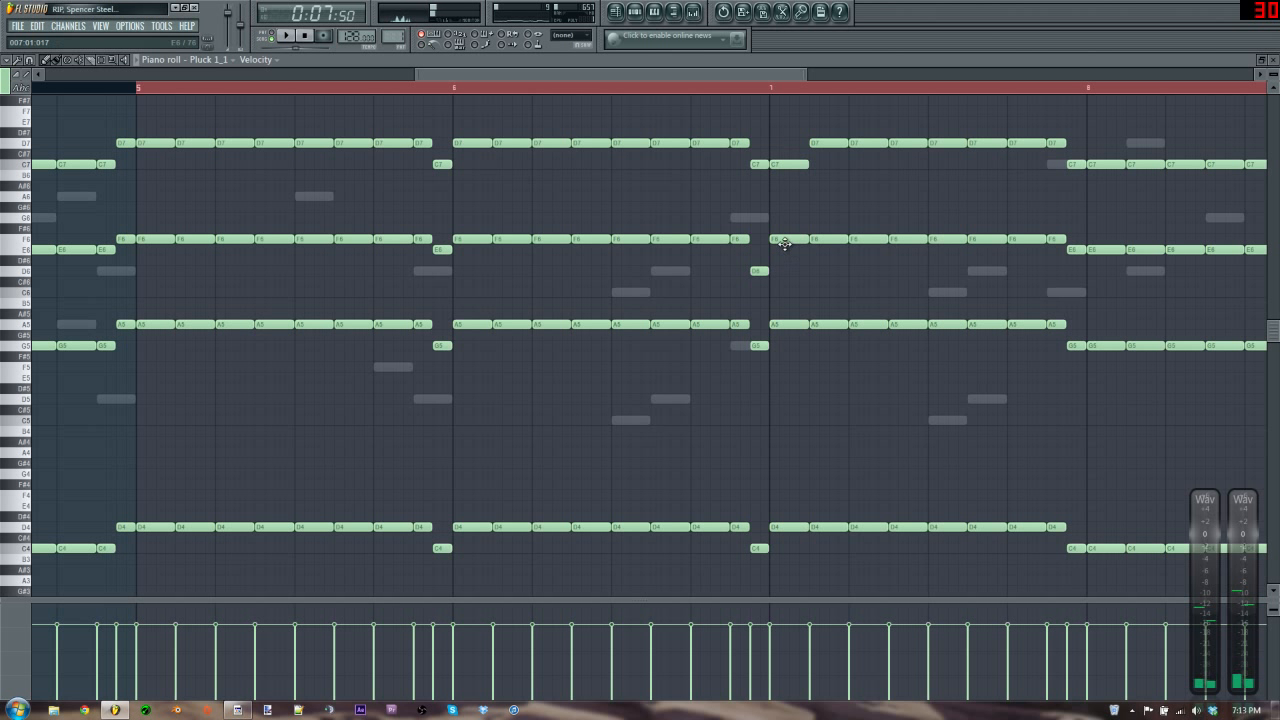
{"action": "left_click_drag", "start_coordinate": [785, 243], "coordinate": [786, 219]}
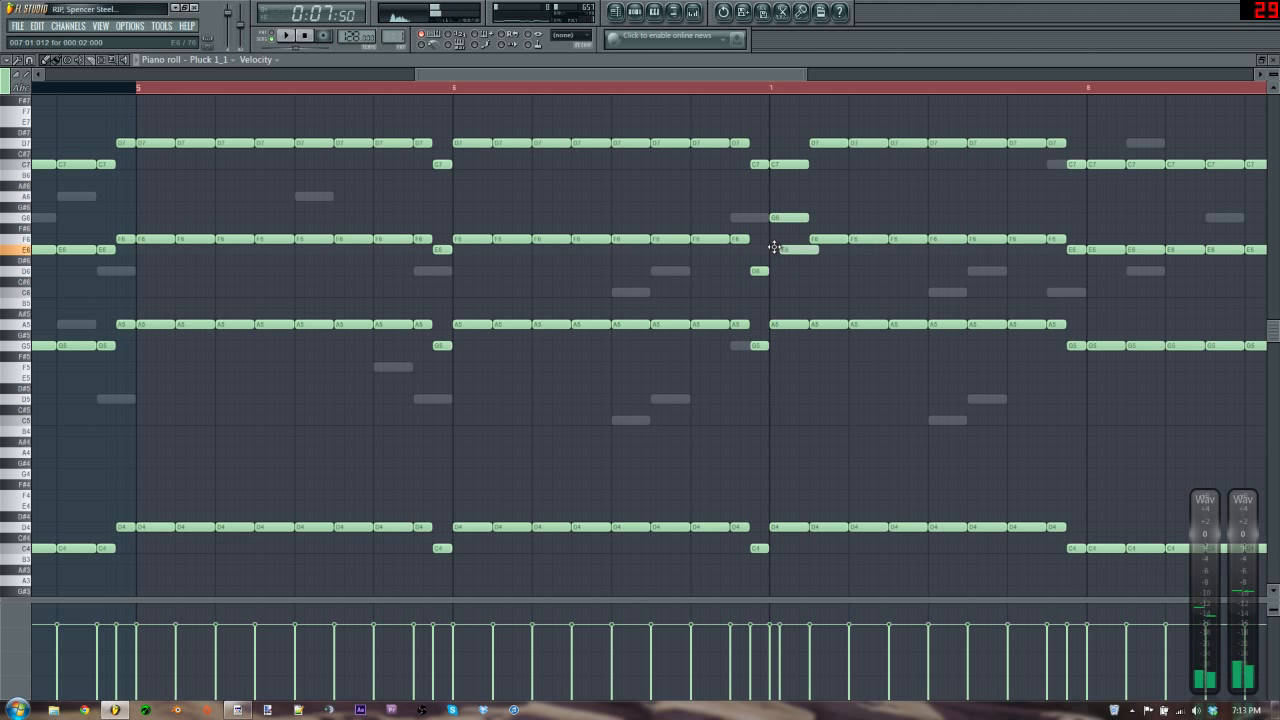
{"action": "left_click", "coordinate": [772, 293]}
{"action": "left_click_drag", "start_coordinate": [772, 296], "coordinate": [774, 259]}
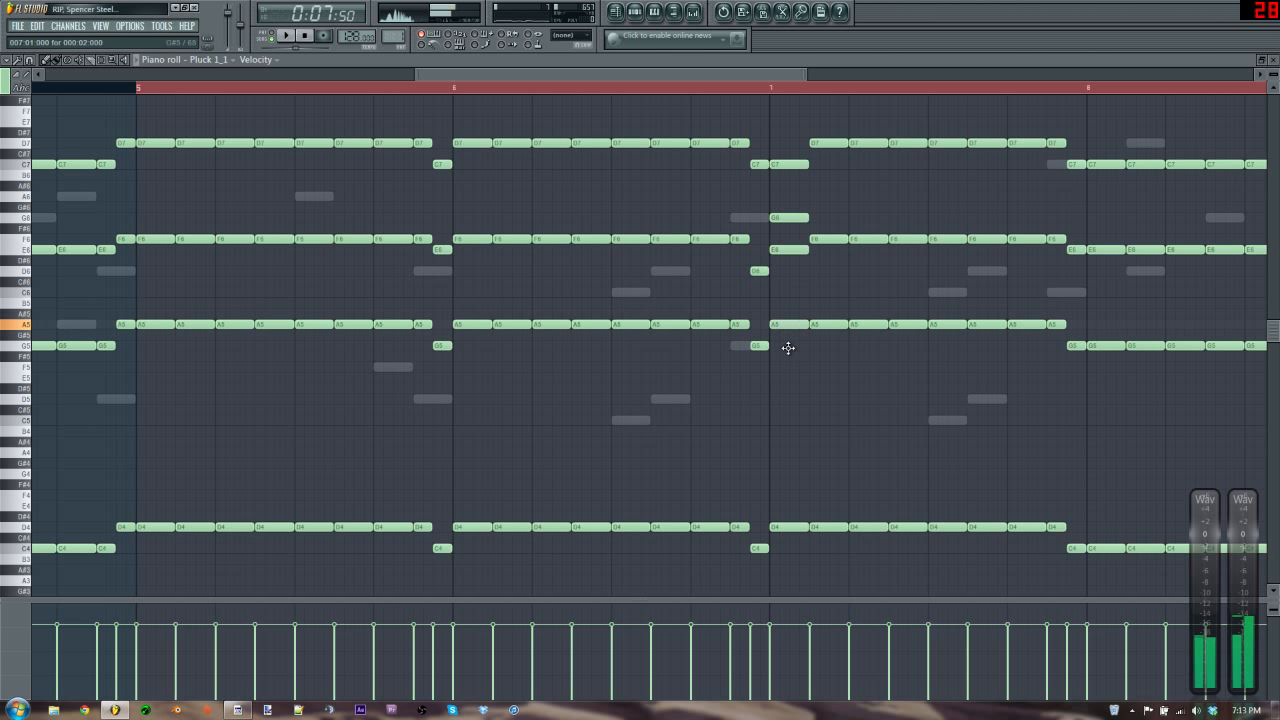
{"action": "left_click_drag", "start_coordinate": [790, 334], "coordinate": [790, 354]}
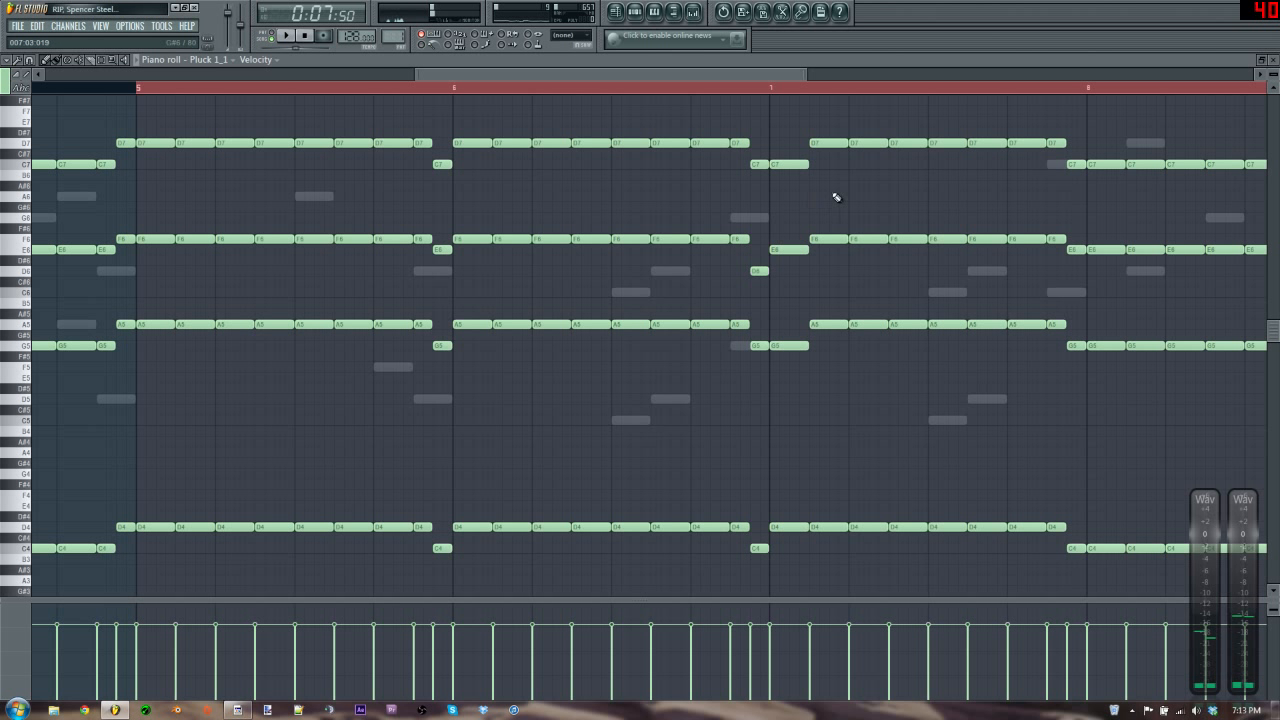
- Lower the remaining upper chord notes in bar 7 to C7, E6 and G5, and play the range
{"action": "left_click_drag", "start_coordinate": [848, 145], "coordinate": [1061, 345]}
{"action": "left_click_drag", "start_coordinate": [1063, 263], "coordinate": [831, 250]}
{"action": "key", "text": "space"}
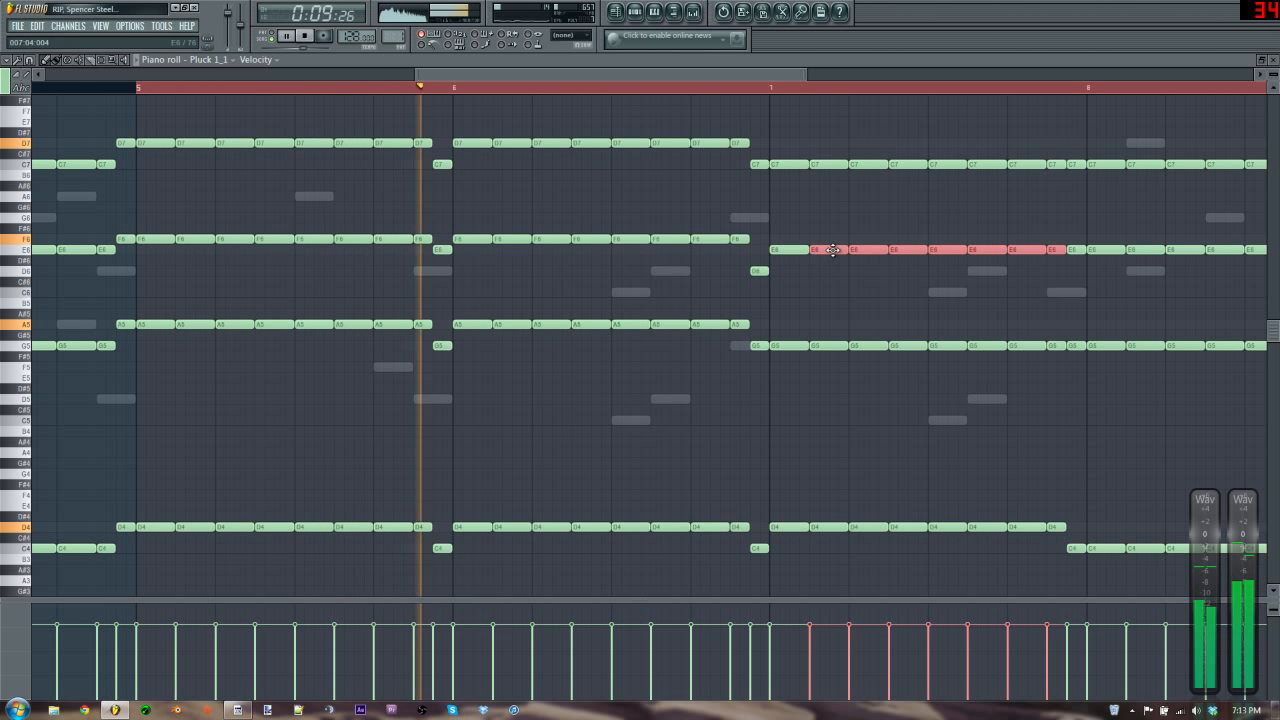
- Lower the D4 chord notes in bar 7 to C4, restart playback and deselect the notes
{"action": "left_click_drag", "start_coordinate": [1080, 518], "coordinate": [806, 554]}
{"action": "key", "text": "space"}
{"action": "key", "text": "space"}
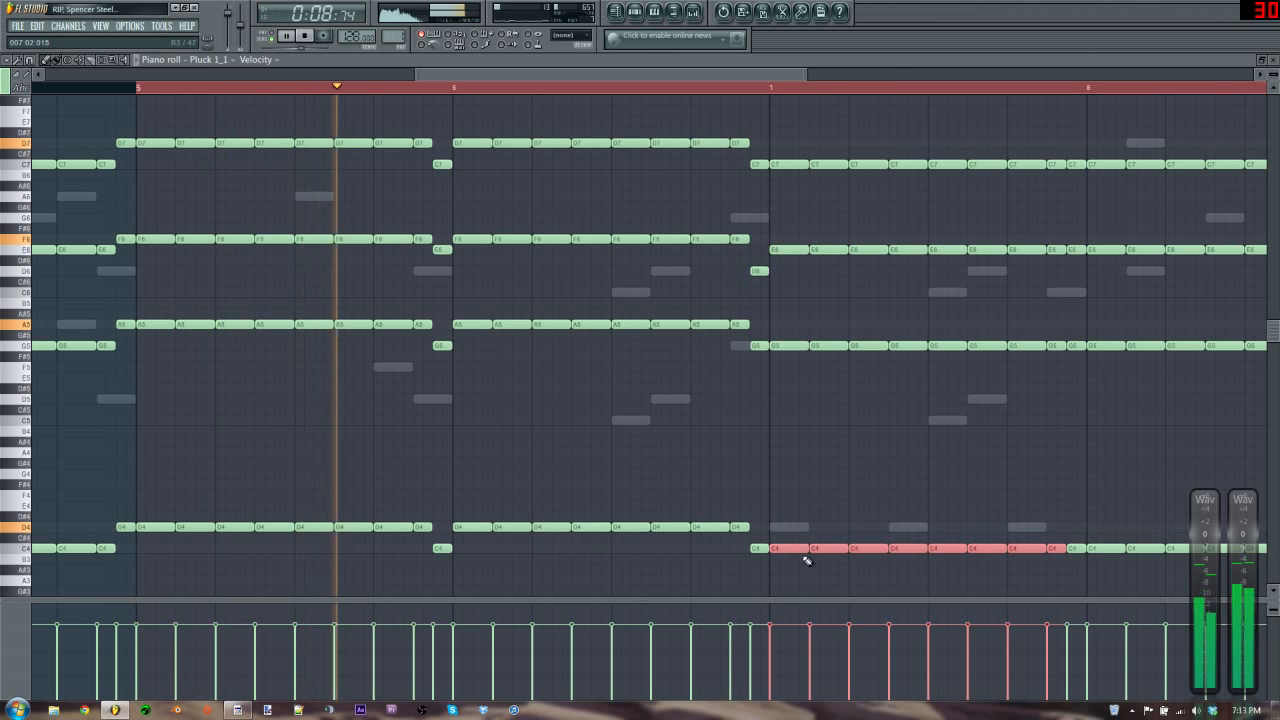
{"action": "left_click", "coordinate": [833, 487]}
{"action": "scroll", "coordinate": [900, 460], "scroll_direction": "down", "scroll_amount": 3}
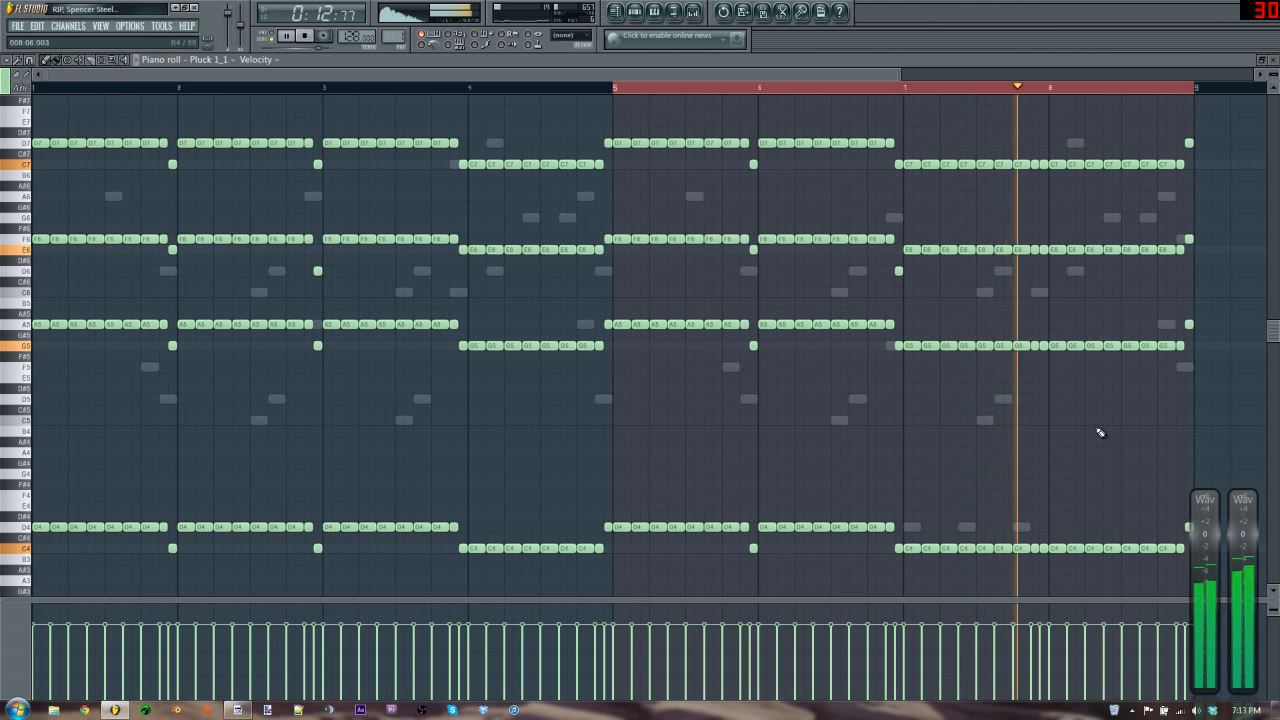
- Switch to the Pluck 2 piano roll, lower the three bass notes in bar 7 to C4, then stop playback and close the editor
{"action": "key", "text": "Escape"}
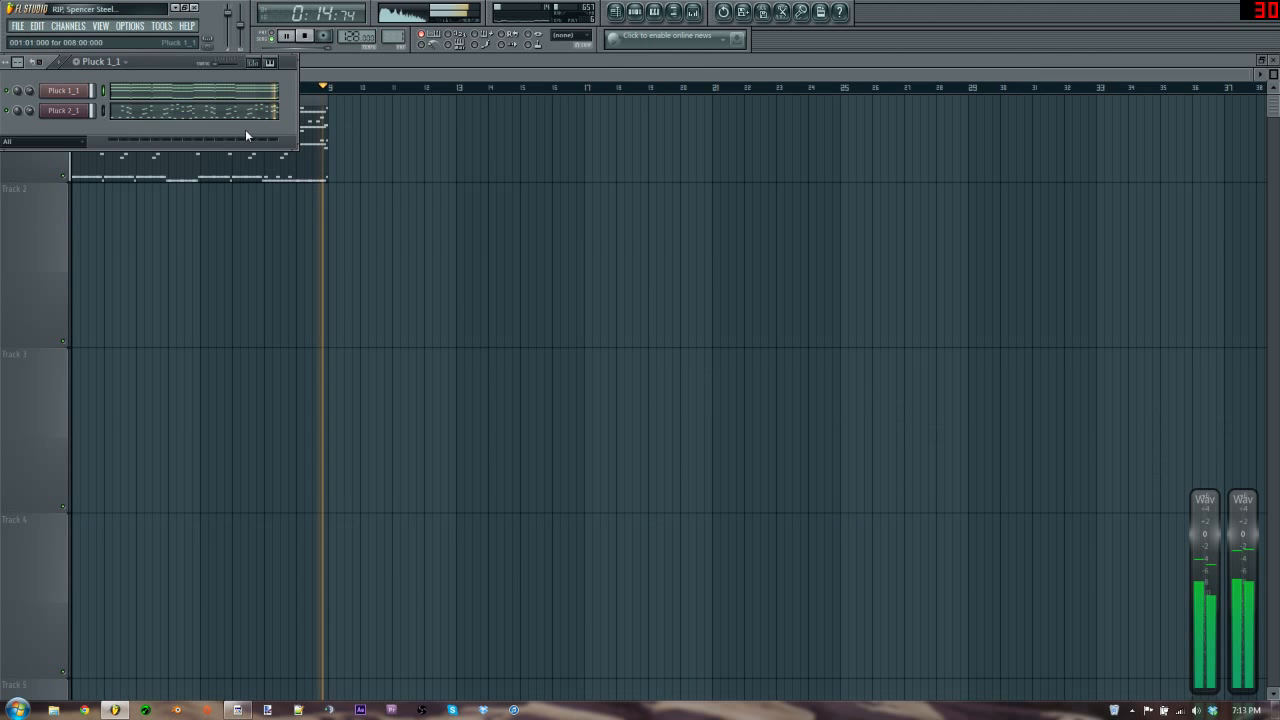
{"action": "left_click", "coordinate": [248, 104]}
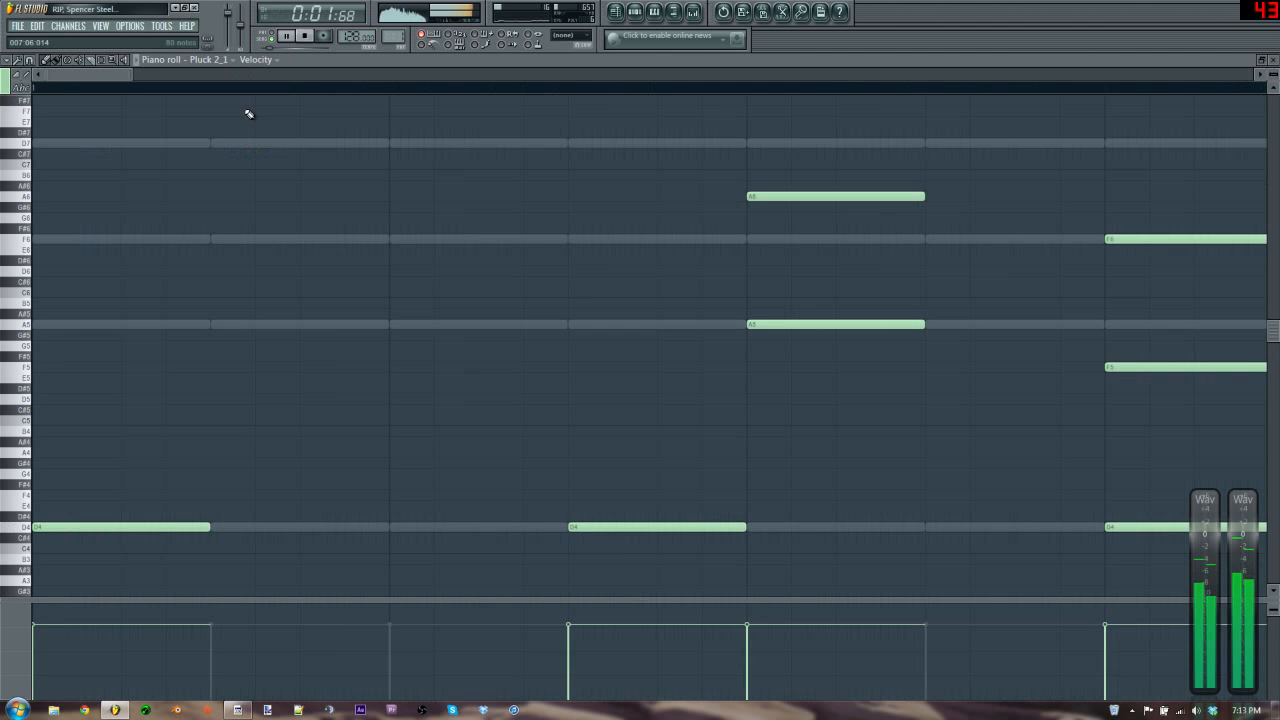
{"action": "left_click_drag", "start_coordinate": [1050, 532], "coordinate": [910, 550]}
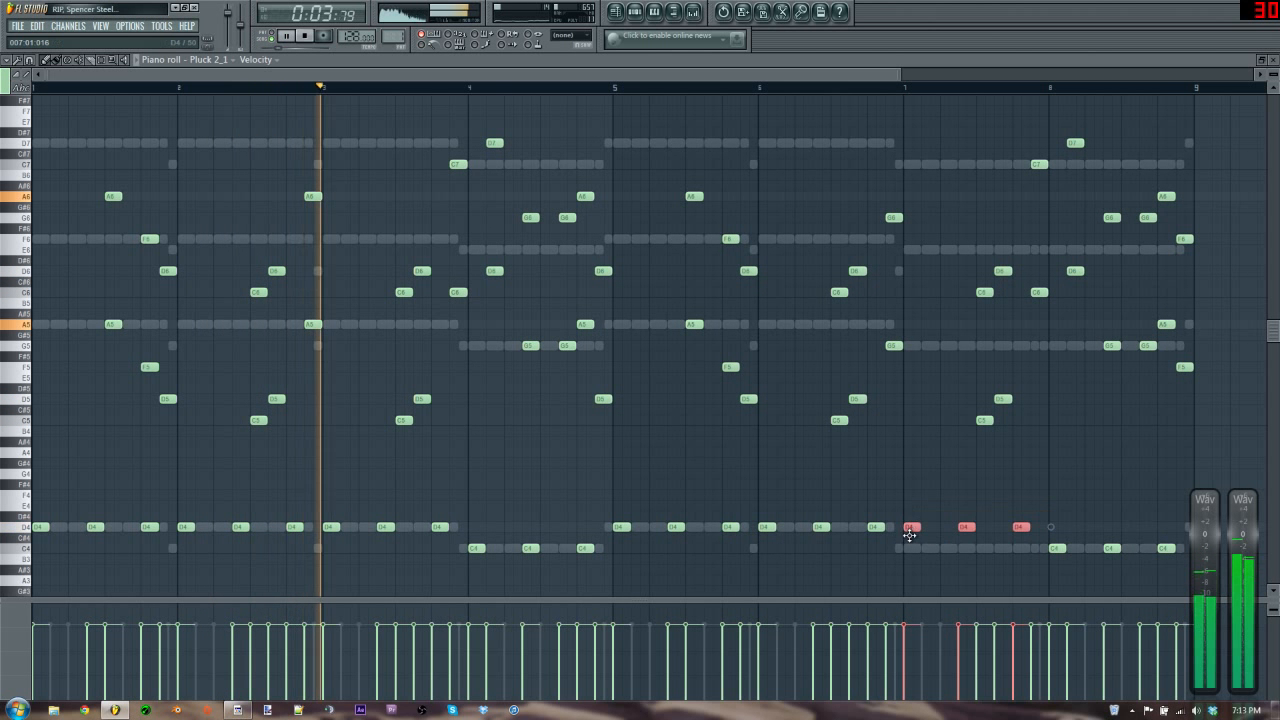
{"action": "left_click", "coordinate": [922, 507], "text": "ctrl"}
{"action": "key", "text": "space"}
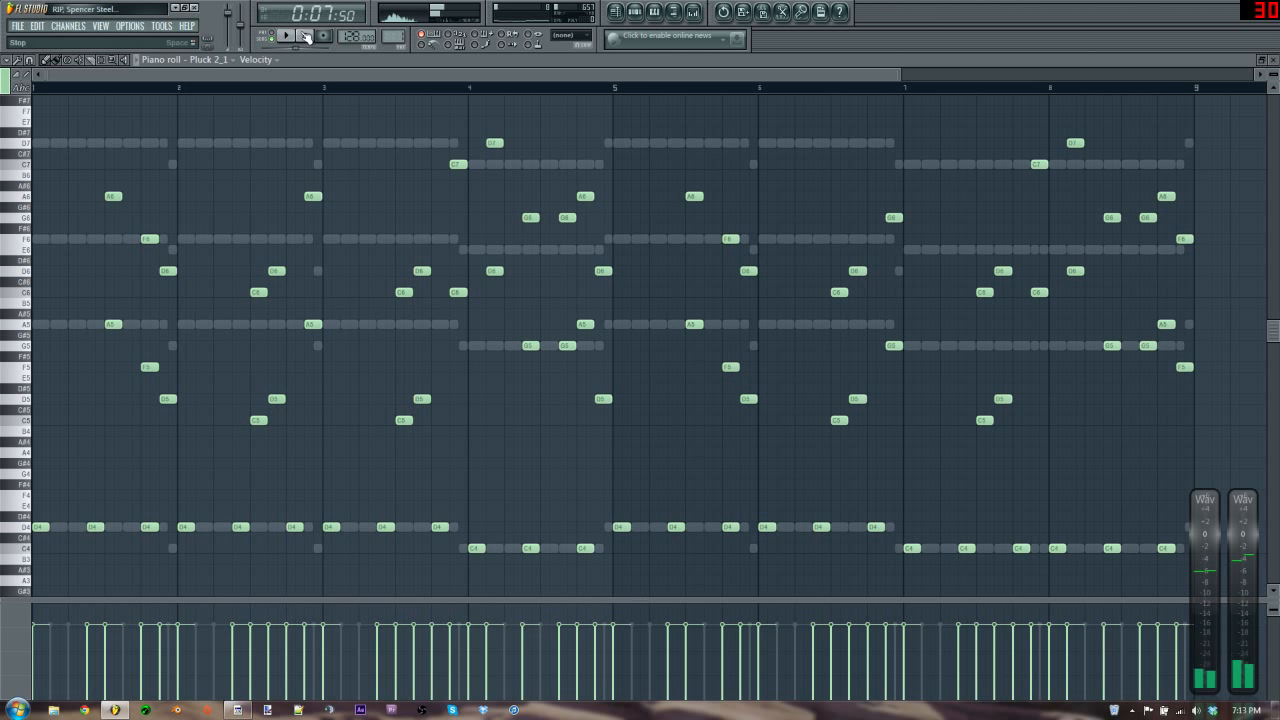
{"action": "key", "text": "F7"}
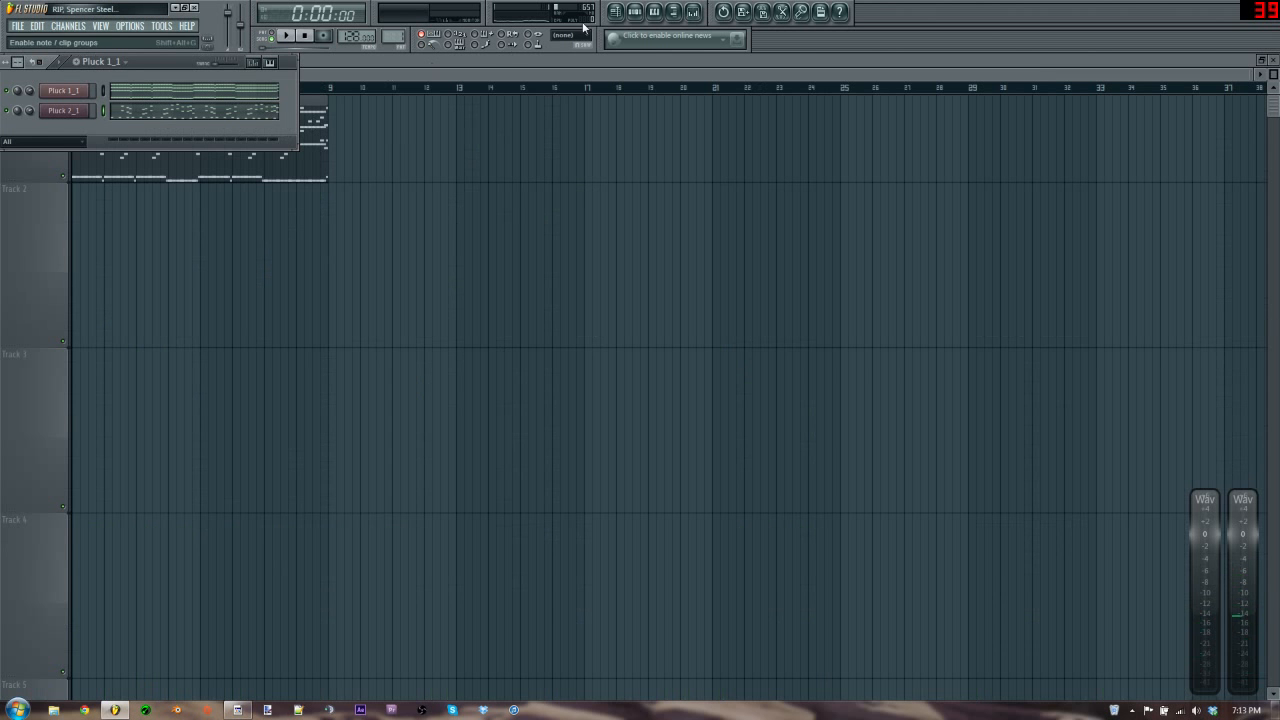
- Examine the Pluck 2 Harmless synth beside the mixer while playing the pattern, and close the synth window
{"action": "left_click", "coordinate": [697, 13]}
{"action": "left_click", "coordinate": [62, 111]}
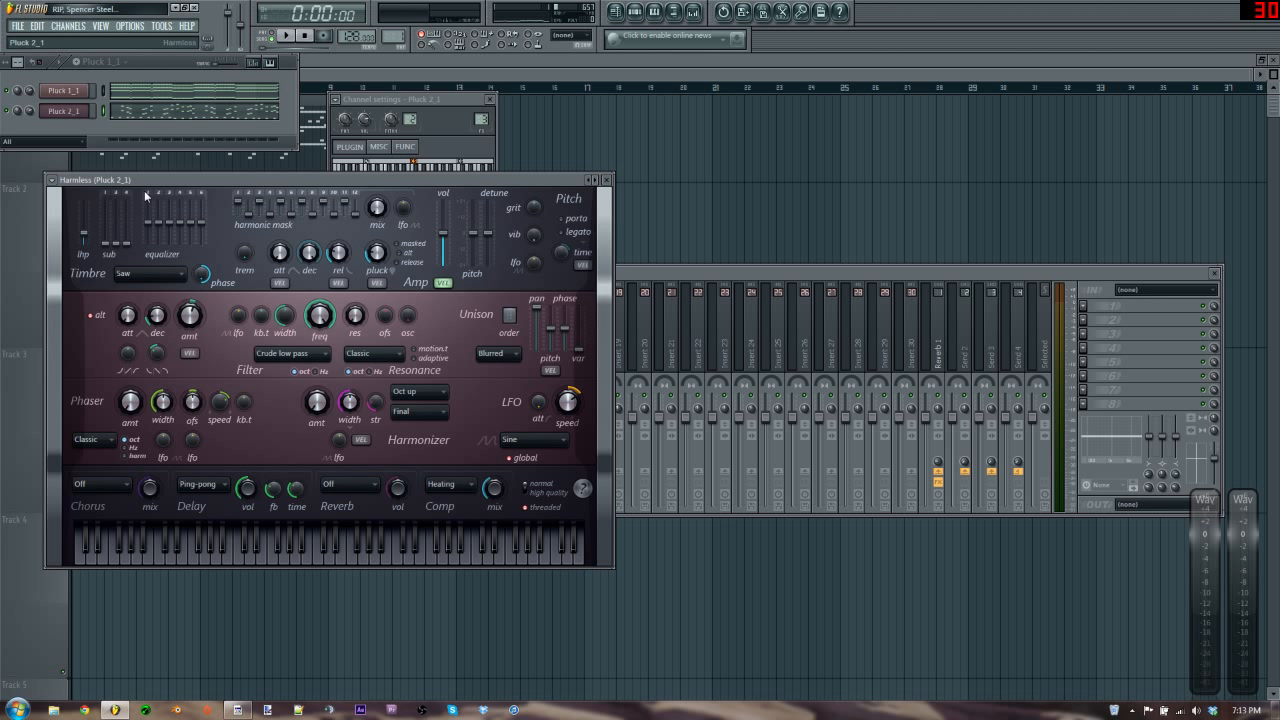
{"action": "left_click", "coordinate": [487, 100]}
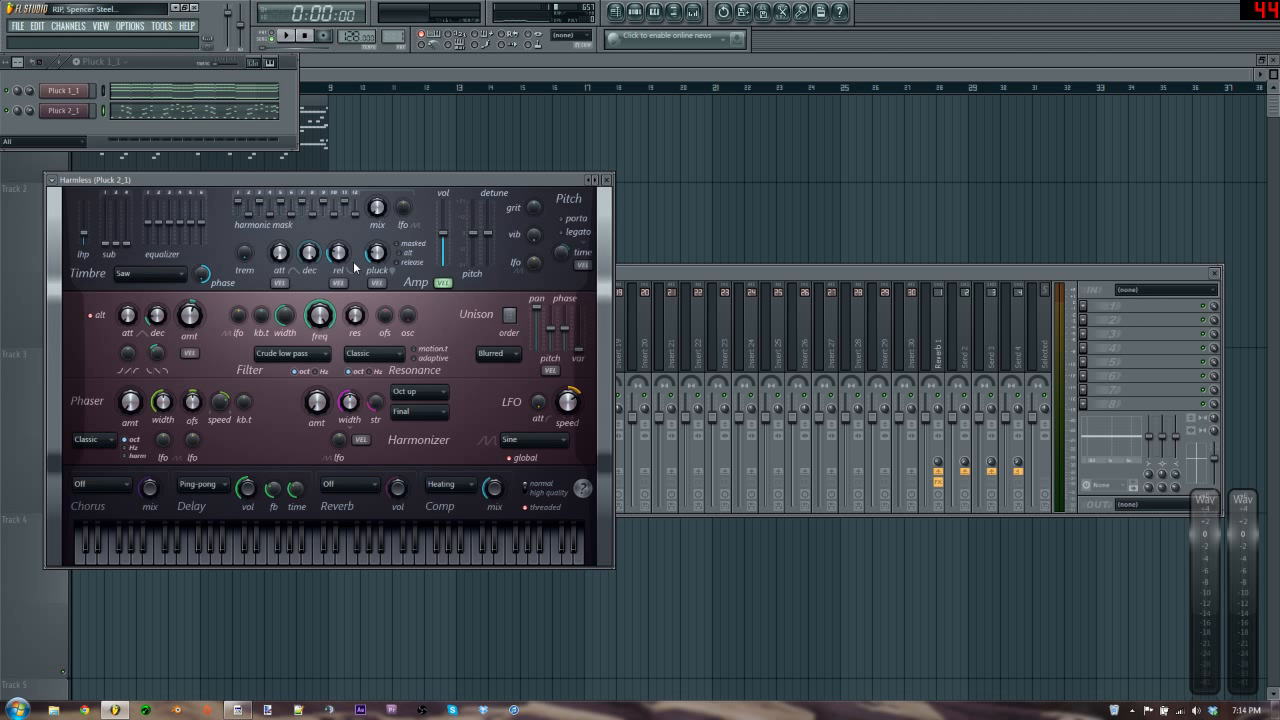
{"action": "key", "text": "space"}
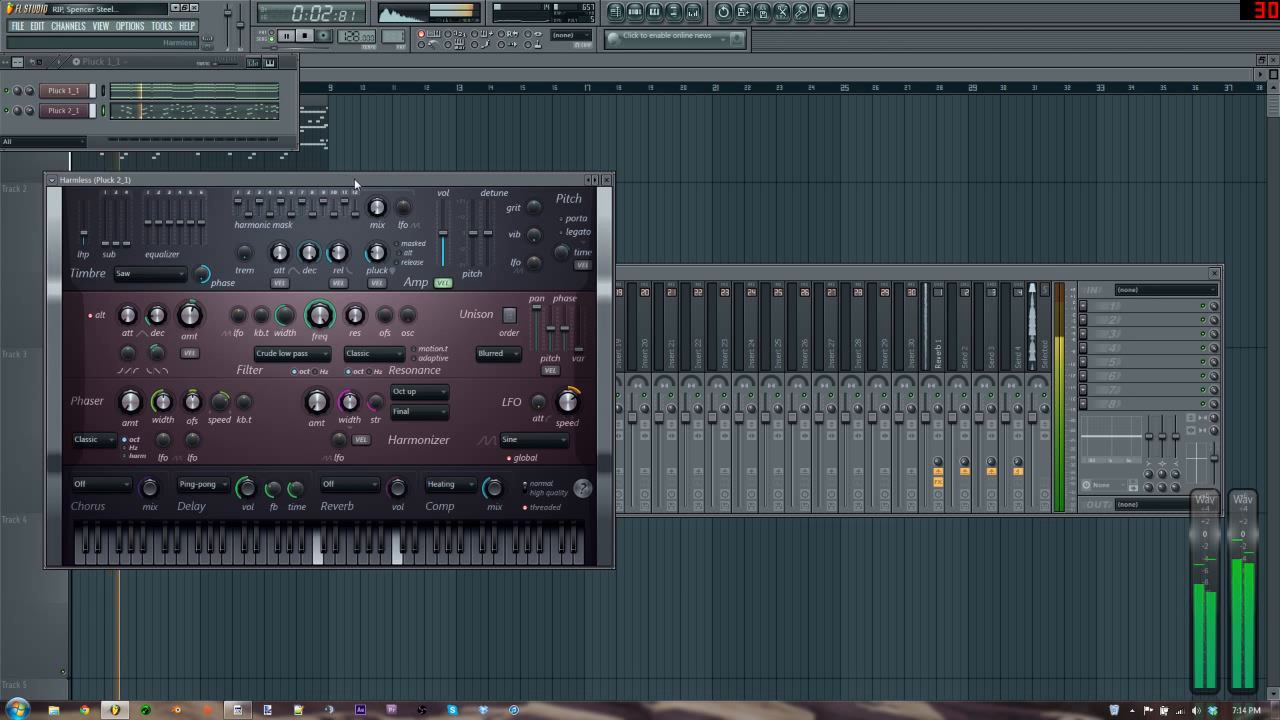
{"action": "left_click_drag", "start_coordinate": [354, 178], "coordinate": [784, 175]}
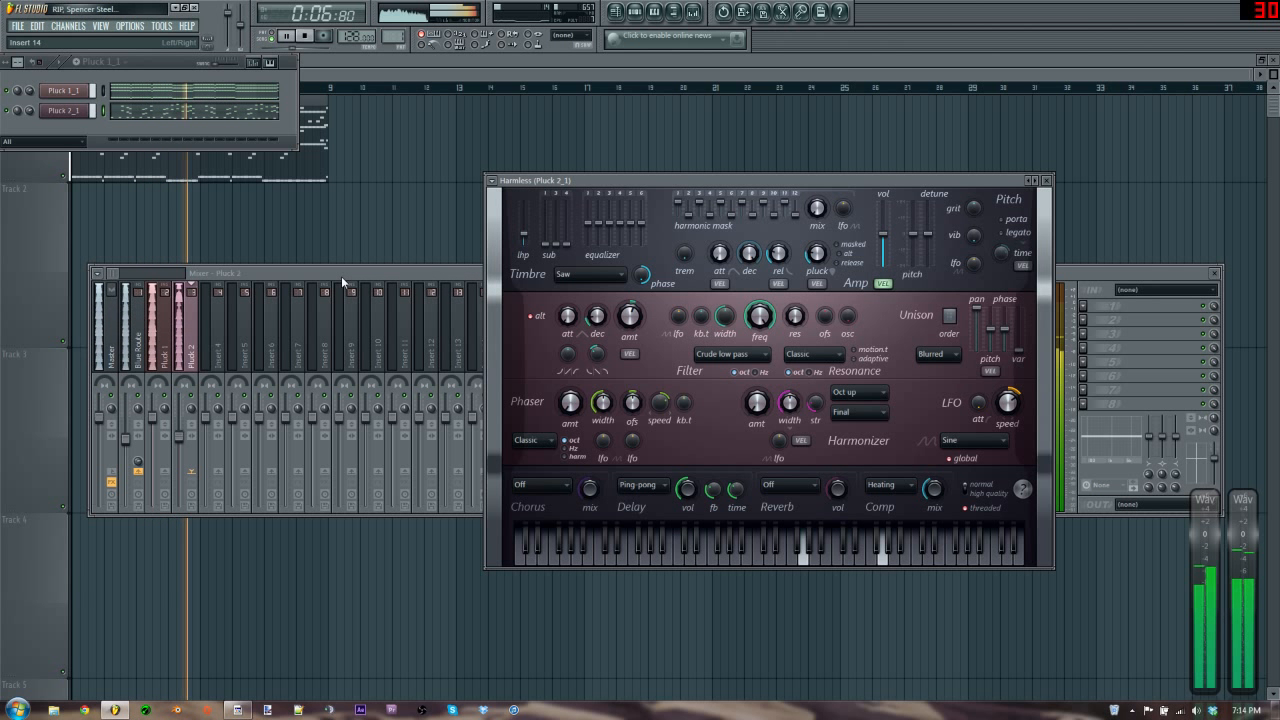
{"action": "key", "text": "space"}
{"action": "right_click", "coordinate": [766, 182]}
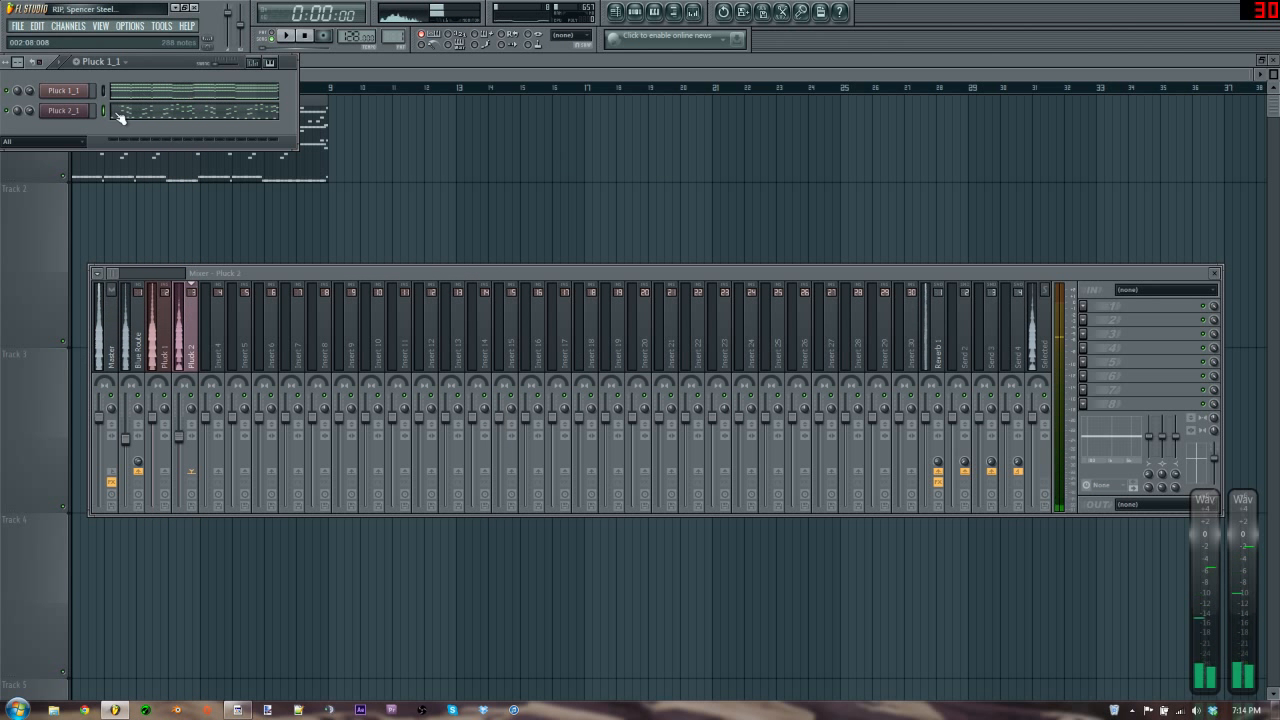
- Place VFH1 128BPM Roboto Kit 2 from the Vengeance Future House Vol 1 pack twice on Track 2, covering bars 1 to 8
{"action": "left_click", "coordinate": [692, 13]}
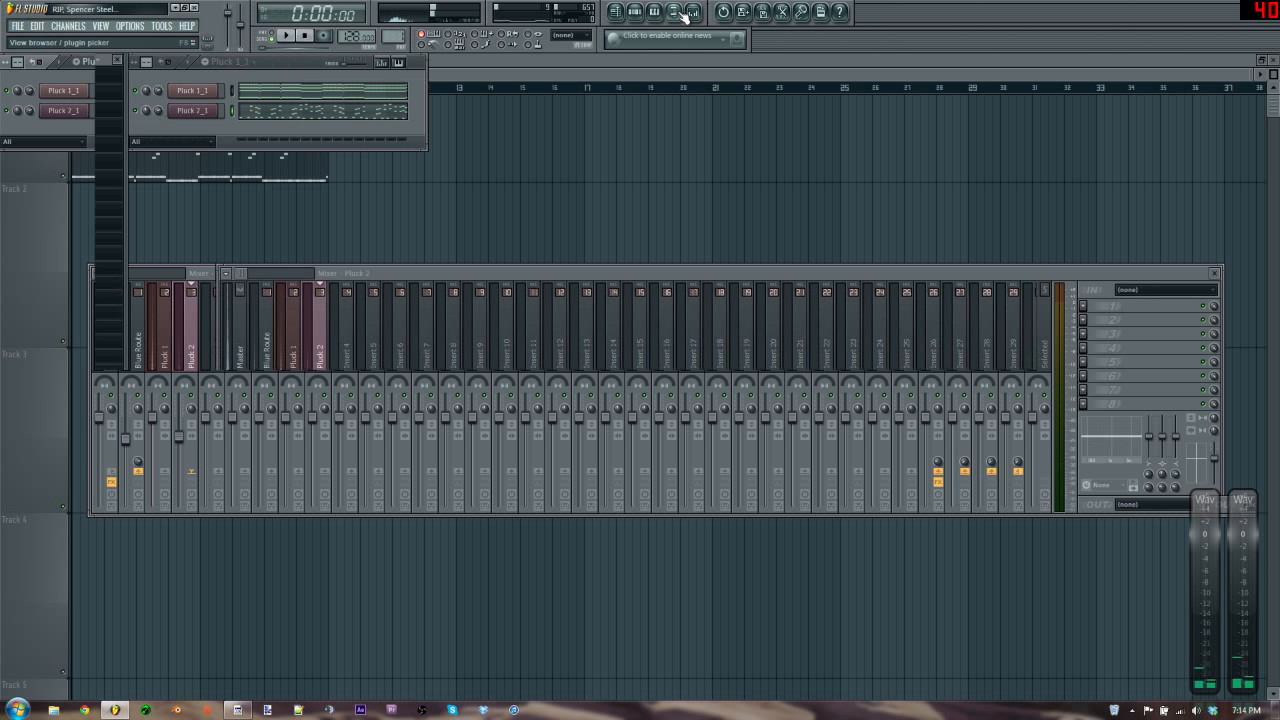
{"action": "left_click", "coordinate": [62, 298]}
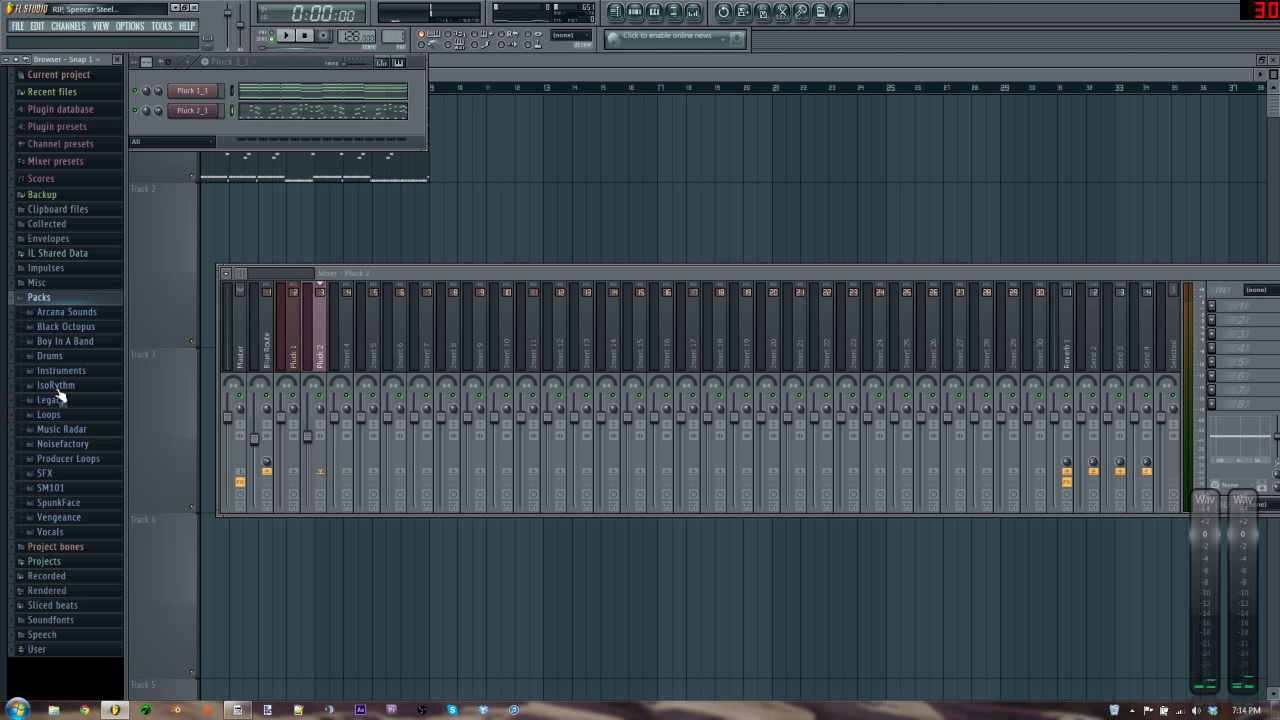
{"action": "left_click", "coordinate": [100, 517]}
{"action": "left_click", "coordinate": [106, 592]}
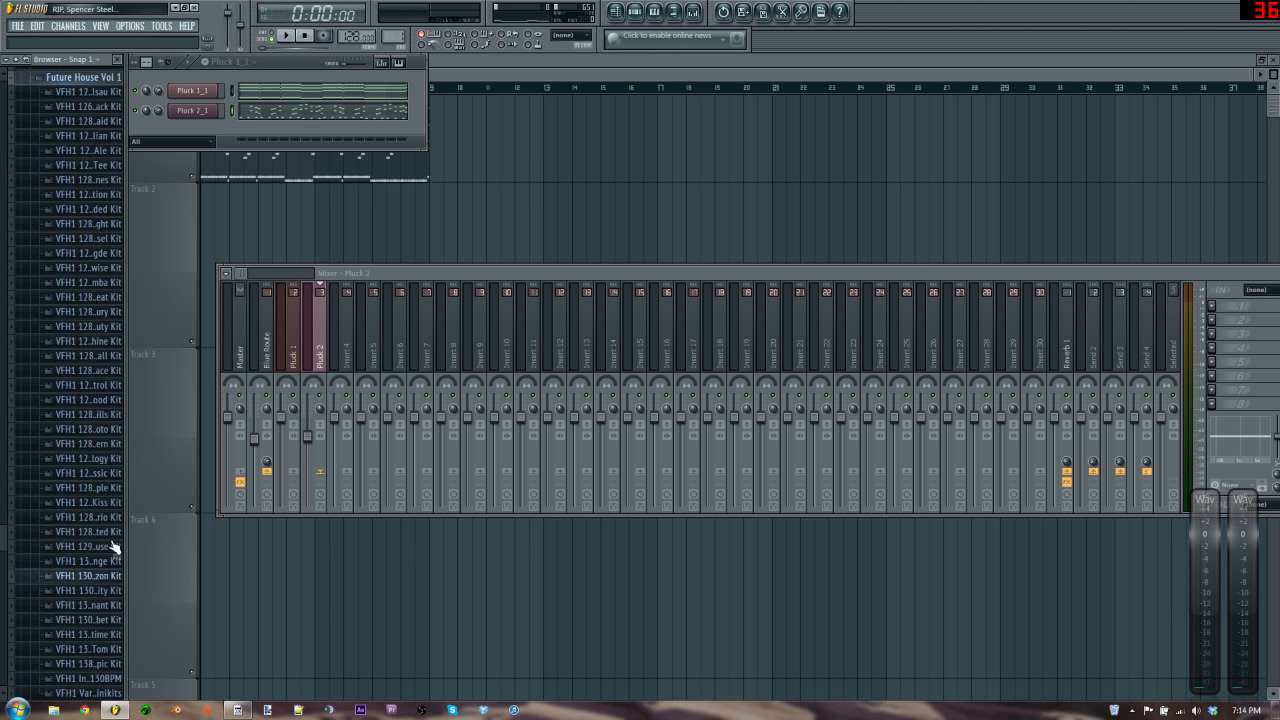
{"action": "left_click", "coordinate": [114, 428]}
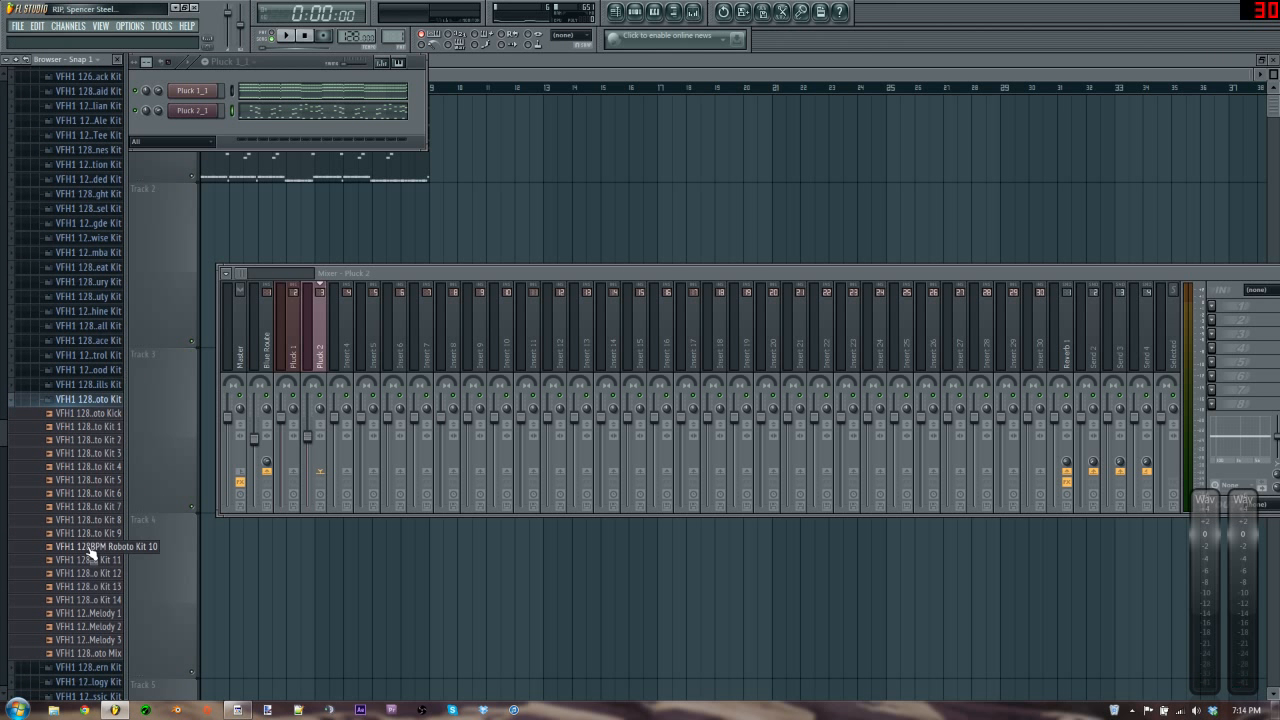
{"action": "left_click", "coordinate": [89, 441]}
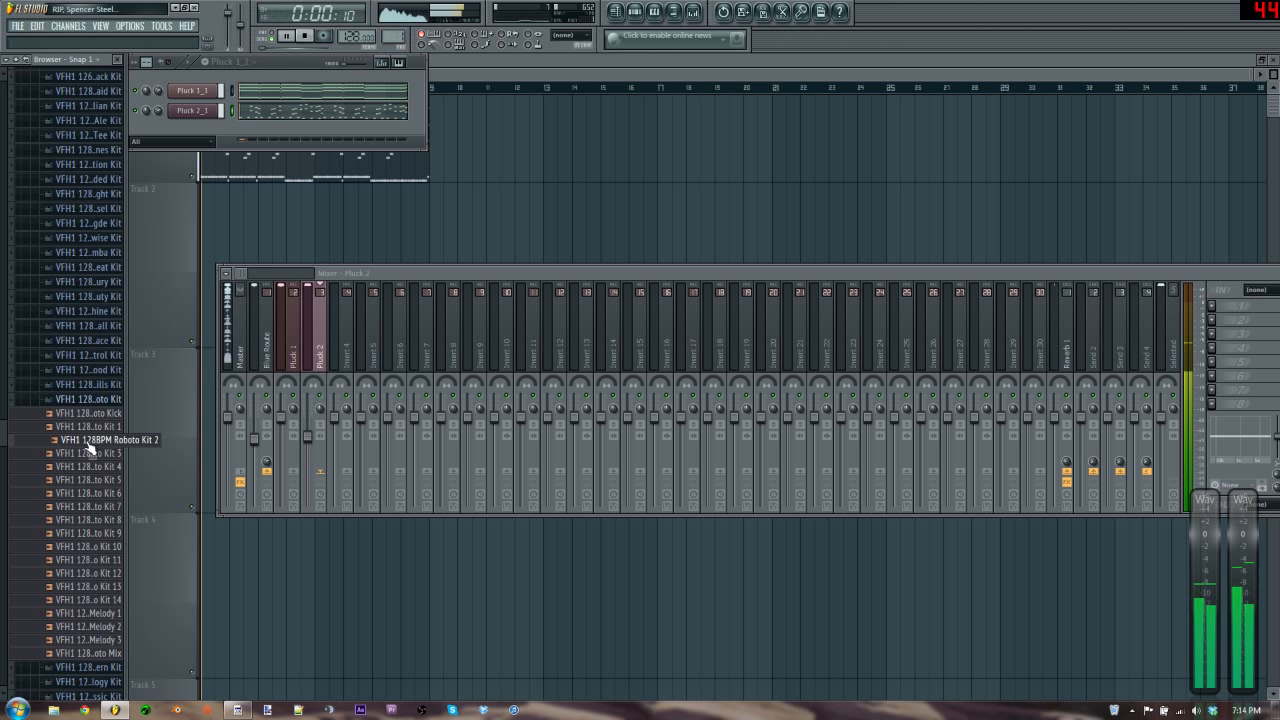
{"action": "left_click_drag", "start_coordinate": [249, 257], "coordinate": [311, 273]}
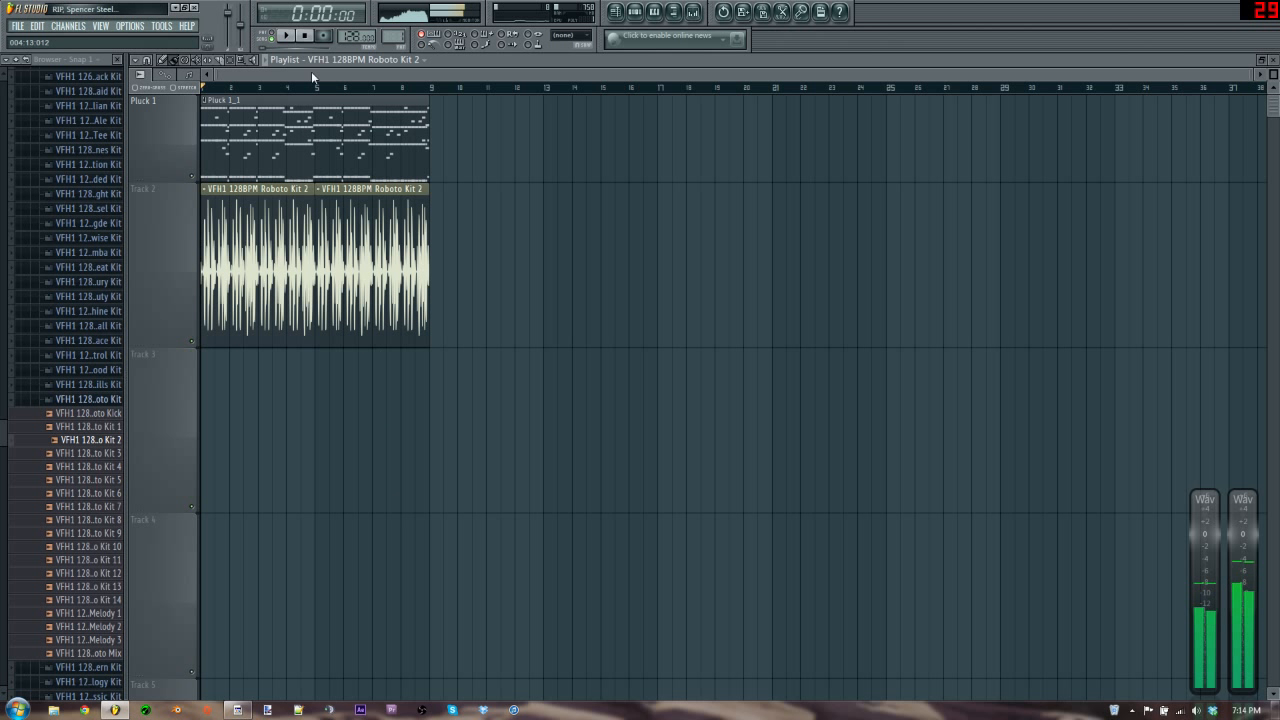
- Shrink Track 2 to its minimum height and close the browser
{"action": "right_click", "coordinate": [151, 277]}
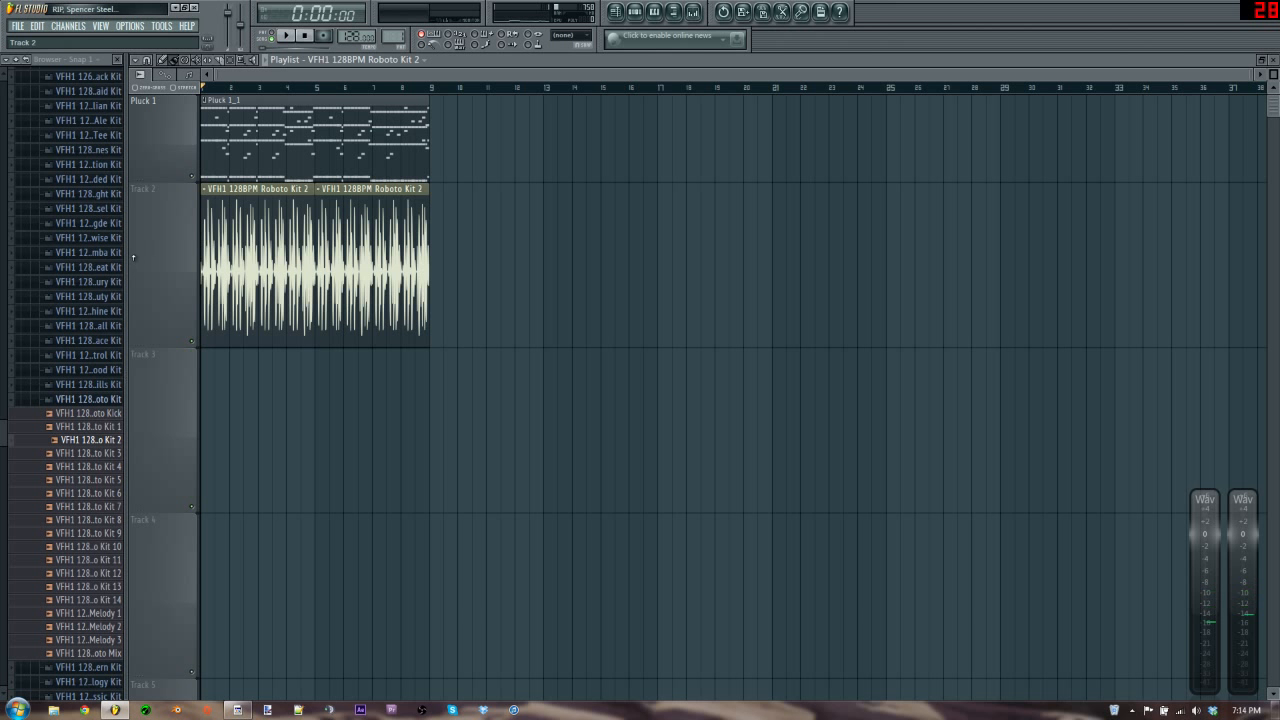
{"action": "left_click_drag", "start_coordinate": [131, 257], "coordinate": [131, 52]}
{"action": "left_click", "coordinate": [117, 60]}
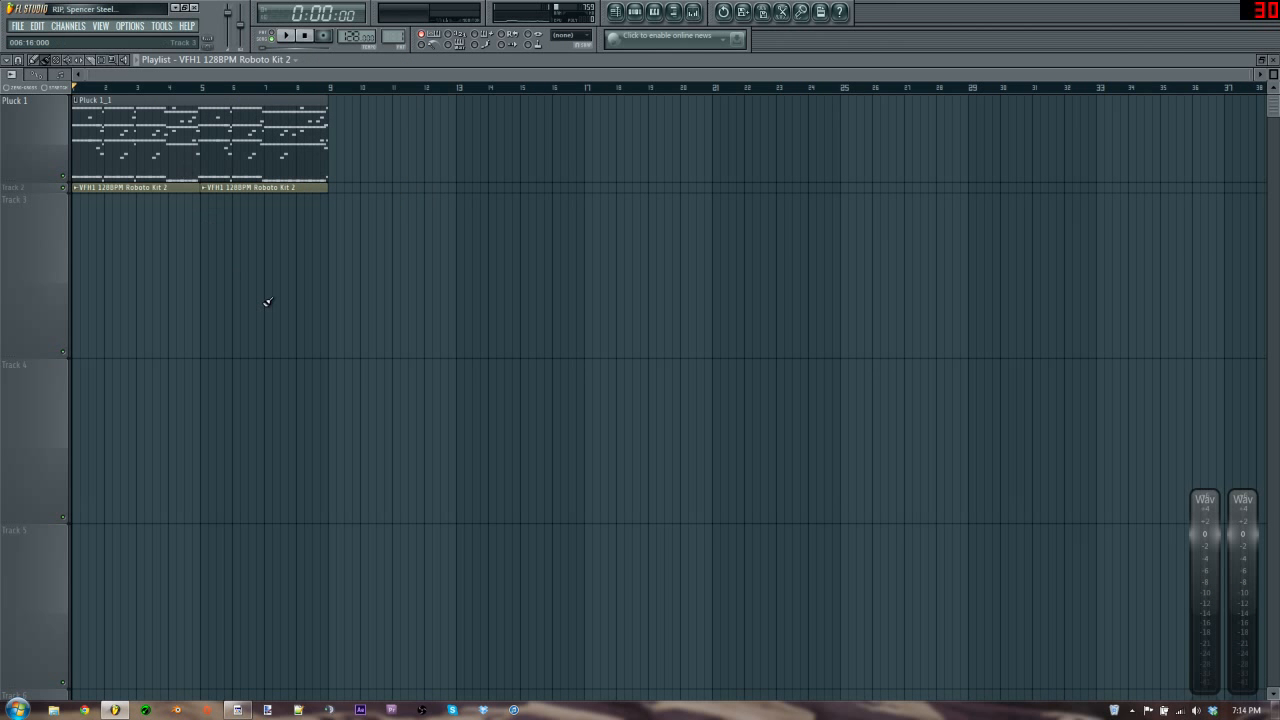
- Adjust the Roboto Kit 2 audio clip's channel volume to about 45% while playing the pattern
{"action": "scroll", "coordinate": [267, 302], "scroll_direction": "up", "scroll_amount": 1}
{"action": "scroll", "coordinate": [267, 302], "scroll_direction": "down", "scroll_amount": 1}
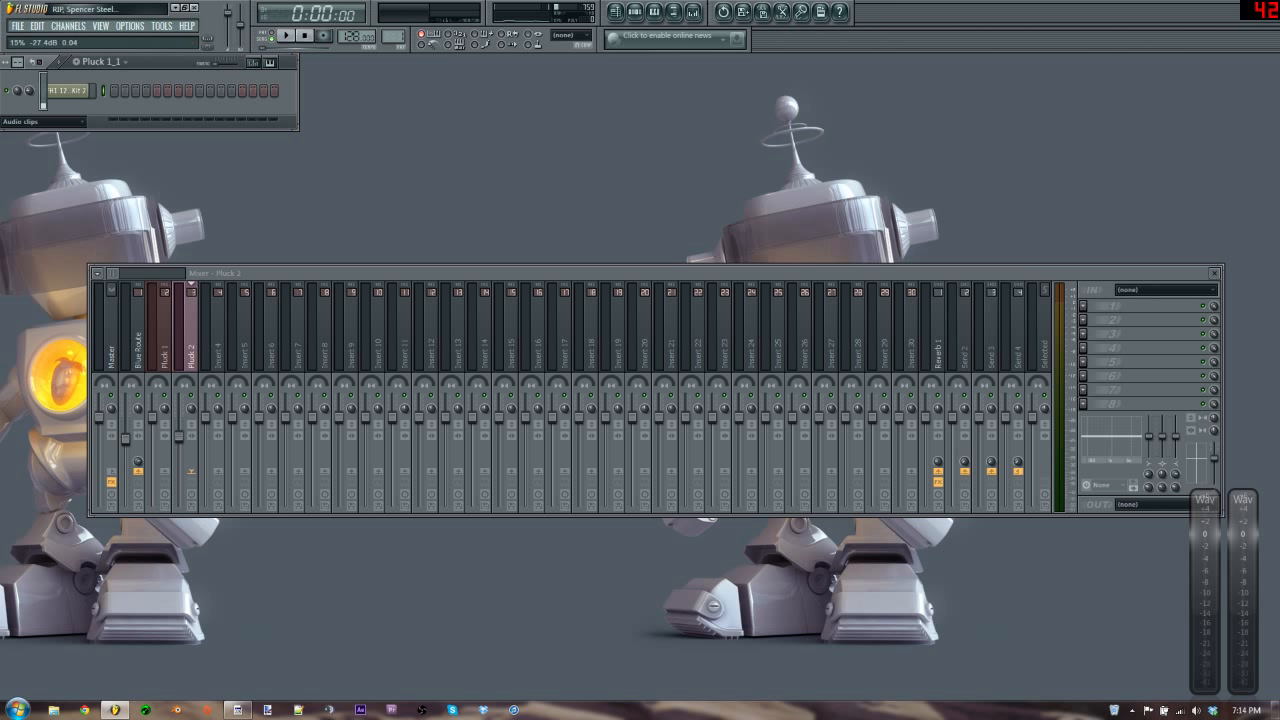
{"action": "key", "text": "space"}
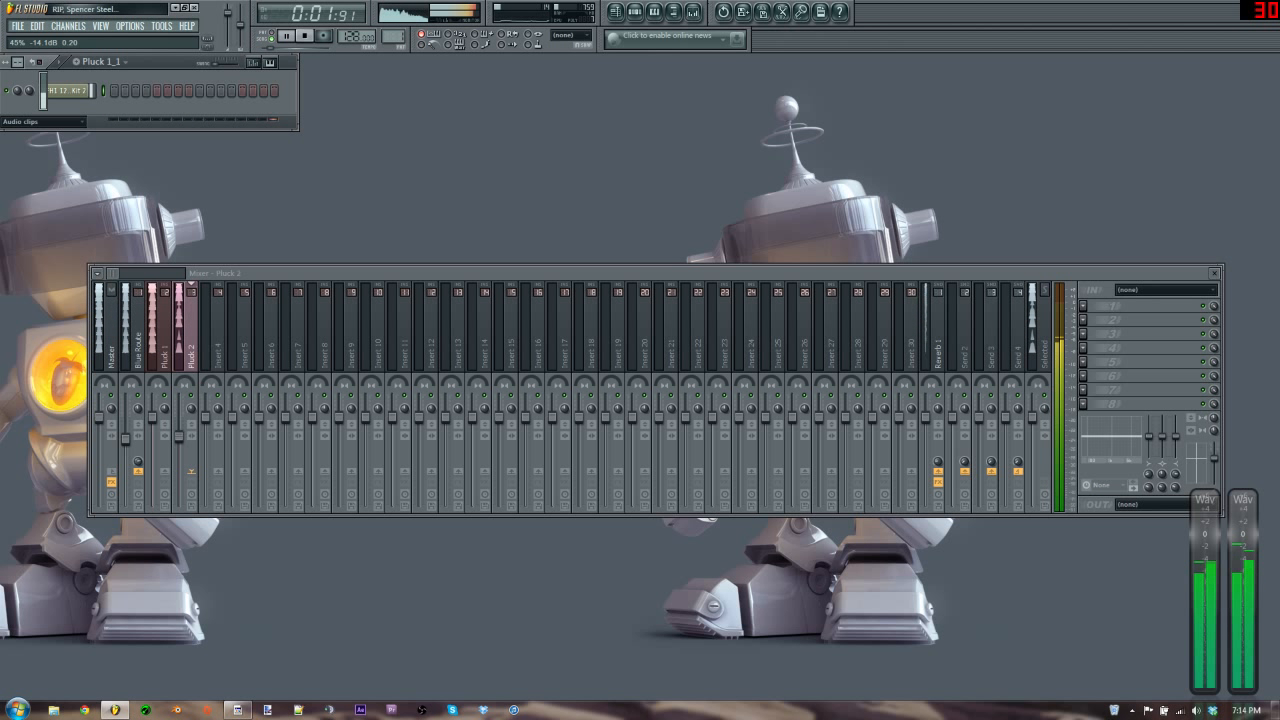
- Stop playback and open the Dance drum samples of the Legacy pack in the sample browser
{"action": "left_click", "coordinate": [676, 10]}
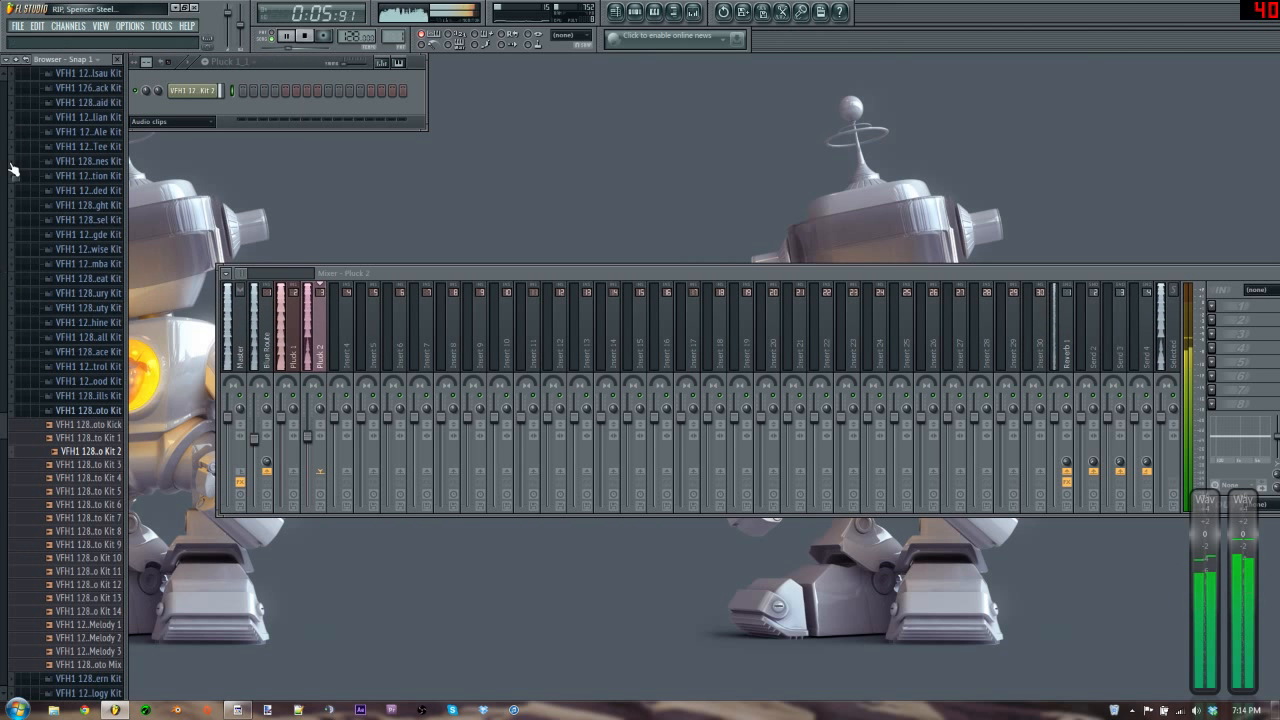
{"action": "left_click", "coordinate": [17, 59]}
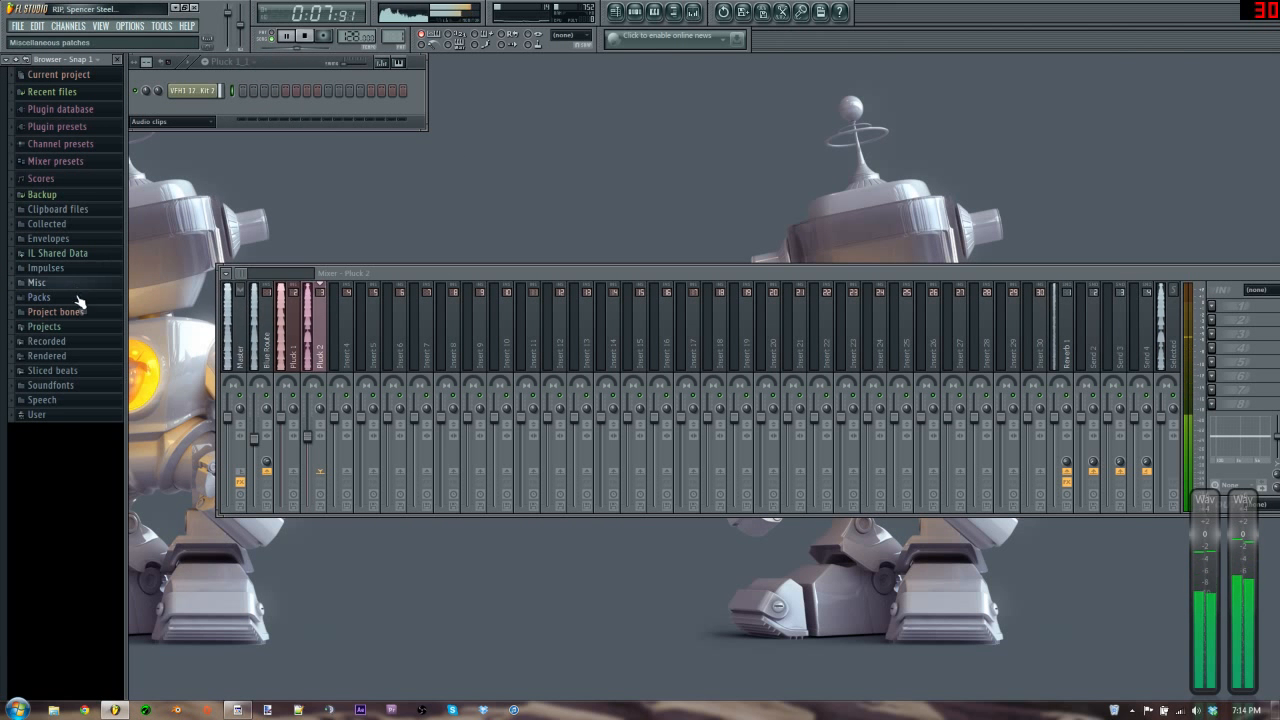
{"action": "key", "text": "space"}
{"action": "left_click", "coordinate": [40, 297]}
{"action": "left_click", "coordinate": [50, 400]}
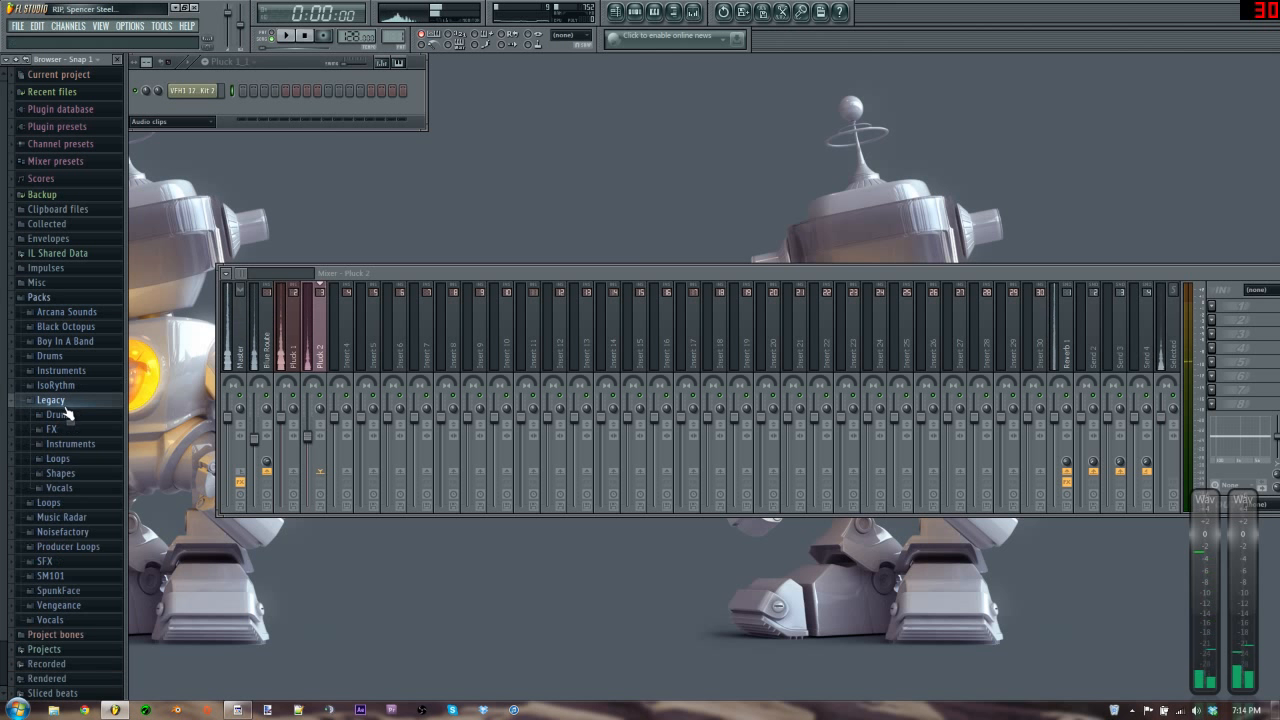
{"action": "left_click", "coordinate": [68, 414]}
{"action": "left_click", "coordinate": [92, 429]}
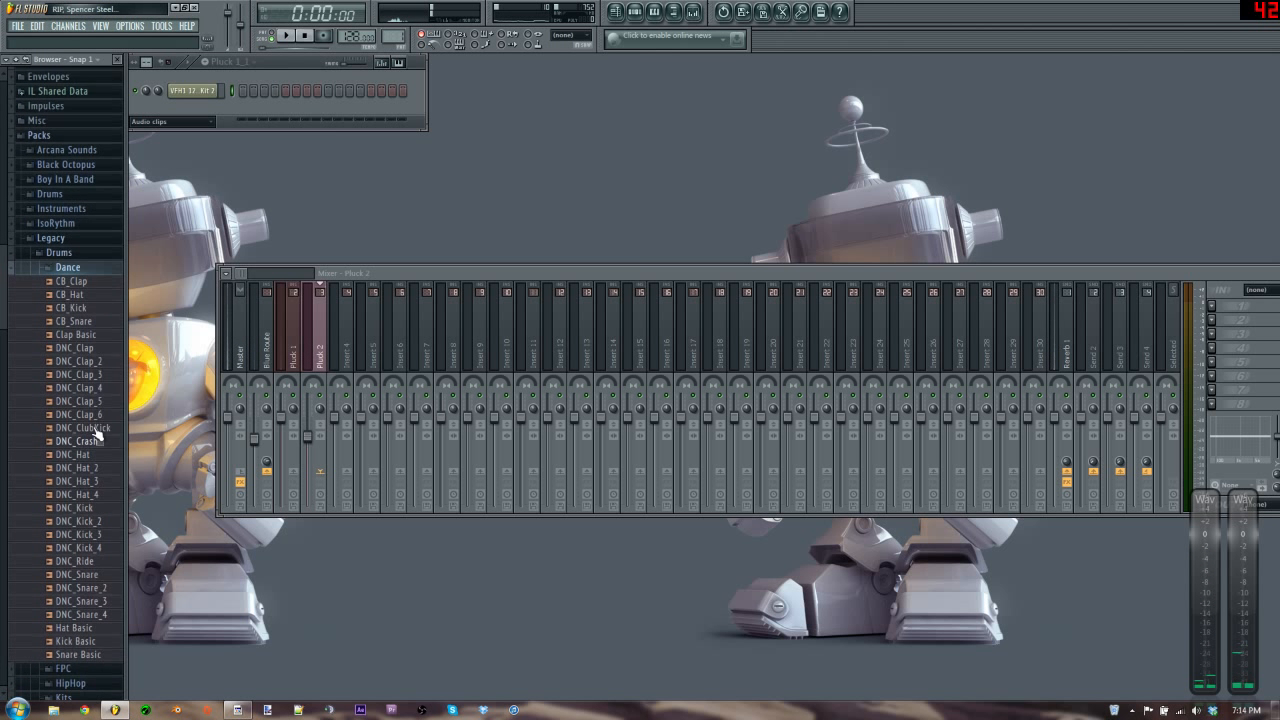
- Add the DNC_Kick sample to the channel rack as a new channel
{"action": "left_click_drag", "start_coordinate": [96, 507], "coordinate": [192, 115]}
{"action": "key", "text": "F7"}
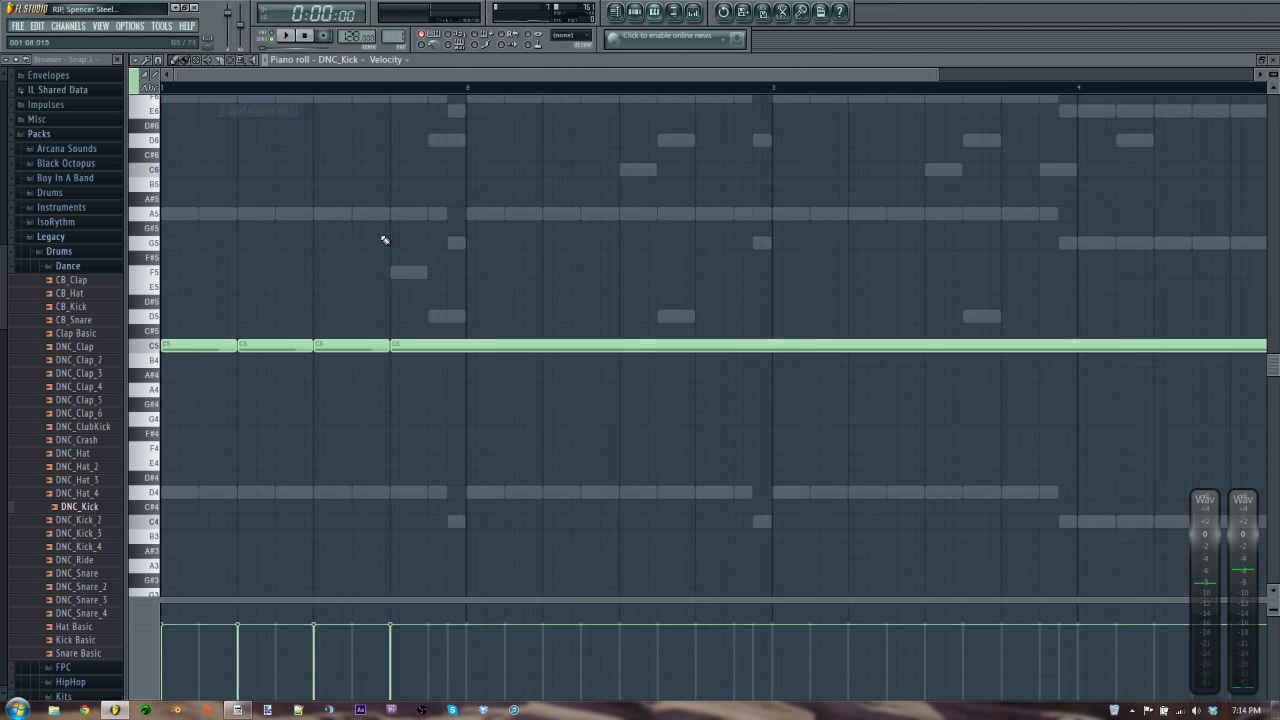
{"action": "scroll", "coordinate": [1131, 332], "scroll_direction": "down", "scroll_amount": 3}
{"action": "key", "text": "ctrl+a"}
{"action": "left_click_drag", "start_coordinate": [1197, 345], "coordinate": [970, 357]}
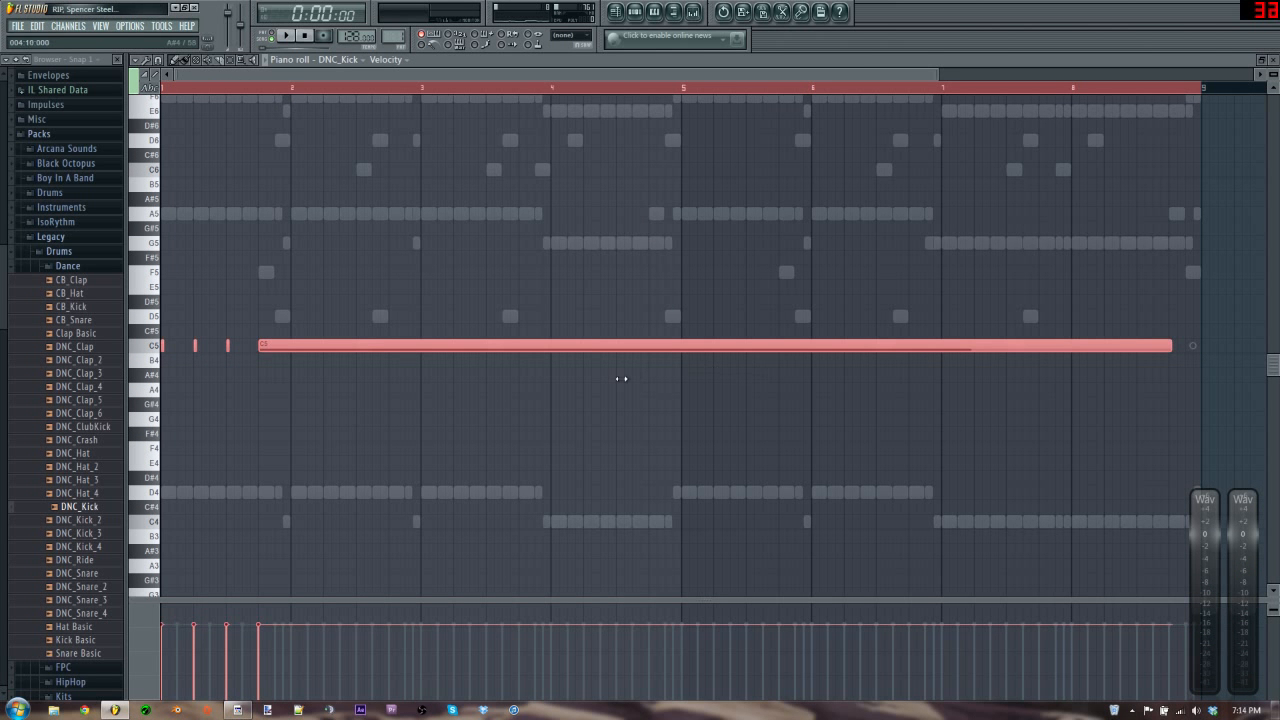
{"action": "right_click", "coordinate": [545, 345]}
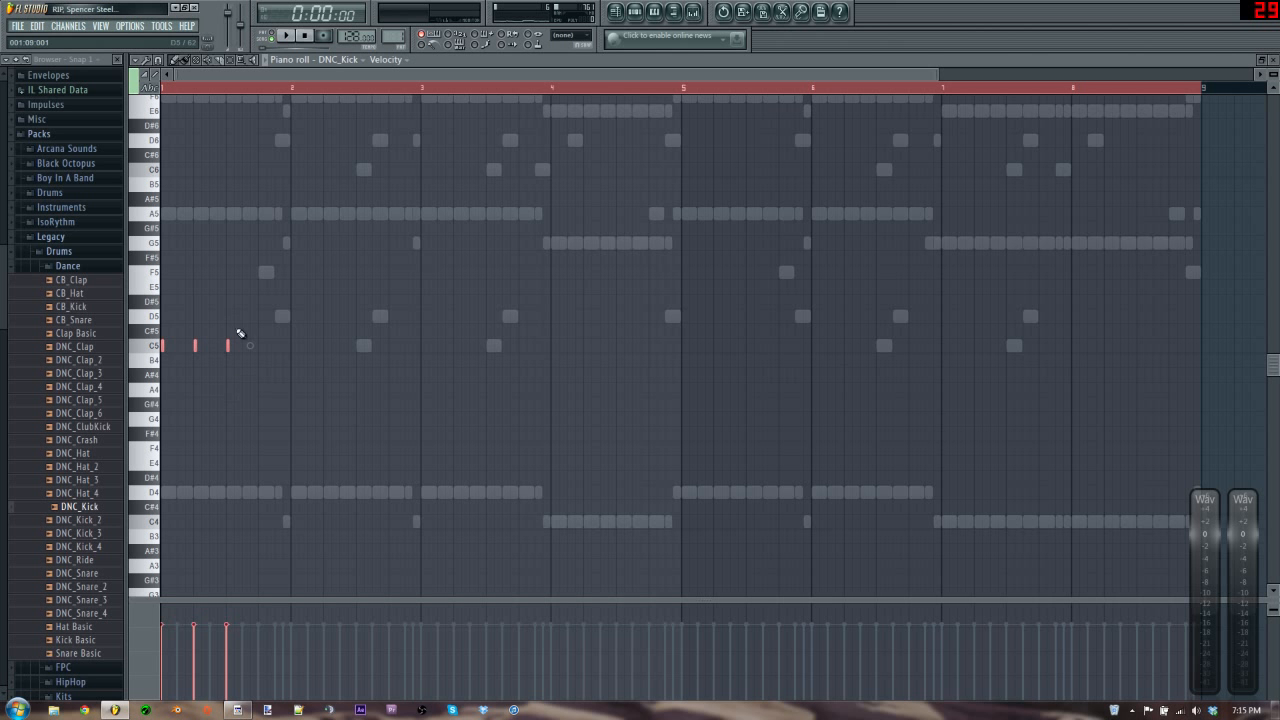
{"action": "scroll", "coordinate": [320, 365], "scroll_direction": "down", "scroll_amount": 1}
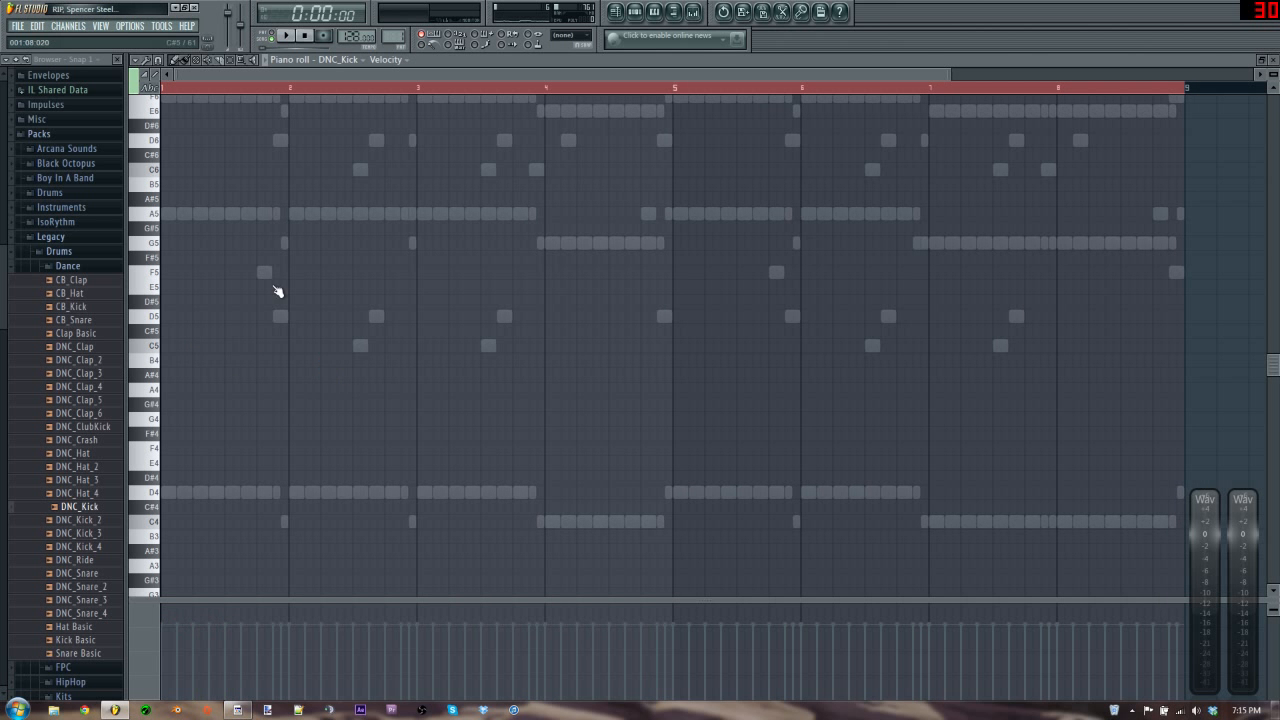
{"action": "key", "text": "Escape"}
- Fill the DNC_Kick channel on every fourth step across the eight bars and shorten all its notes to about one step
{"action": "right_click", "coordinate": [187, 113]}
{"action": "left_click", "coordinate": [252, 217]}
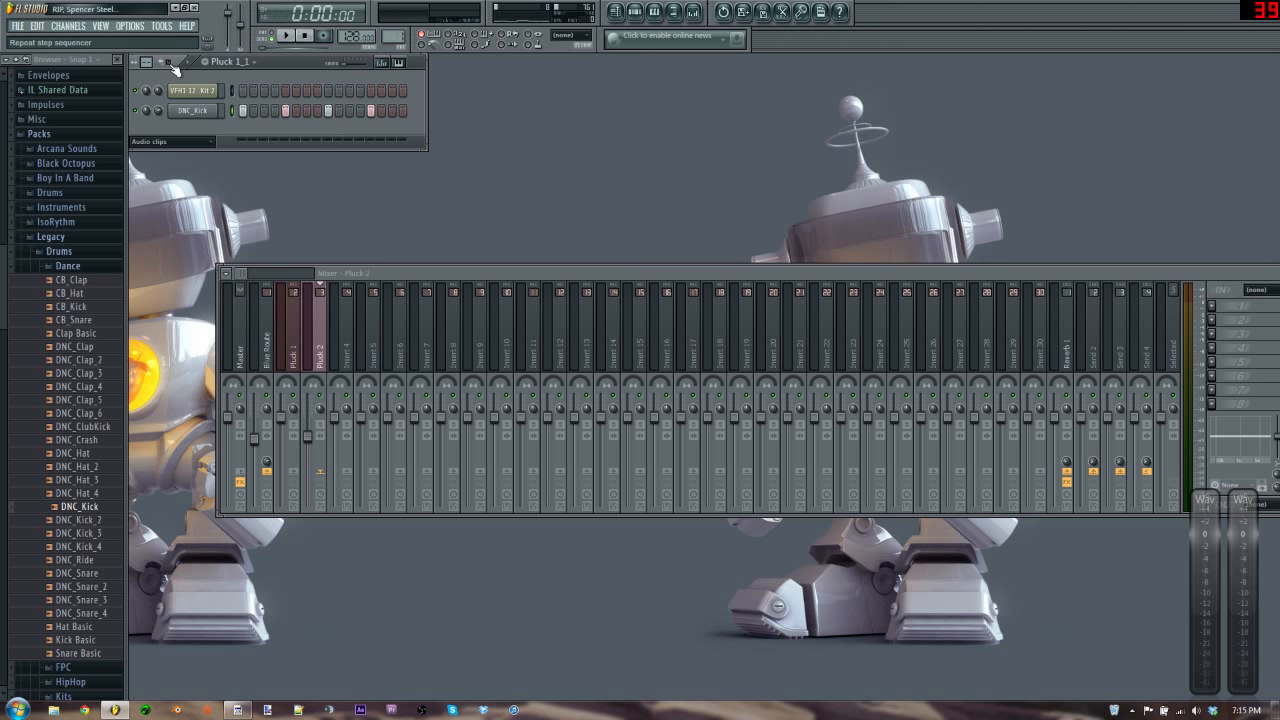
{"action": "key", "text": "F7"}
{"action": "scroll", "coordinate": [694, 346], "scroll_direction": "down", "scroll_amount": 2}
{"action": "key", "text": "ctrl+a"}
{"action": "scroll", "coordinate": [1164, 359], "scroll_direction": "up", "scroll_amount": 7}
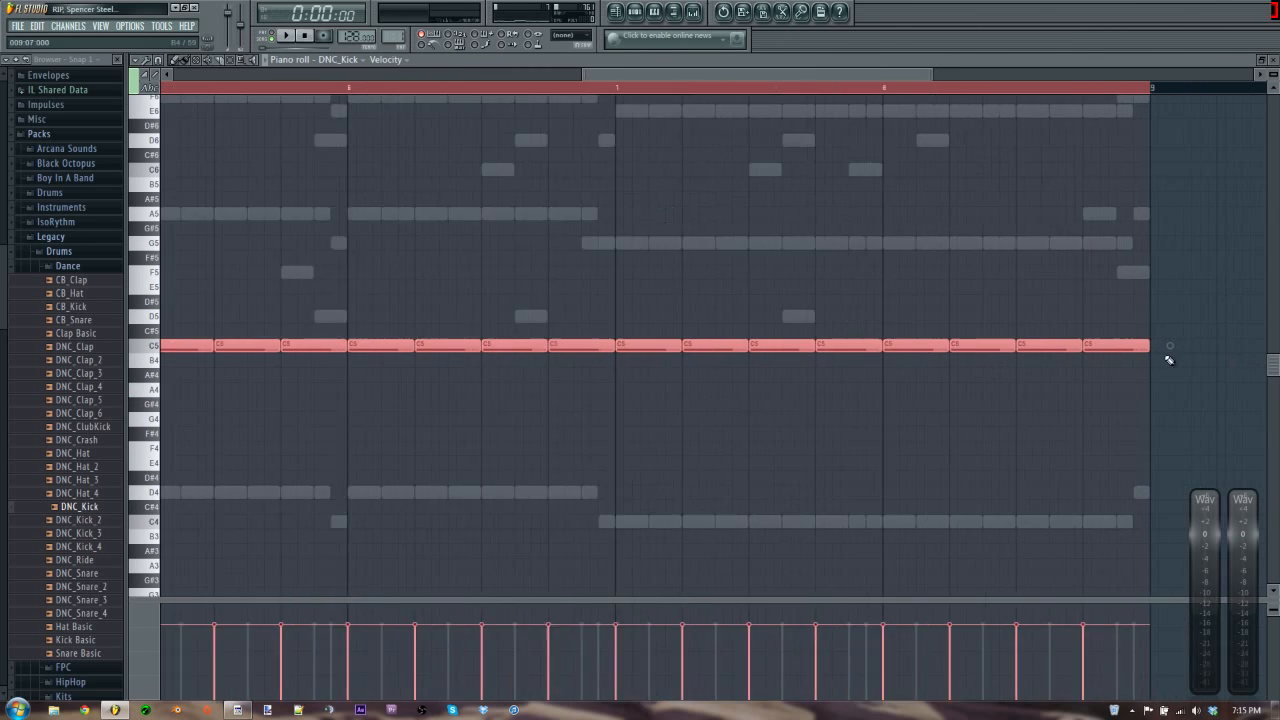
{"action": "left_click_drag", "start_coordinate": [1131, 348], "coordinate": [1052, 389]}
{"action": "key", "text": "ctrl+d"}
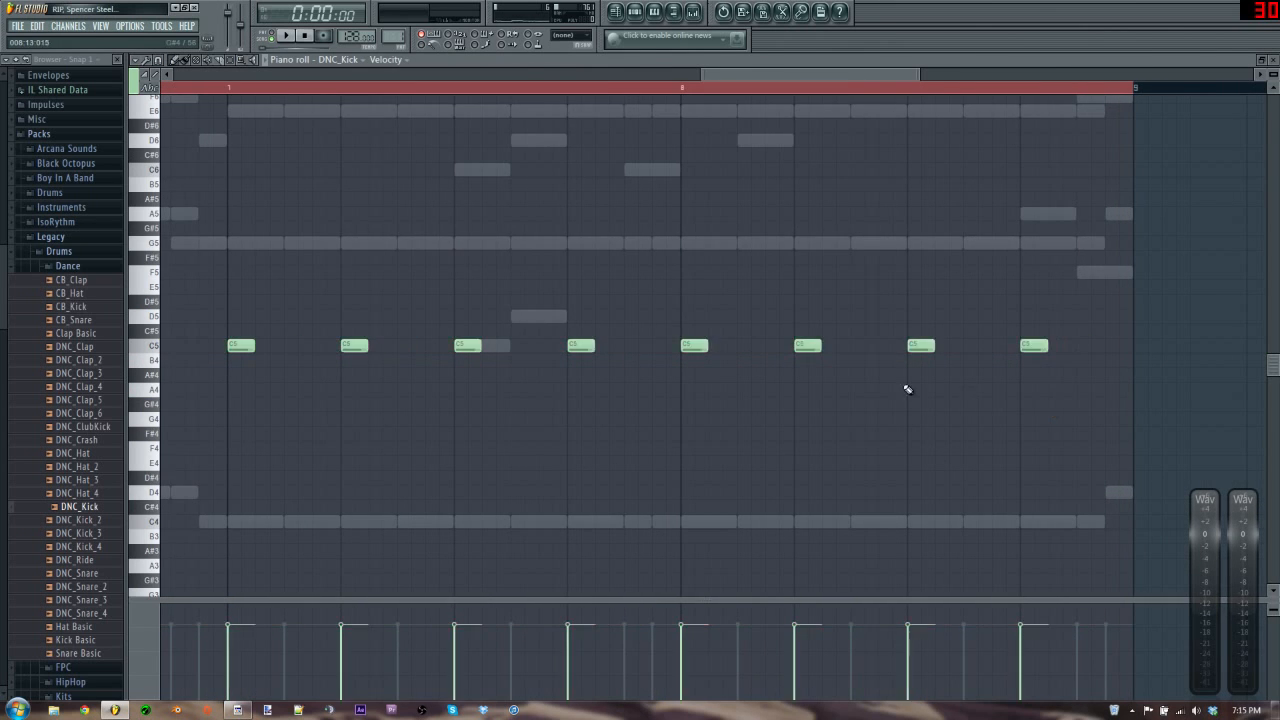
{"action": "key", "text": "Escape"}
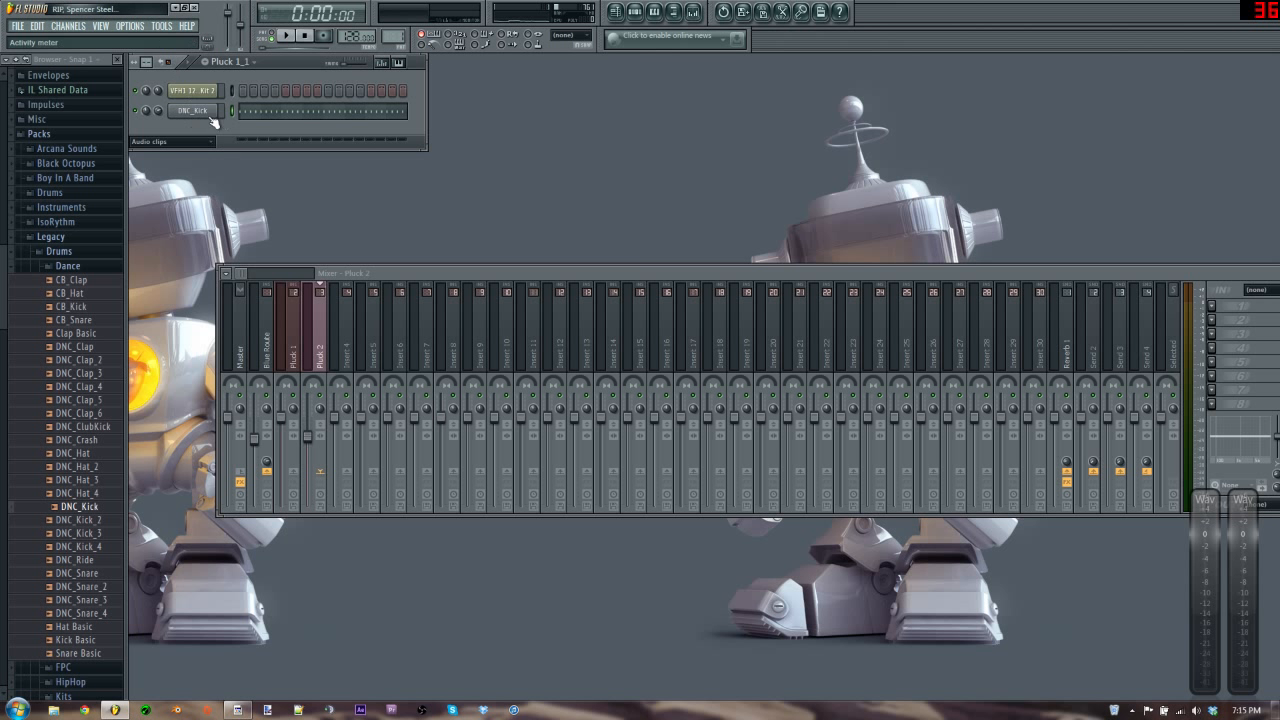
- Rename the DNC_Kick channel to Sidechain 1_1
{"action": "right_click", "coordinate": [208, 114]}
{"action": "left_click", "coordinate": [225, 127]}
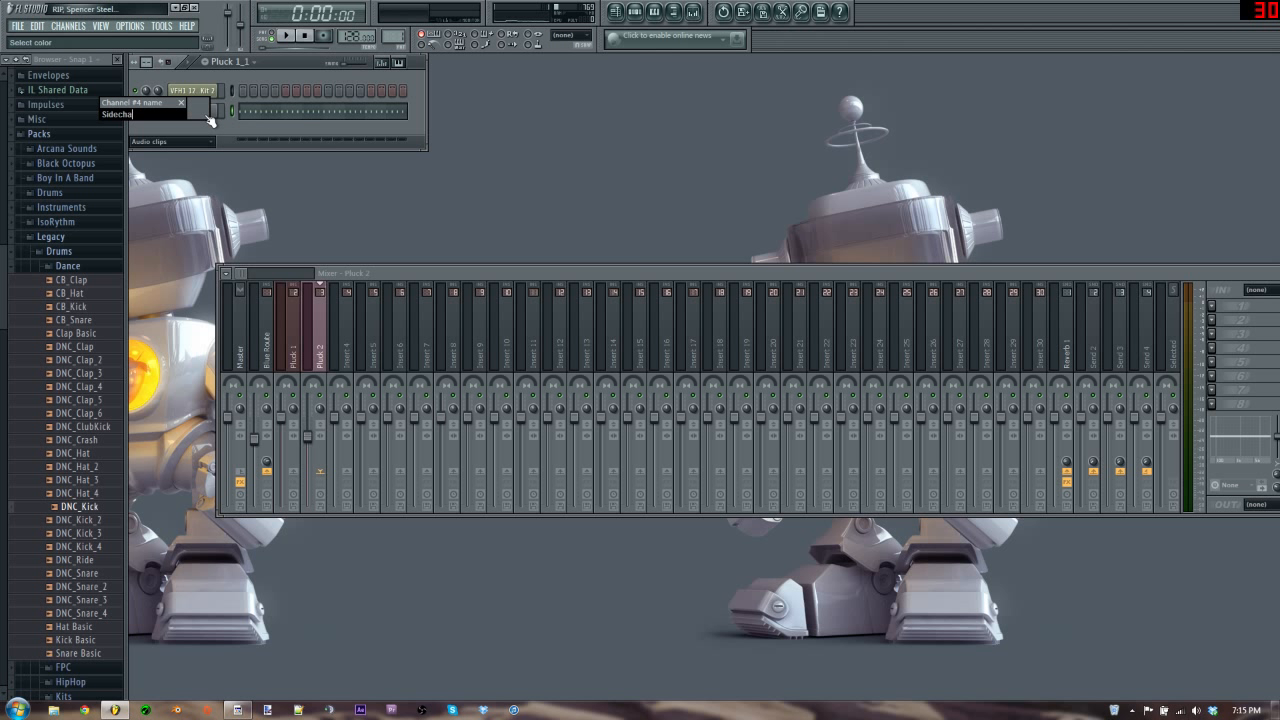
{"action": "type", "text": "Sidechain 1_1"}
{"action": "key", "text": "Return"}
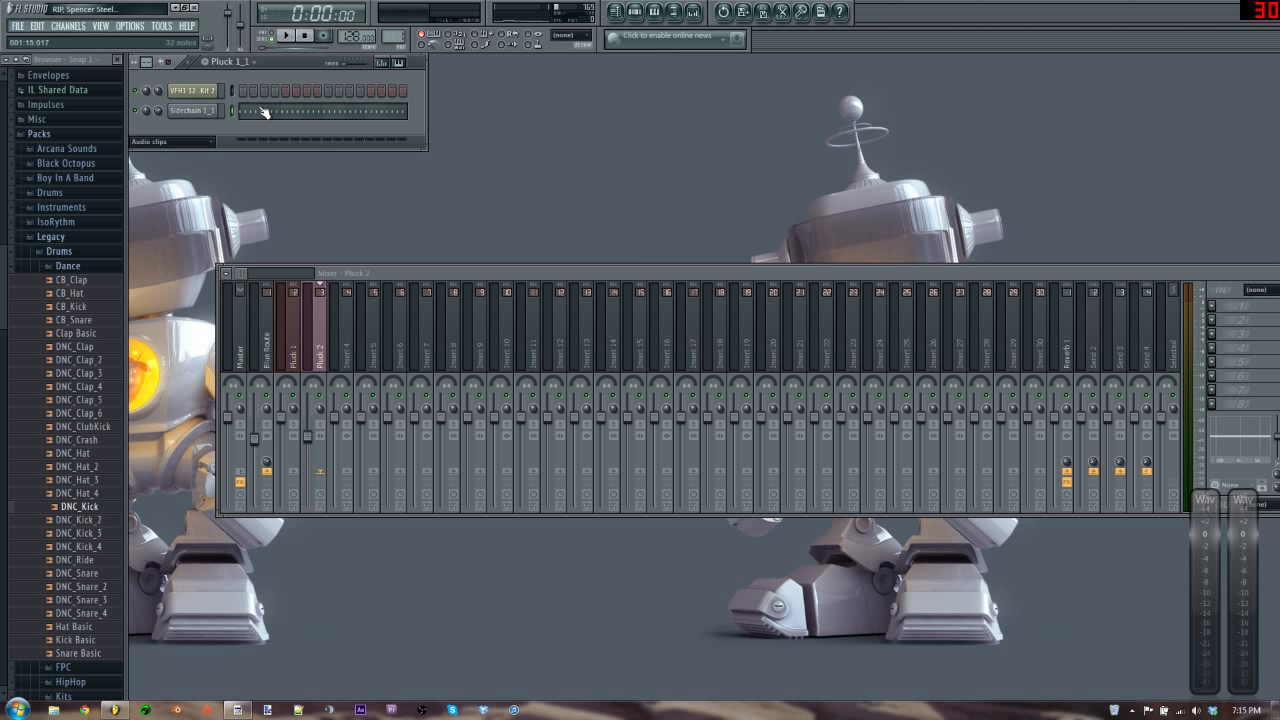
- Route the Sidechain 1_1 channel to mixer insert 4 and close the browser
{"action": "left_click", "coordinate": [364, 355]}
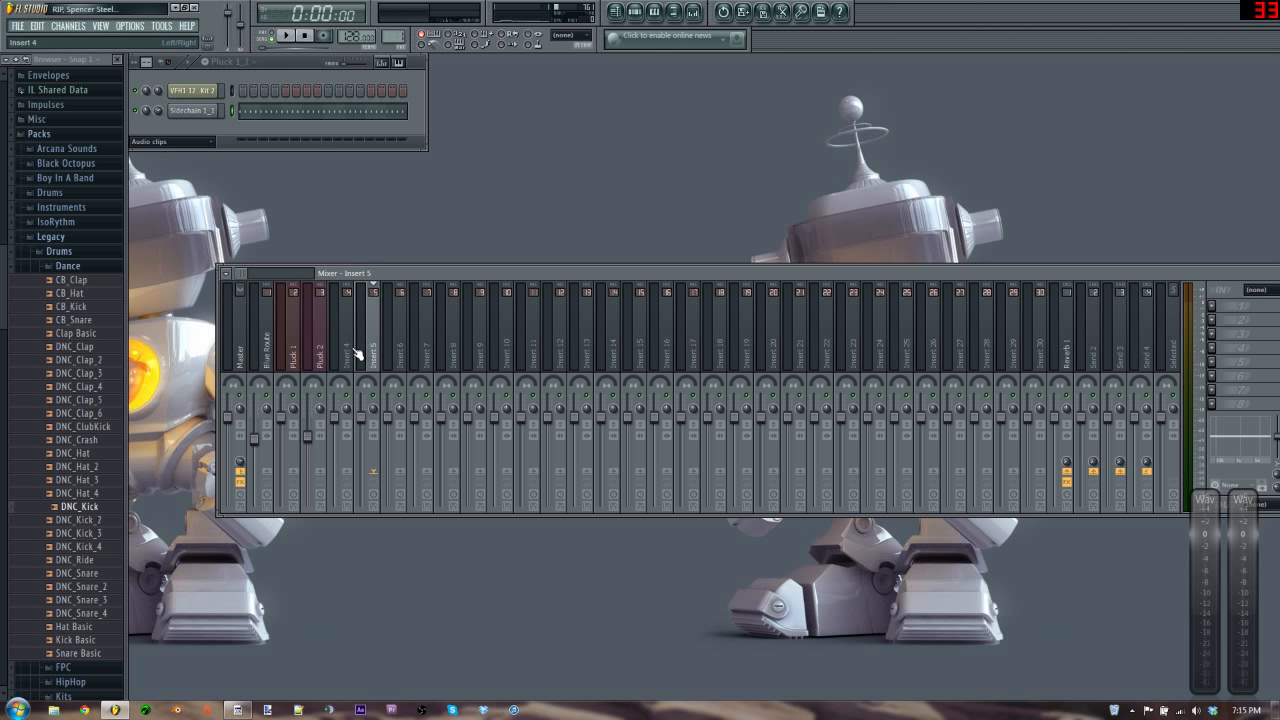
{"action": "left_click", "coordinate": [356, 354]}
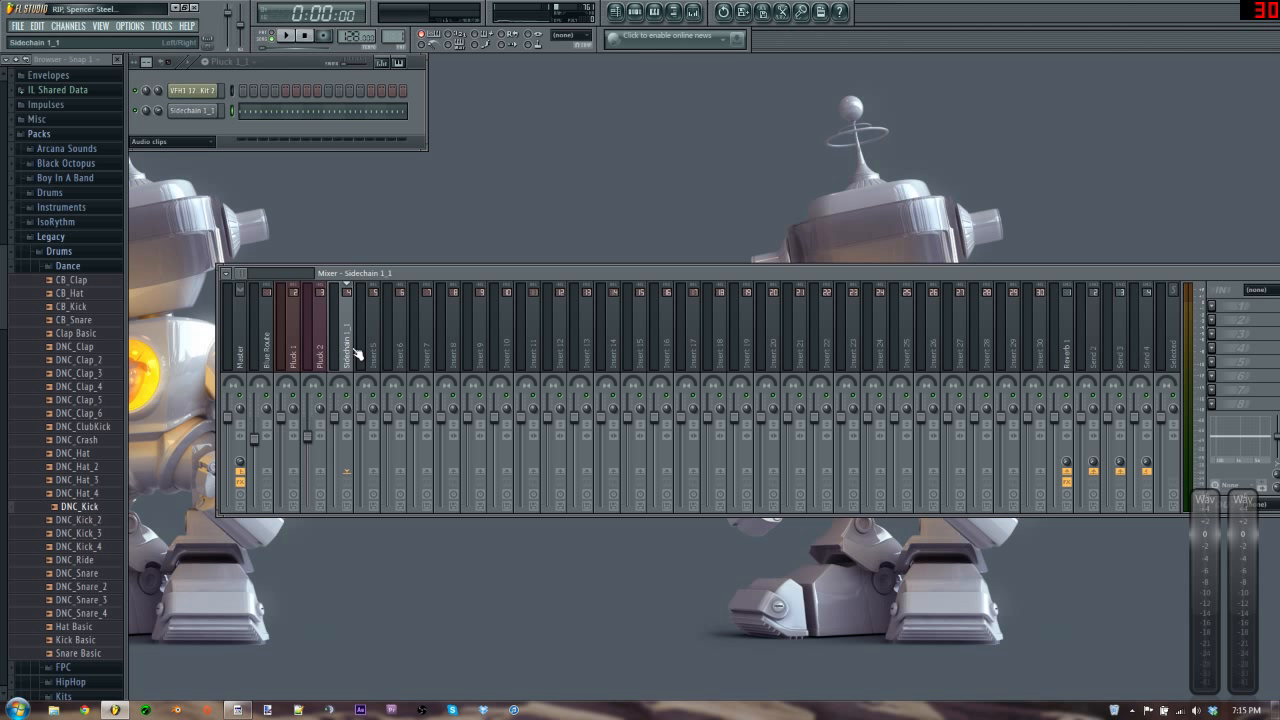
{"action": "left_click", "coordinate": [33, 61]}
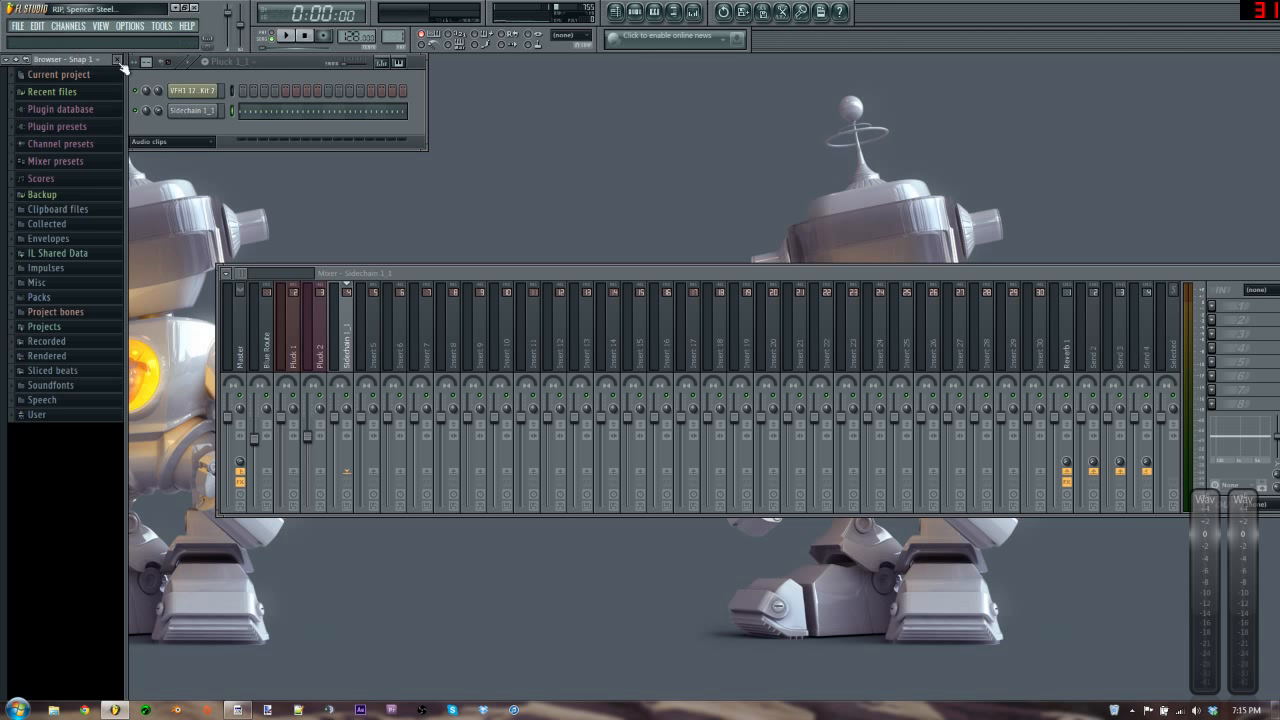
{"action": "left_click", "coordinate": [118, 61]}
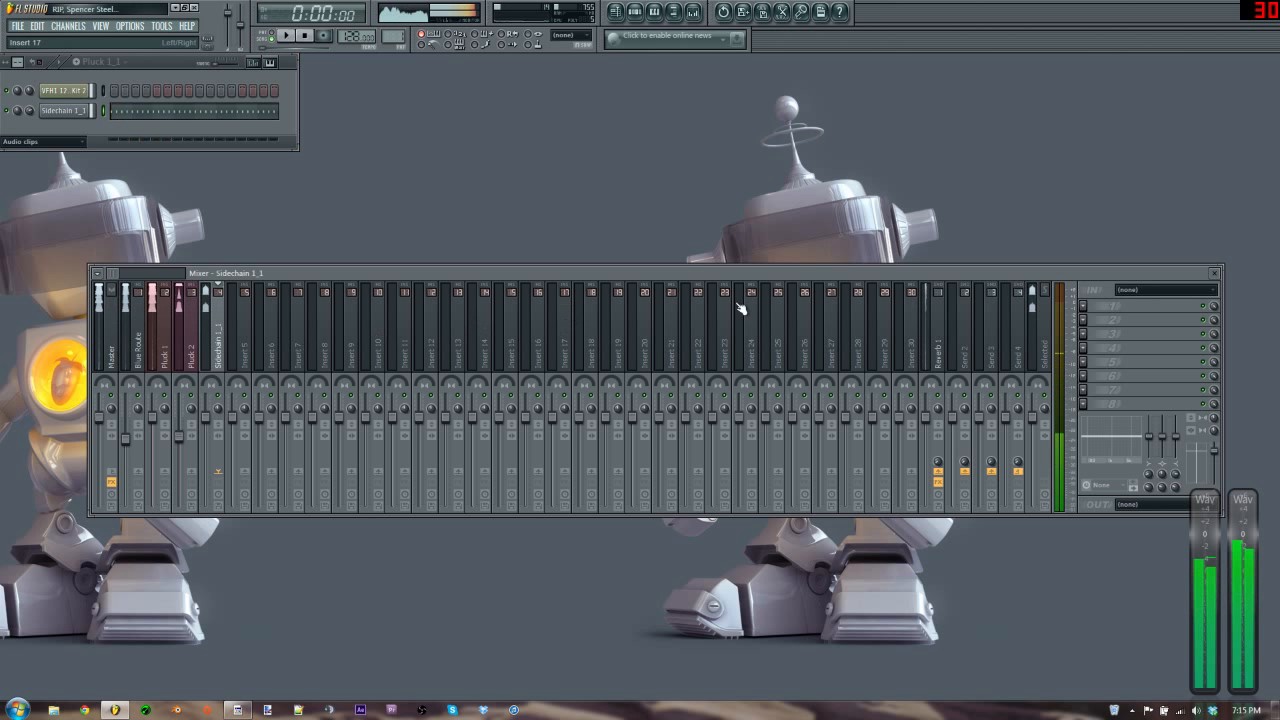
- Load Fruity Peak Controller in the first effect slot of Sidechain 1_1 and rename it Peak 1 - Kick 1
{"action": "left_click", "coordinate": [1085, 318]}
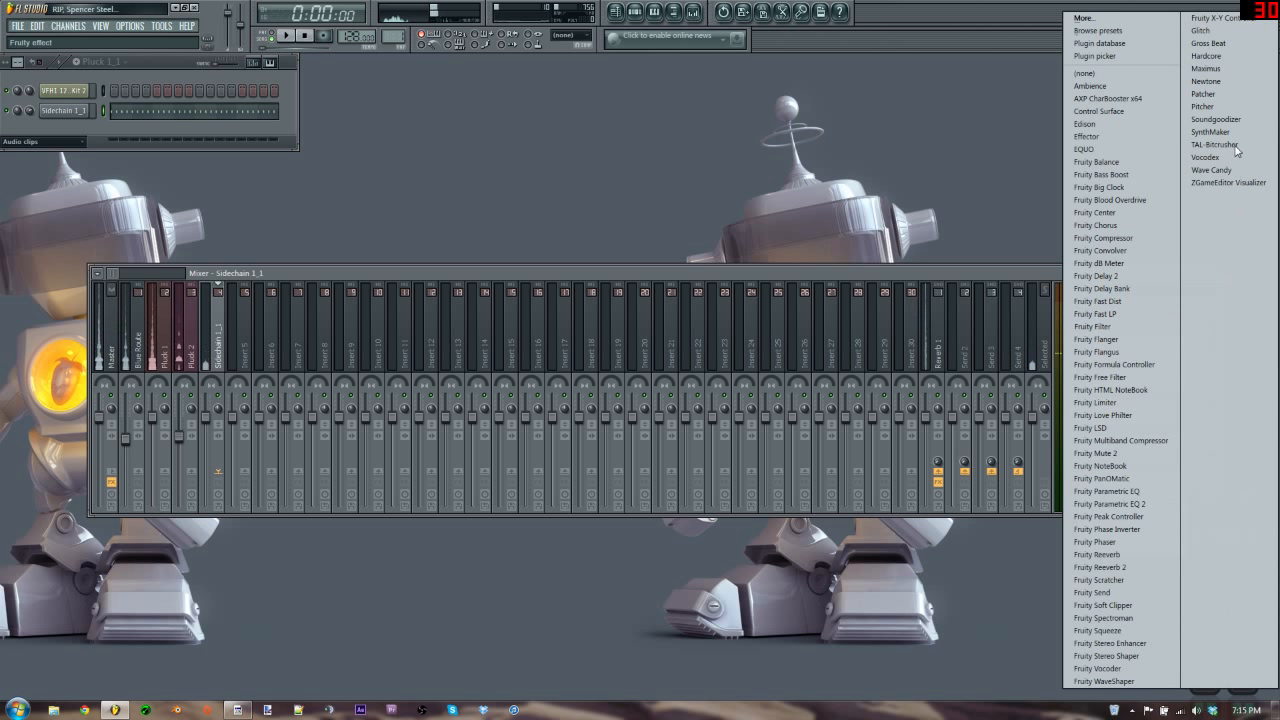
{"action": "left_click", "coordinate": [1122, 517]}
{"action": "right_click", "coordinate": [1125, 307]}
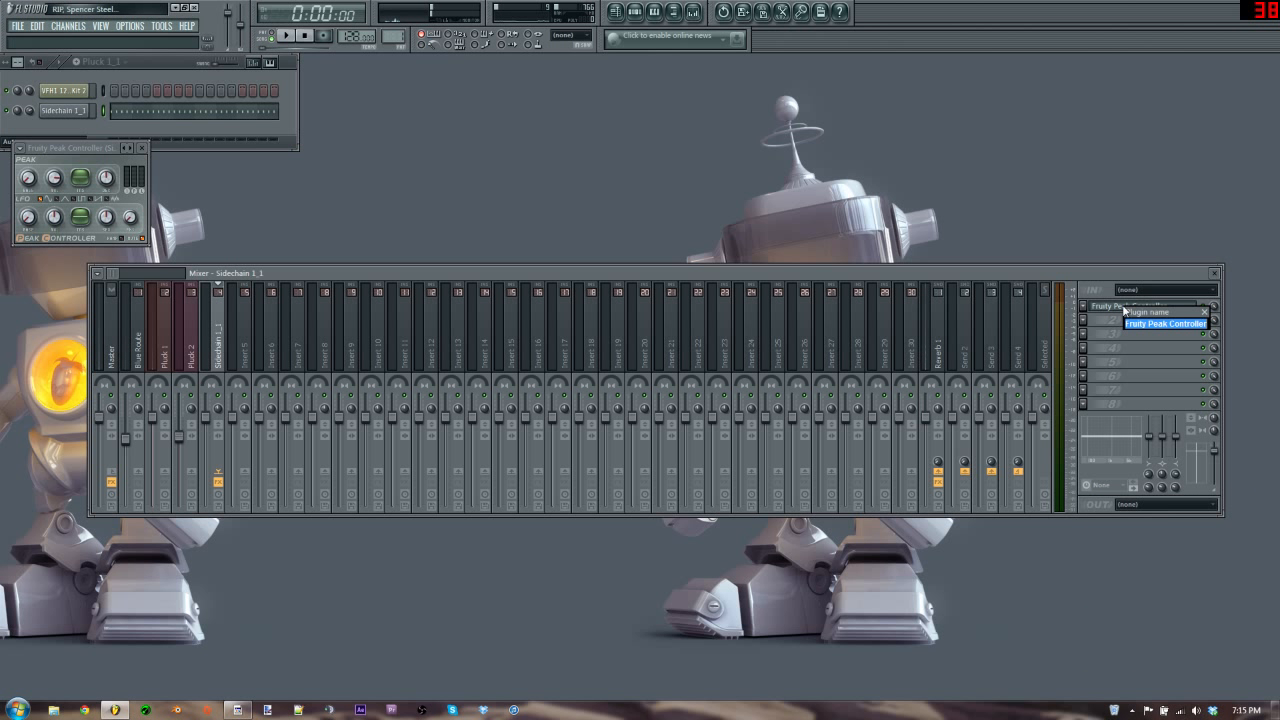
{"action": "type", "text": "Peak 1 - Kick 1"}
{"action": "key", "text": "Return"}
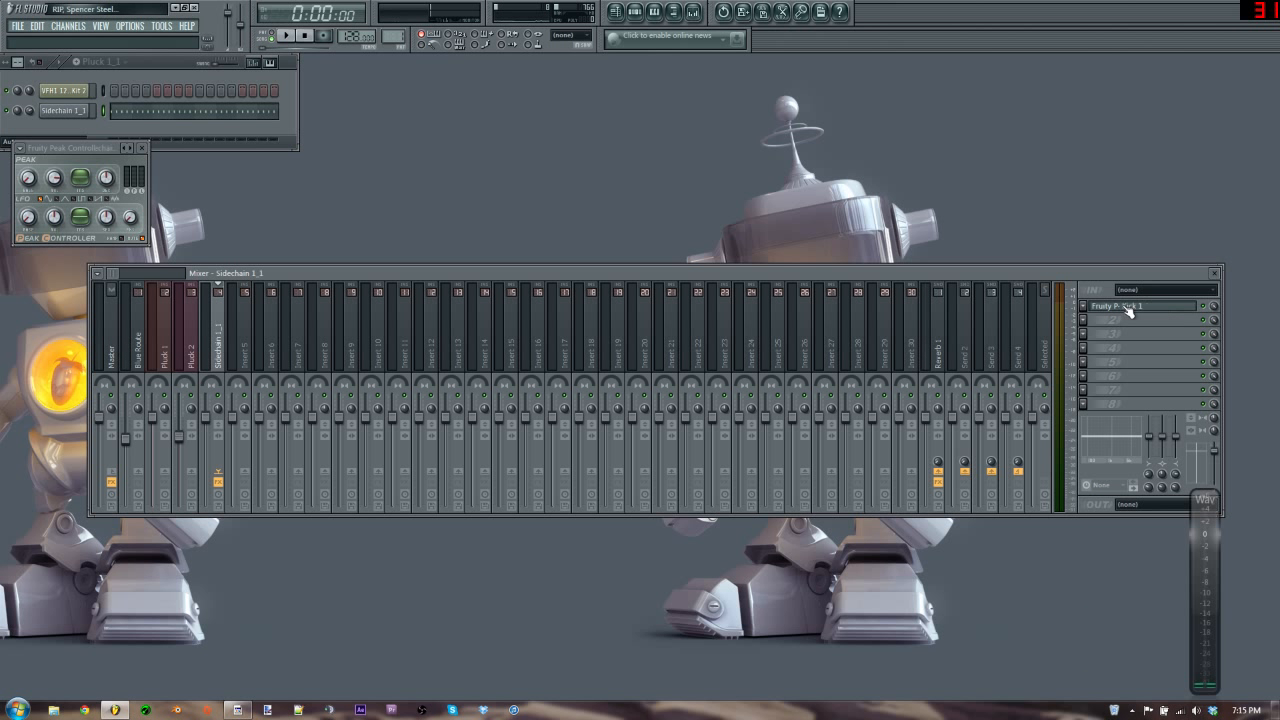
{"action": "left_click_drag", "start_coordinate": [116, 157], "coordinate": [531, 136]}
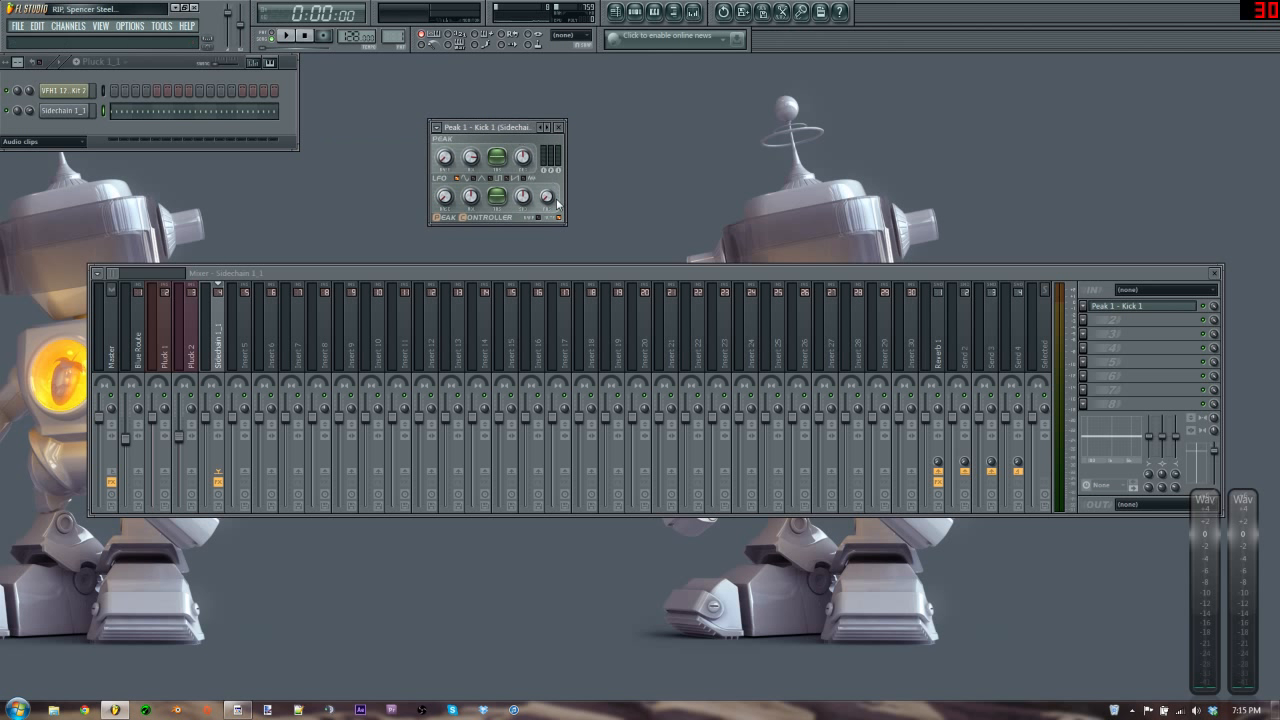
- Load Fruity Balance in effect slot 8 of the Pluck 1 mixer track
{"action": "left_click", "coordinate": [152, 420]}
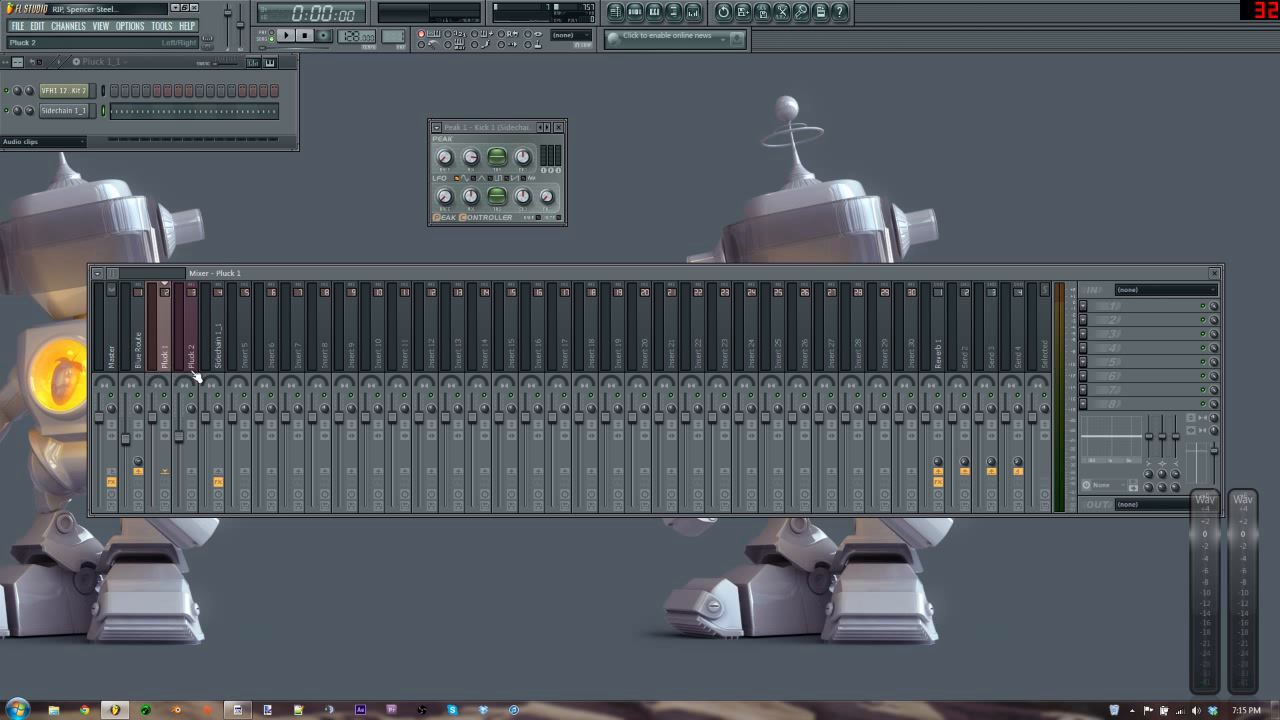
{"action": "left_click", "coordinate": [1082, 404]}
{"action": "left_click", "coordinate": [1100, 161]}
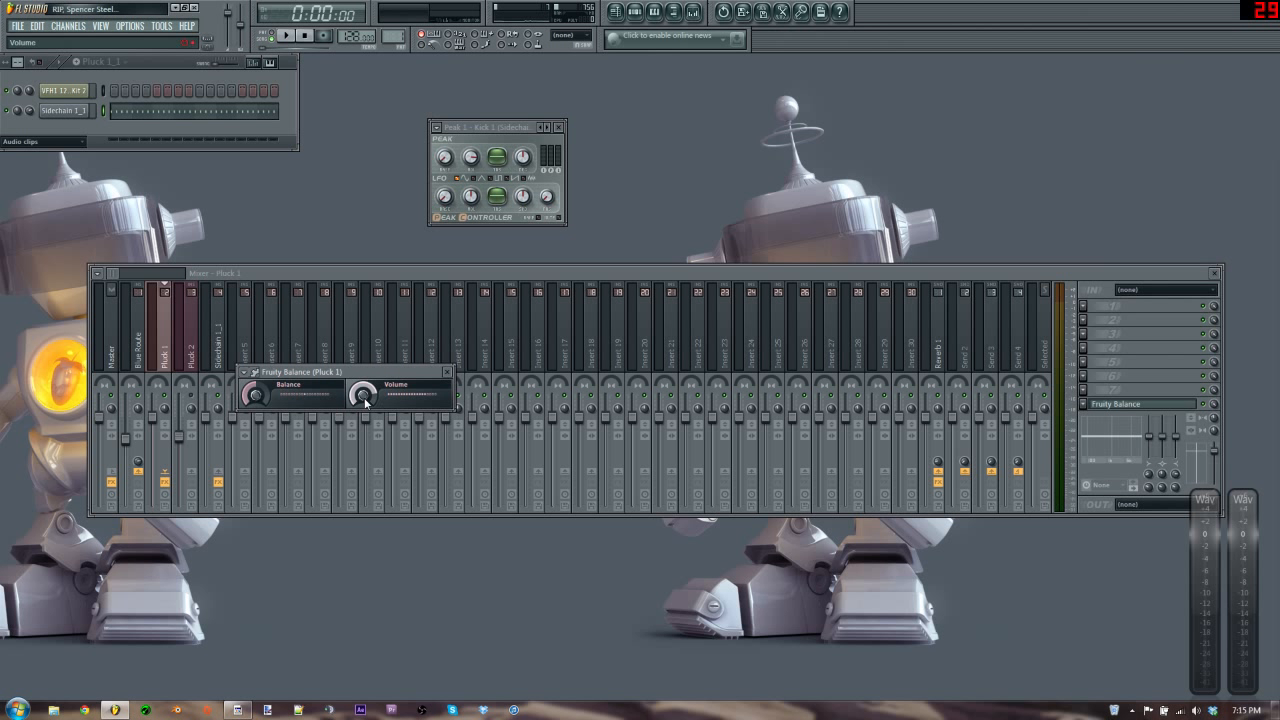
- Link the Pluck 1 Fruity Balance volume to the Peak 1 - Kick 1 Peak controller with the inverted mapping formula 1-Input
{"action": "right_click", "coordinate": [365, 402]}
{"action": "left_click", "coordinate": [410, 470]}
{"action": "left_click", "coordinate": [633, 352]}
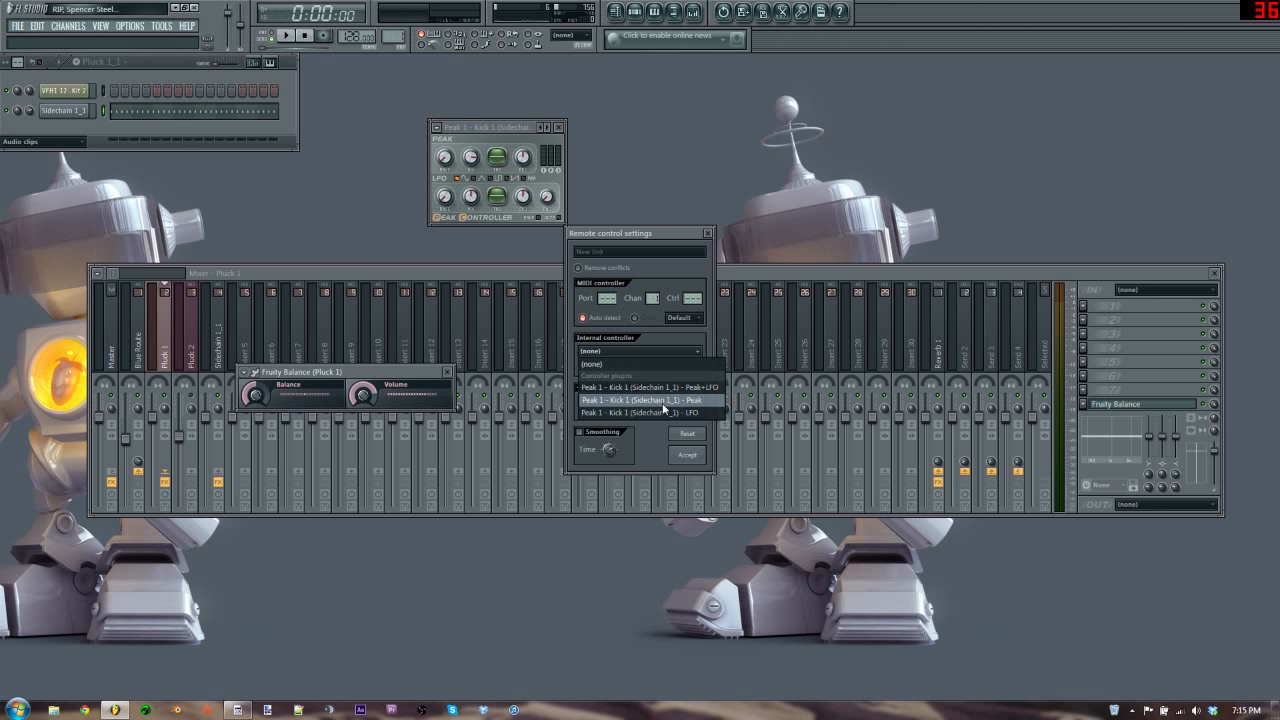
{"action": "left_click", "coordinate": [664, 401]}
{"action": "left_click", "coordinate": [589, 397]}
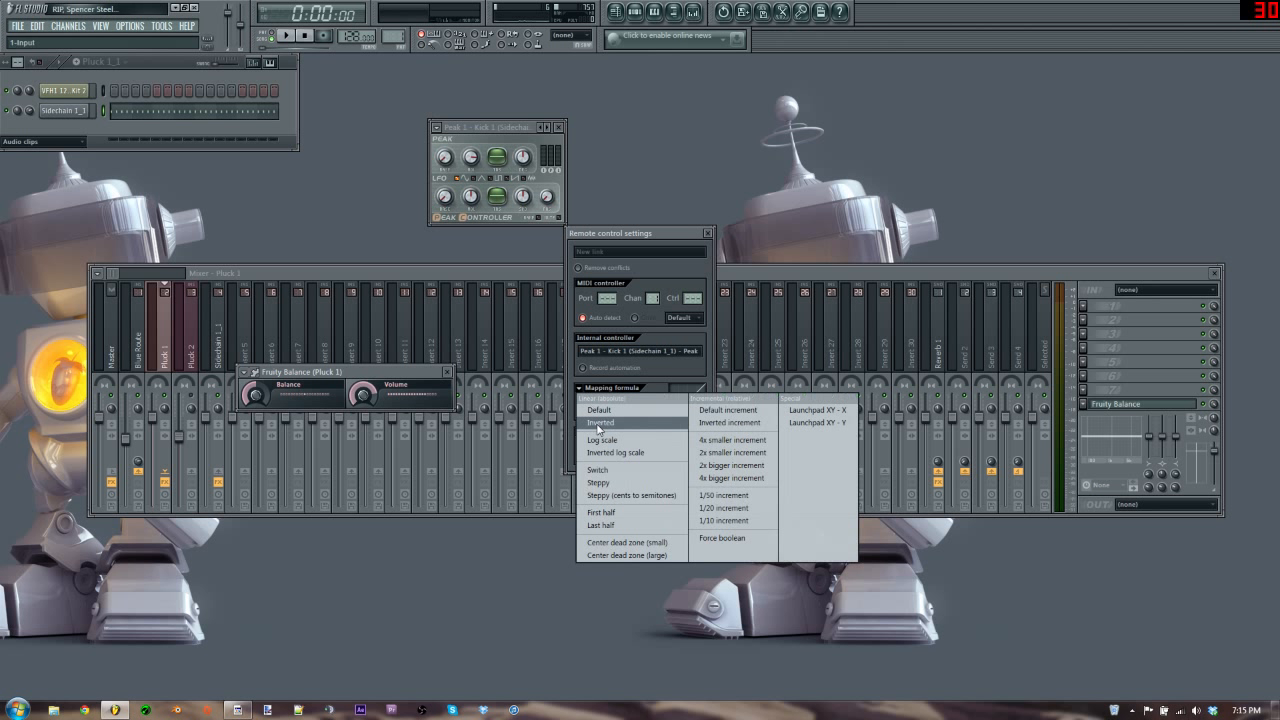
{"action": "left_click", "coordinate": [642, 421]}
{"action": "key", "text": "Delete"}
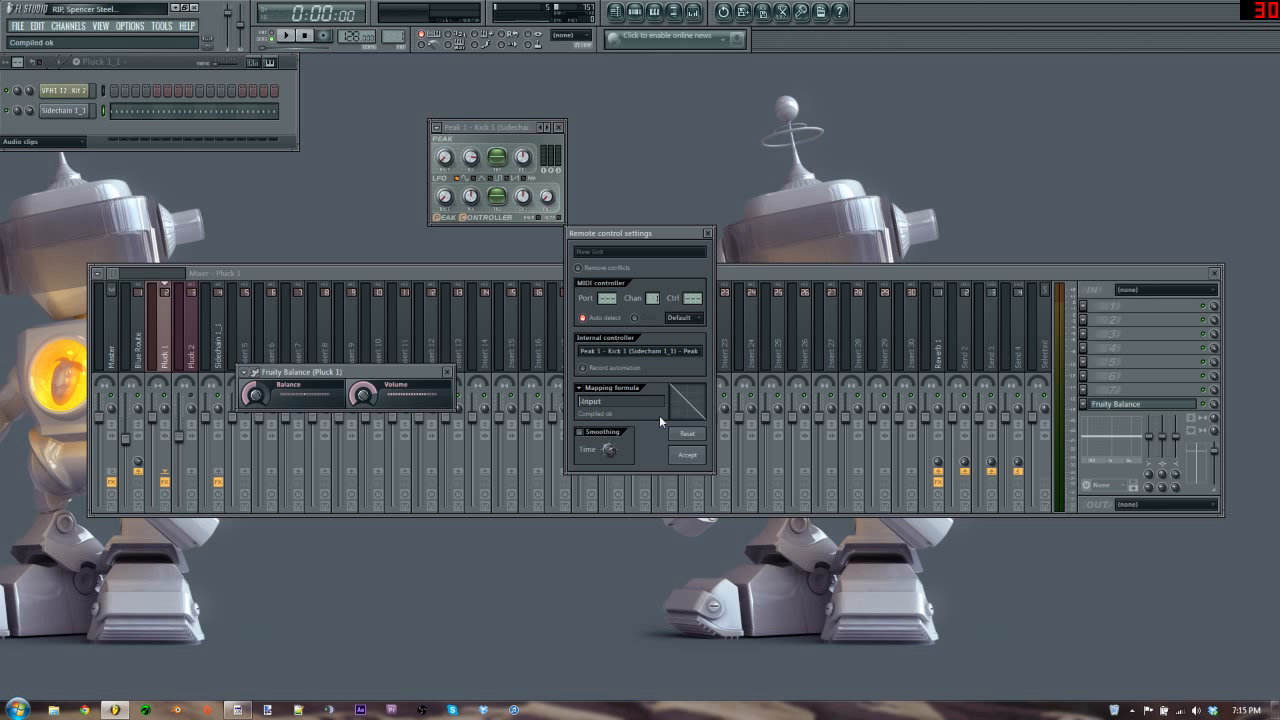
{"action": "type", "text": "1-"}
{"action": "key", "text": "Return"}
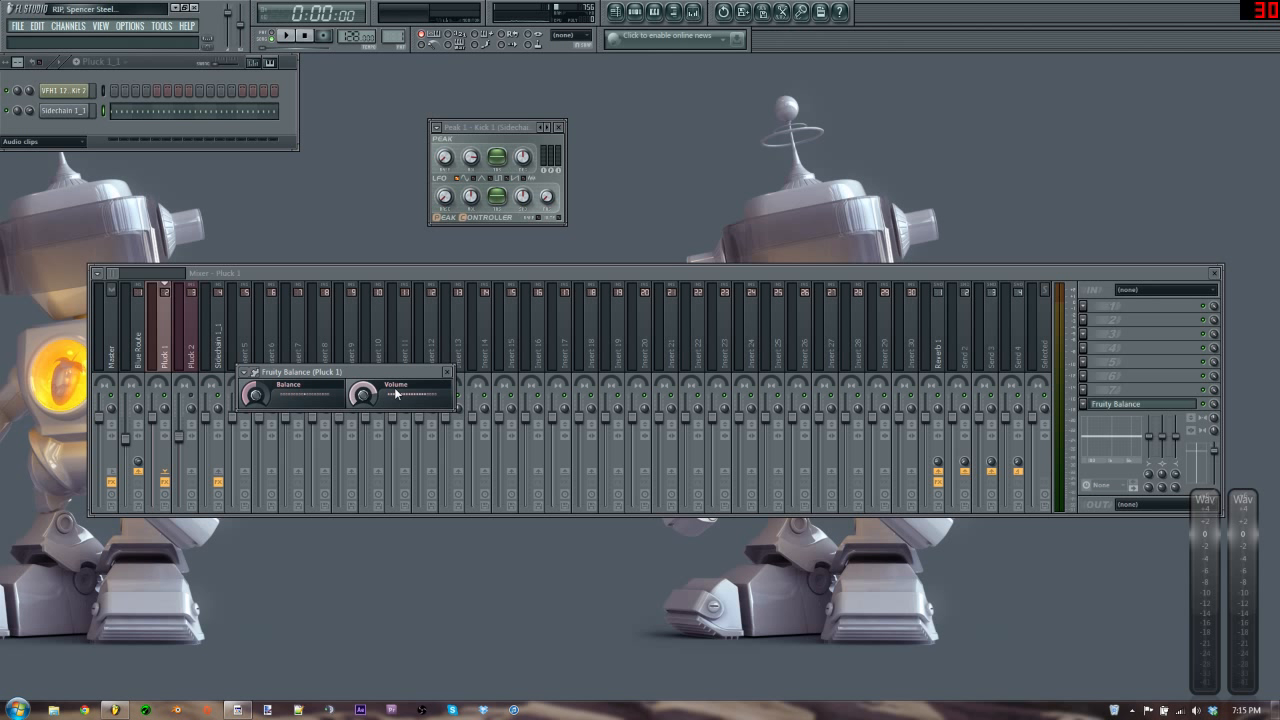
- Close the Fruity Balance window and rename the effect on Pluck 1 to Sidechain
{"action": "left_click_drag", "start_coordinate": [414, 374], "coordinate": [810, 170]}
{"action": "key", "text": "Escape"}
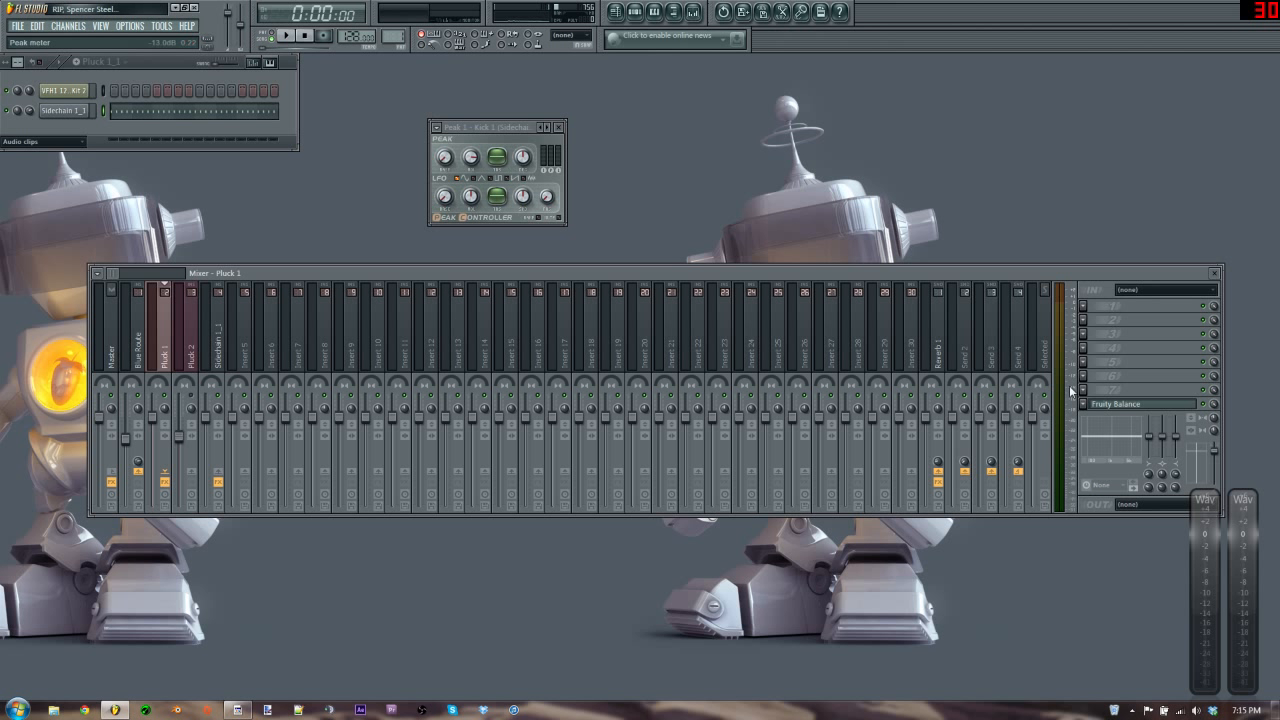
{"action": "right_click", "coordinate": [1107, 403]}
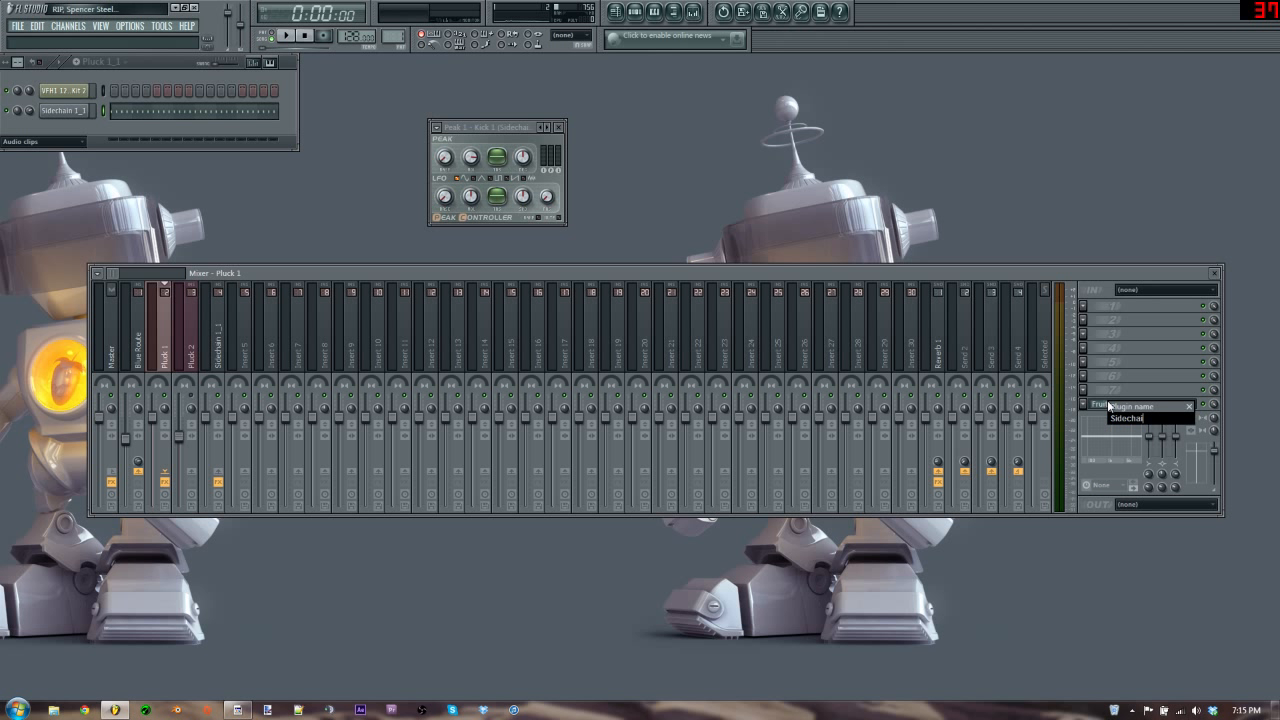
{"action": "type", "text": "Sidechain"}
{"action": "key", "text": "Return"}
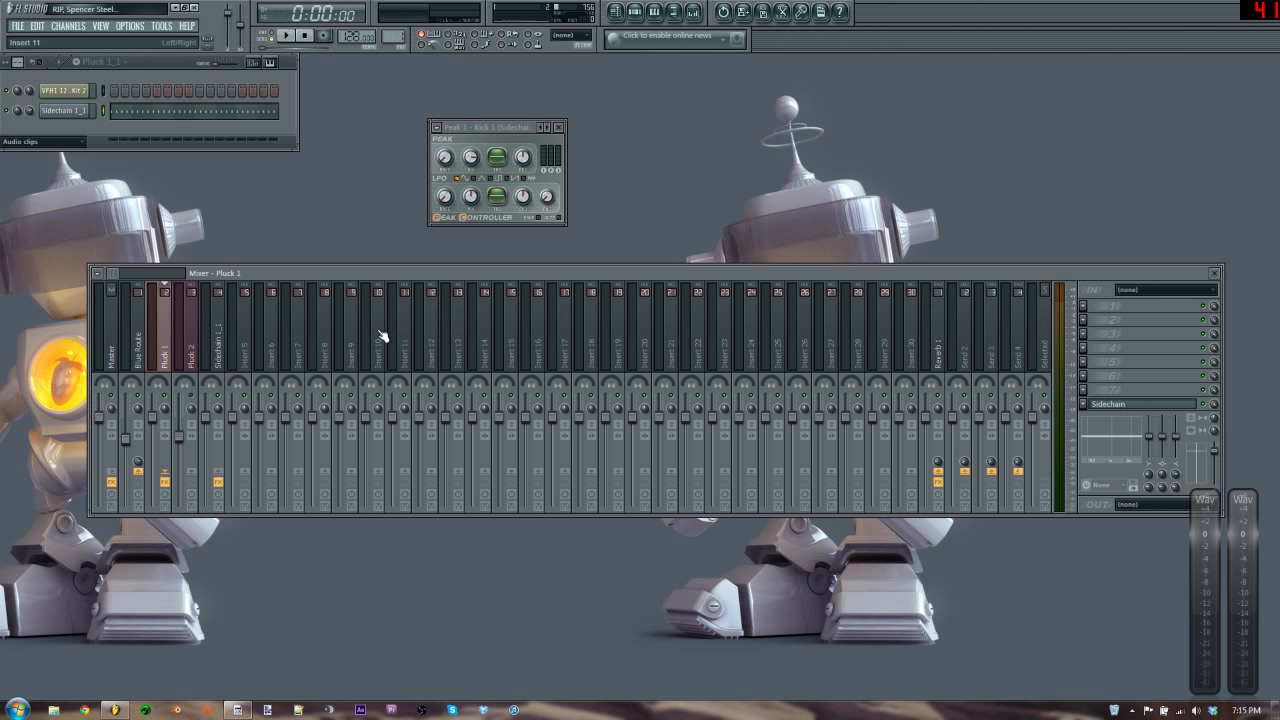
- Load Fruity Balance in effect slot 8 of the Pluck 2 mixer track
{"action": "left_click", "coordinate": [192, 345]}
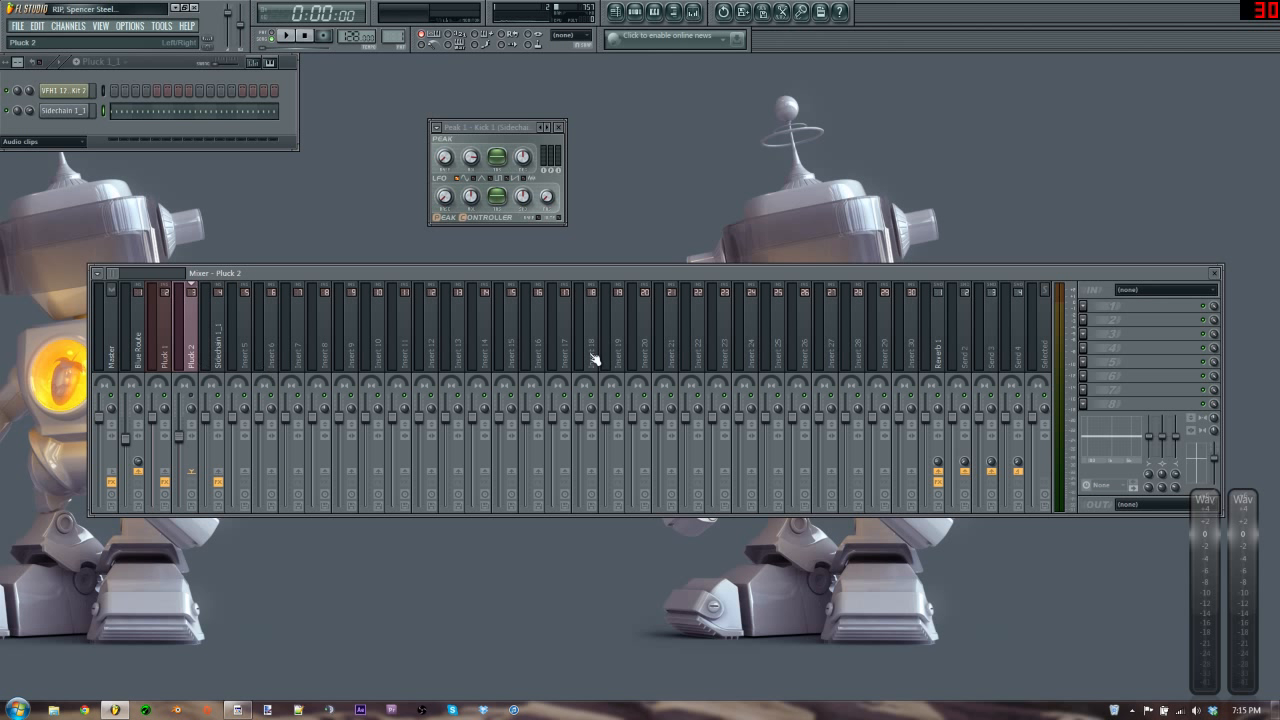
{"action": "left_click", "coordinate": [1085, 405]}
{"action": "left_click", "coordinate": [1108, 150]}
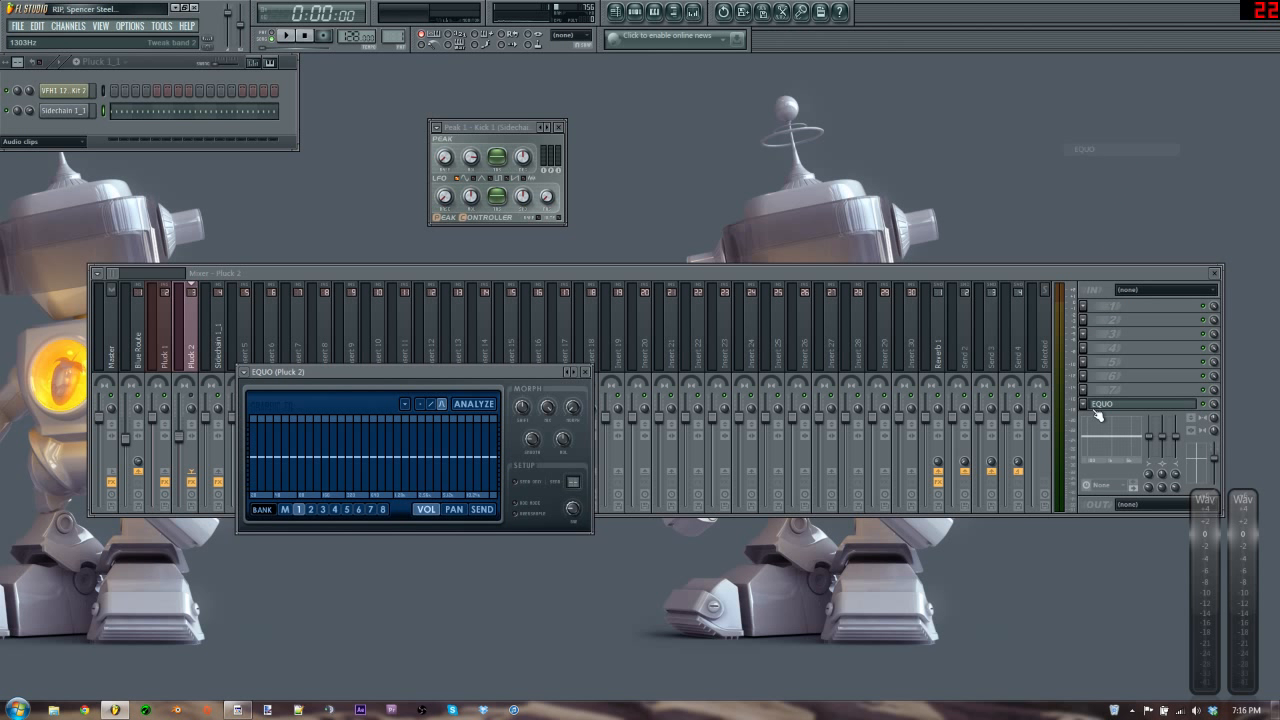
{"action": "left_click", "coordinate": [1098, 410]}
{"action": "mouse_move", "coordinate": [1098, 412]}
{"action": "left_click", "coordinate": [1098, 163]}
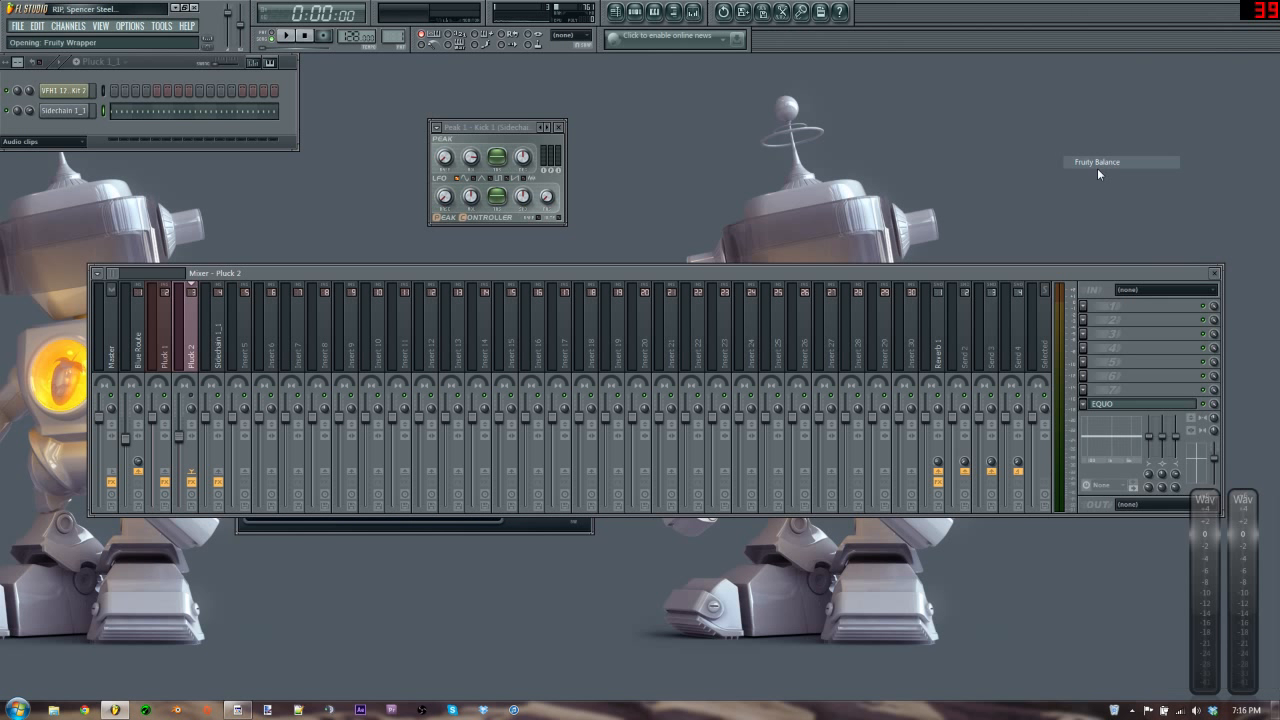
- Link the Pluck 2 Fruity Balance volume to the Peak 1 - Kick 1 controller with the inverted mapping formula
{"action": "right_click", "coordinate": [361, 398]}
{"action": "left_click", "coordinate": [394, 512]}
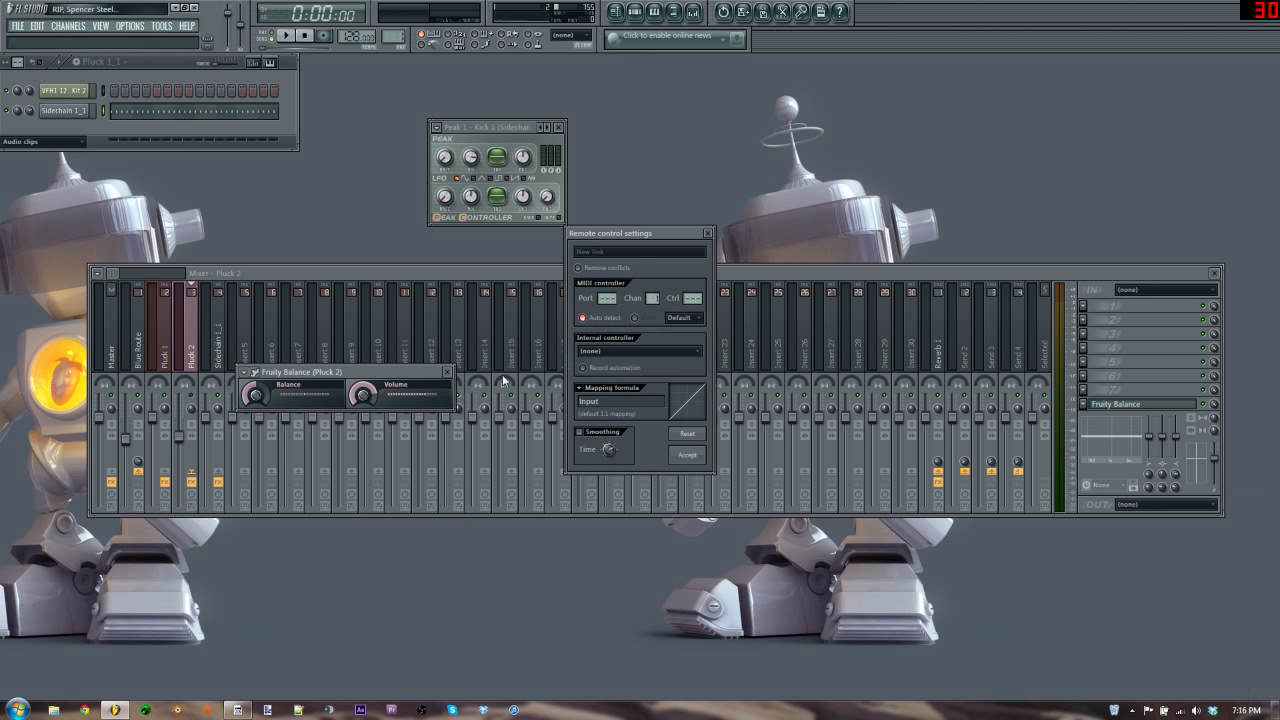
{"action": "left_click", "coordinate": [645, 356]}
{"action": "left_click", "coordinate": [640, 392]}
{"action": "left_click", "coordinate": [605, 387]}
{"action": "left_click", "coordinate": [600, 422]}
{"action": "left_click", "coordinate": [687, 455]}
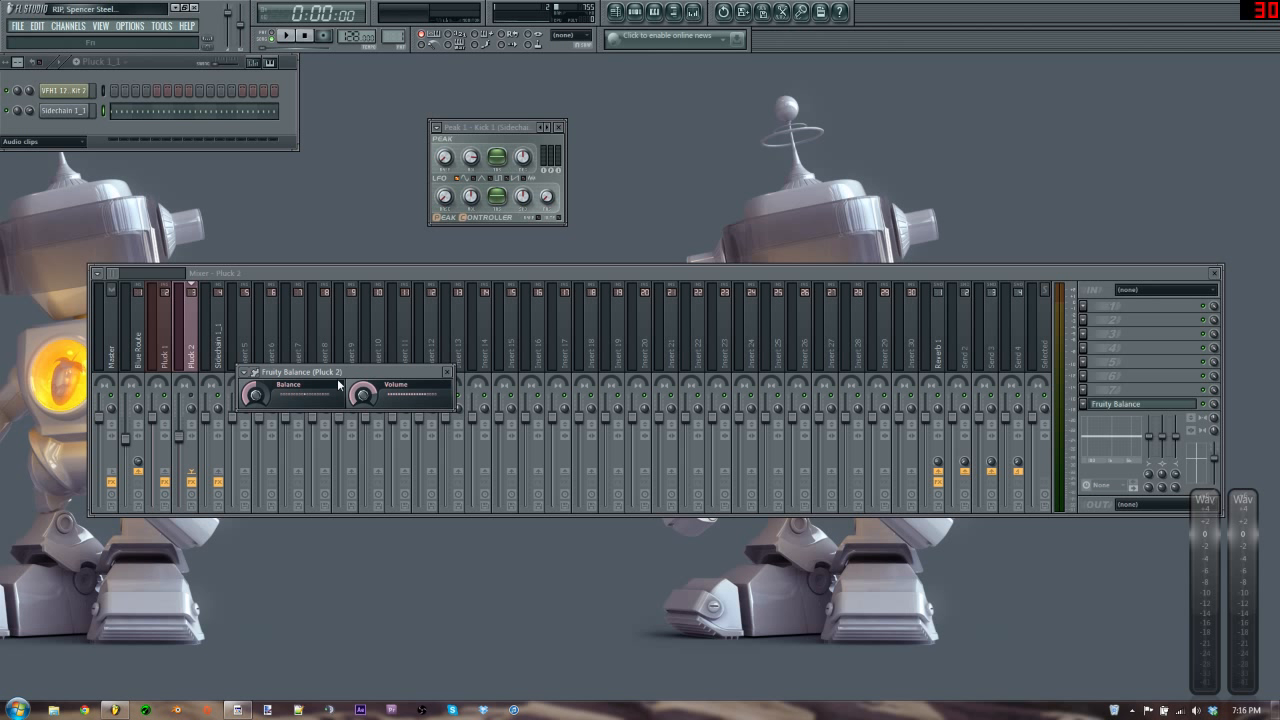
- Close the Fruity Balance window and rename the effect on Pluck 2 to Sidechain
{"action": "left_click", "coordinate": [447, 372]}
{"action": "right_click", "coordinate": [1153, 406]}
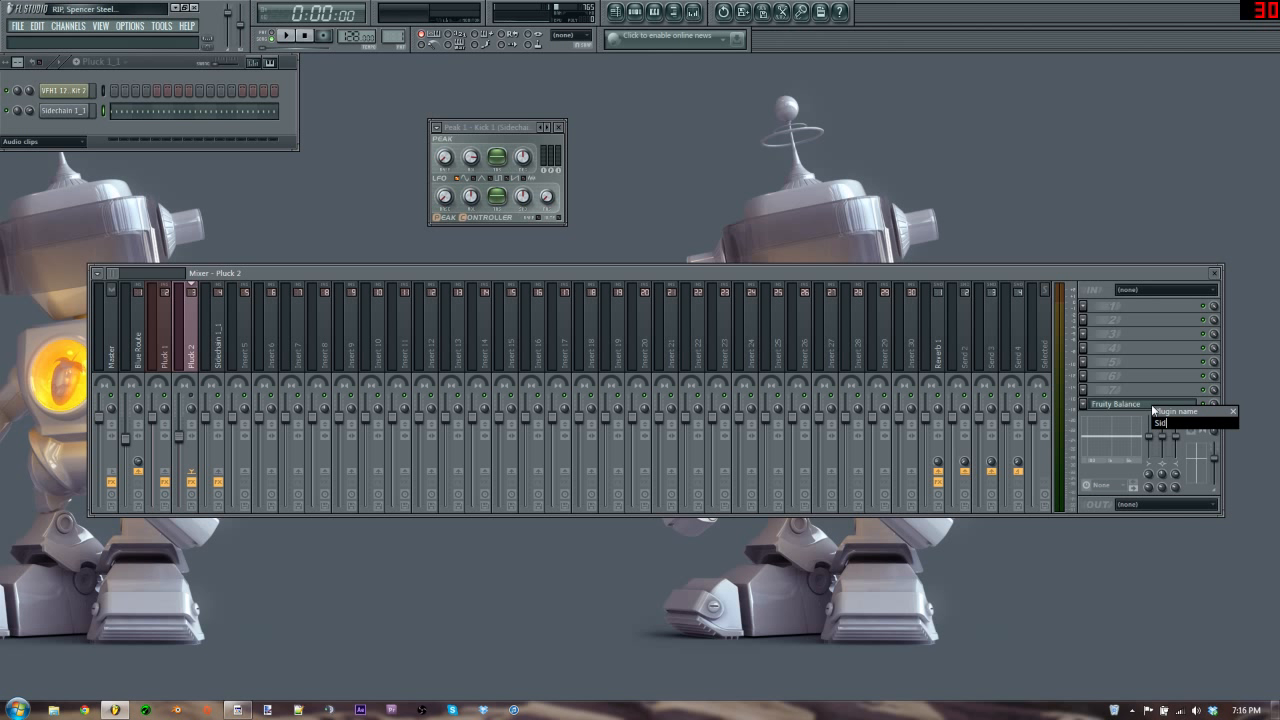
{"action": "key", "text": "Escape"}
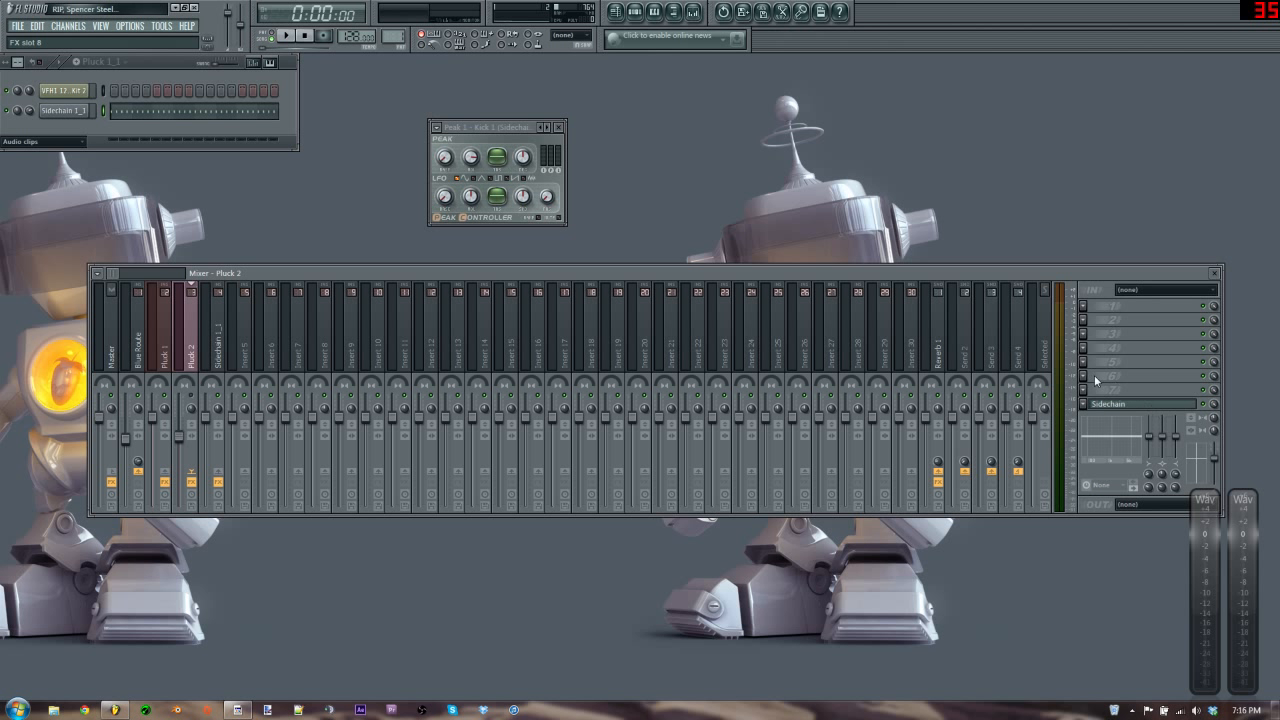
- Load Fruity Balance in effect slot 8 of the Reverb 1 send track
{"action": "left_click", "coordinate": [925, 345]}
{"action": "left_click", "coordinate": [1091, 411]}
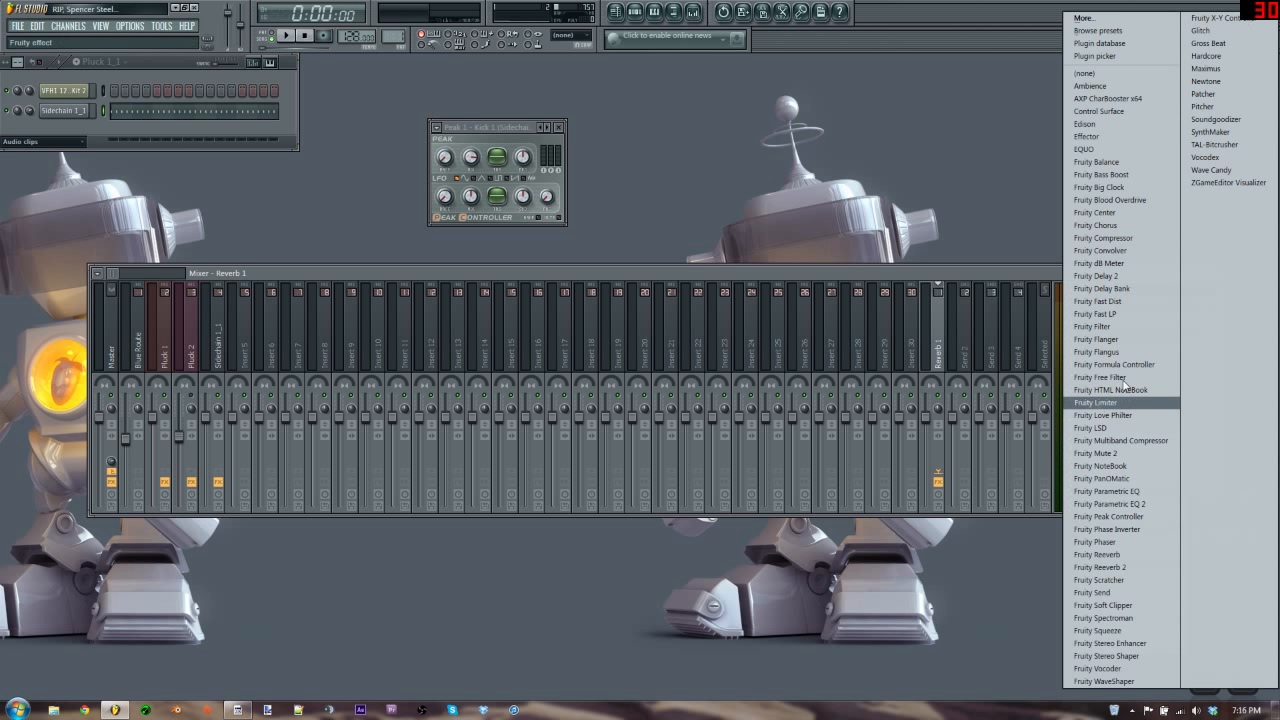
{"action": "left_click", "coordinate": [1100, 162]}
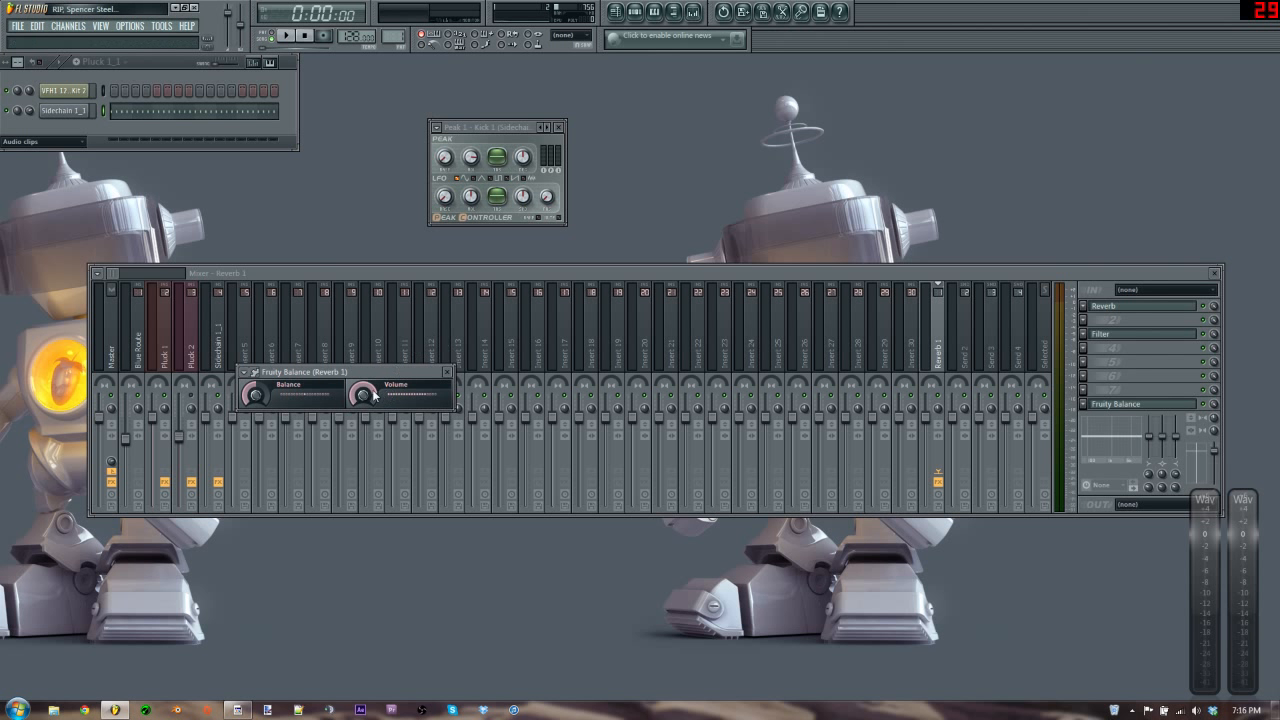
- Link the Reverb 1 Fruity Balance volume to the Peak 1 - Kick 1 Peak controller with the inverted mapping formula and close the effect window
{"action": "right_click", "coordinate": [373, 395]}
{"action": "left_click", "coordinate": [412, 488]}
{"action": "left_click", "coordinate": [627, 350]}
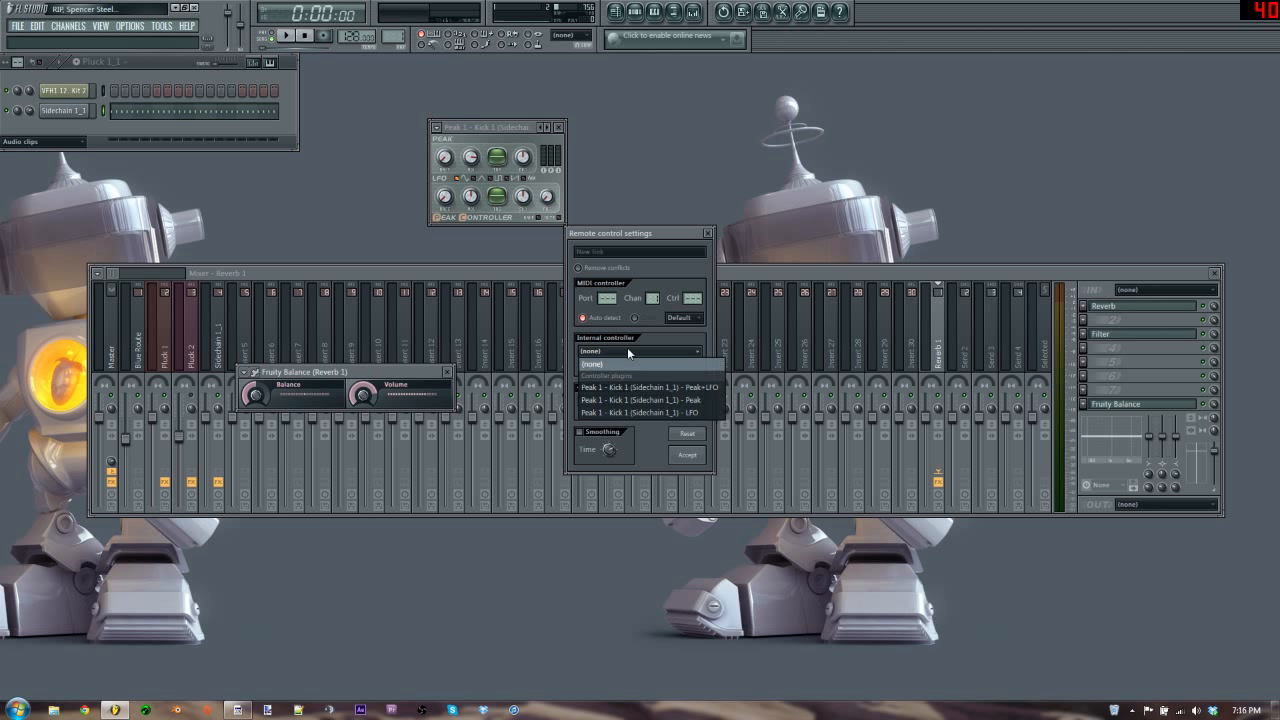
{"action": "left_click", "coordinate": [600, 400]}
{"action": "left_click", "coordinate": [592, 401]}
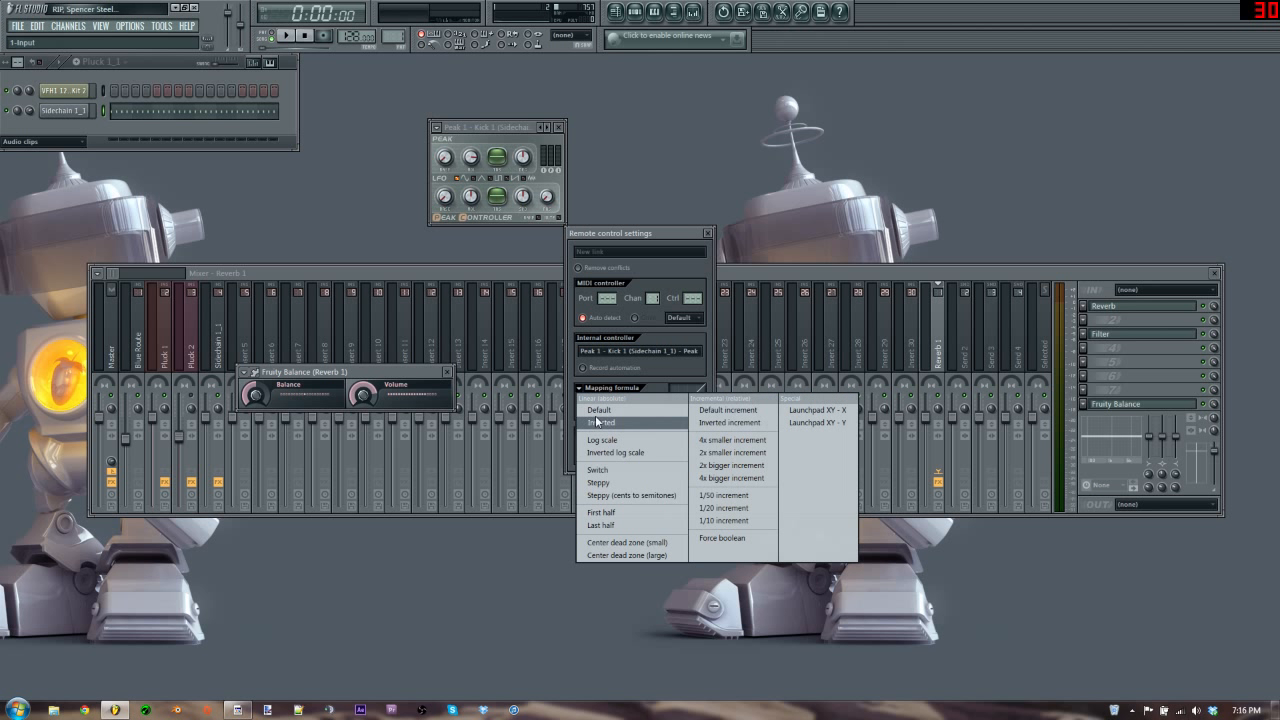
{"action": "left_click", "coordinate": [600, 422]}
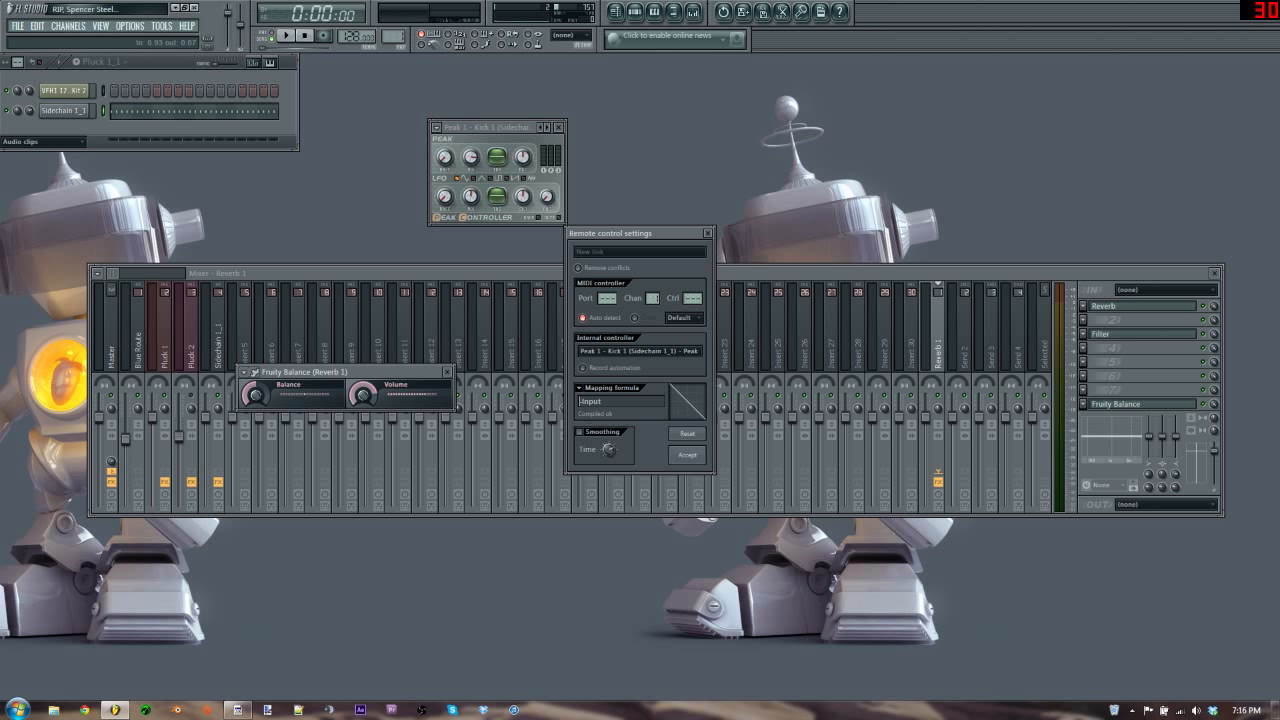
{"action": "key", "text": "Return"}
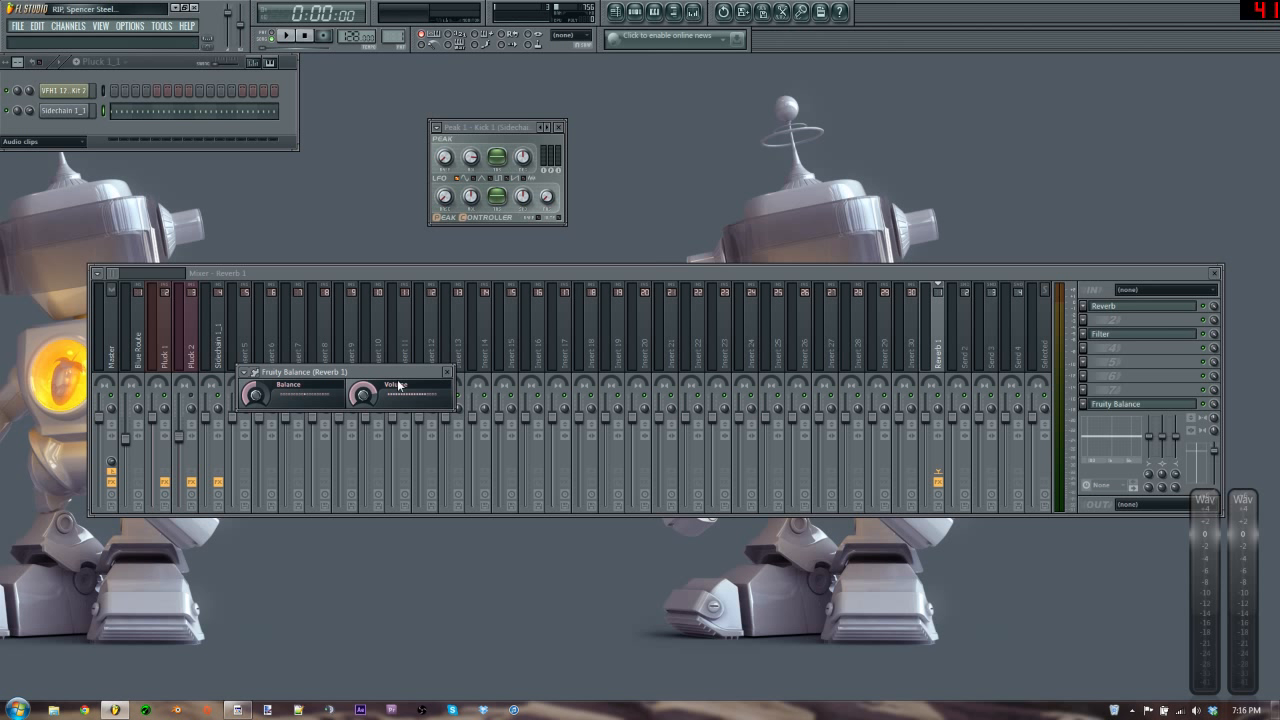
{"action": "left_click", "coordinate": [447, 372]}
{"action": "right_click", "coordinate": [203, 396]}
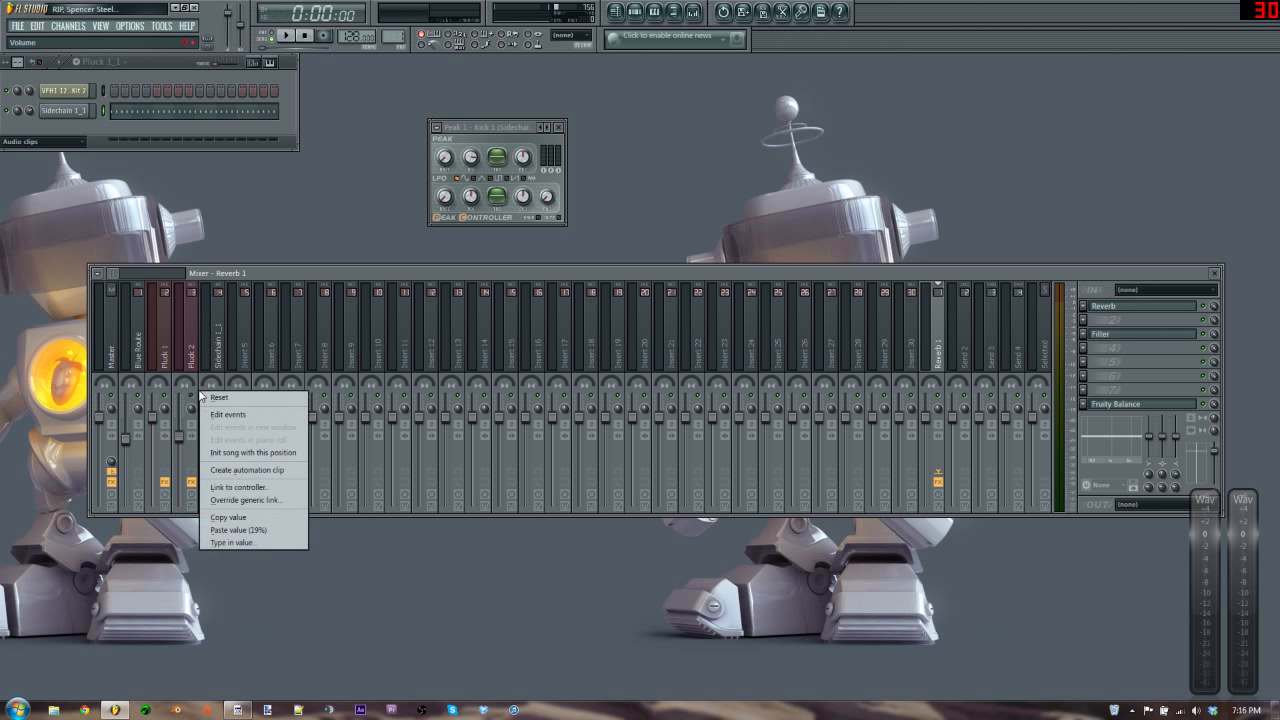
{"action": "key", "text": "Escape"}
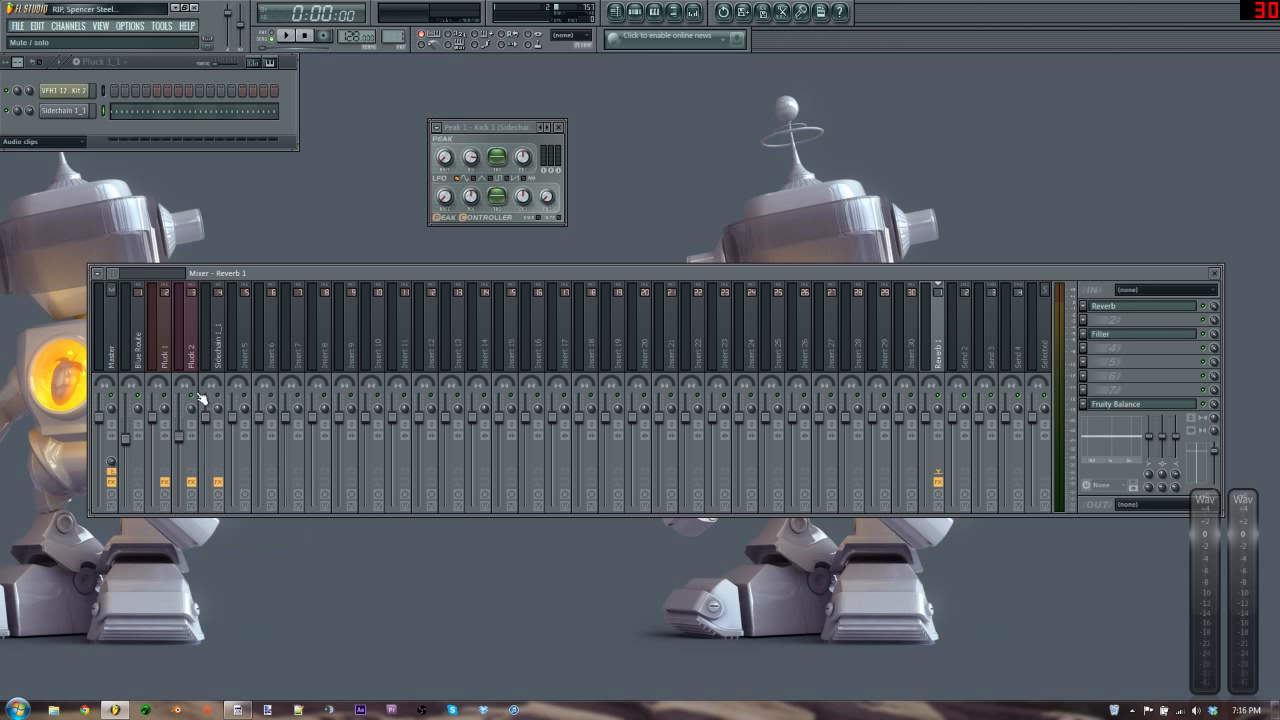
- Adjust the Peak 1 - Kick 1 controller's peak volume to about 84% during playback, stop playback and close the controller window
{"action": "left_click", "coordinate": [470, 157]}
{"action": "key", "text": "space"}
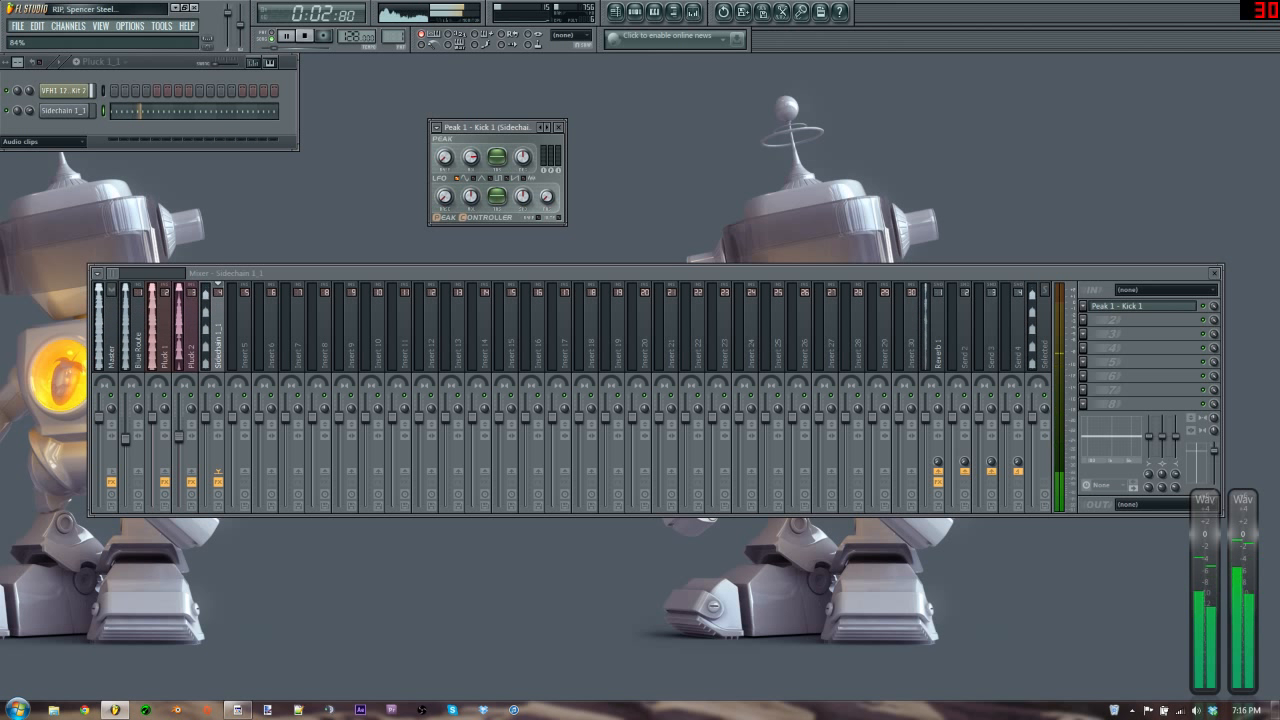
{"action": "key", "text": "space"}
{"action": "key", "text": "Escape"}
- Rename the drum loop channel to Loop 1 and route it to mixer track 4, shifting the Sidechain track to 5
{"action": "left_click", "coordinate": [167, 348]}
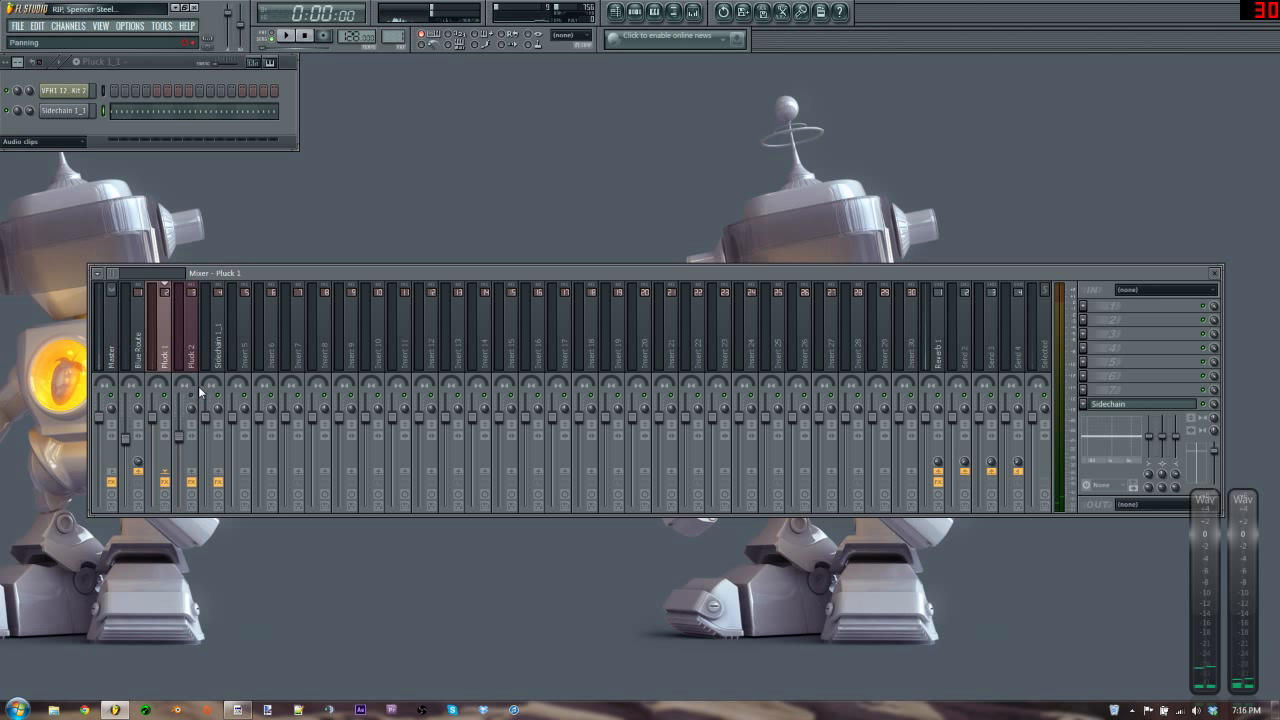
{"action": "left_click", "coordinate": [62, 90], "text": "shift"}
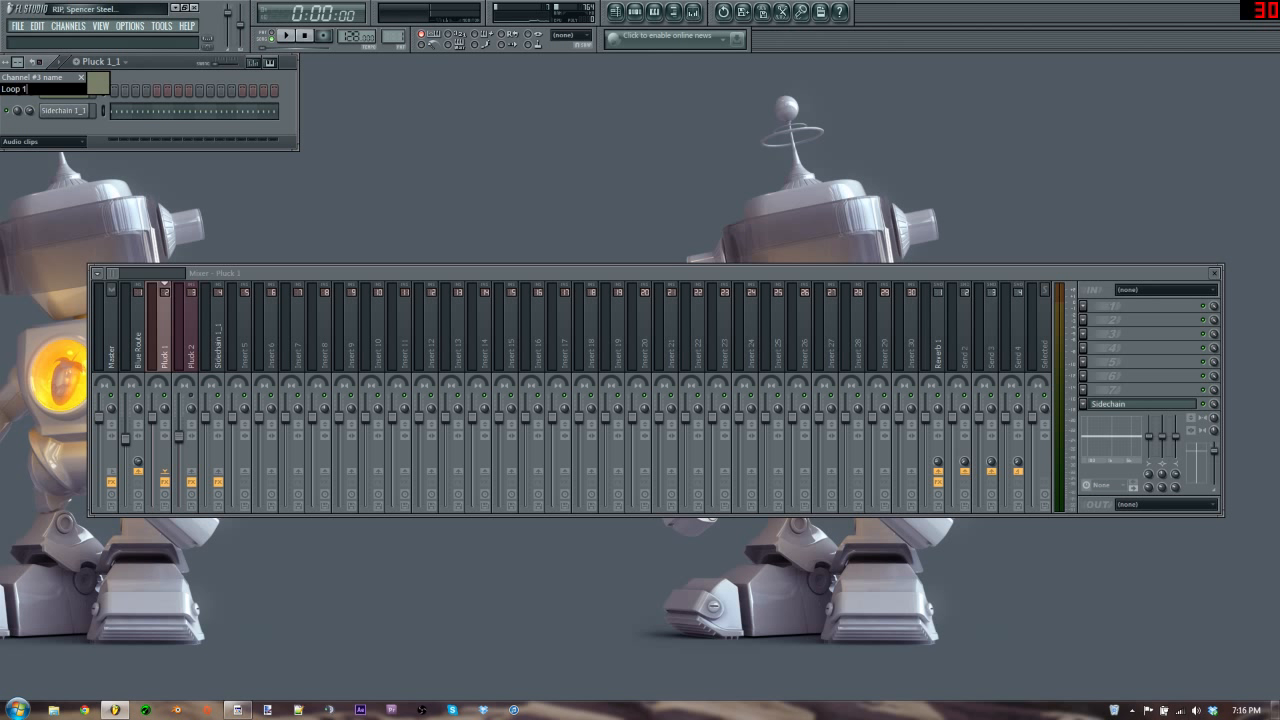
{"action": "key", "text": "Return"}
{"action": "left_click", "coordinate": [237, 347]}
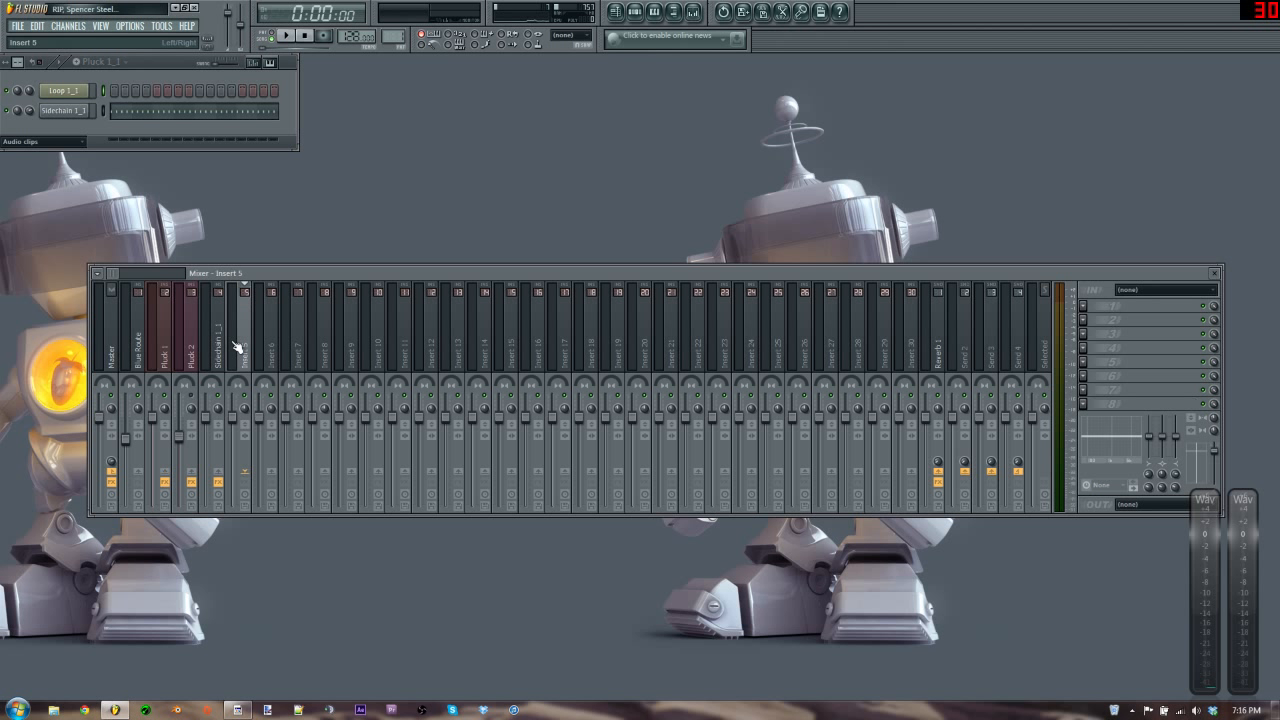
{"action": "right_click", "coordinate": [31, 93]}
{"action": "left_click", "coordinate": [40, 100]}
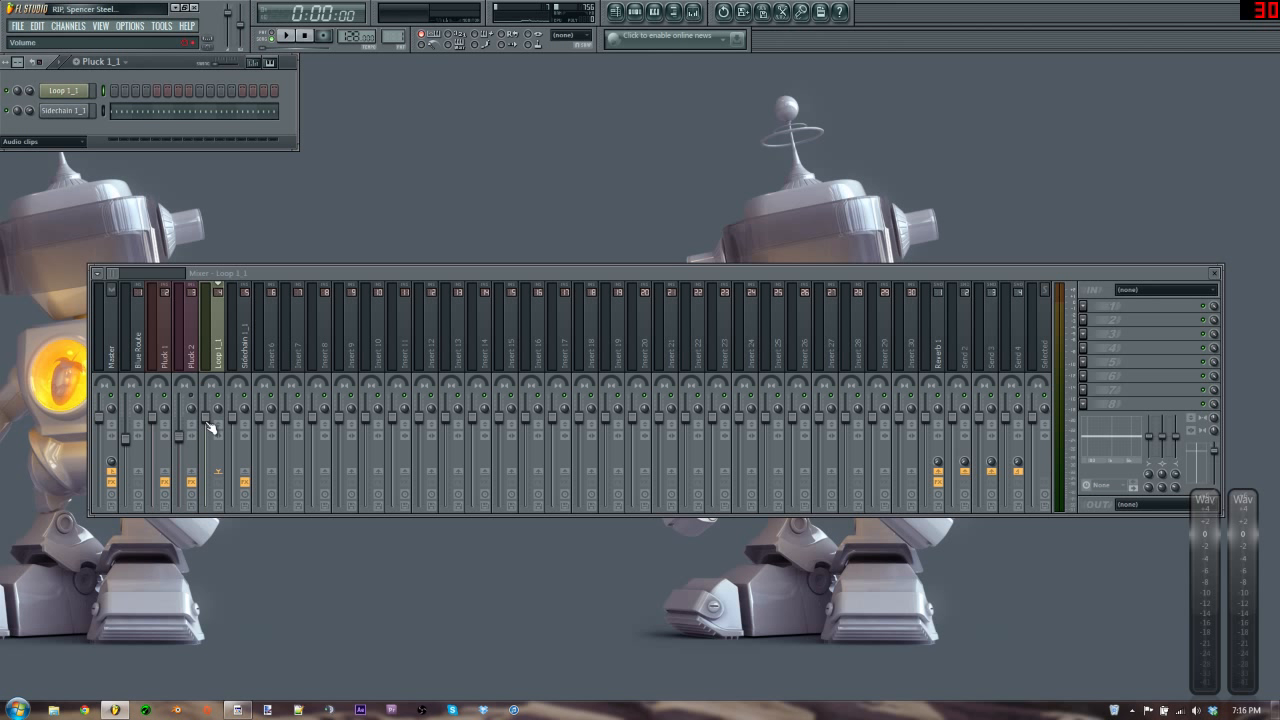
- Lower the Loop 1 mixer track's volume while playing the pattern, and stop playback
{"action": "right_click", "coordinate": [210, 427]}
{"action": "left_click", "coordinate": [243, 558]}
{"action": "key", "text": "space"}
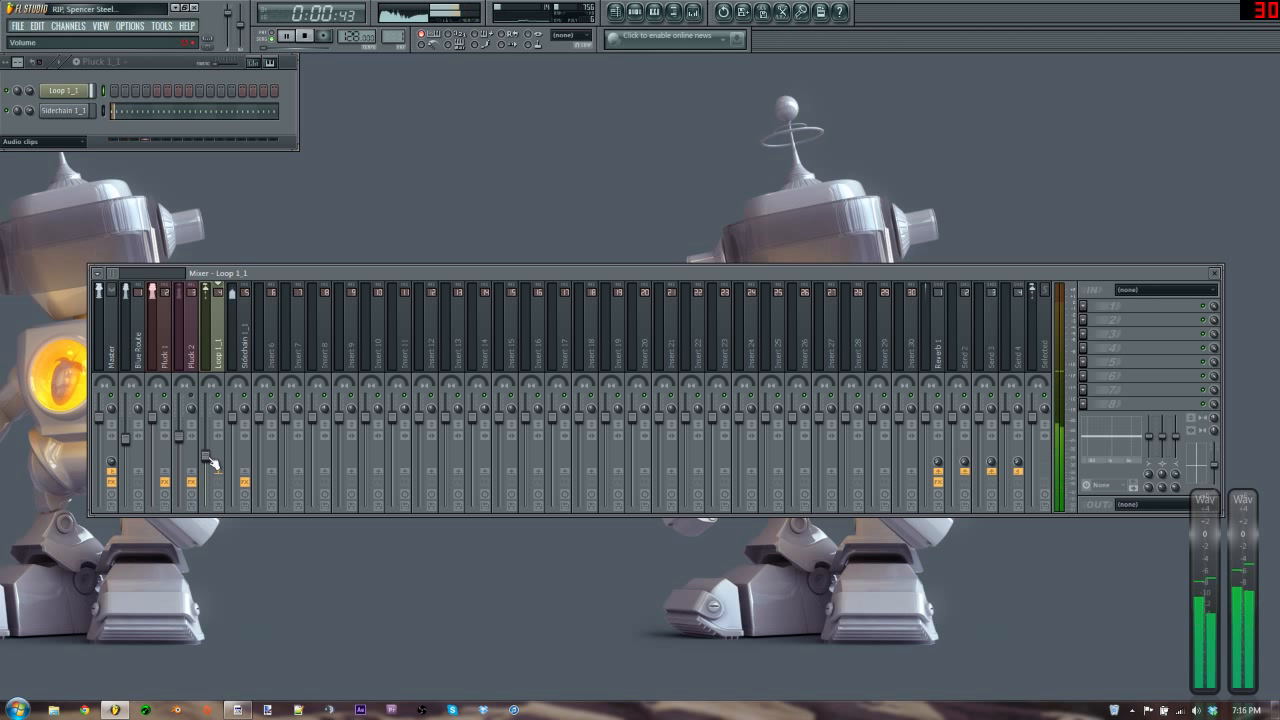
{"action": "key", "text": "space"}
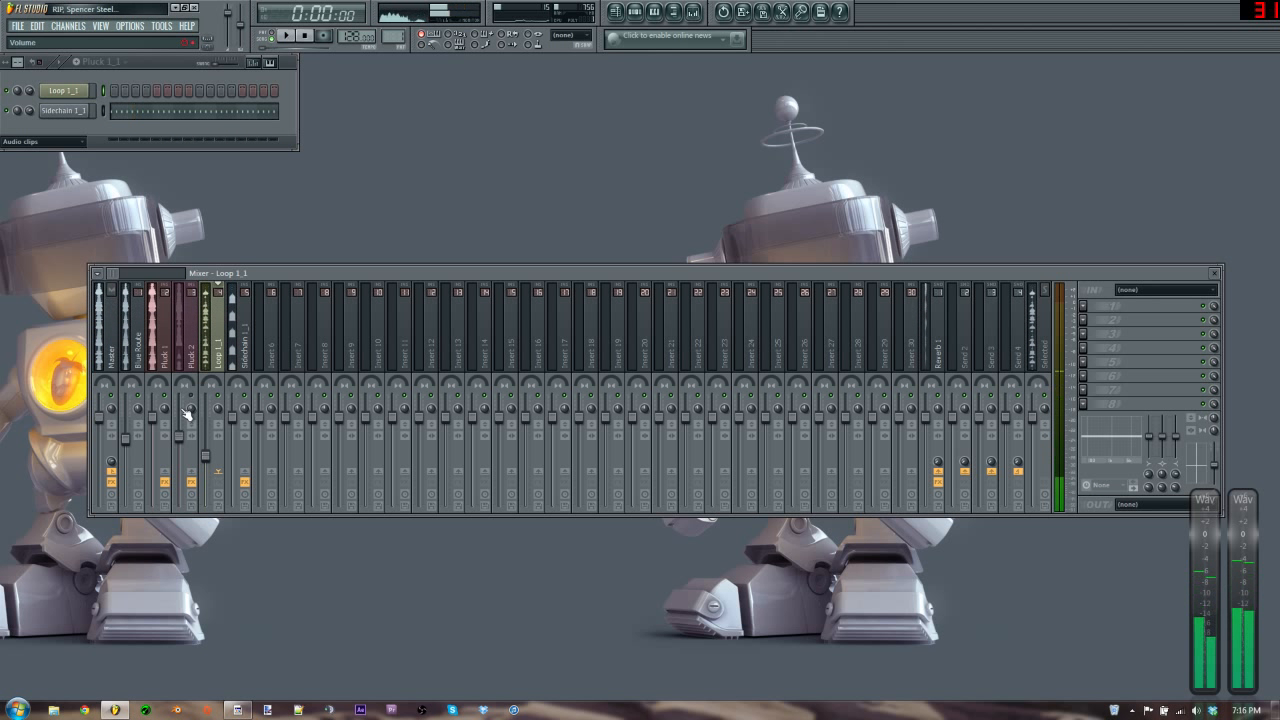
- Set the Pluck 1 send to Reverb 1 to about 22% and the Loop 1 track's volume to about 63% during playback
{"action": "left_click", "coordinate": [164, 400]}
{"action": "key", "text": "space"}
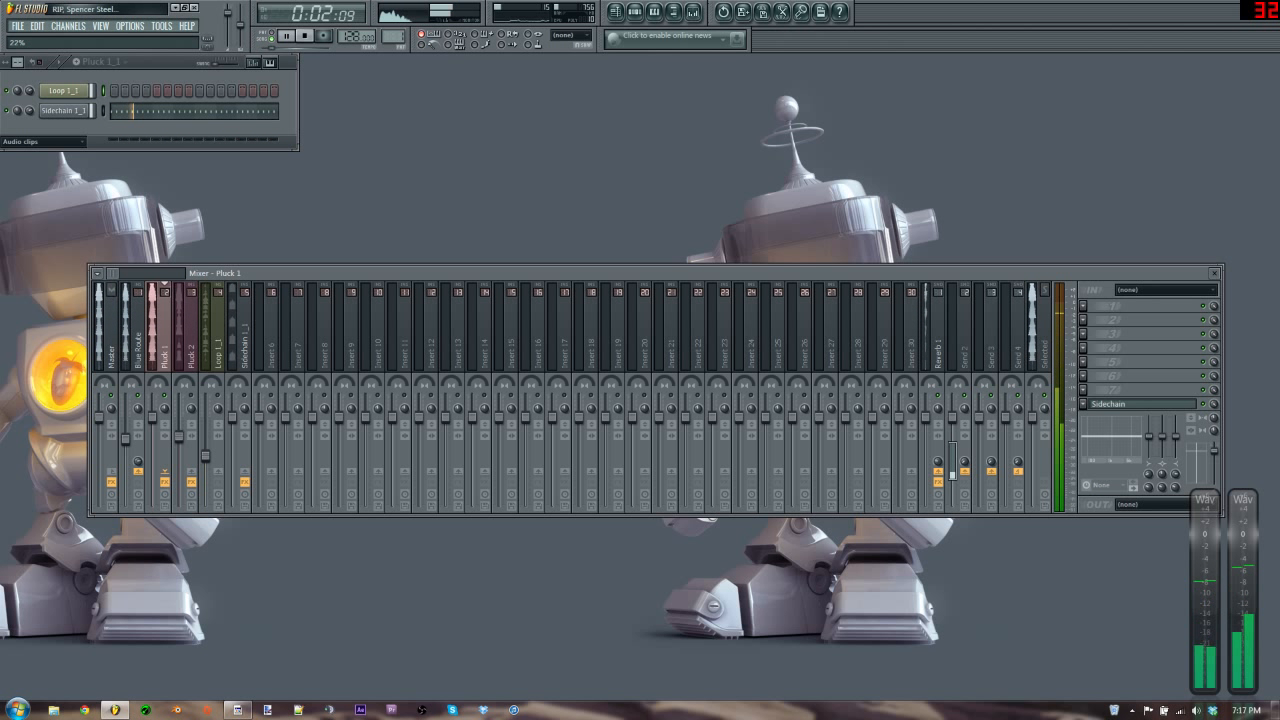
{"action": "left_click", "coordinate": [197, 364]}
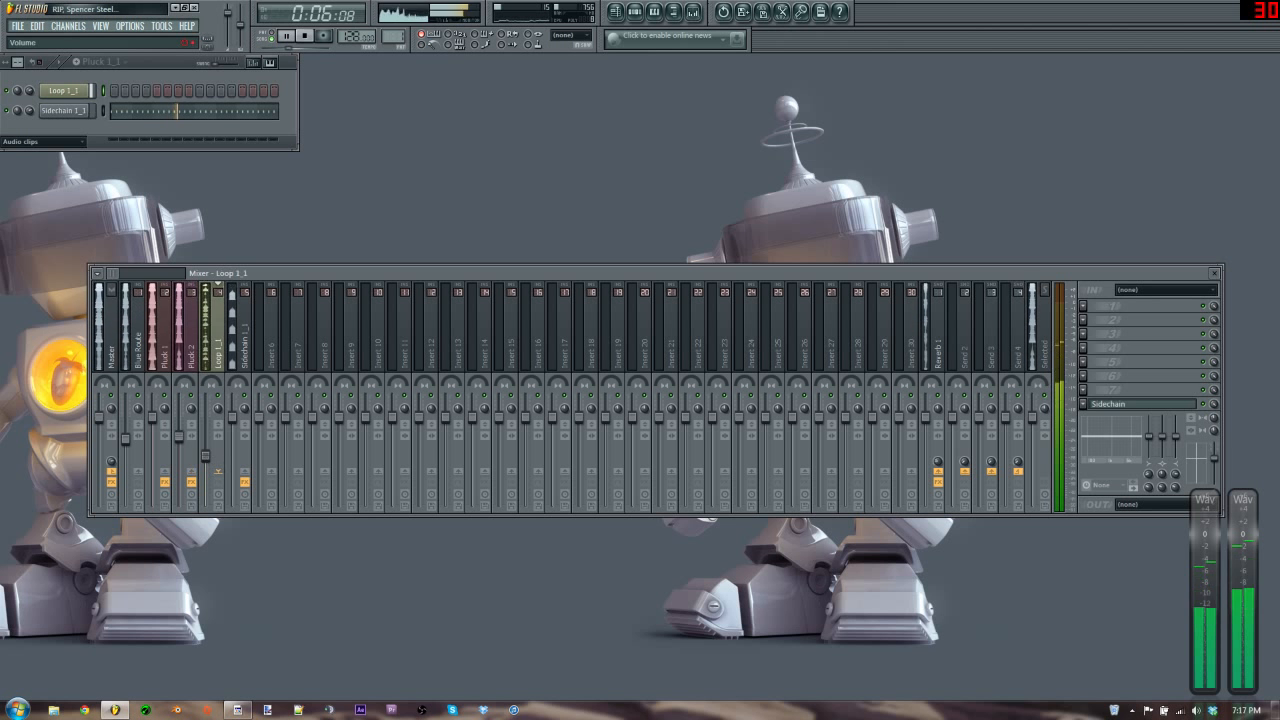
{"action": "left_click_drag", "start_coordinate": [205, 457], "coordinate": [205, 450]}
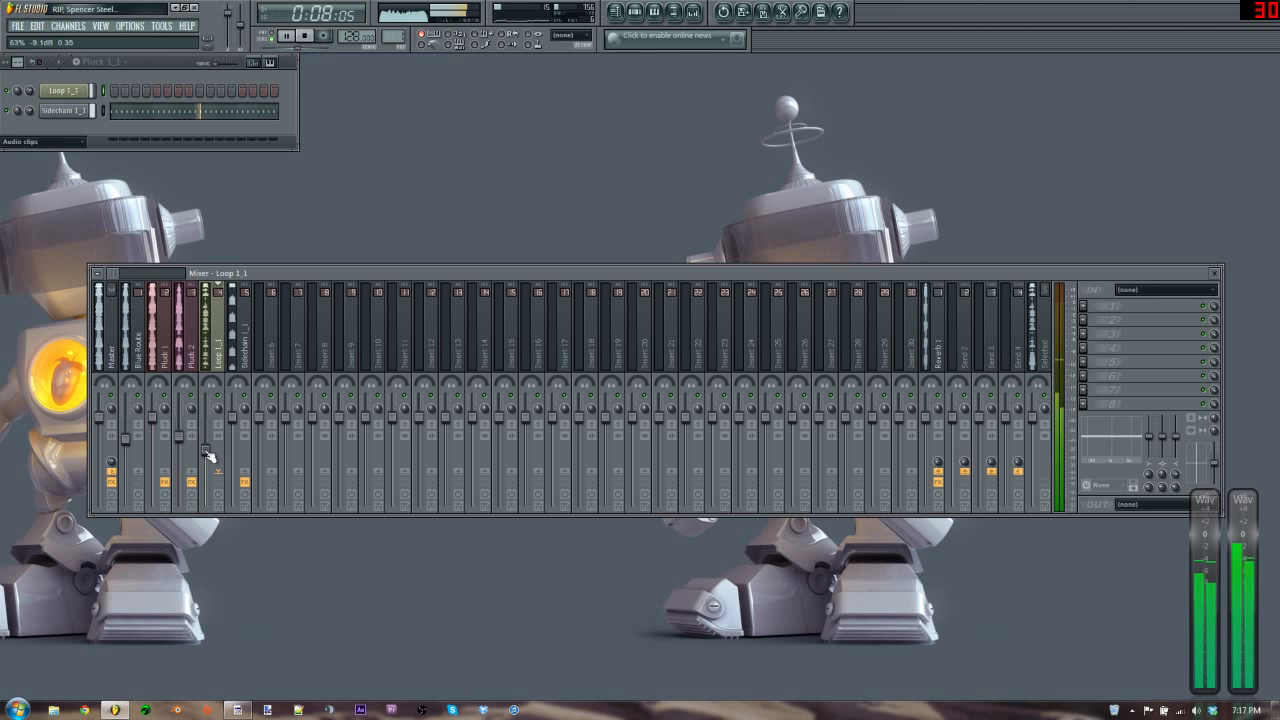
- Find the kick sample AS-LK2 - 017 in the Arcana Sounds Lifted Kicks Vol. 2 pack, add it as a channel and stop playback
{"action": "left_click", "coordinate": [676, 14]}
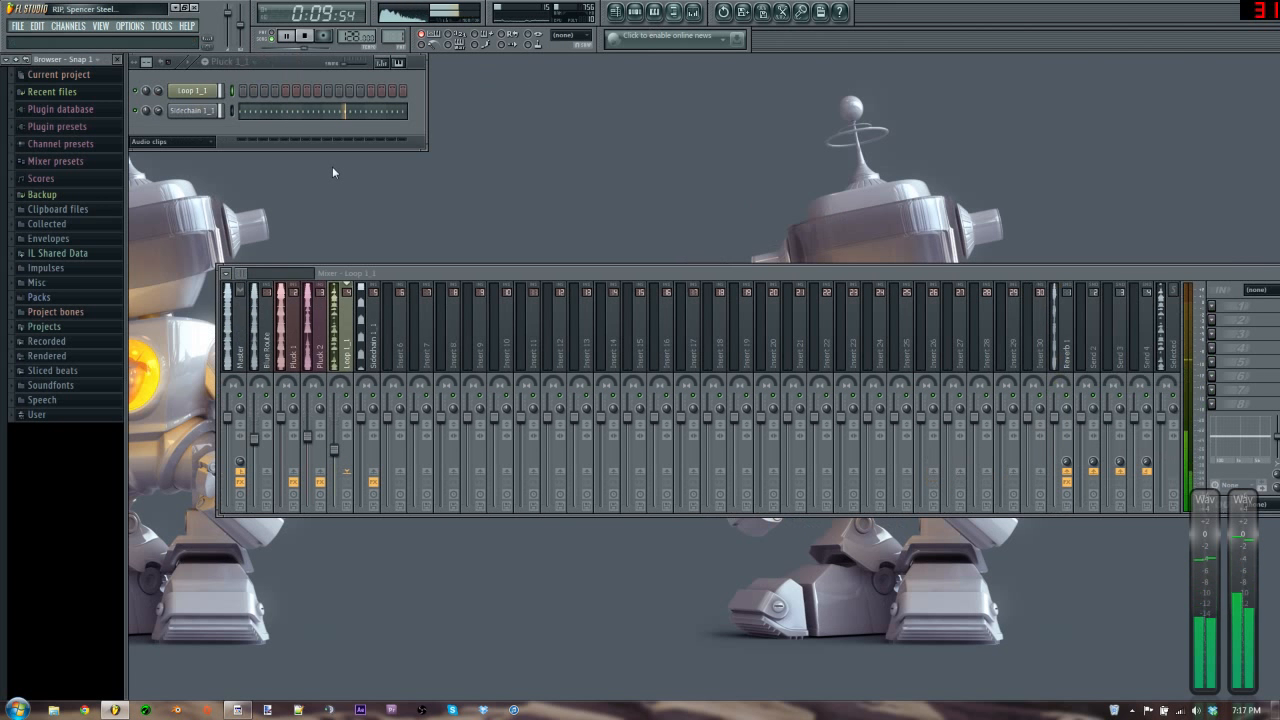
{"action": "left_click", "coordinate": [38, 297]}
{"action": "left_click", "coordinate": [65, 312]}
{"action": "left_click", "coordinate": [58, 327]}
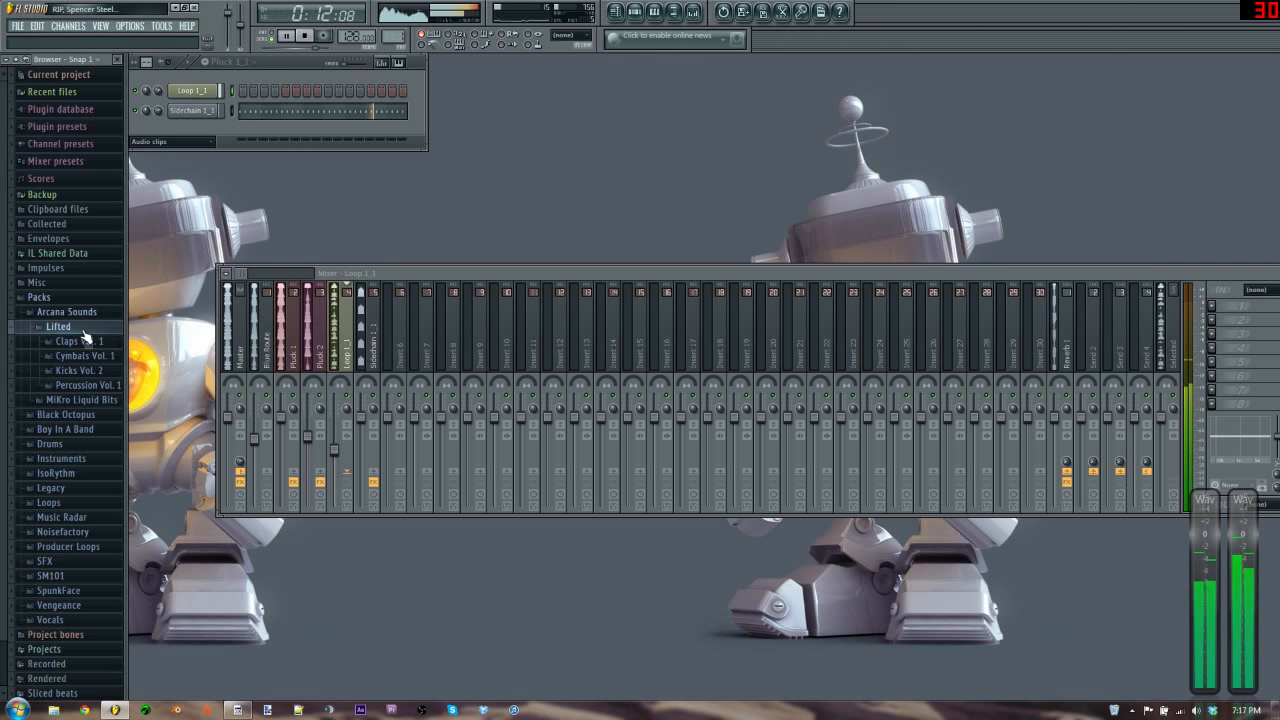
{"action": "left_click", "coordinate": [100, 371]}
{"action": "left_click", "coordinate": [100, 371]}
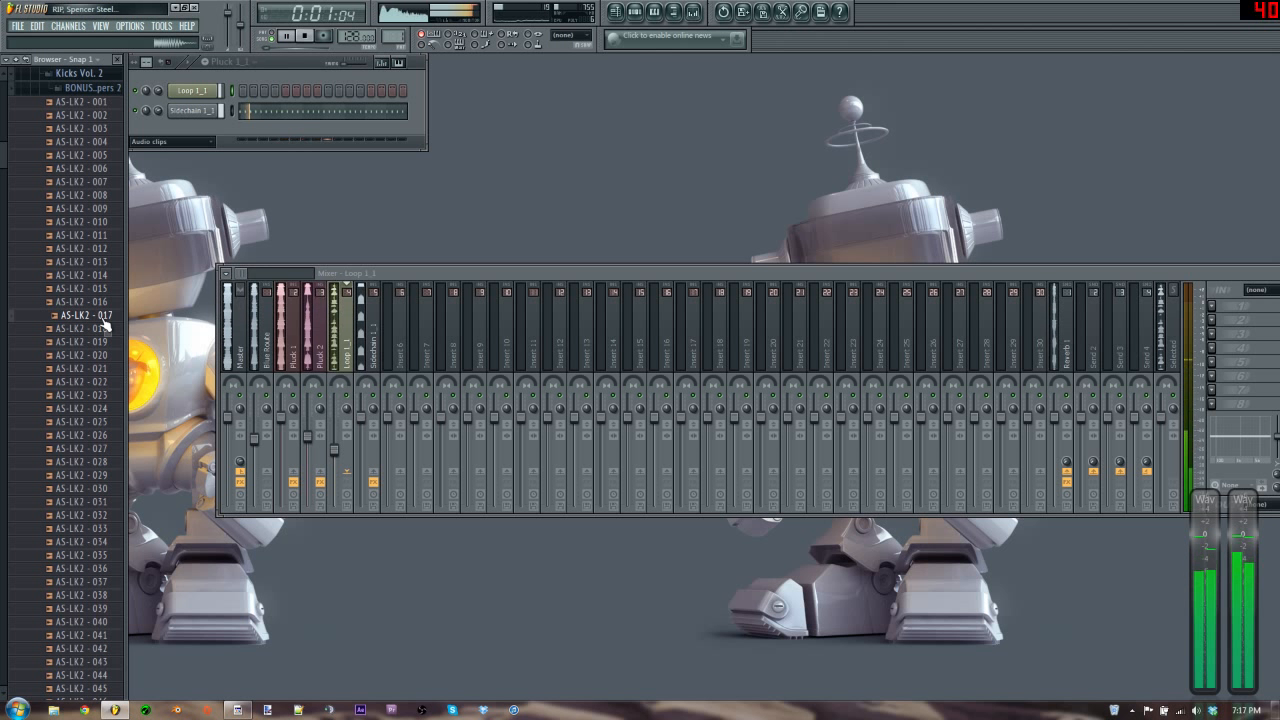
{"action": "left_click_drag", "start_coordinate": [106, 322], "coordinate": [203, 115]}
{"action": "key", "text": "space"}
- Fill the AS-LK2 - 017 channel on every fourth step and copy the Sidechain 1 channel's notes into its piano roll
{"action": "right_click", "coordinate": [203, 114]}
{"action": "key", "text": "4"}
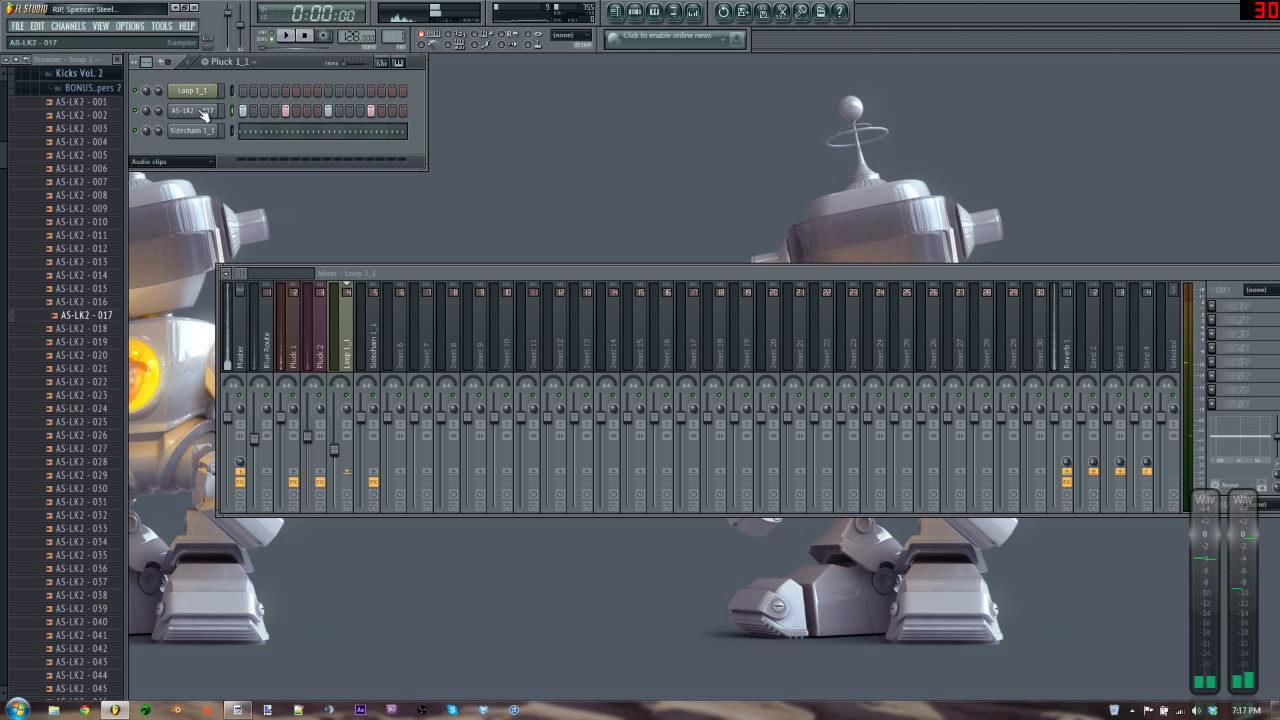
{"action": "left_click", "coordinate": [278, 140]}
{"action": "key", "text": "F7"}
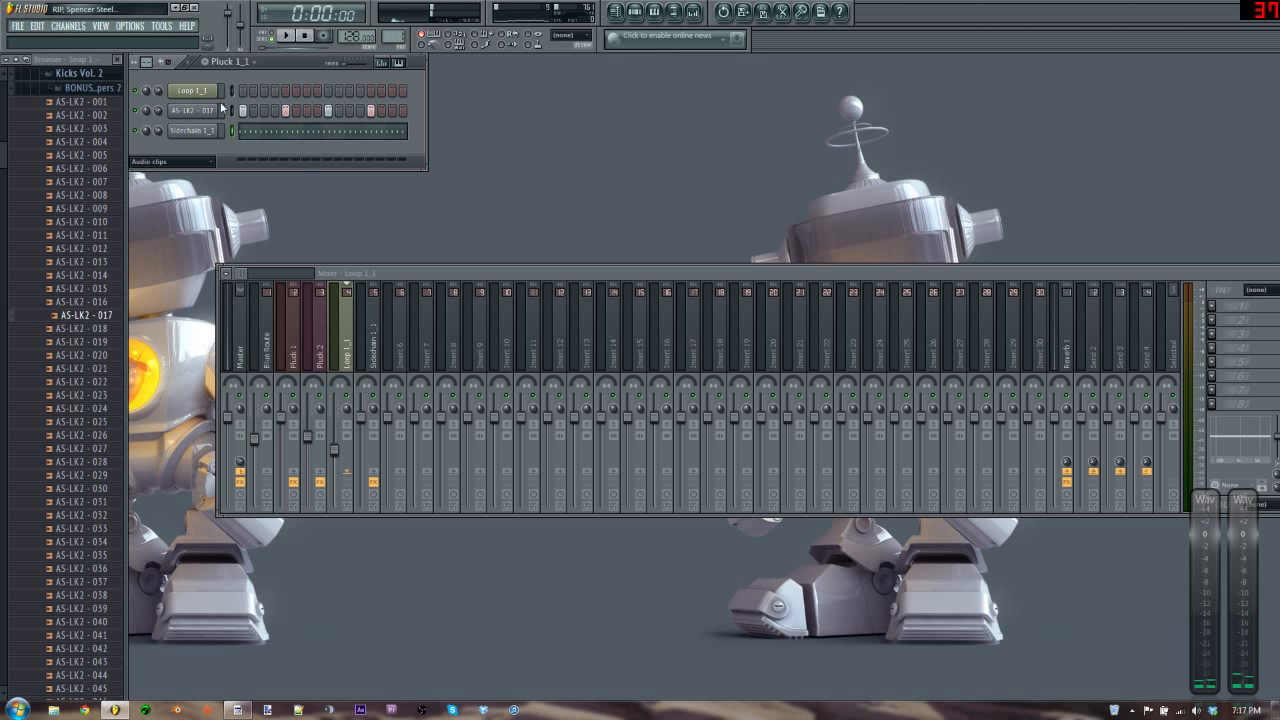
{"action": "right_click", "coordinate": [183, 117]}
{"action": "left_click", "coordinate": [244, 113]}
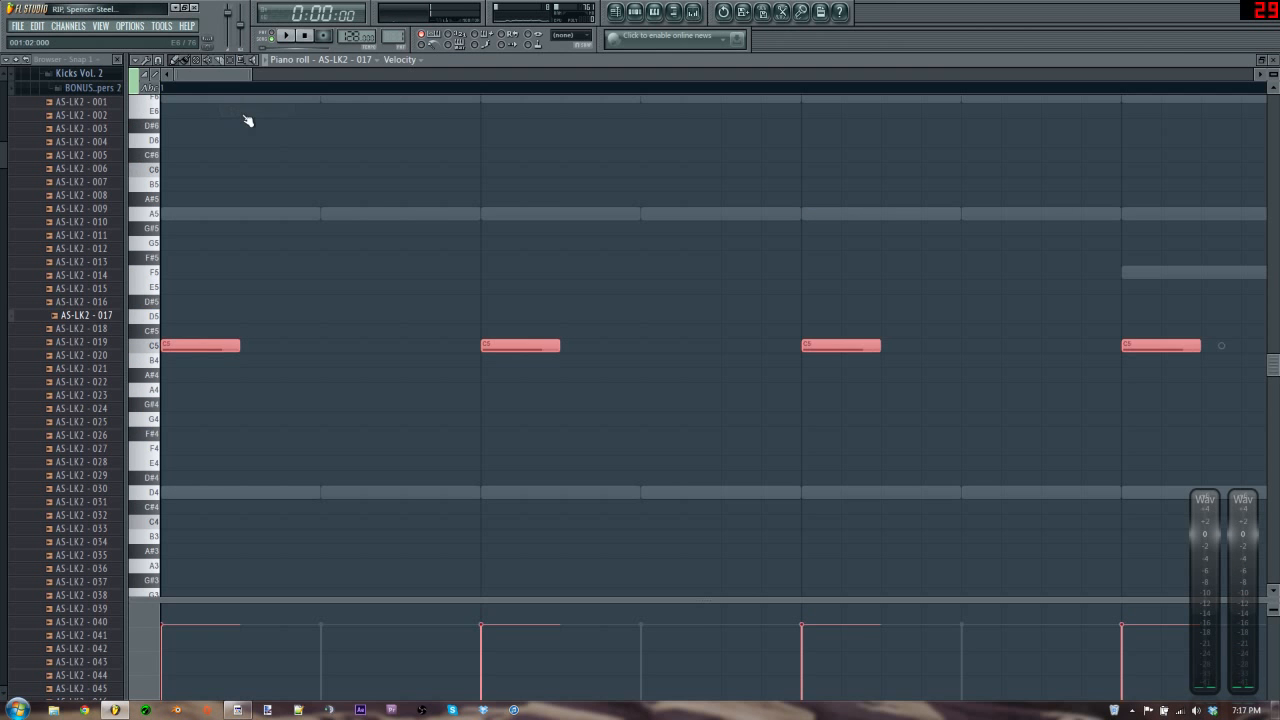
{"action": "key", "text": "F7"}
- Rename the AS-LK2 - 017 channel to Kick 1 and route it to mixer track 5, shifting the Sidechain track to 6
{"action": "right_click", "coordinate": [190, 112]}
{"action": "key", "text": "r"}
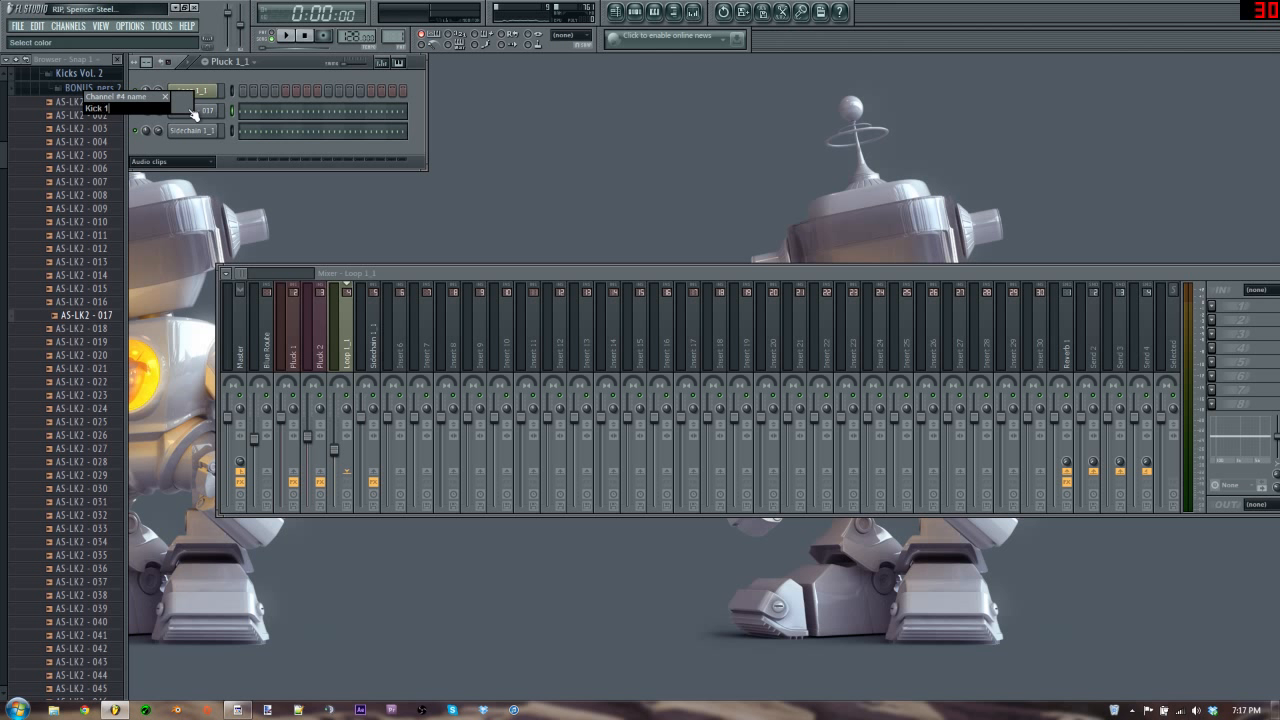
{"action": "key", "text": "Return"}
{"action": "left_click", "coordinate": [410, 333]}
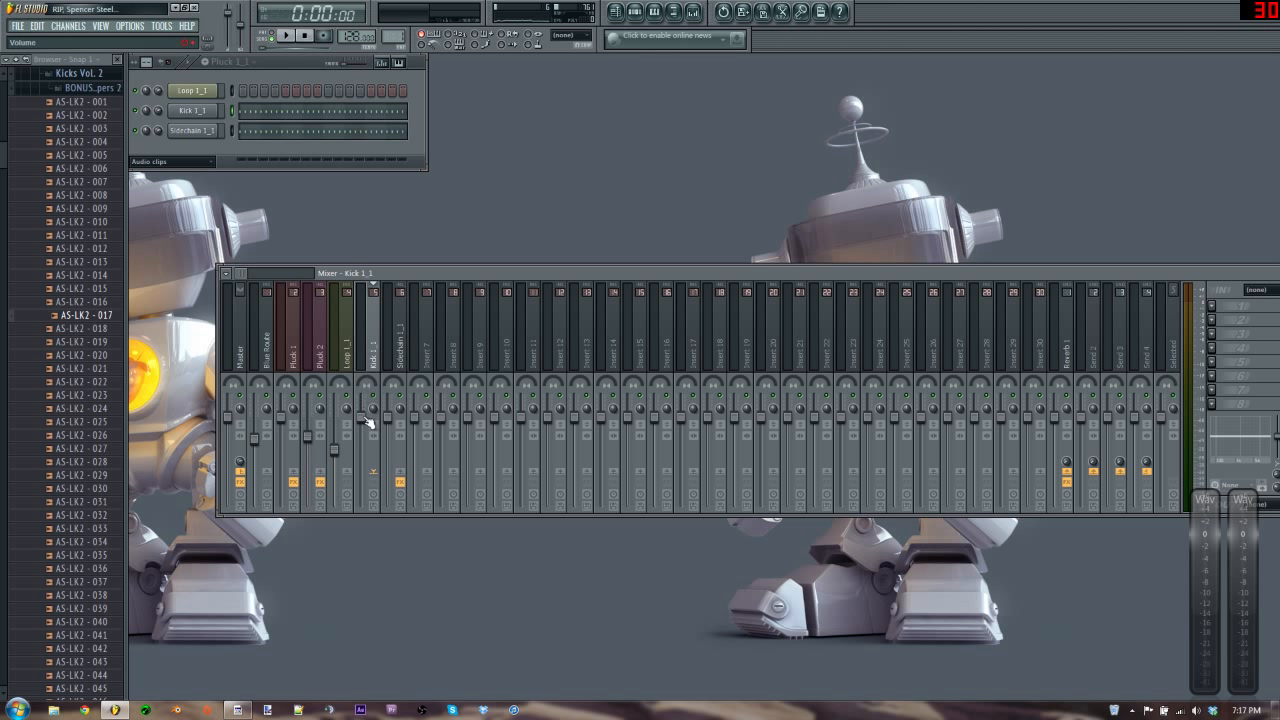
- Lower the Kick 1 track's volume to about 90% during playback and check the level in the Master track's Limiter
{"action": "key", "text": "space"}
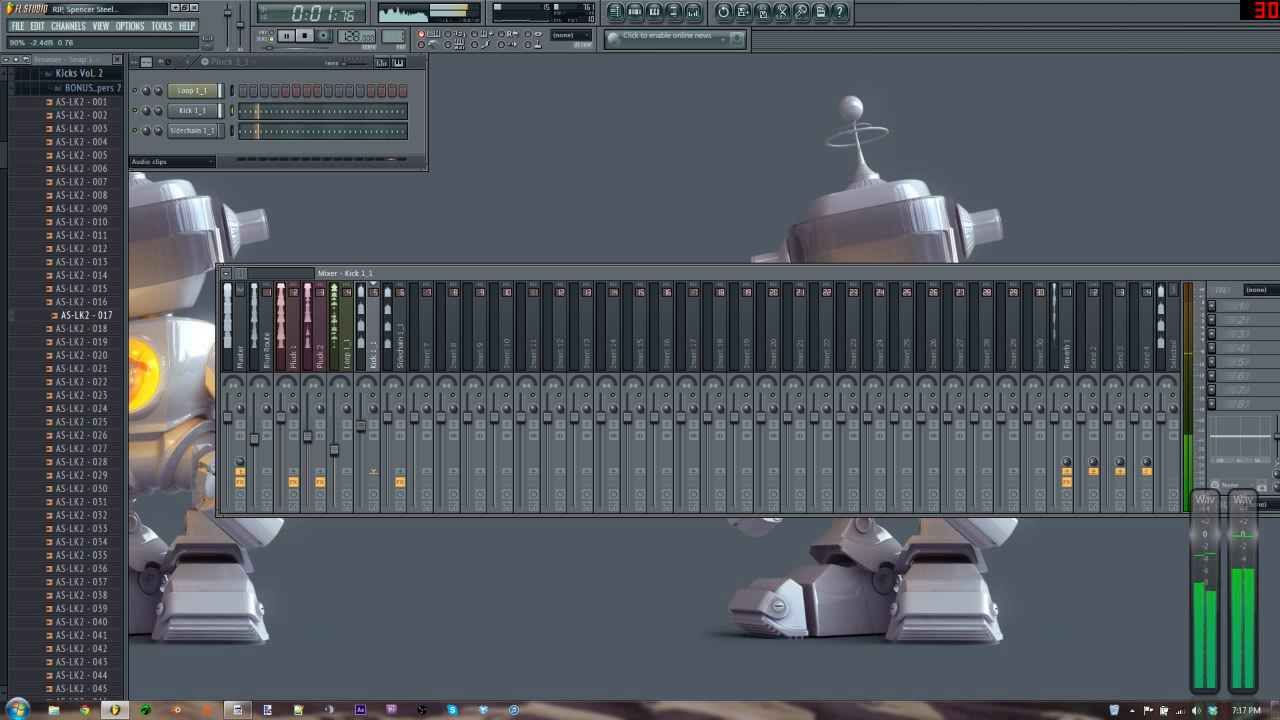
{"action": "left_click", "coordinate": [240, 330]}
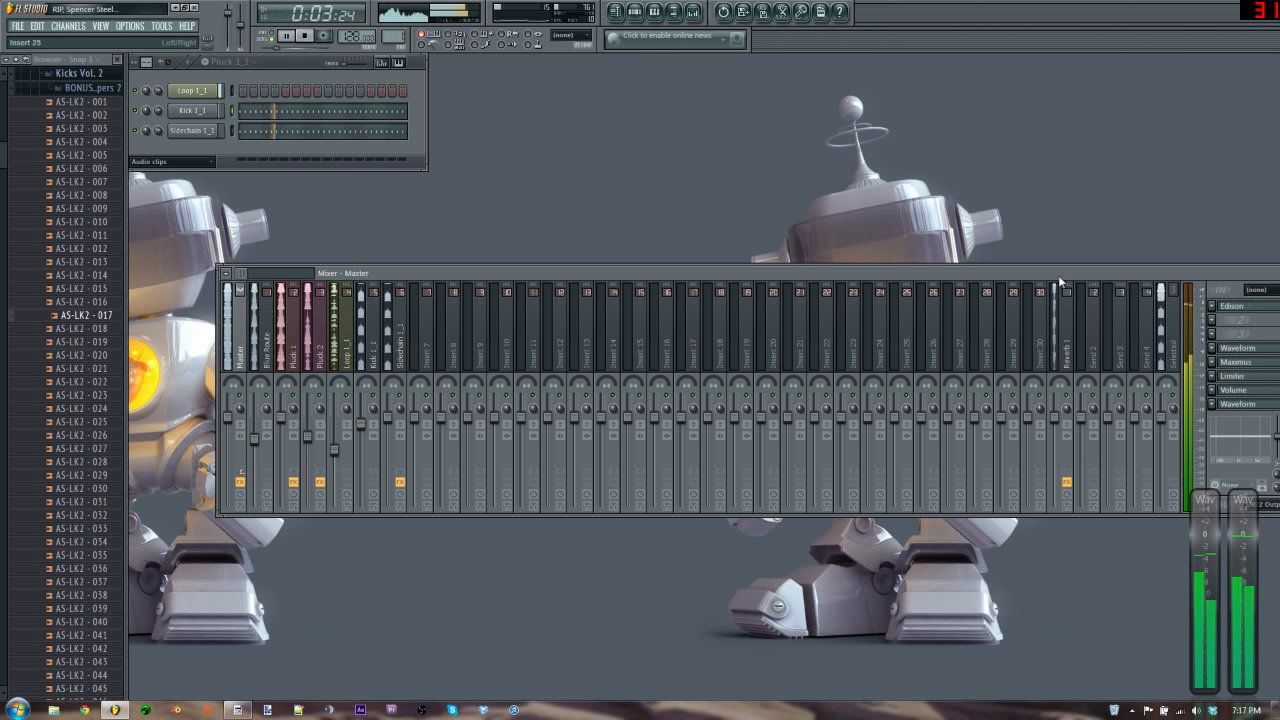
{"action": "left_click", "coordinate": [1261, 377]}
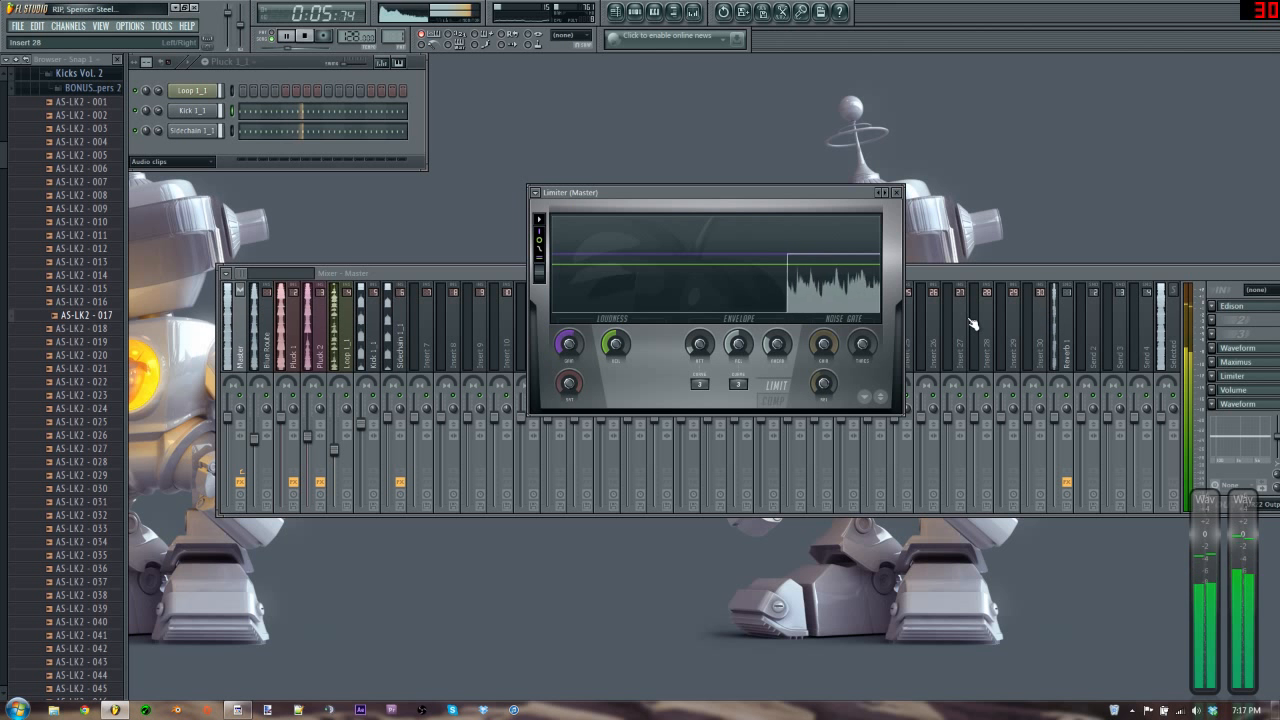
{"action": "left_click", "coordinate": [896, 193]}
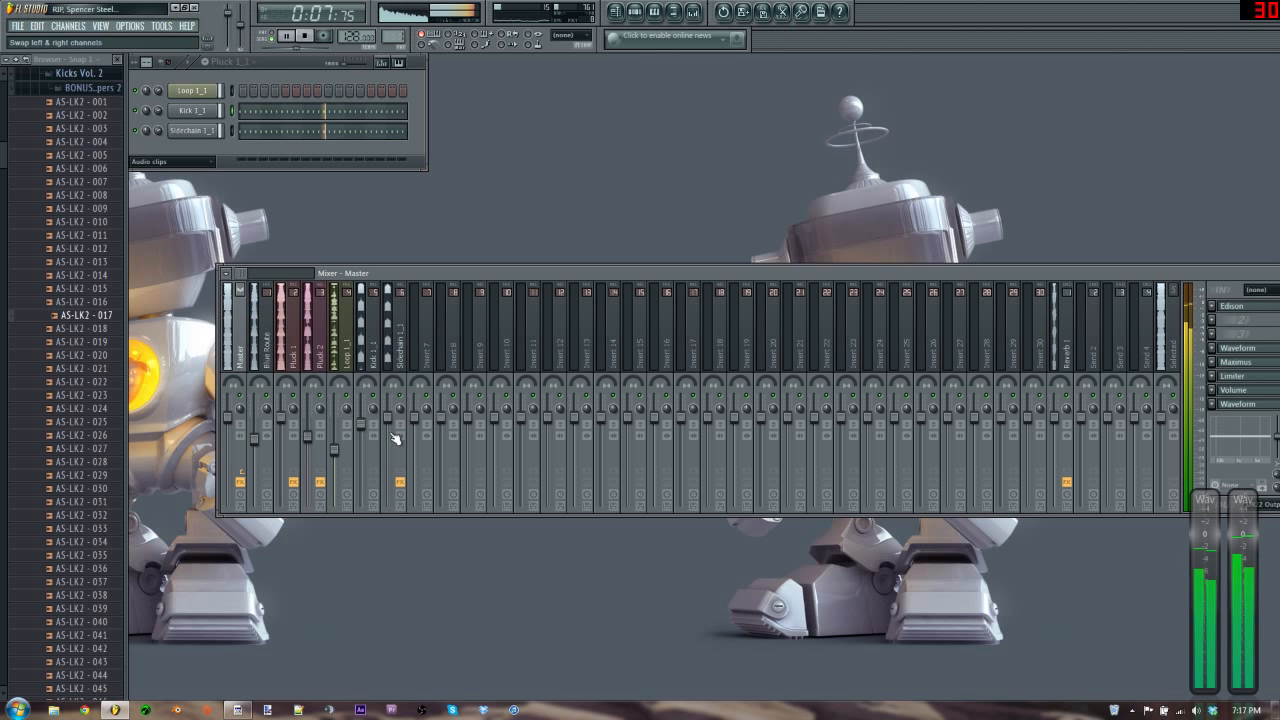
- Examine the Pluck 1 and Pluck 2 notes in the piano roll during playback and open Pluck 1's Toxic Biohazard synth
{"action": "left_click", "coordinate": [616, 13]}
{"action": "double_click", "coordinate": [588, 60]}
{"action": "scroll", "coordinate": [500, 134], "scroll_direction": "down", "scroll_amount": 4}
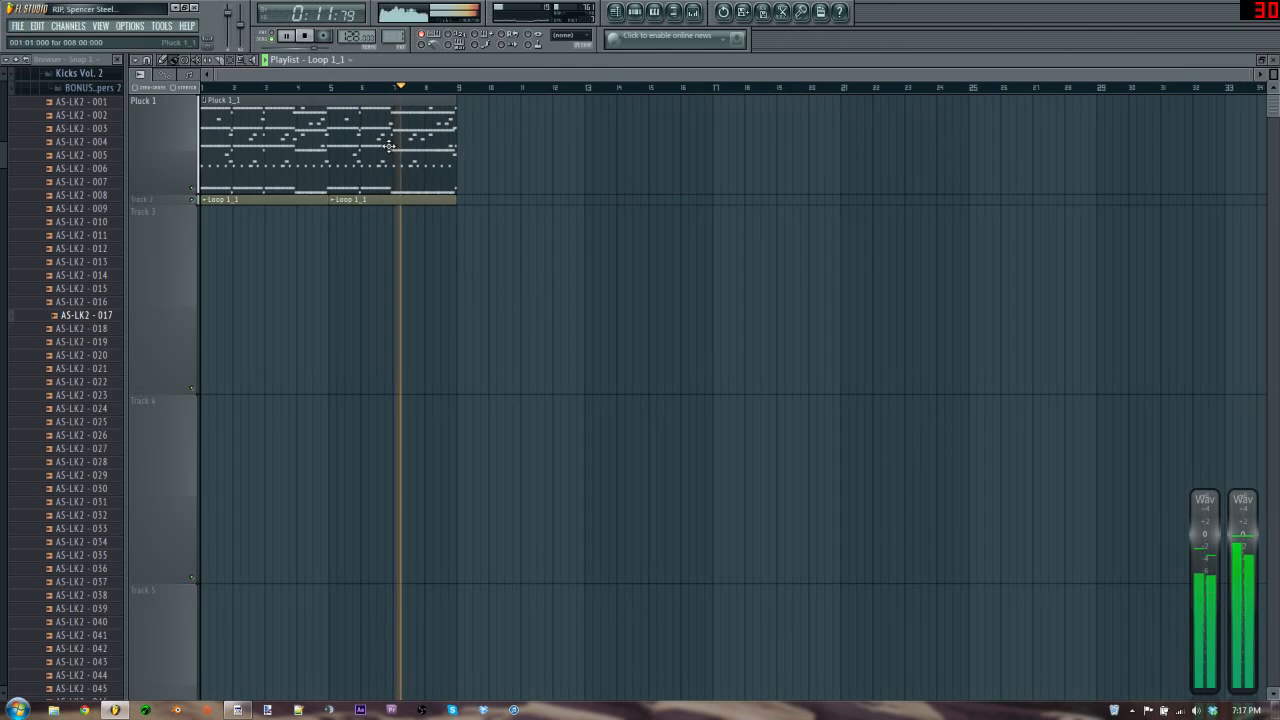
{"action": "double_click", "coordinate": [389, 146]}
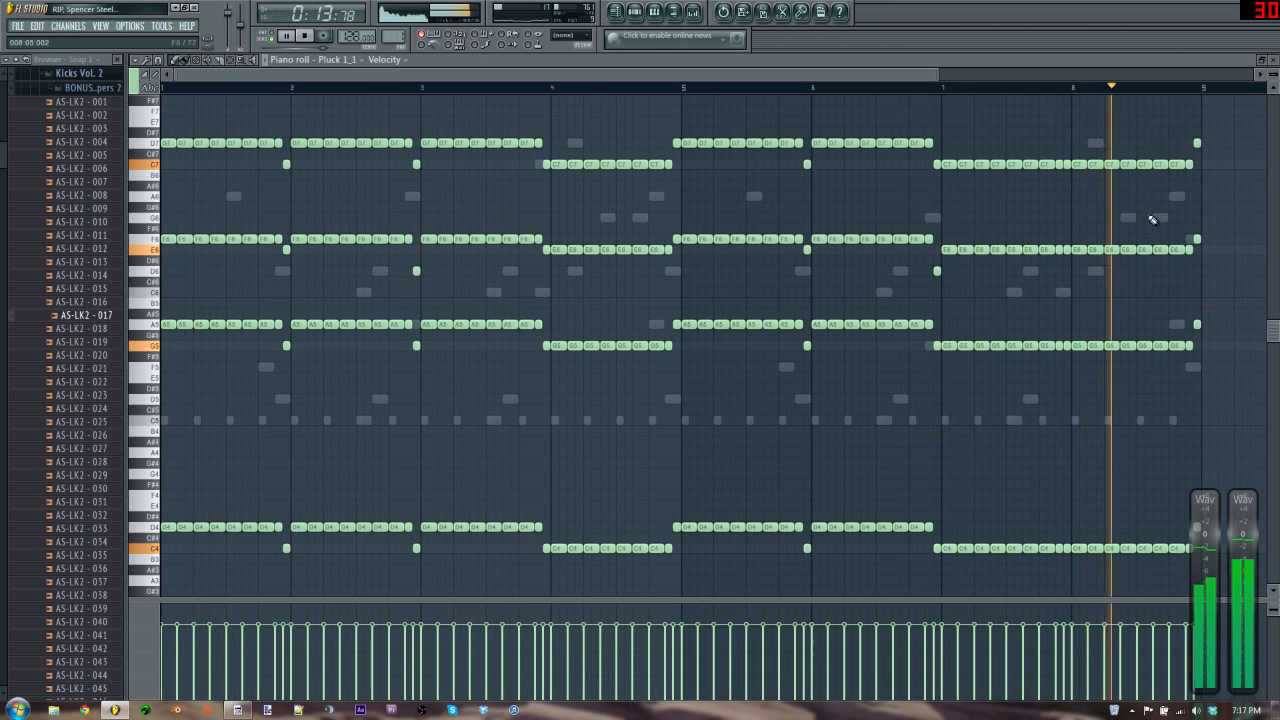
{"action": "key", "text": "Escape"}
{"action": "key", "text": "F6"}
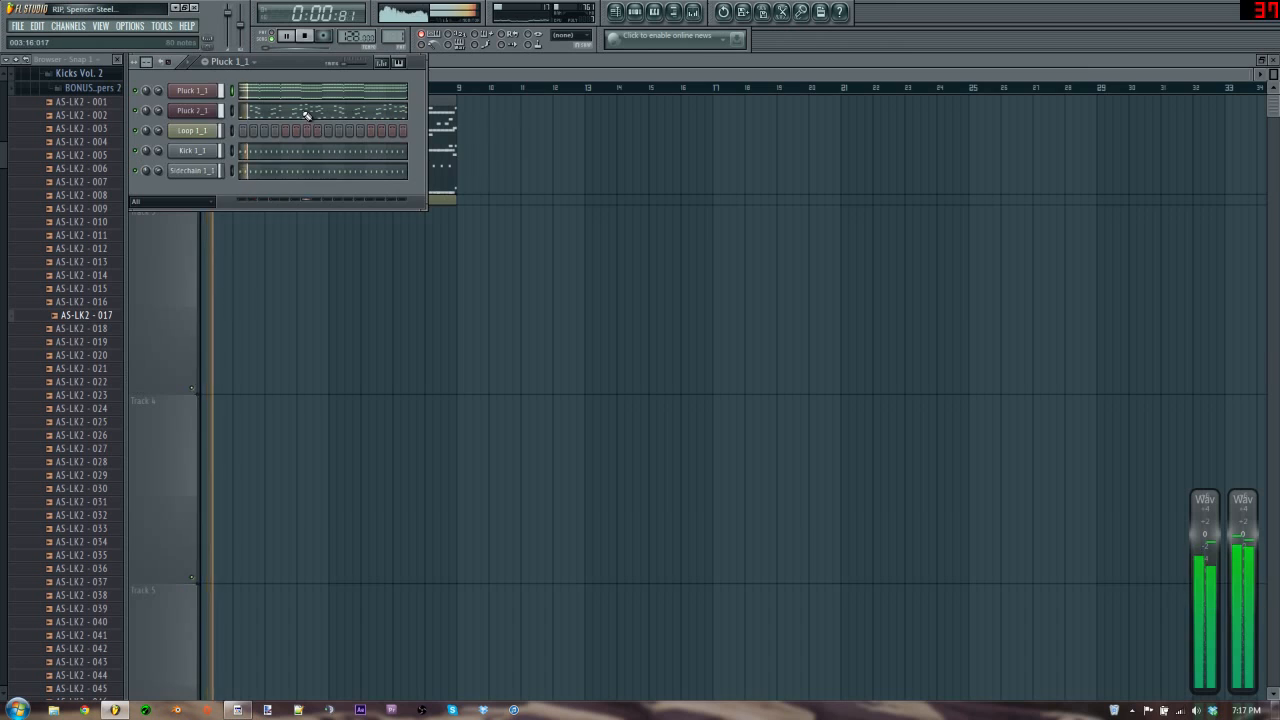
{"action": "left_click", "coordinate": [307, 115]}
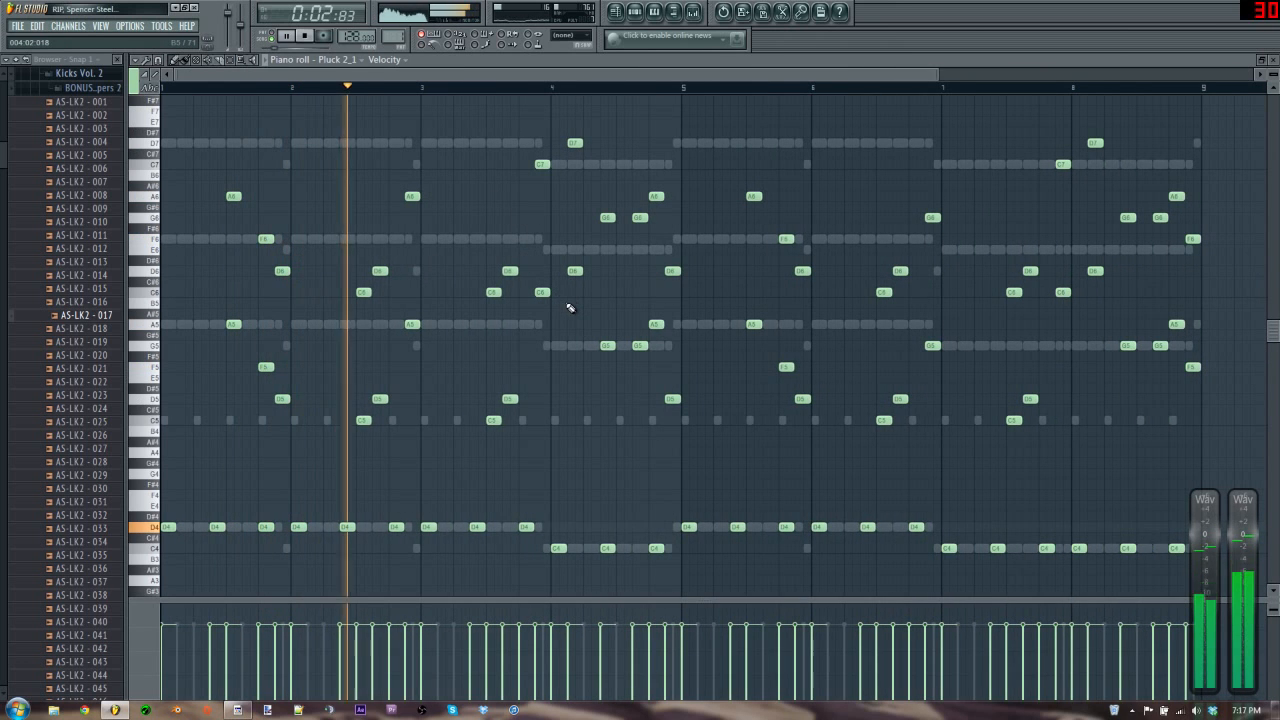
{"action": "key", "text": "Escape"}
{"action": "left_click", "coordinate": [196, 95]}
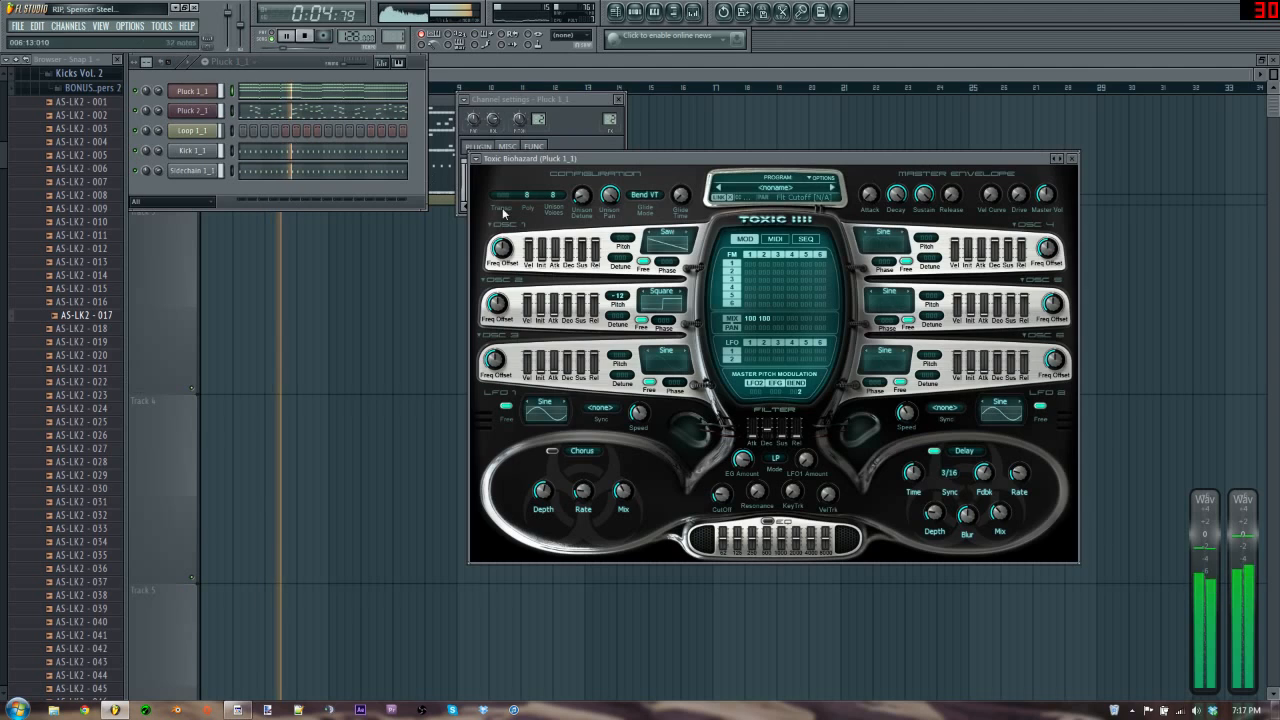
- Examine Pluck 2's Harmless synth and the Sidechain 1 channel's settings during playback
{"action": "left_click", "coordinate": [193, 110]}
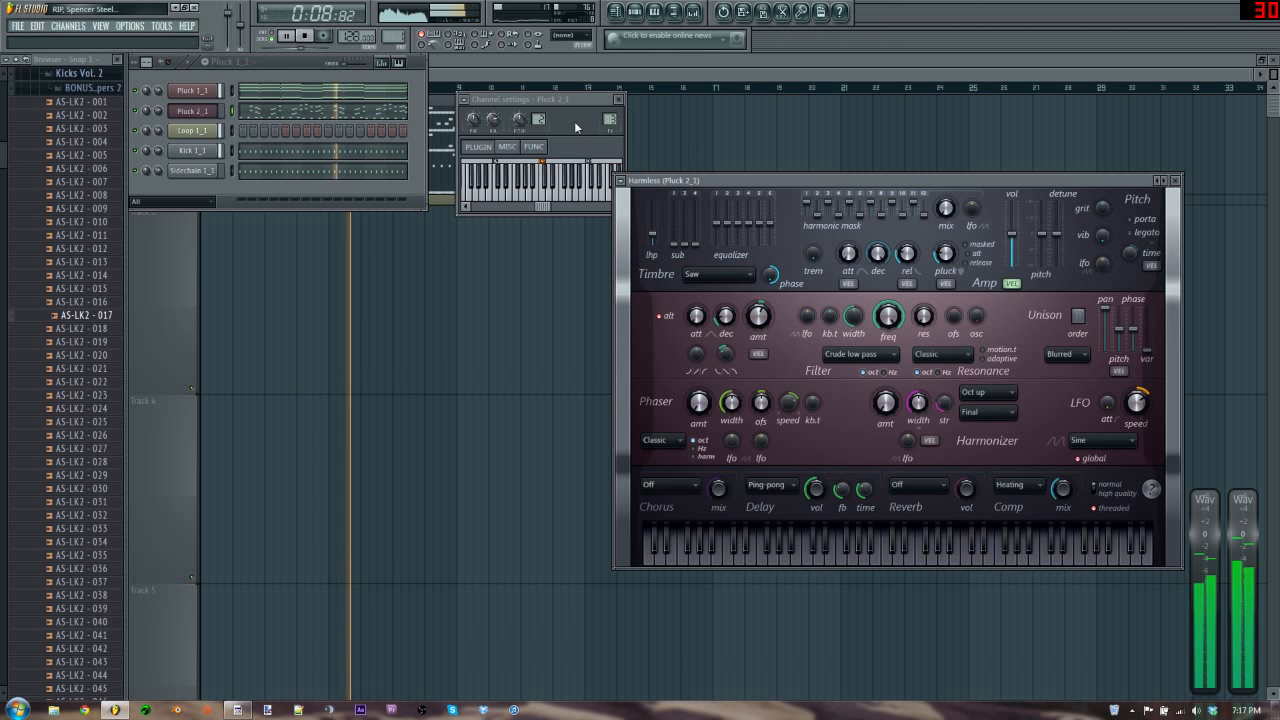
{"action": "right_click", "coordinate": [575, 124]}
{"action": "double_click", "coordinate": [937, 182]}
{"action": "left_click_drag", "start_coordinate": [937, 182], "coordinate": [921, 190]}
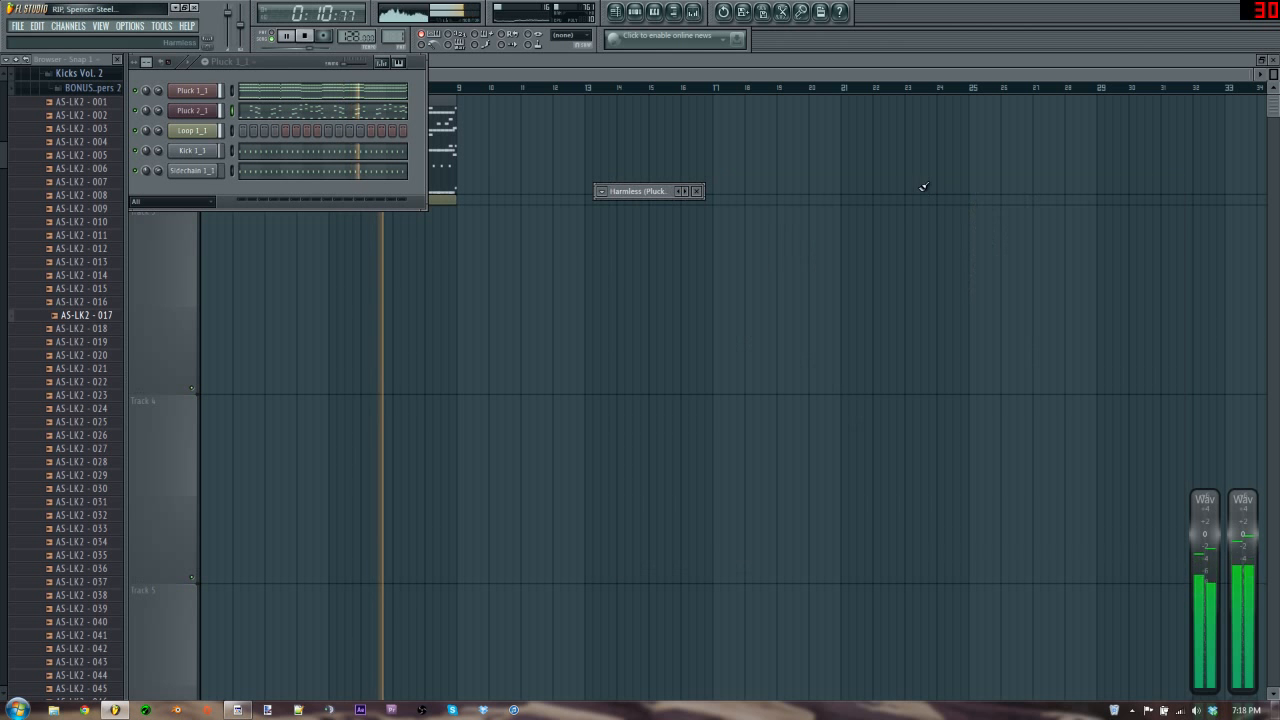
{"action": "double_click", "coordinate": [651, 193]}
{"action": "key", "text": "Escape"}
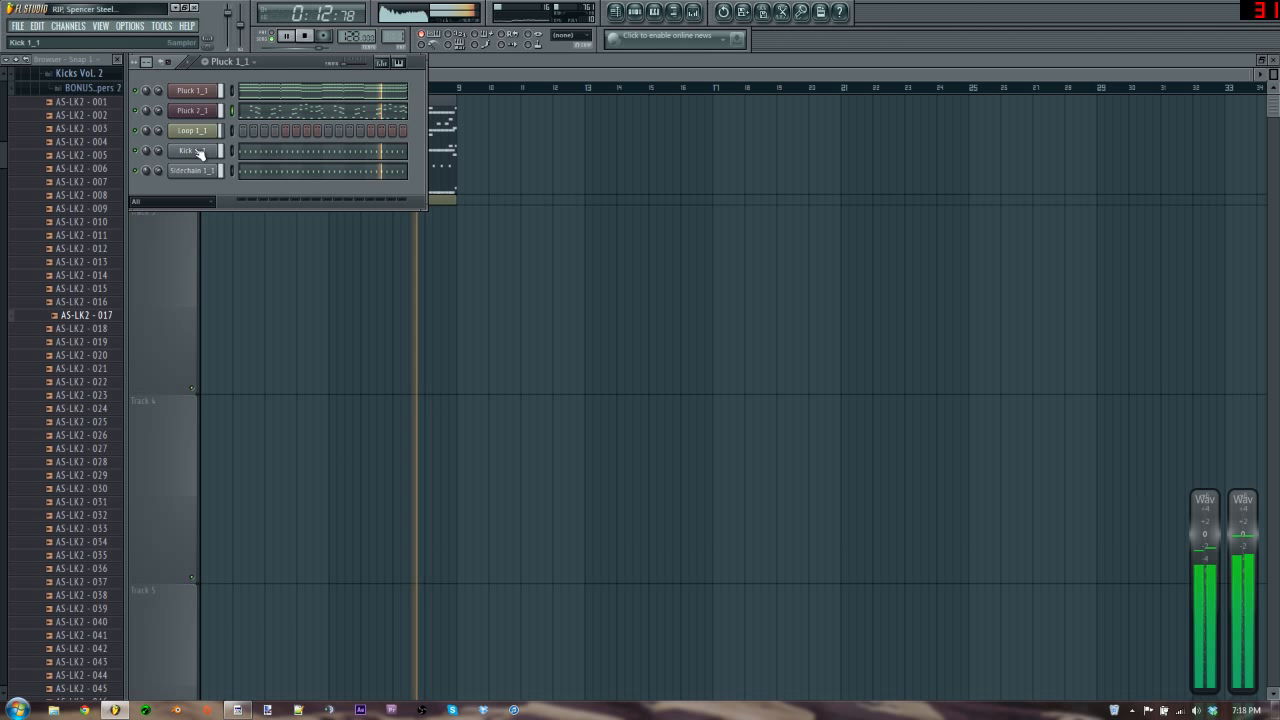
{"action": "left_click", "coordinate": [192, 170]}
{"action": "left_click", "coordinate": [618, 99]}
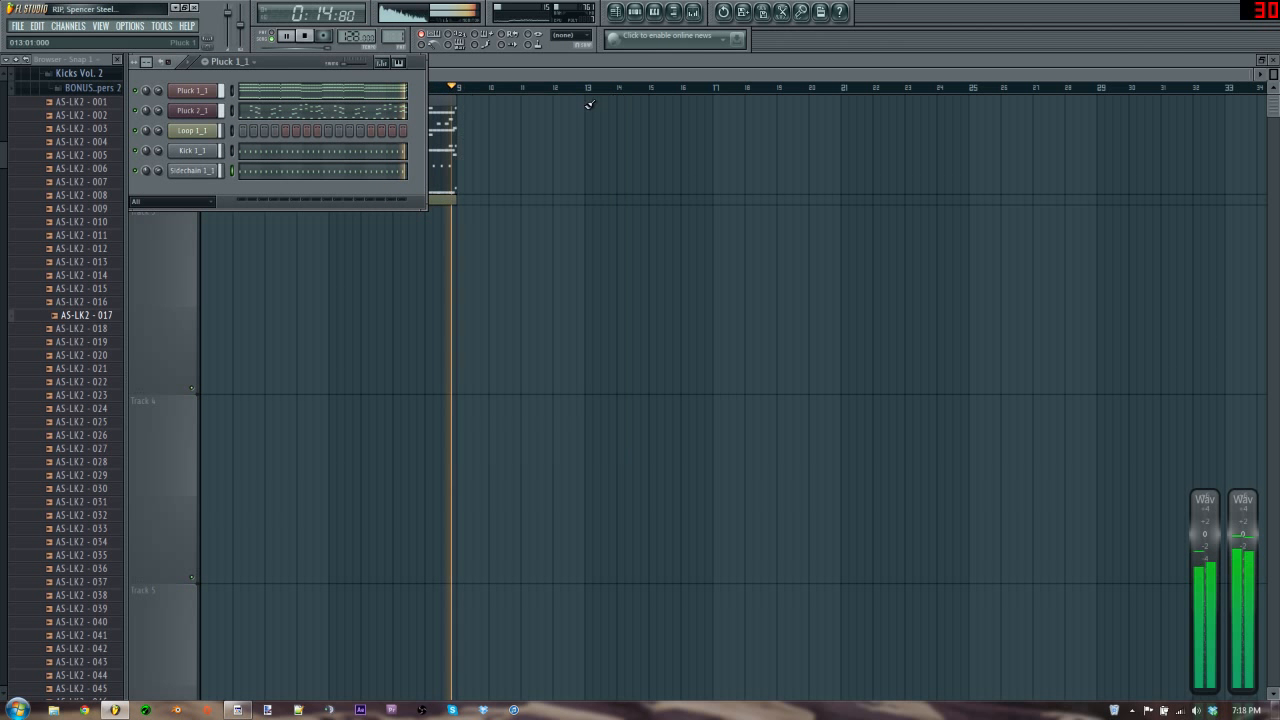
- Stop playback and close the file Browser to give the playlist the full window width
{"action": "key", "text": "space"}
{"action": "left_click", "coordinate": [22, 62]}
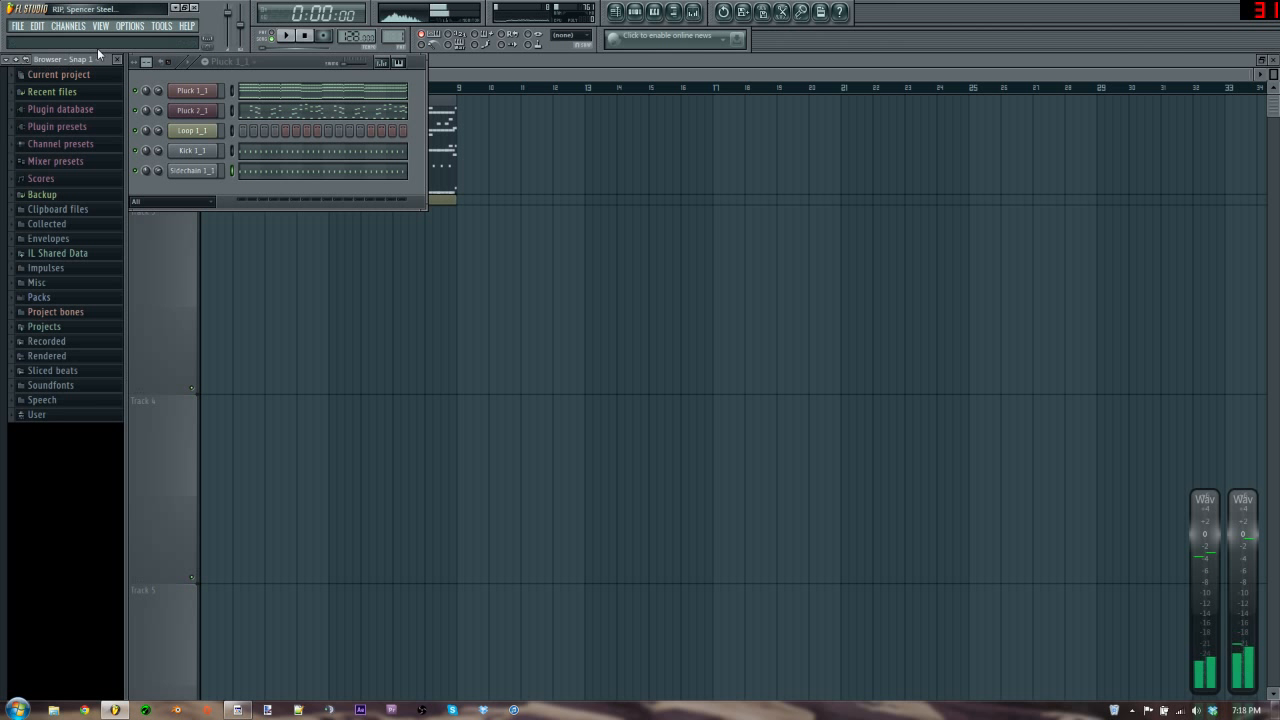
{"action": "left_click", "coordinate": [118, 59]}
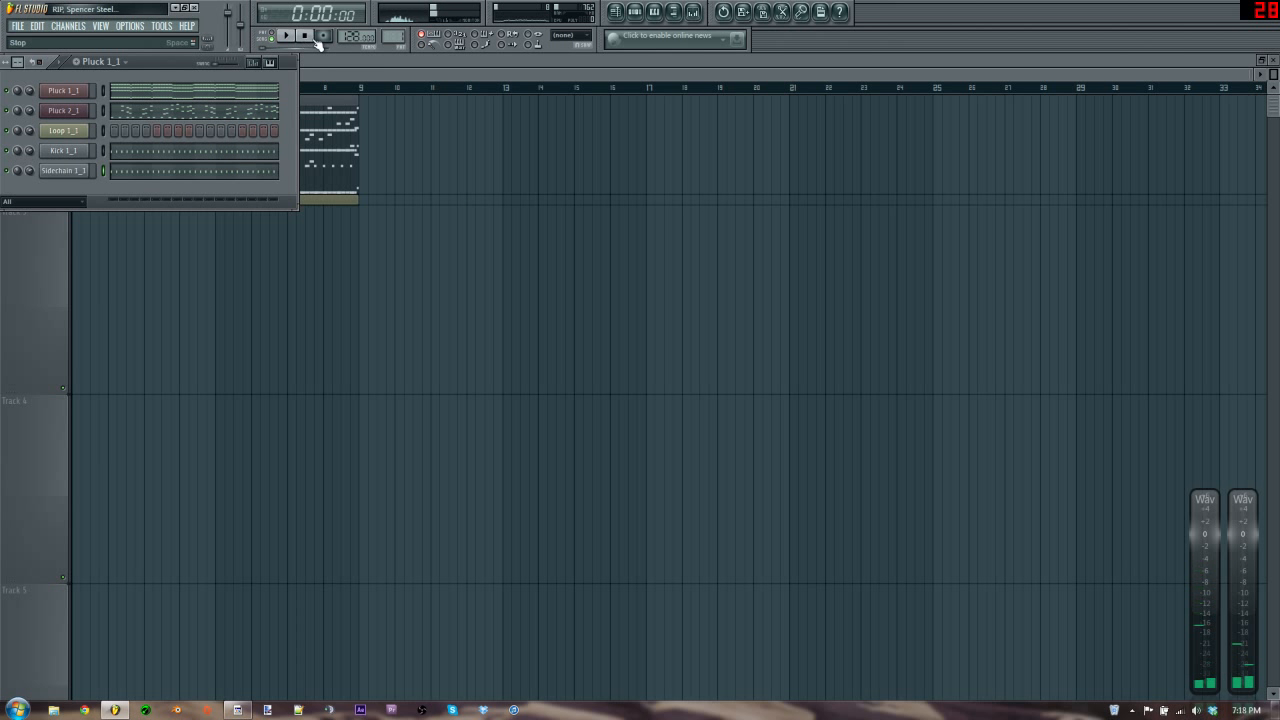
{"action": "right_click", "coordinate": [487, 239]}
{"action": "scroll", "coordinate": [480, 232], "scroll_direction": "up", "scroll_amount": 2}
{"action": "scroll", "coordinate": [474, 228], "scroll_direction": "down", "scroll_amount": 3}
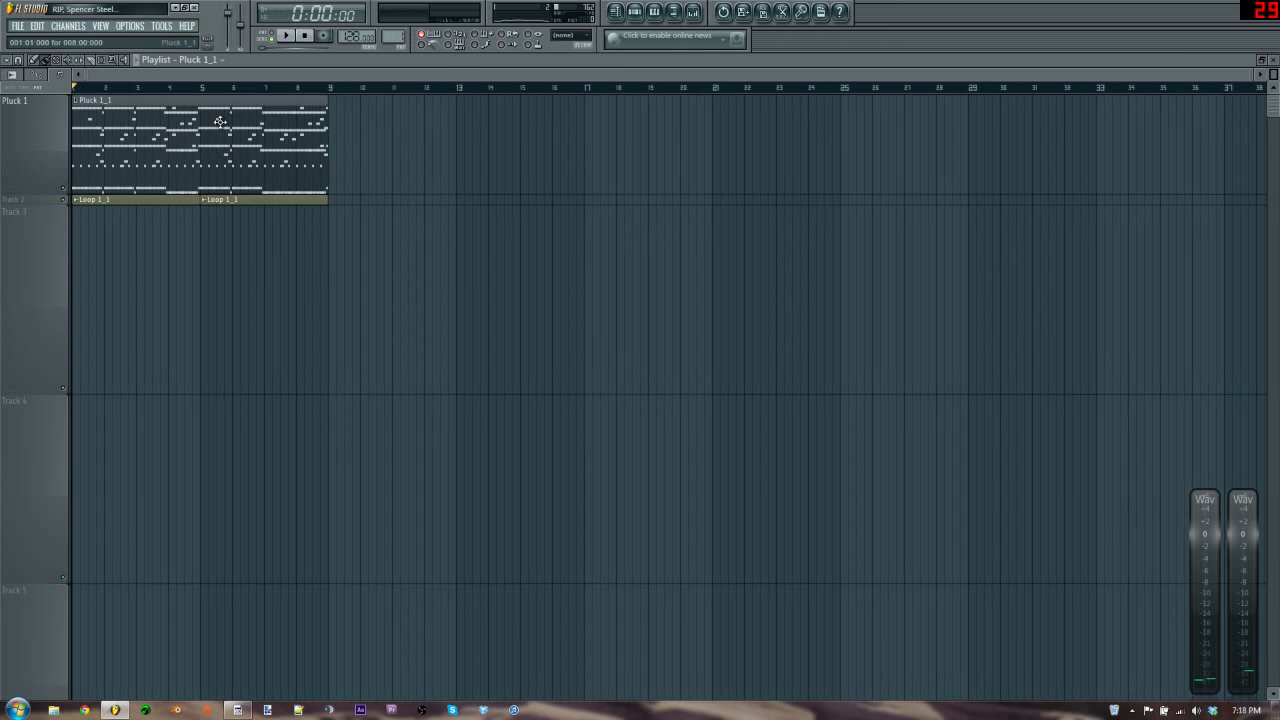
- Examine Pluck 1's notes in the piano roll, its Toxic Biohazard synth and Pluck 2's Harmless synth
{"action": "double_click", "coordinate": [220, 122]}
{"action": "left_click", "coordinate": [222, 97]}
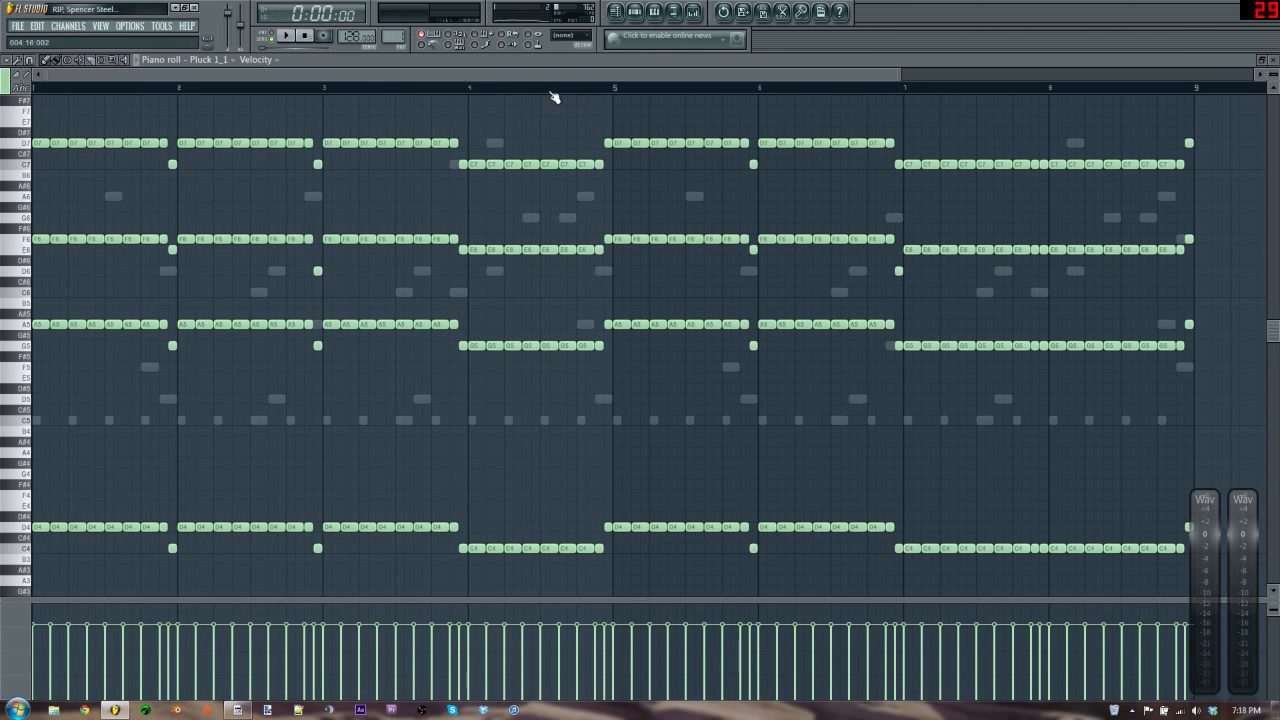
{"action": "key", "text": "F7"}
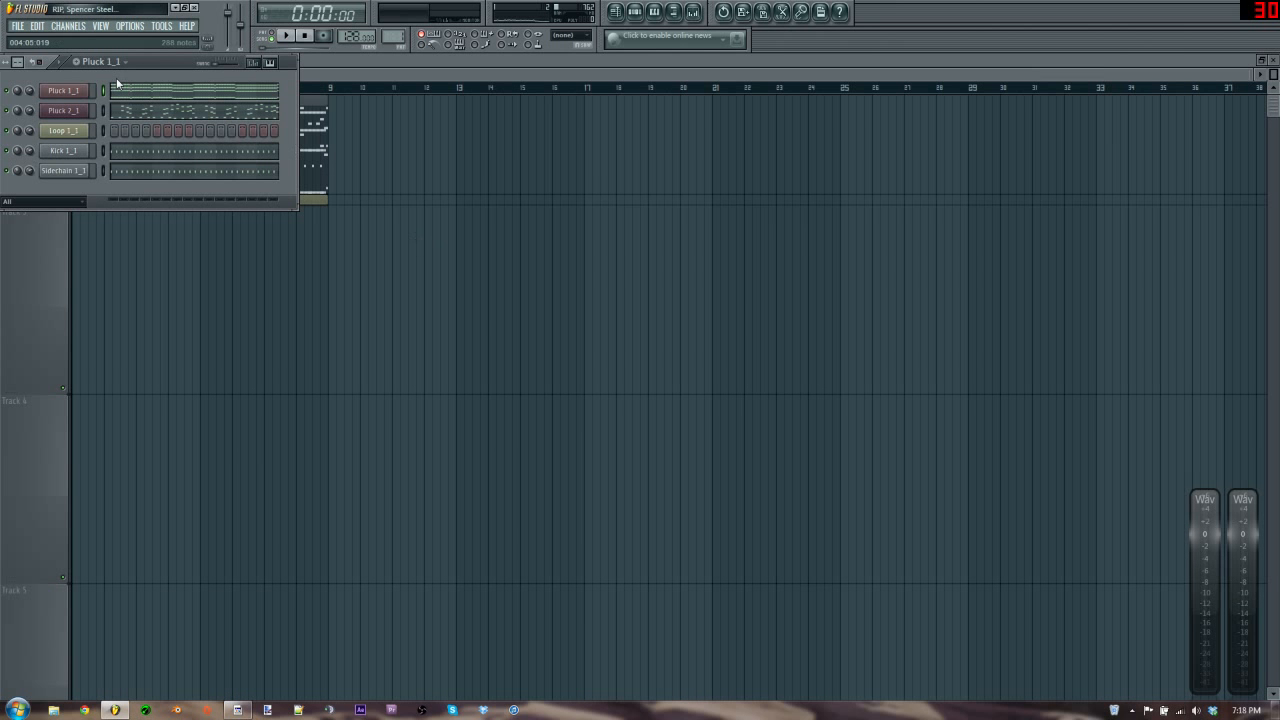
{"action": "left_click", "coordinate": [68, 92]}
{"action": "left_click_drag", "start_coordinate": [619, 162], "coordinate": [506, 167]}
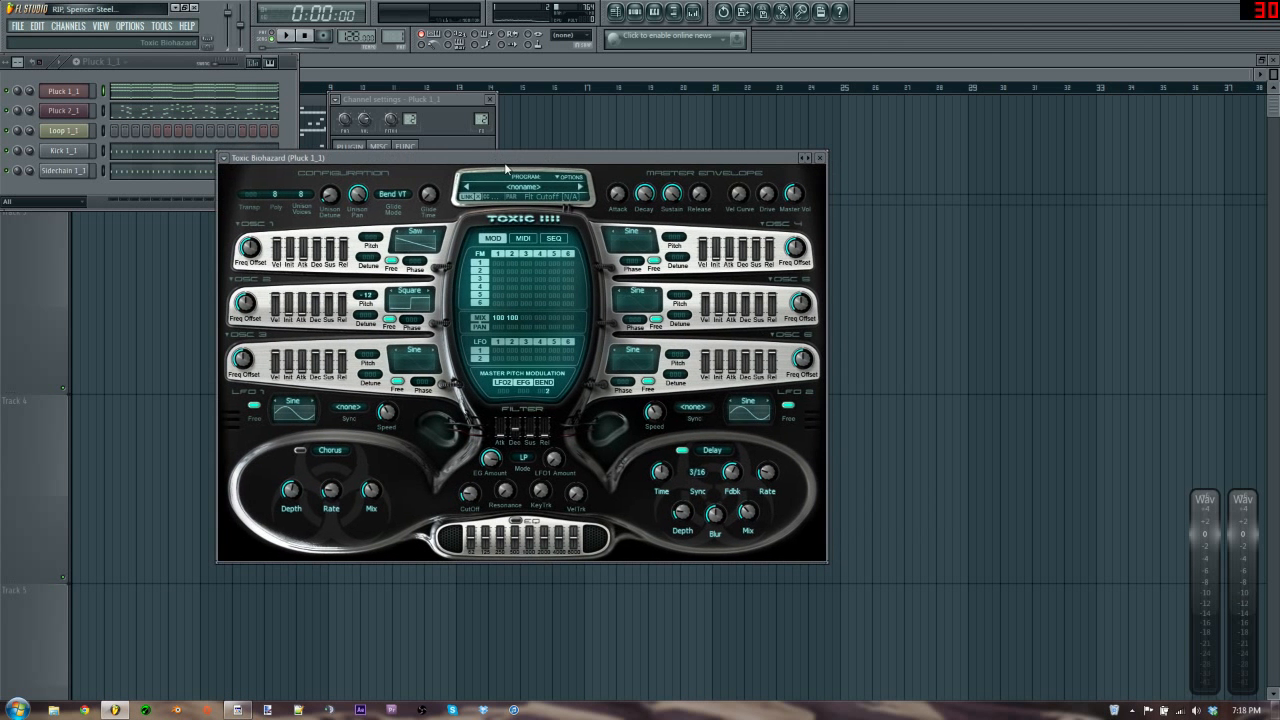
{"action": "left_click", "coordinate": [63, 110]}
{"action": "left_click_drag", "start_coordinate": [696, 198], "coordinate": [894, 160]}
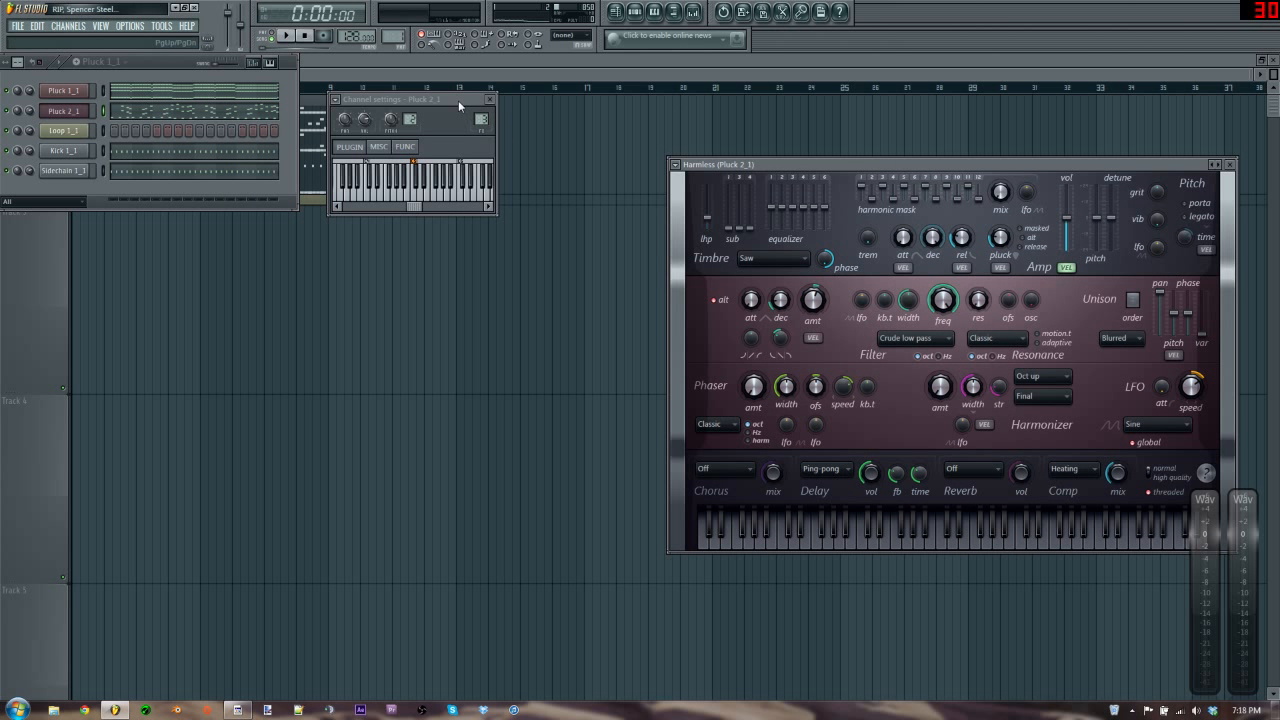
{"action": "left_click_drag", "start_coordinate": [458, 100], "coordinate": [572, 173]}
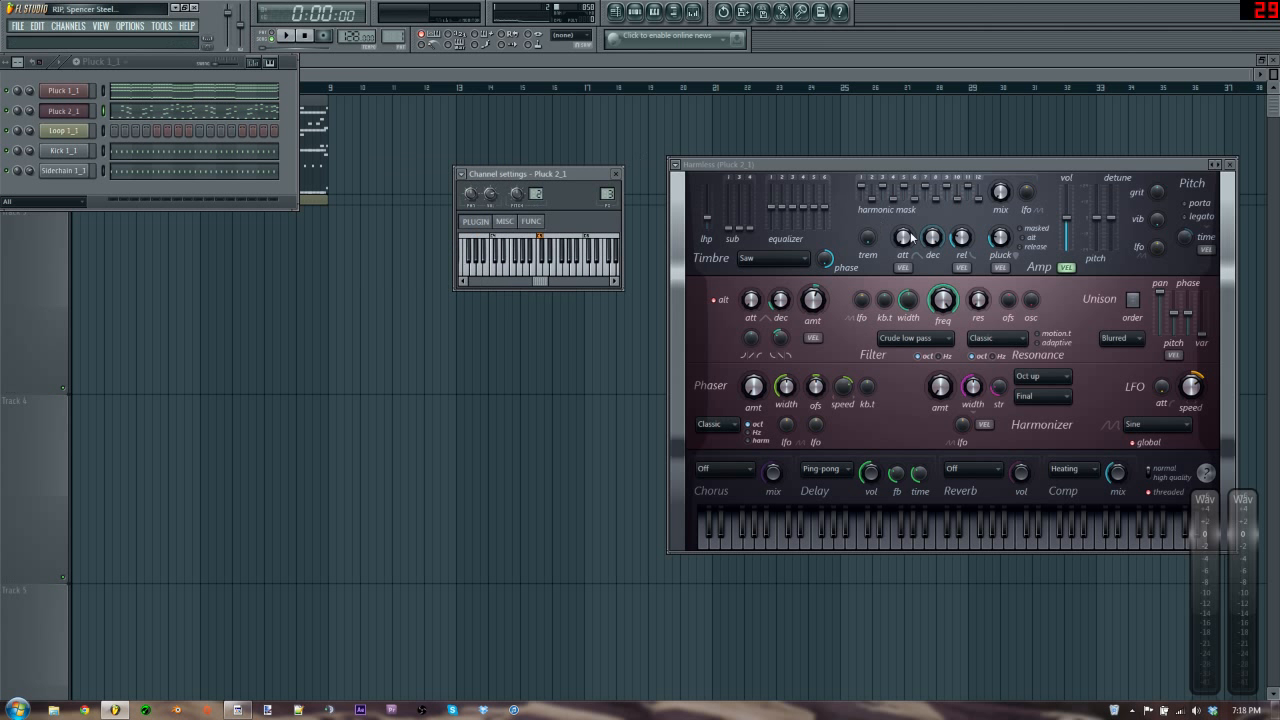
{"action": "left_click", "coordinate": [618, 174]}
{"action": "left_click_drag", "start_coordinate": [978, 167], "coordinate": [890, 168]}
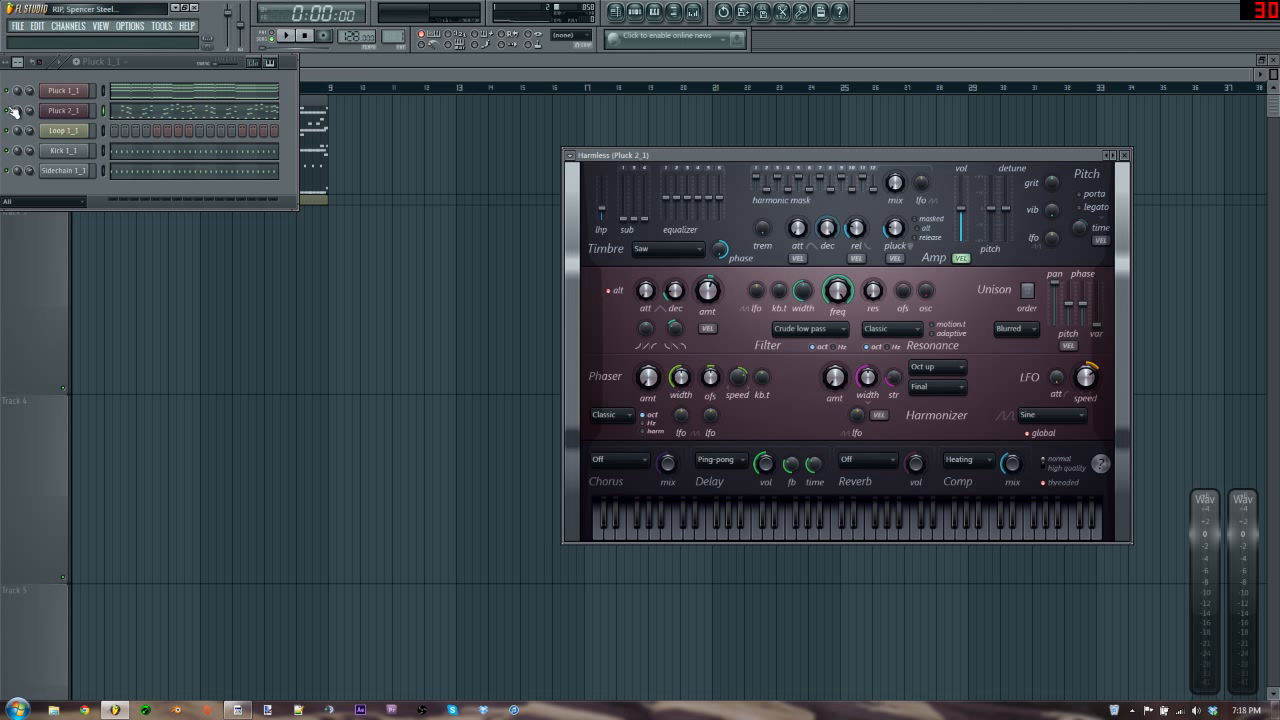
- Copy Pluck 1's chord notes from the piano roll and create a new empty Pattern 2
{"action": "left_click", "coordinate": [152, 92]}
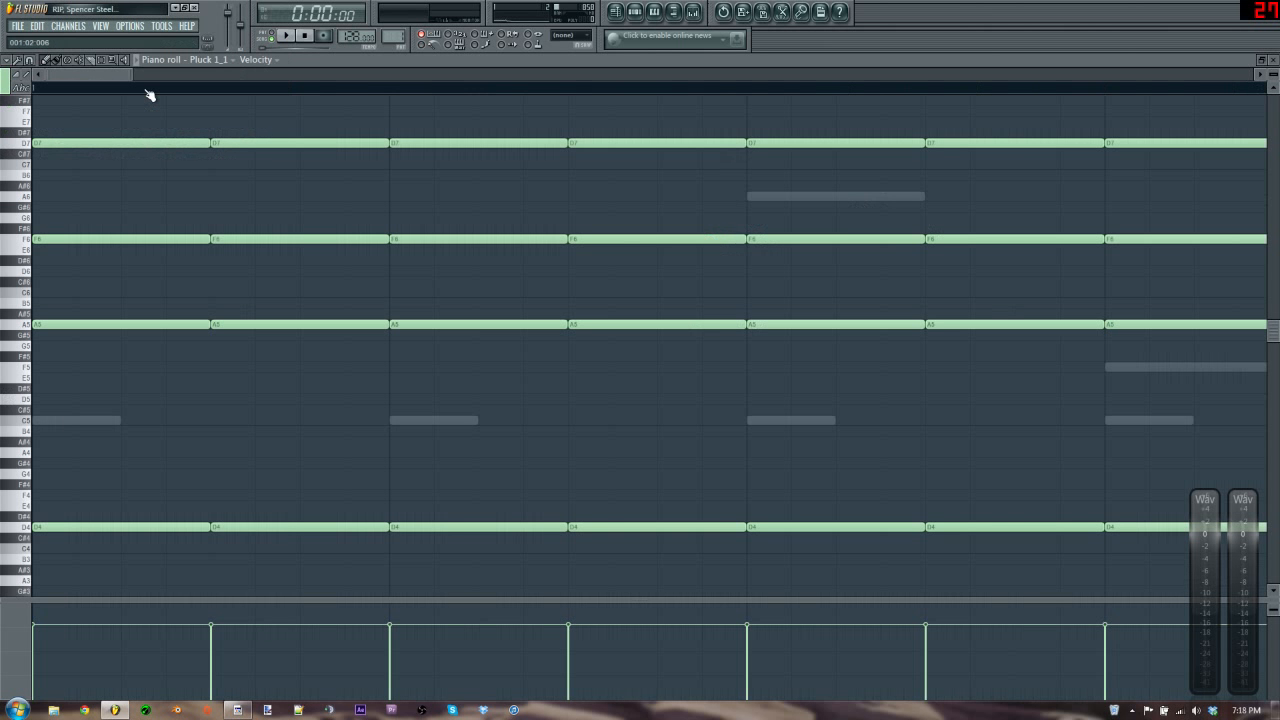
{"action": "key", "text": "F7"}
{"action": "right_click", "coordinate": [78, 131]}
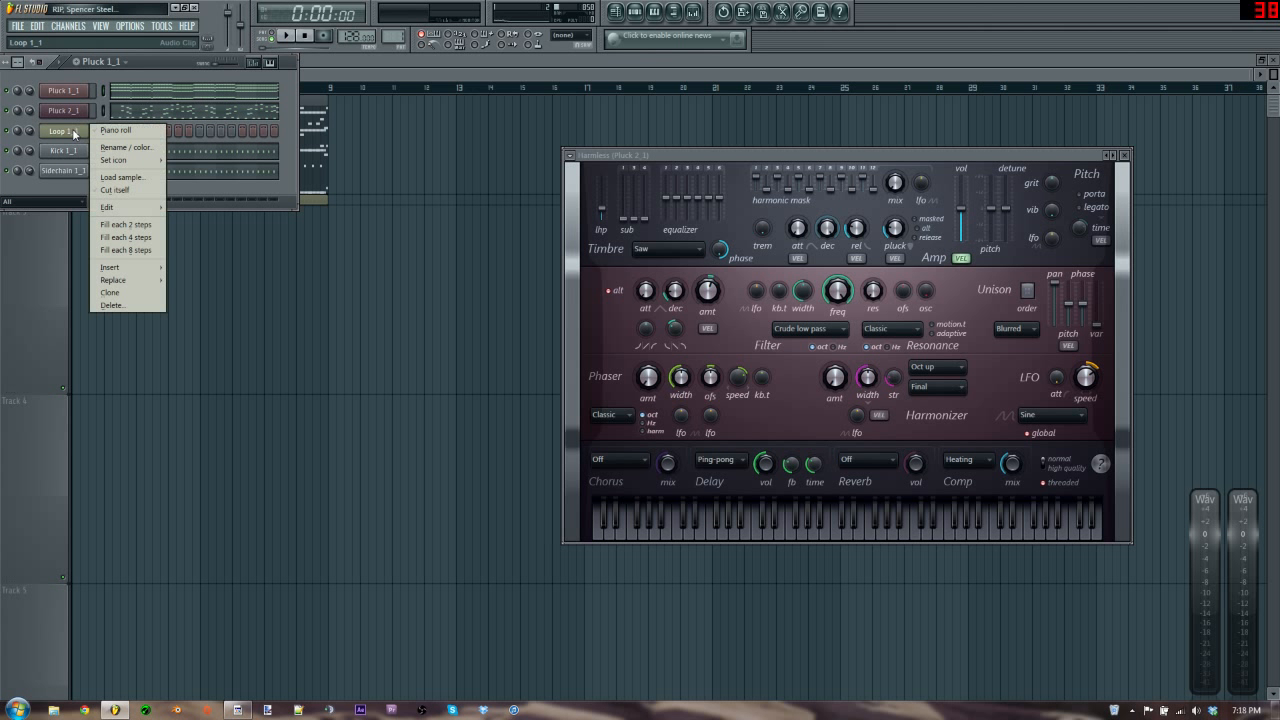
{"action": "key", "text": "Escape"}
{"action": "key", "text": "Escape"}
{"action": "key", "text": "F4"}
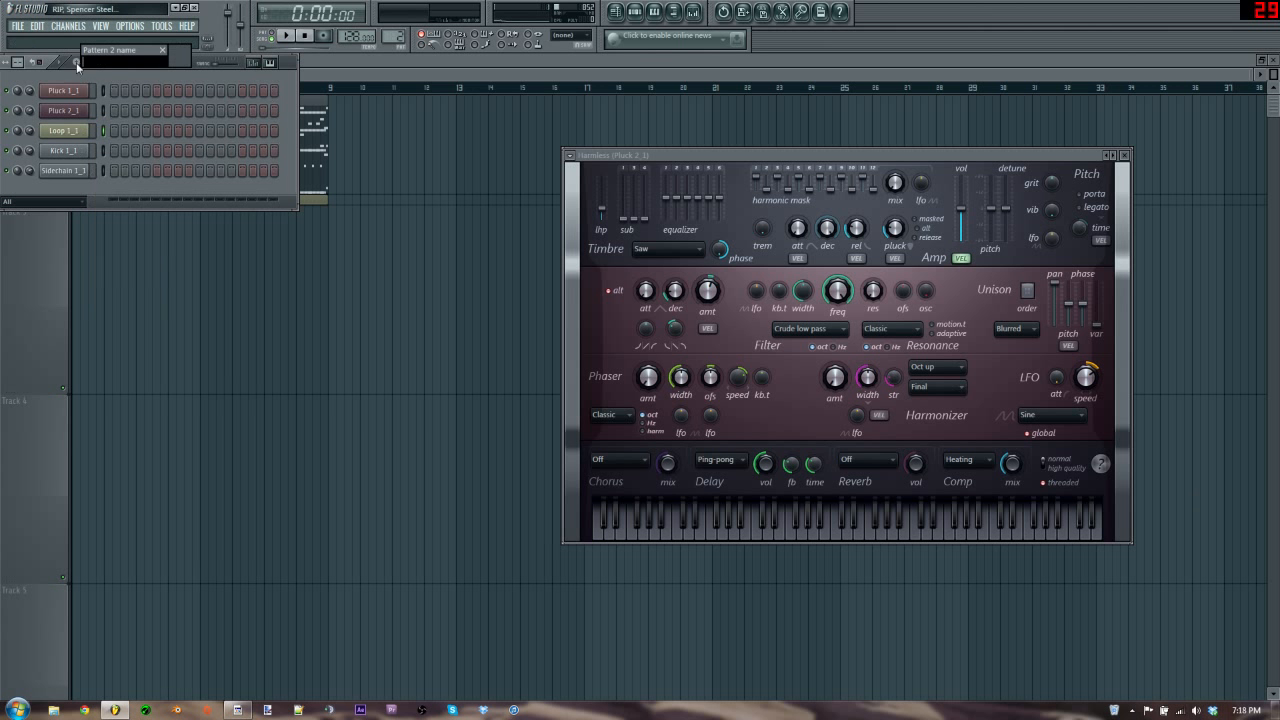
{"action": "key", "text": "Return"}
- Clone the Pluck 2 channel and paste the copied chord notes into the clone's piano roll in Pattern 2
{"action": "right_click", "coordinate": [58, 113]}
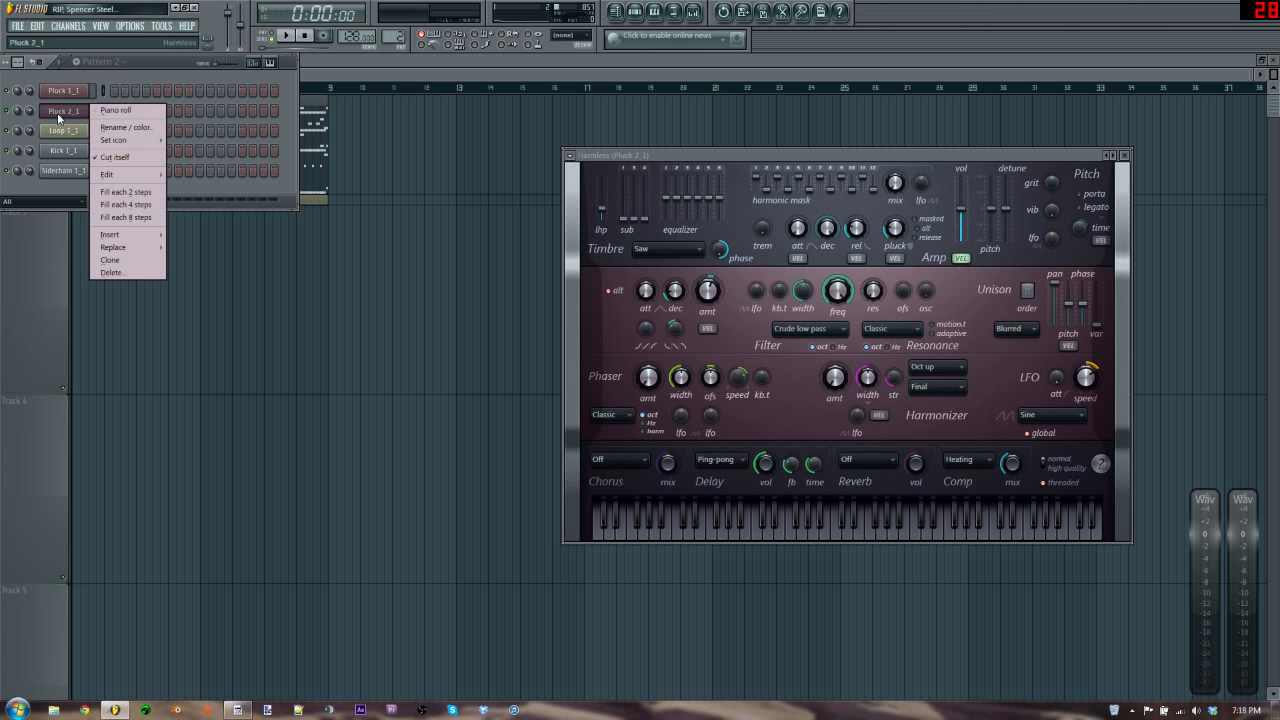
{"action": "key", "text": "c"}
{"action": "left_click", "coordinate": [60, 131]}
{"action": "right_click", "coordinate": [61, 132]}
{"action": "left_click", "coordinate": [117, 131]}
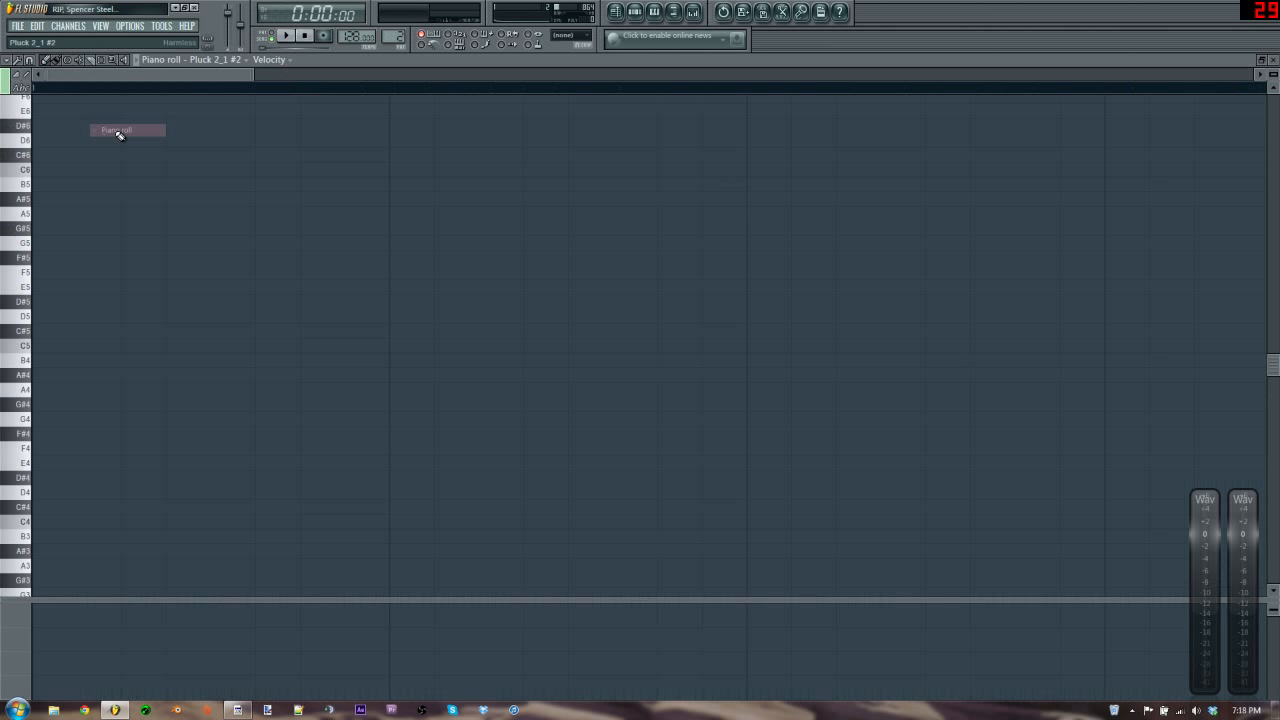
{"action": "key", "text": "ctrl+v"}
{"action": "key", "text": "Escape"}
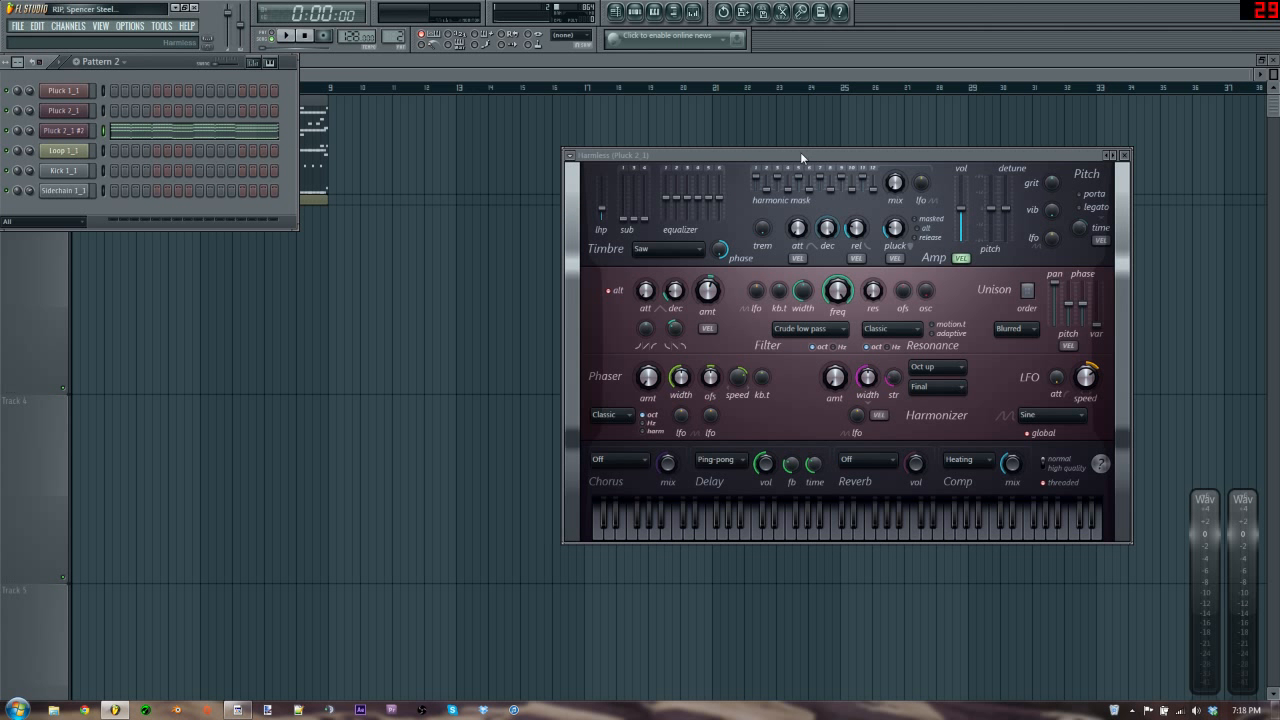
- Open the cloned Pluck 2 channel's Harmless synth and close the original Pluck 2 synth window
{"action": "left_click_drag", "start_coordinate": [800, 152], "coordinate": [655, 170]}
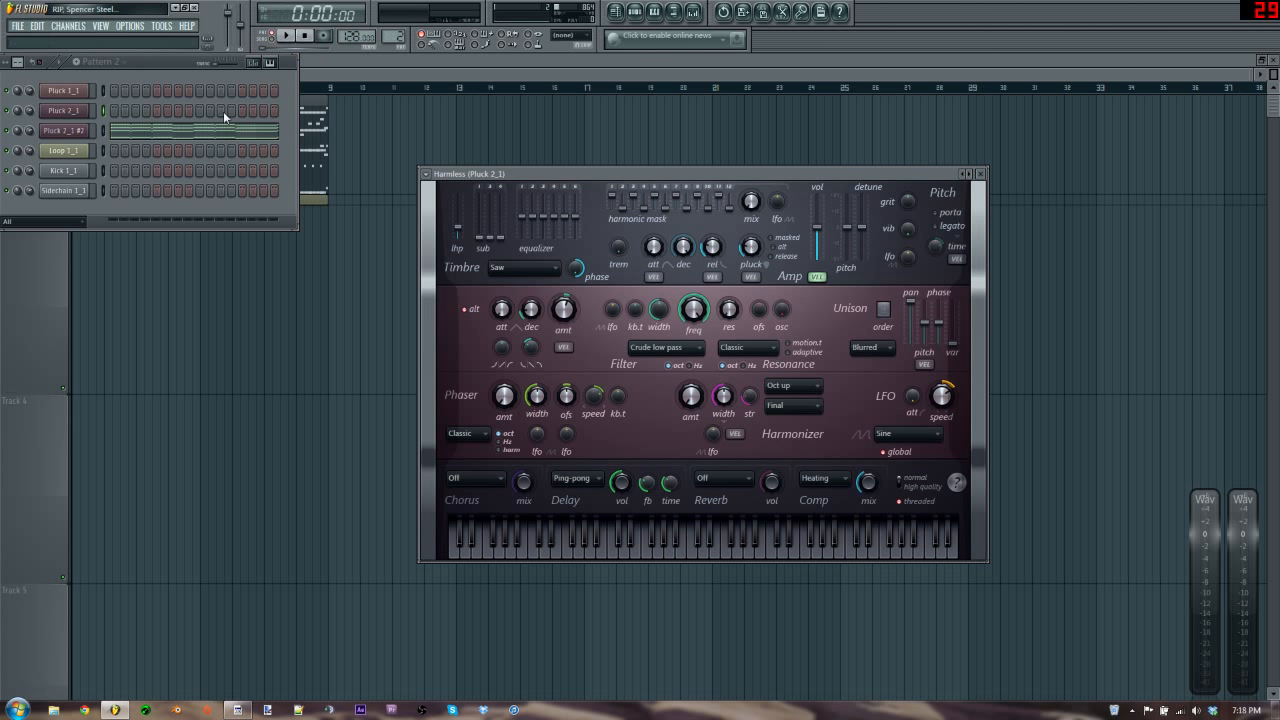
{"action": "left_click", "coordinate": [74, 131]}
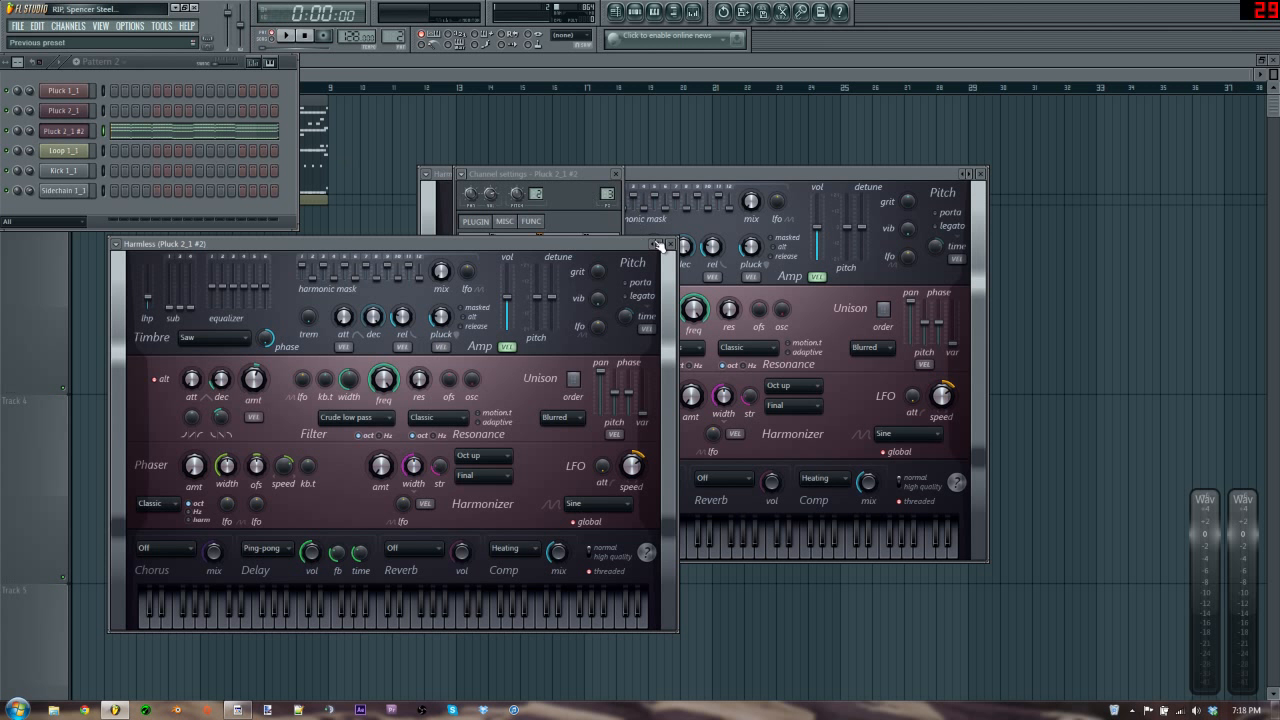
{"action": "left_click", "coordinate": [794, 187]}
{"action": "key", "text": "Escape"}
{"action": "left_click", "coordinate": [551, 195]}
{"action": "key", "text": "Escape"}
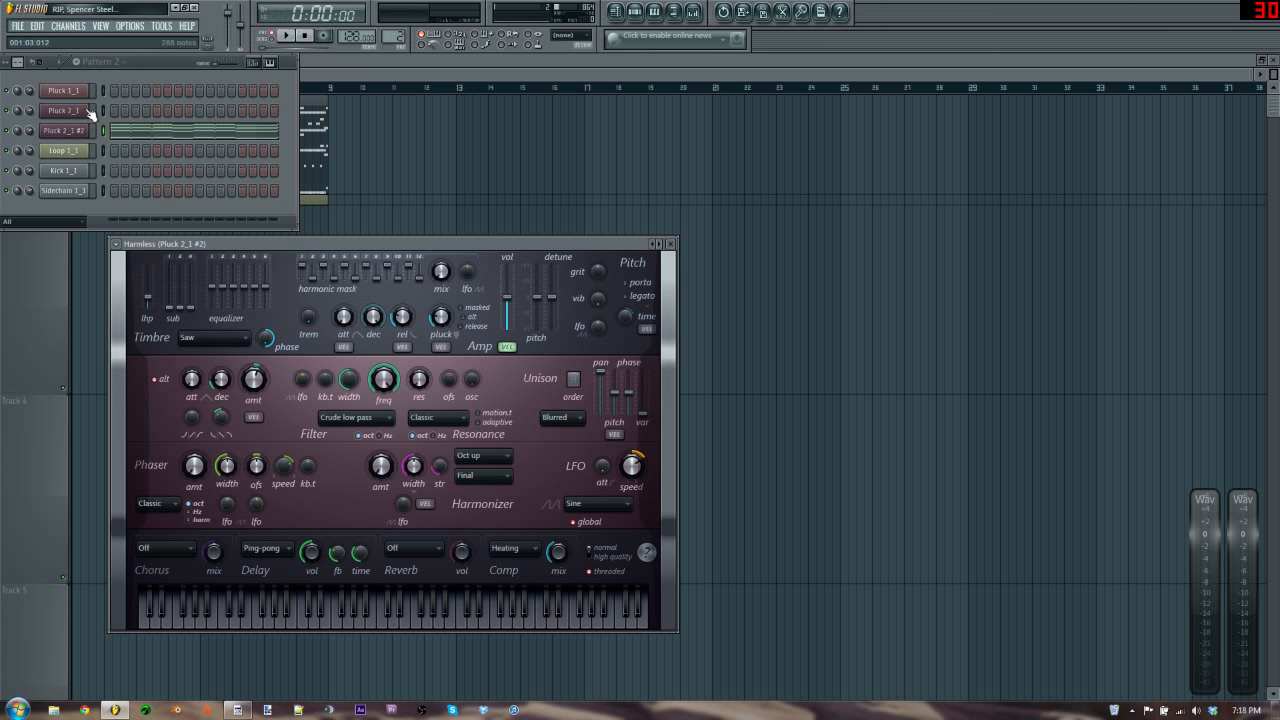
- Load the Default preset in the cloned channel's Harmless synth
{"action": "left_click", "coordinate": [52, 132]}
{"action": "left_click", "coordinate": [52, 132]}
{"action": "left_click", "coordinate": [52, 132]}
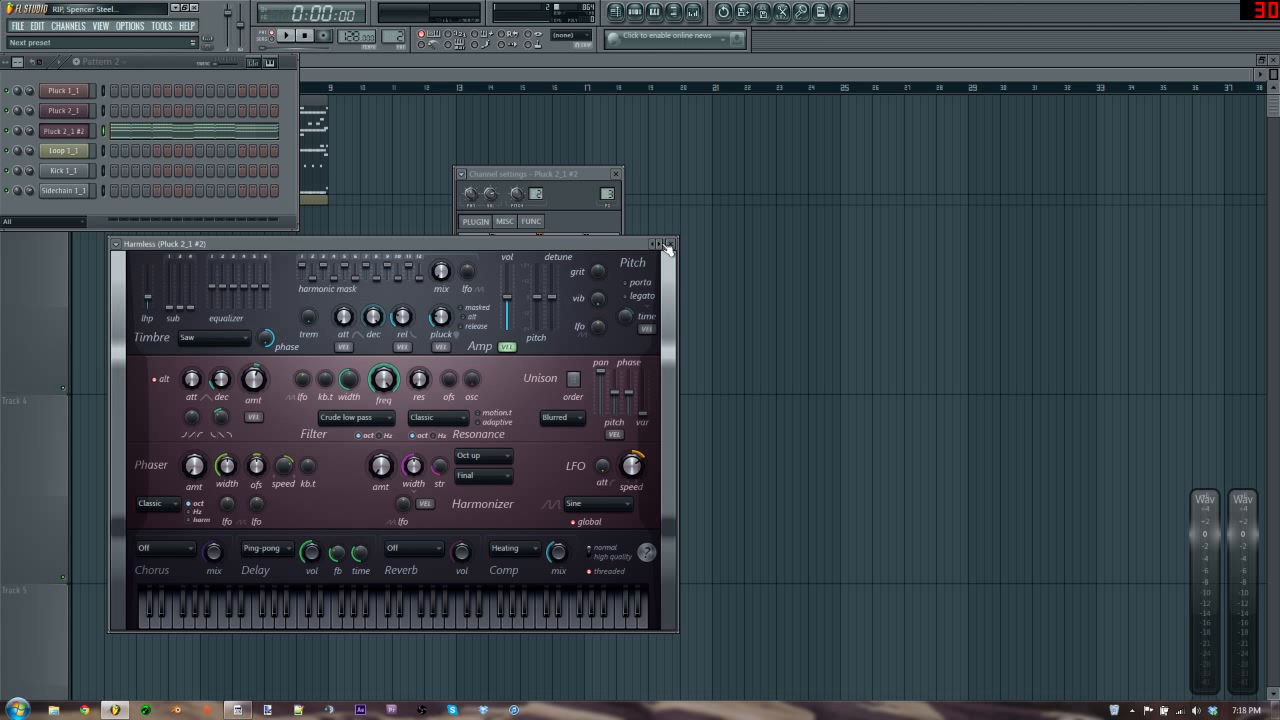
{"action": "right_click", "coordinate": [660, 246]}
{"action": "left_click", "coordinate": [684, 17]}
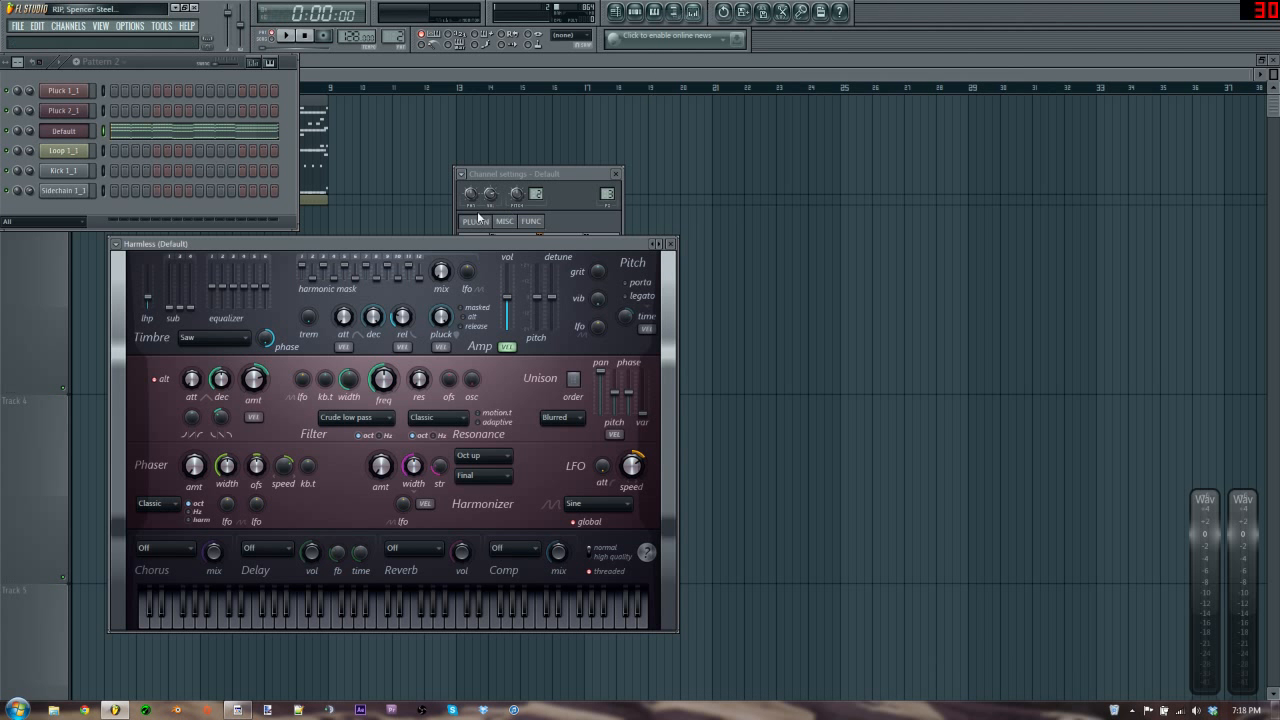
{"action": "left_click_drag", "start_coordinate": [541, 245], "coordinate": [824, 194]}
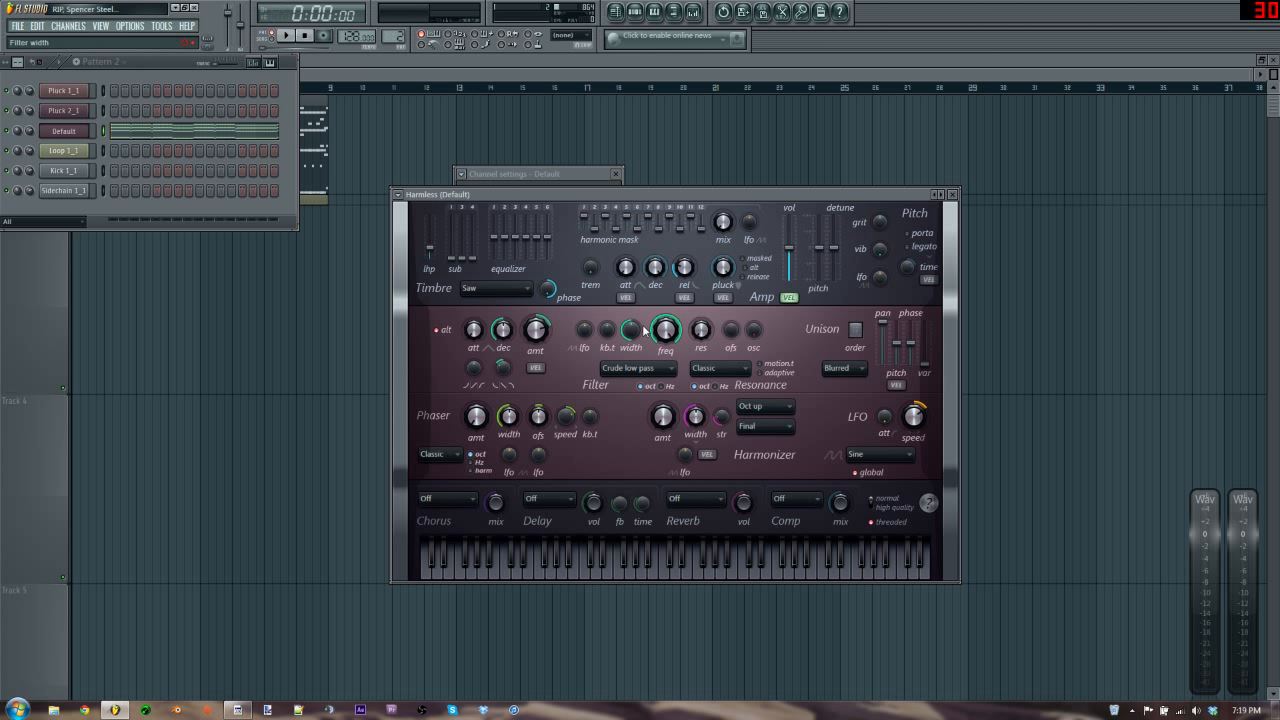
- Play Pattern 2 while raising the Harmless harmonic mask mix and reshaping the individual mask levels
{"action": "key", "text": "space"}
{"action": "left_click_drag", "start_coordinate": [723, 268], "coordinate": [723, 228]}
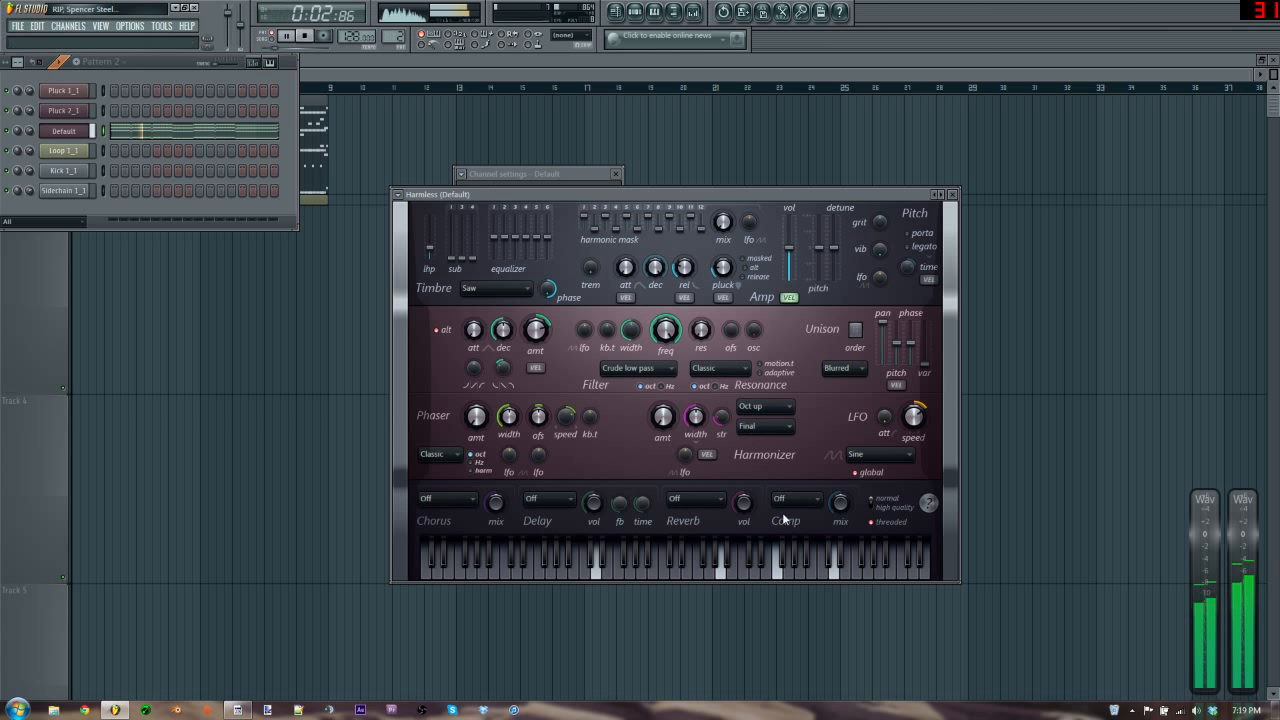
{"action": "left_click", "coordinate": [151, 130]}
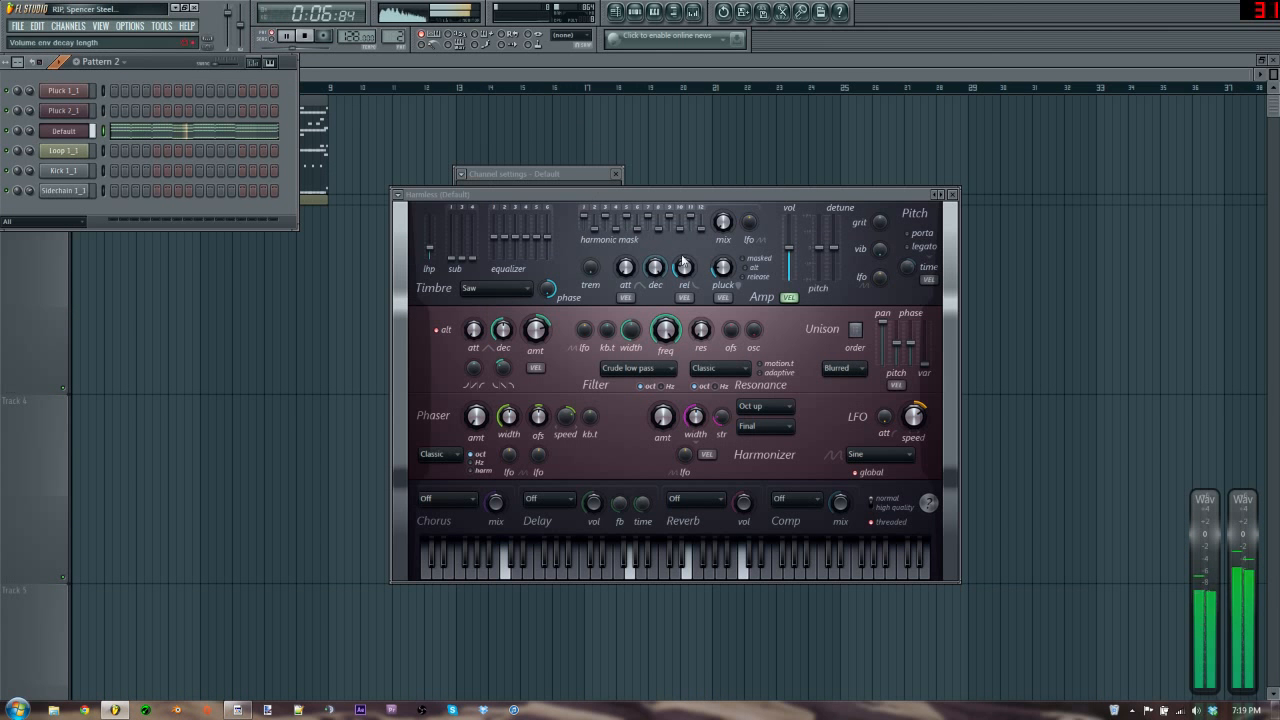
{"action": "left_click_drag", "start_coordinate": [723, 222], "coordinate": [687, 208]}
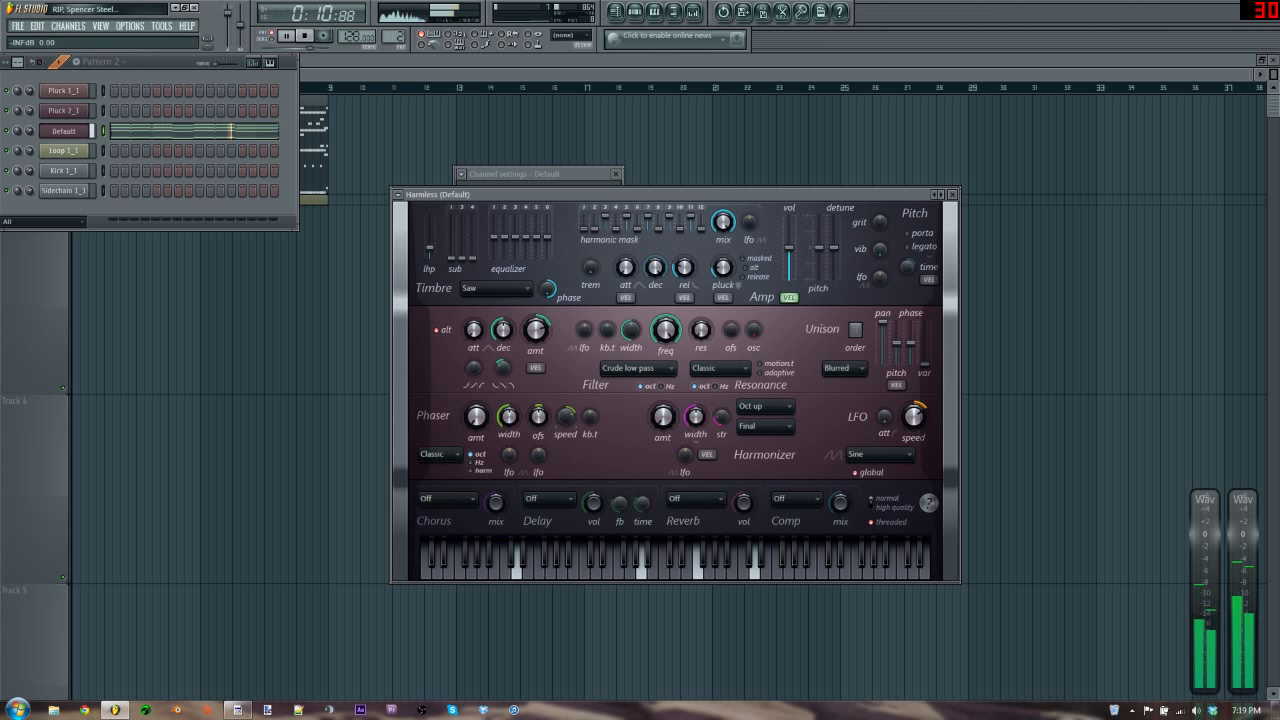
{"action": "left_click_drag", "start_coordinate": [604, 232], "coordinate": [640, 217]}
{"action": "left_click_drag", "start_coordinate": [473, 258], "coordinate": [473, 249]}
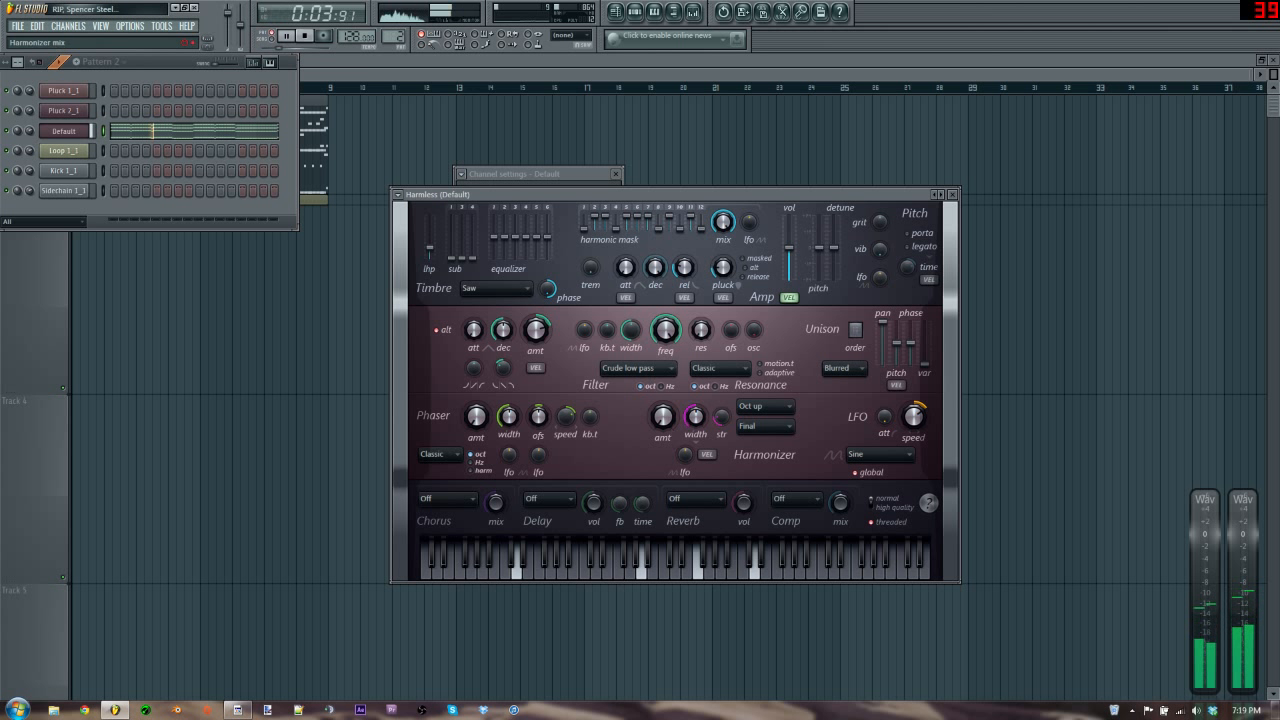
- Raise the Harmless harmonizer amount fully, set the pluck decay to about 24% and increase the unison order
{"action": "left_click_drag", "start_coordinate": [663, 417], "coordinate": [663, 325]}
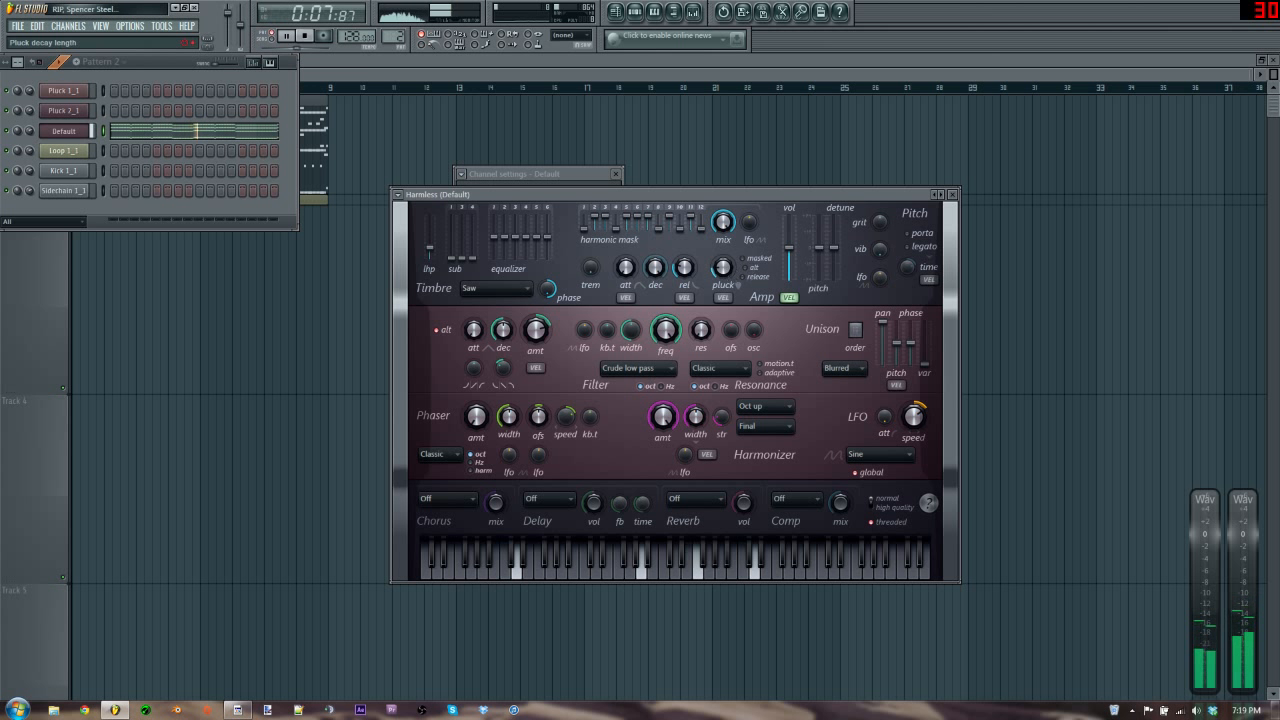
{"action": "left_click_drag", "start_coordinate": [723, 267], "coordinate": [723, 307]}
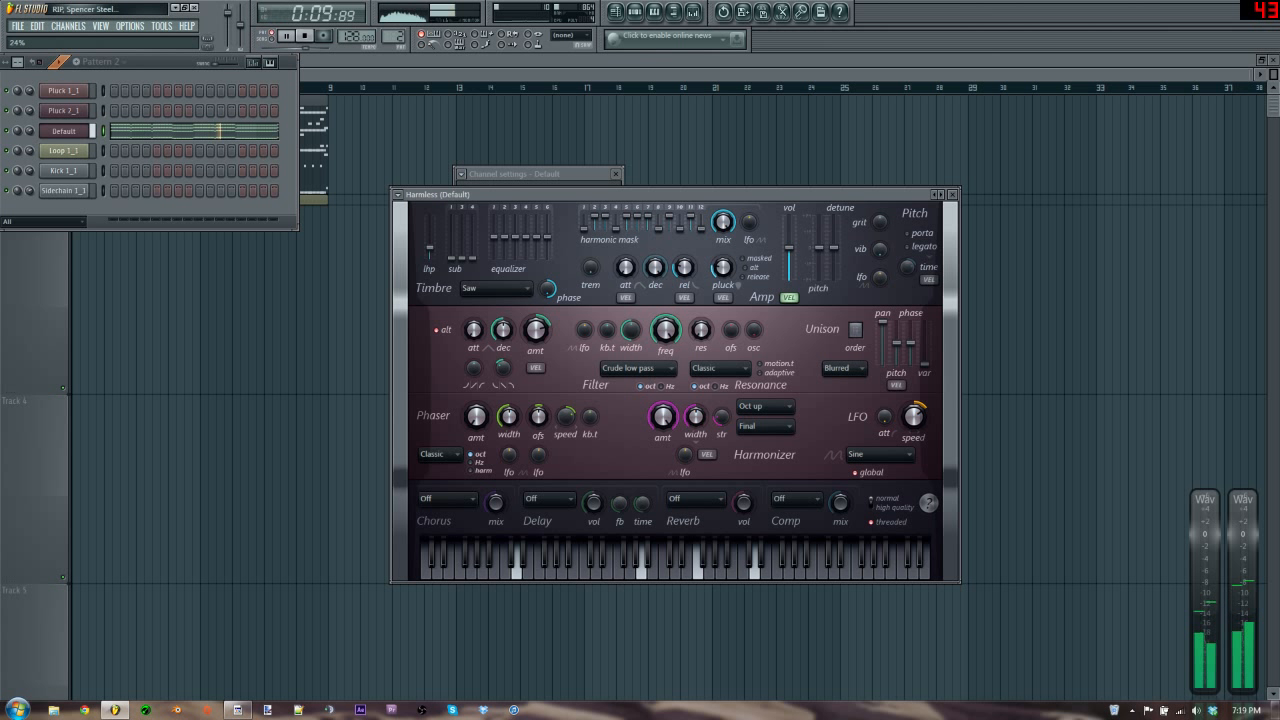
{"action": "left_click_drag", "start_coordinate": [855, 330], "coordinate": [855, 316]}
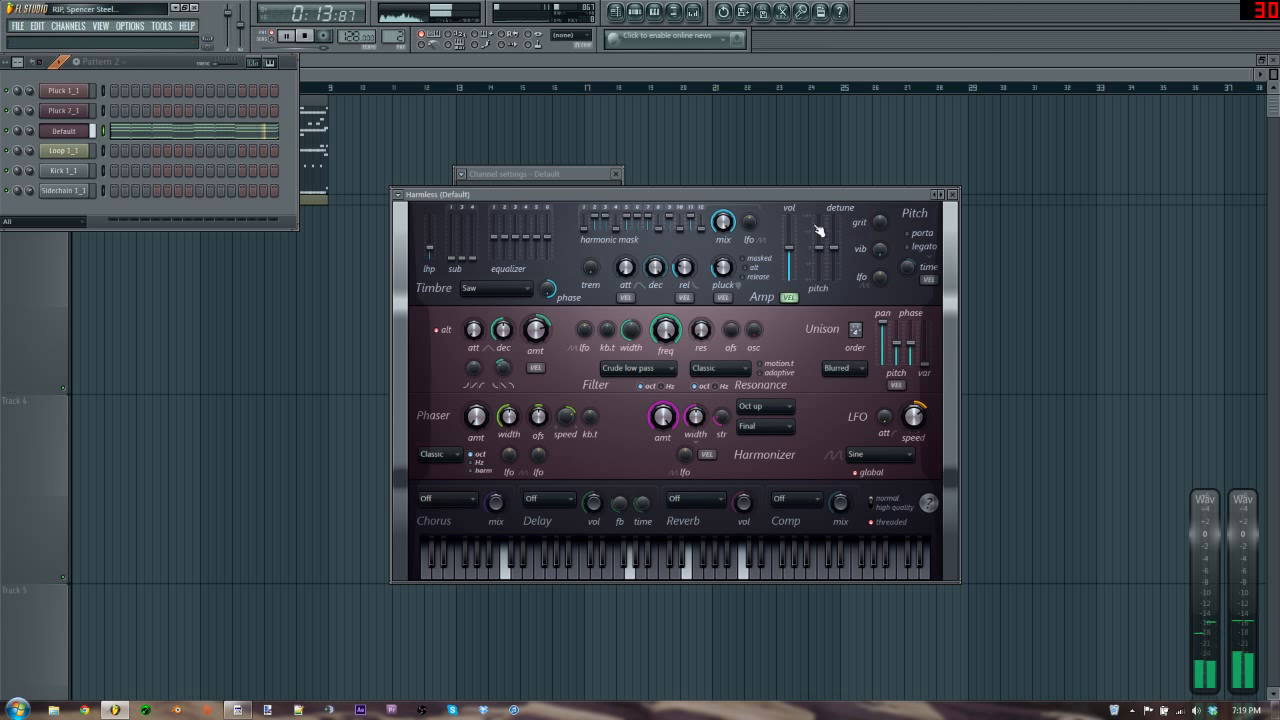
- Set the Harmless volume to 0.0 dB, cut the upper mask harmonics and raise the middle sub-harmonic to about -14.2 dB
{"action": "mouse_move", "coordinate": [789, 245]}
{"action": "left_mouse_down"}
{"action": "mouse_move", "coordinate": [789, 215]}
{"action": "mouse_move", "coordinate": [789, 227]}
{"action": "left_mouse_up"}
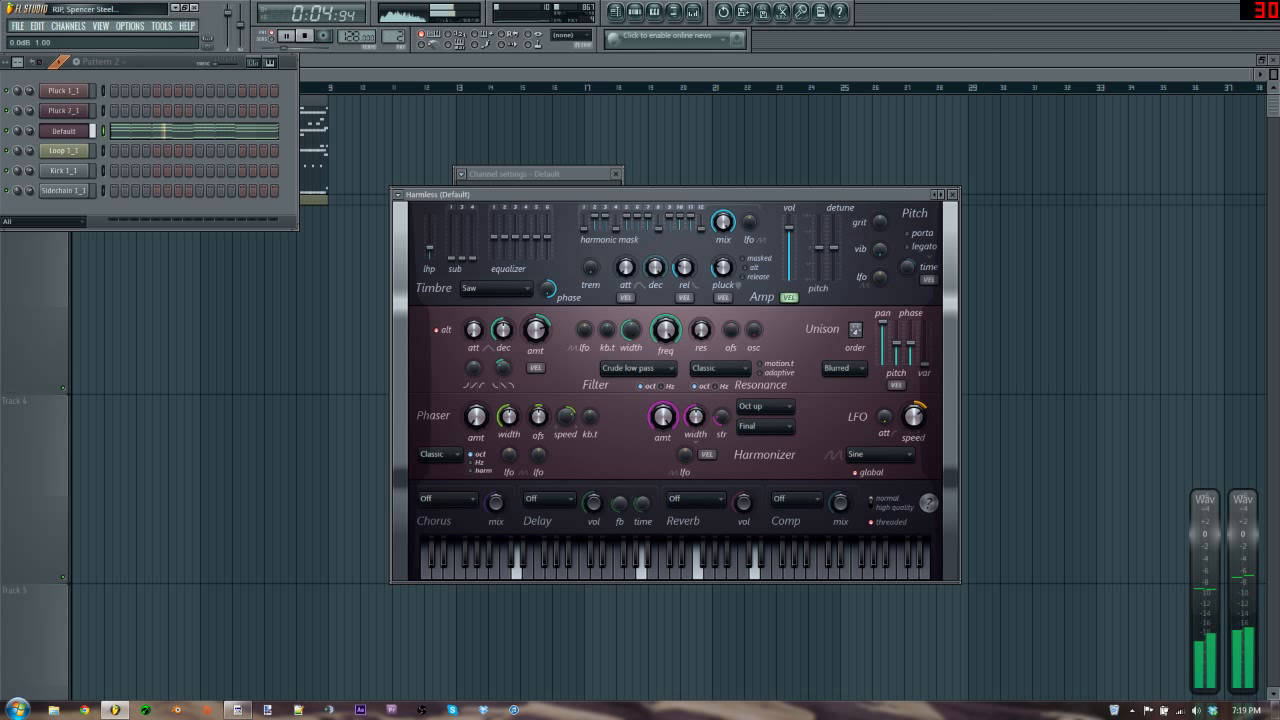
{"action": "mouse_move", "coordinate": [680, 217]}
{"action": "left_mouse_down"}
{"action": "mouse_move", "coordinate": [690, 230]}
{"action": "mouse_move", "coordinate": [669, 230]}
{"action": "left_mouse_up"}
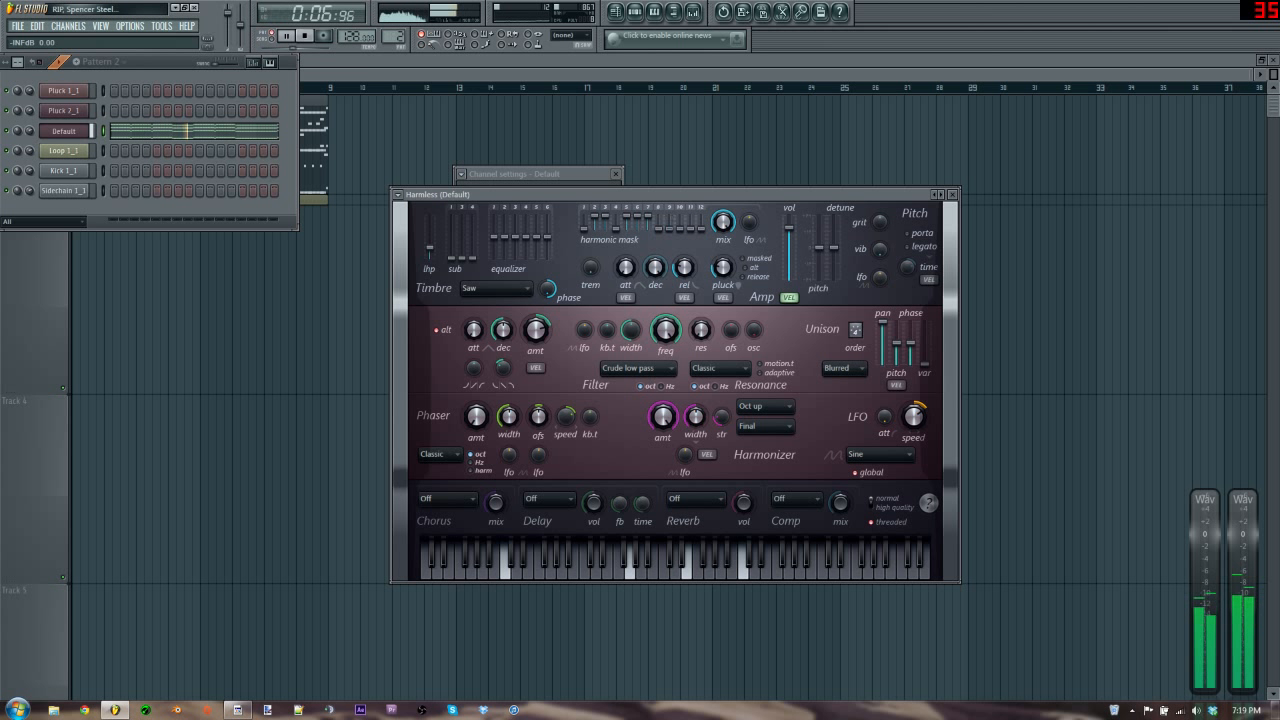
{"action": "left_click_drag", "start_coordinate": [452, 259], "coordinate": [462, 254]}
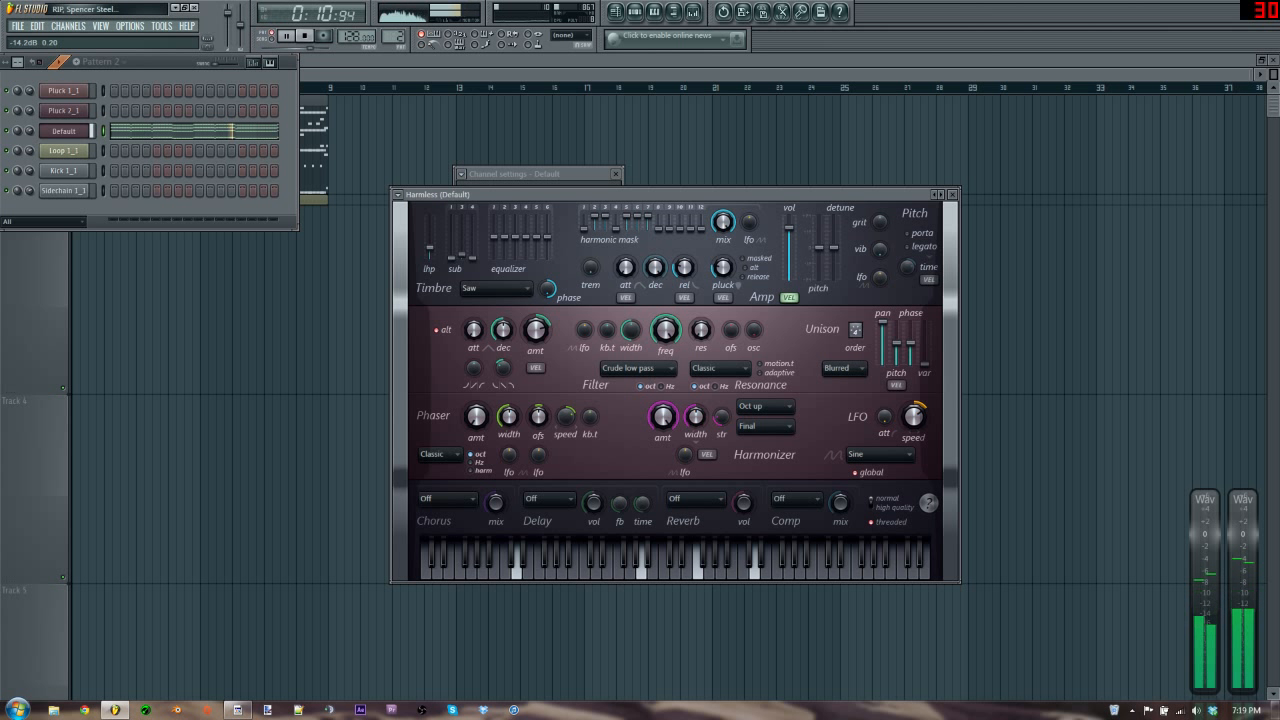
- Set the Harmless timbre to Brighter saw, stop playback and close the synth with its channel settings
{"action": "left_click", "coordinate": [495, 288]}
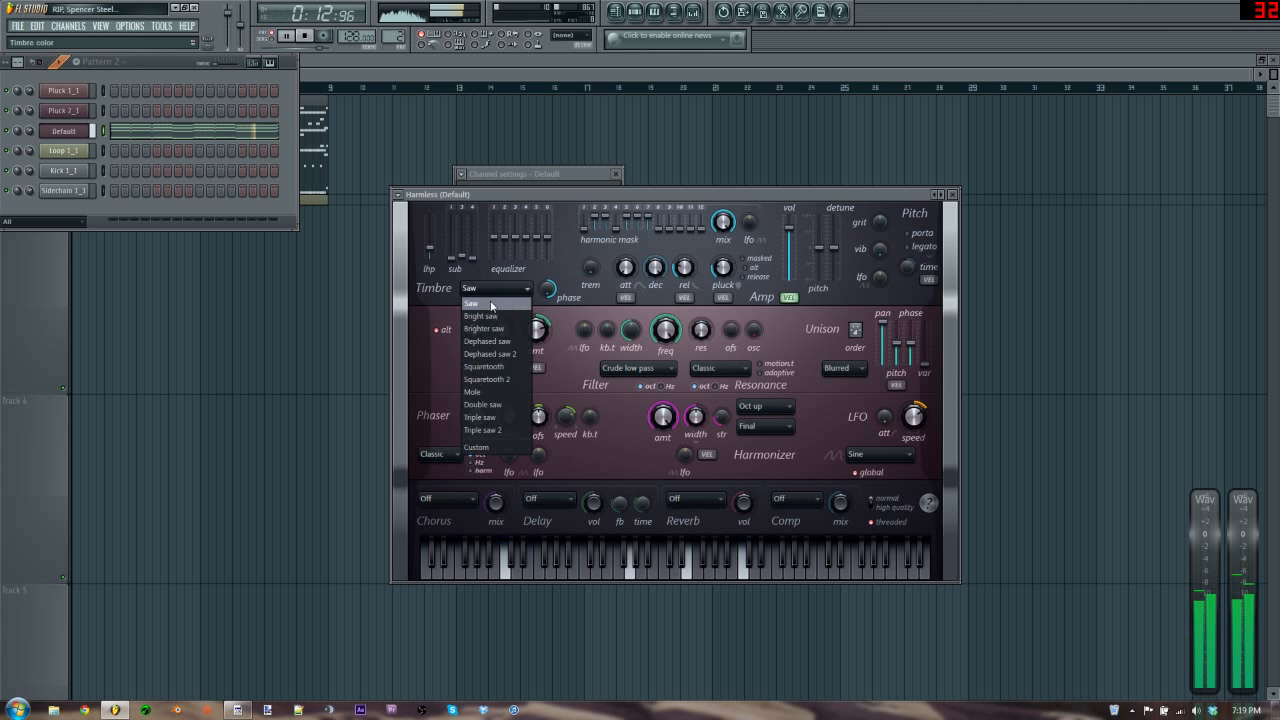
{"action": "left_click", "coordinate": [495, 318]}
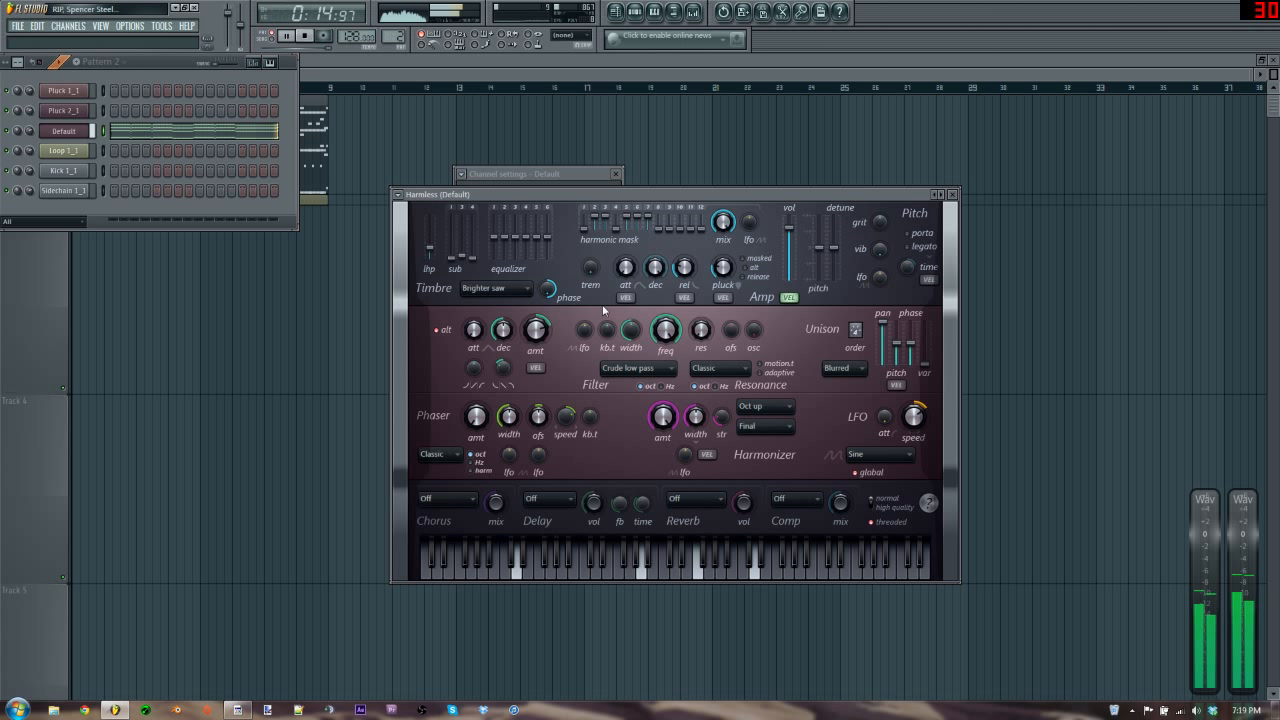
{"action": "key", "text": "space"}
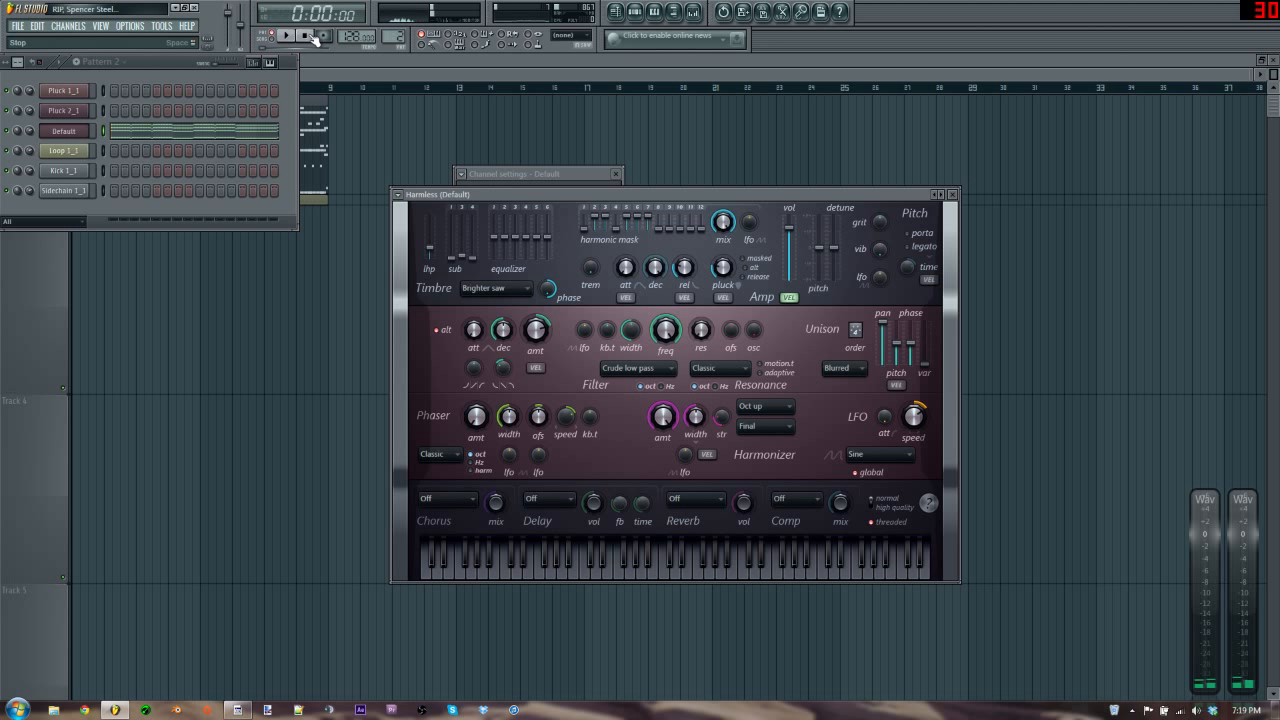
{"action": "left_click_drag", "start_coordinate": [556, 192], "coordinate": [427, 169]}
{"action": "key", "text": "Escape"}
{"action": "left_click", "coordinate": [616, 173]}
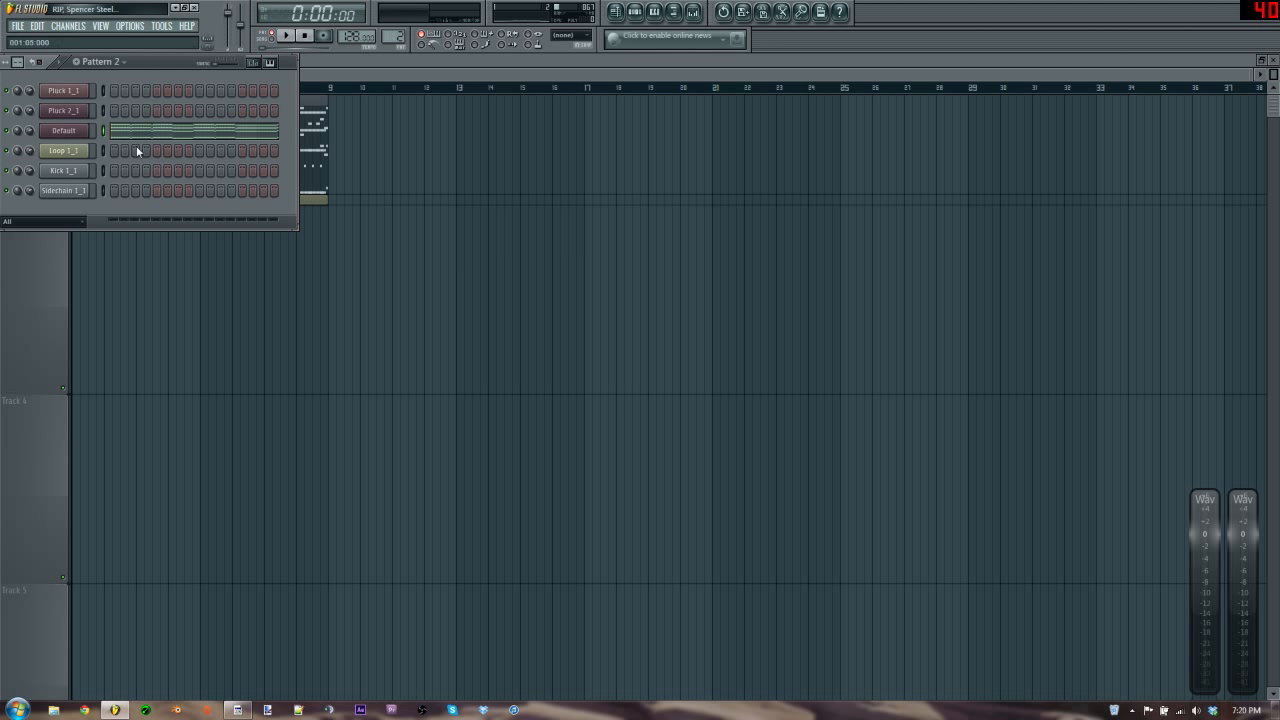
- Insert a Harmor synth channel above Pluck 2_1 and show its visual feedback section
{"action": "right_click", "coordinate": [64, 112]}
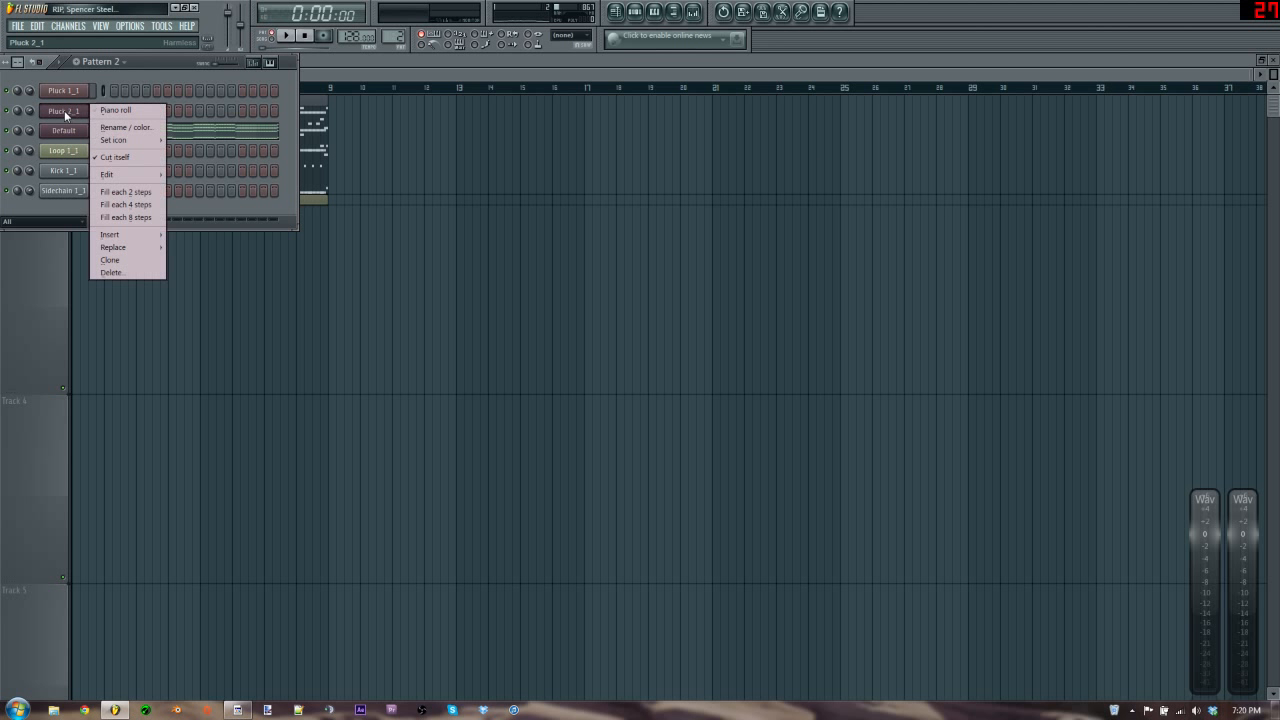
{"action": "mouse_move", "coordinate": [150, 236]}
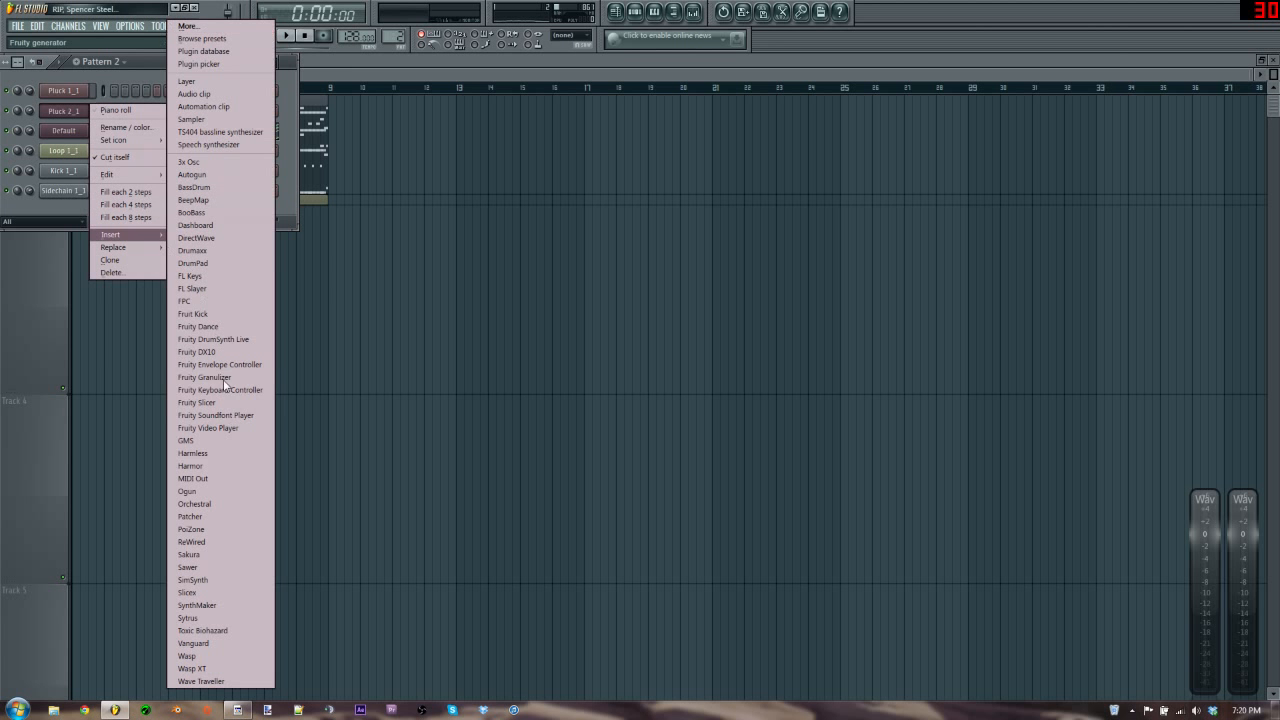
{"action": "left_click", "coordinate": [221, 466]}
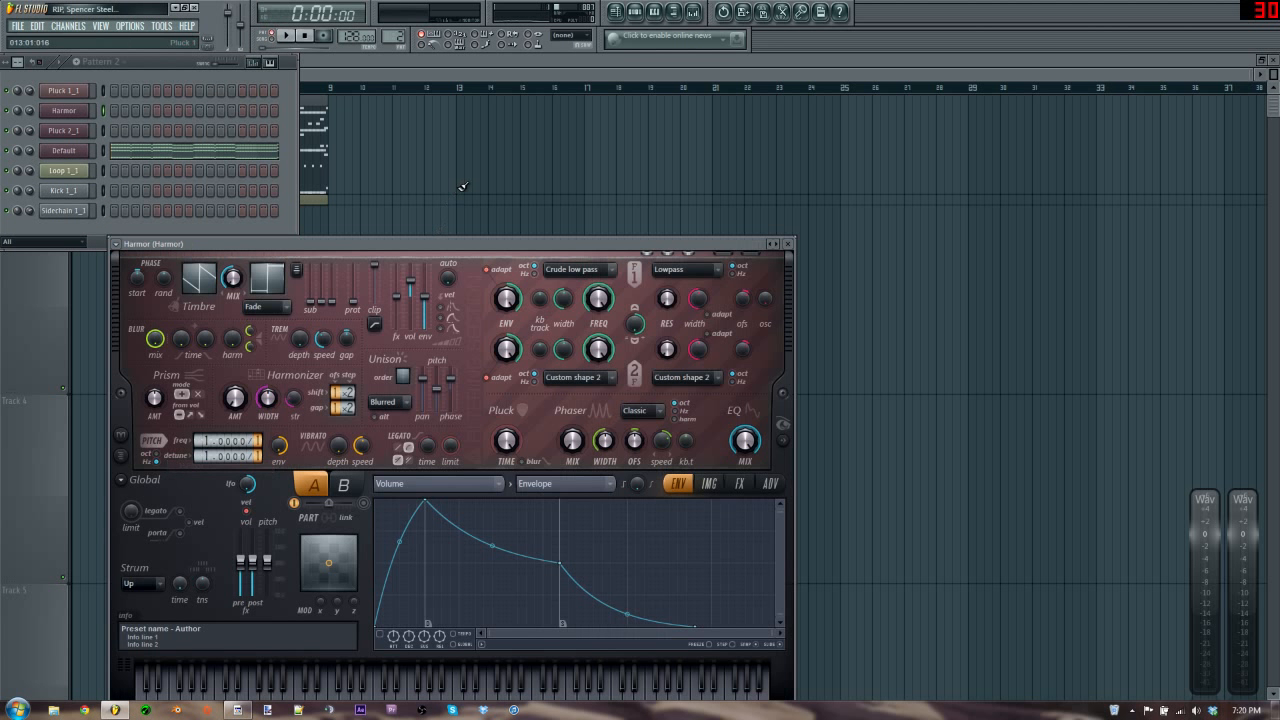
{"action": "left_click_drag", "start_coordinate": [438, 243], "coordinate": [508, 124]}
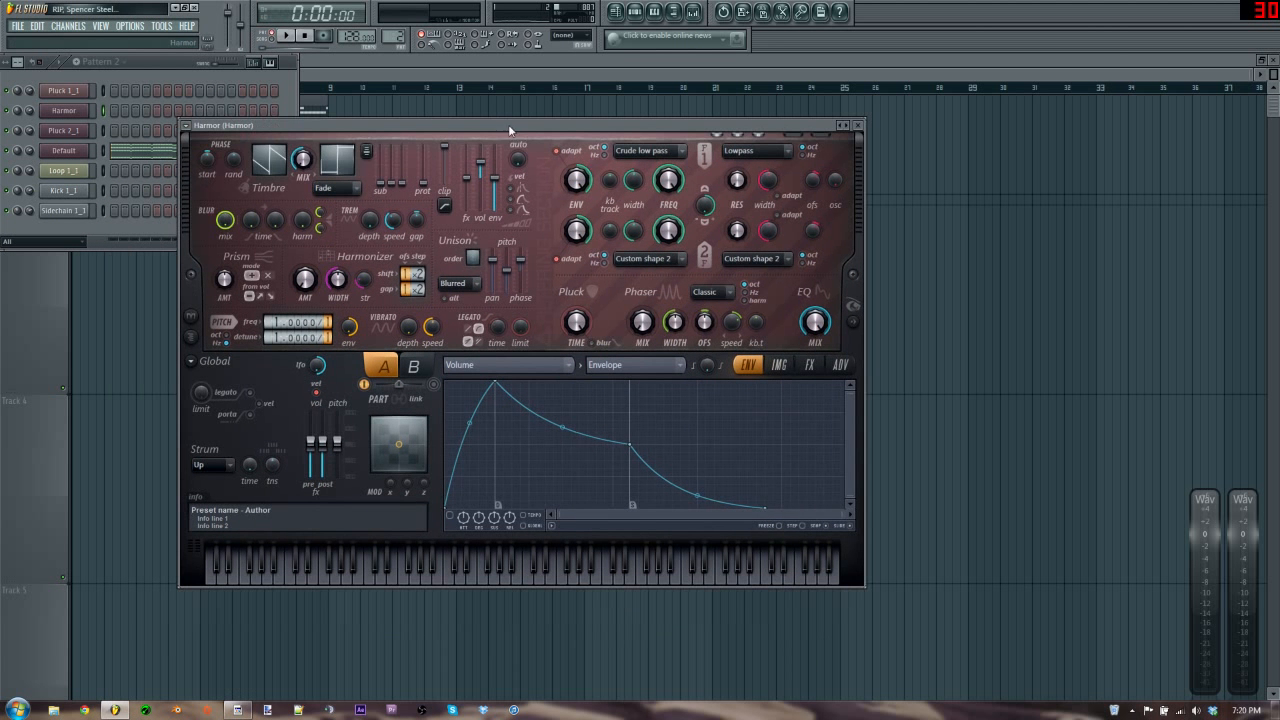
{"action": "left_click", "coordinate": [853, 322]}
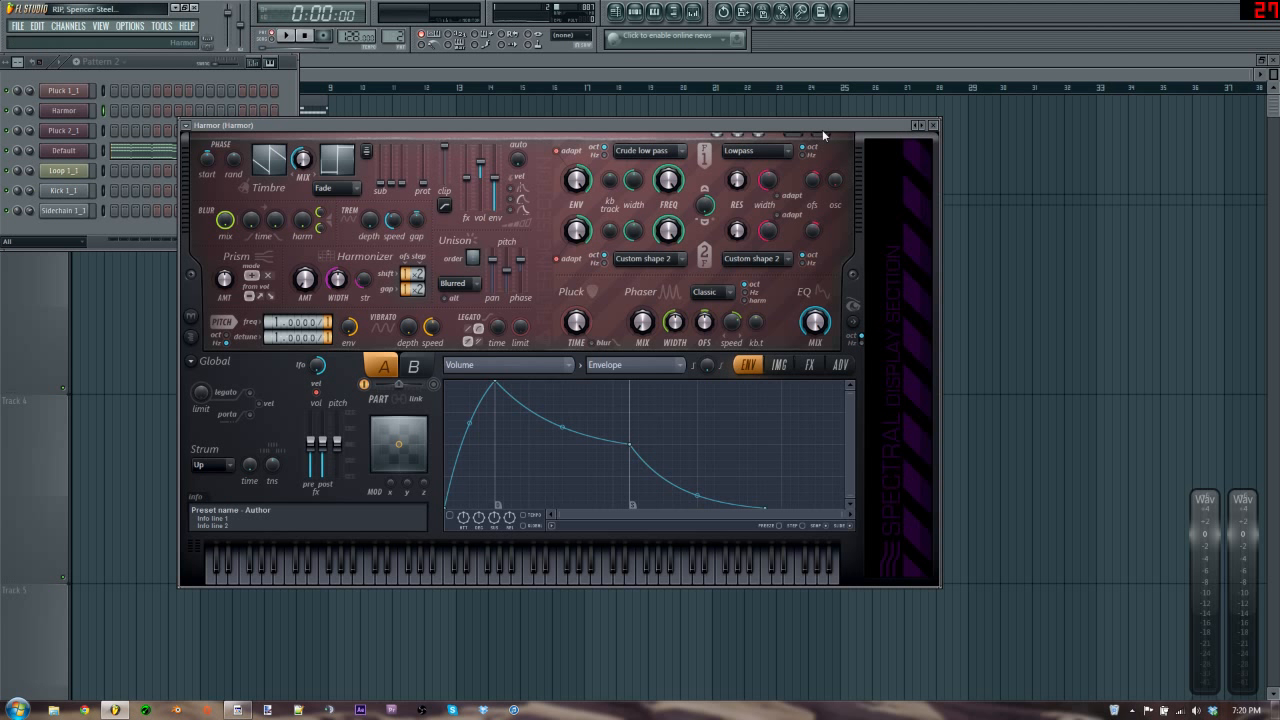
{"action": "left_click_drag", "start_coordinate": [822, 129], "coordinate": [814, 149]}
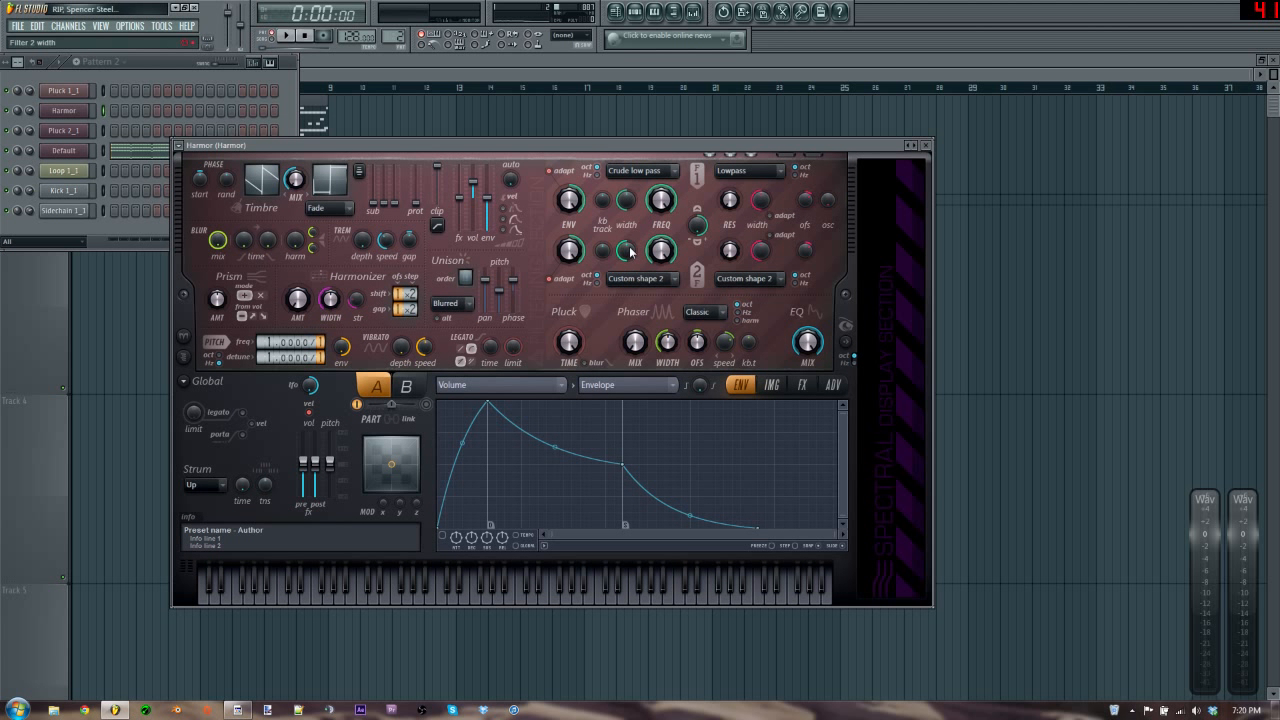
- Look over the options for Harmor's filter 2 frequency and its spectral display, and close the synth
{"action": "right_click", "coordinate": [655, 248]}
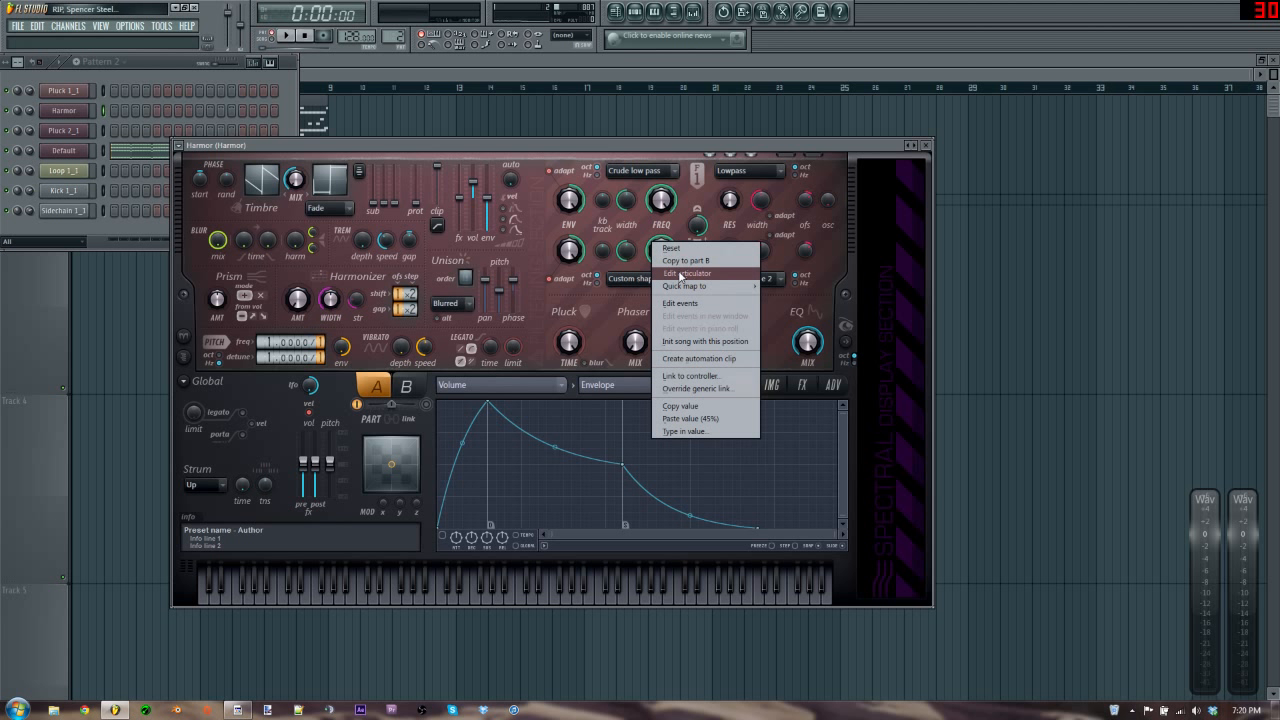
{"action": "left_click", "coordinate": [516, 143]}
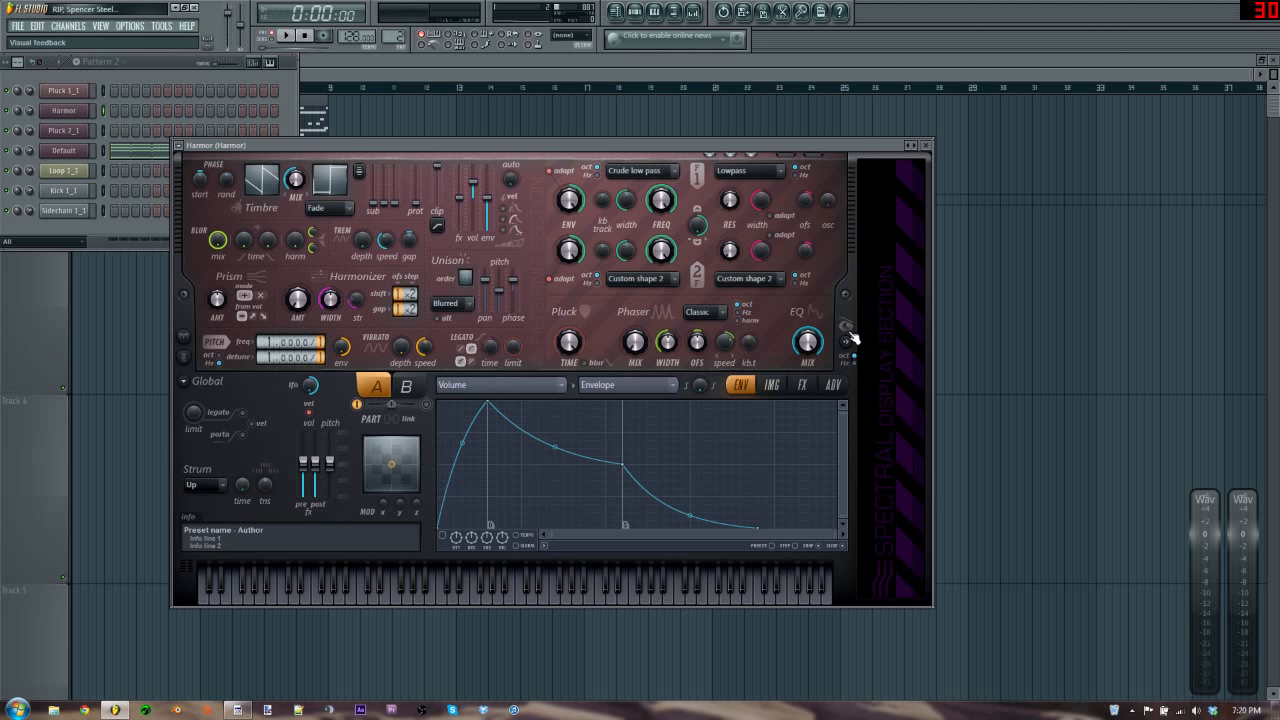
{"action": "left_click_drag", "start_coordinate": [697, 145], "coordinate": [923, 162]}
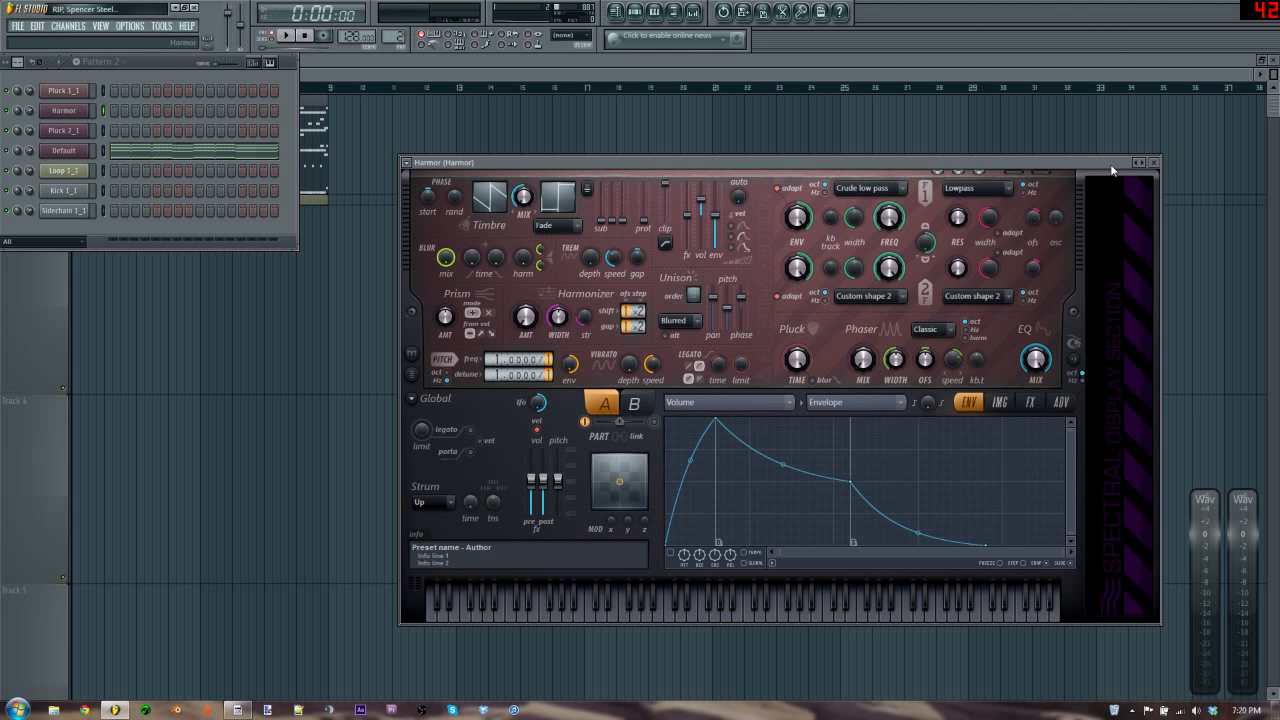
{"action": "left_click_drag", "start_coordinate": [1111, 170], "coordinate": [1083, 158]}
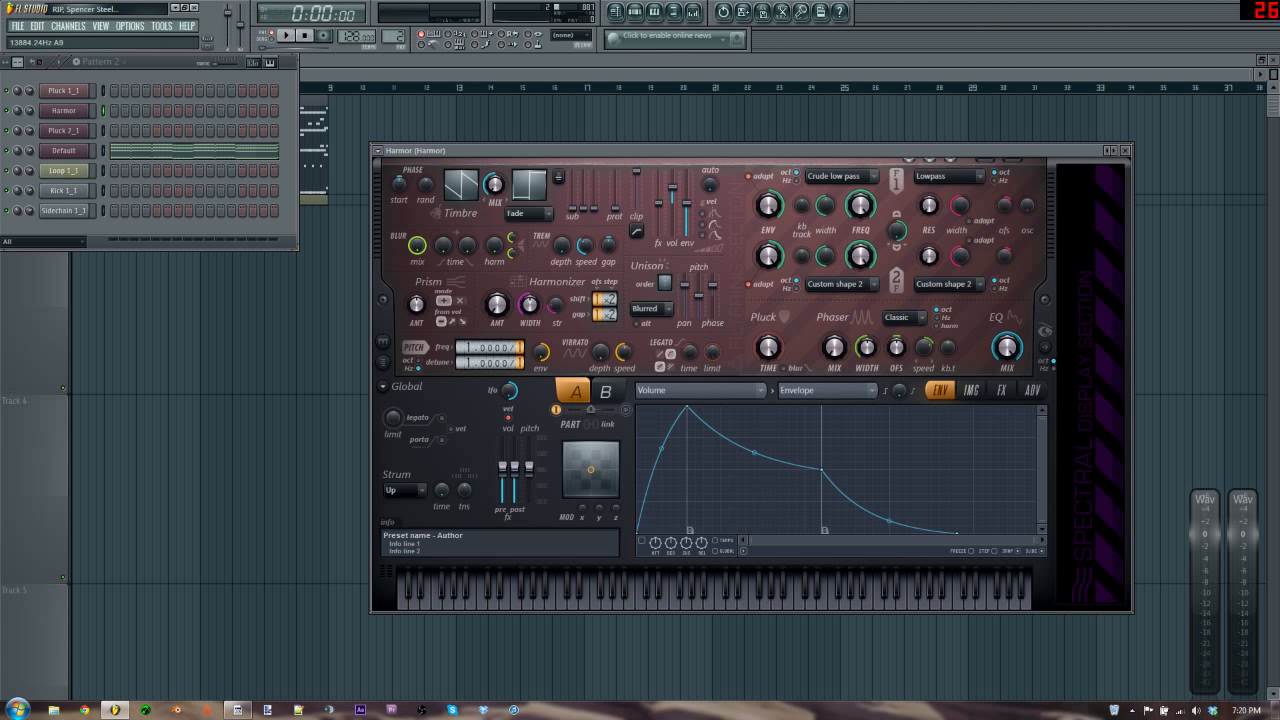
{"action": "left_click", "coordinate": [1127, 151]}
- During song playback, move the Kick 1_1 mixer track ahead of Loop 1_1 and lower the loop's volume to about -13.7 dB
{"action": "left_click", "coordinate": [487, 75]}
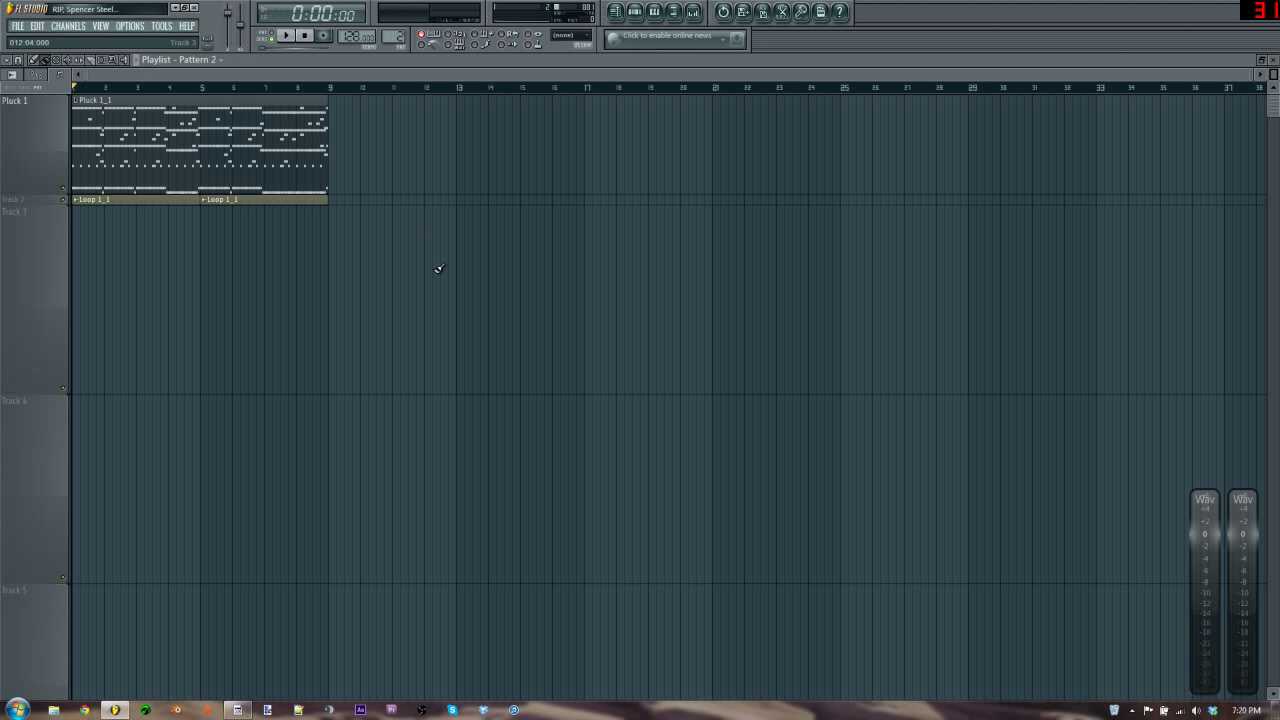
{"action": "key", "text": "space"}
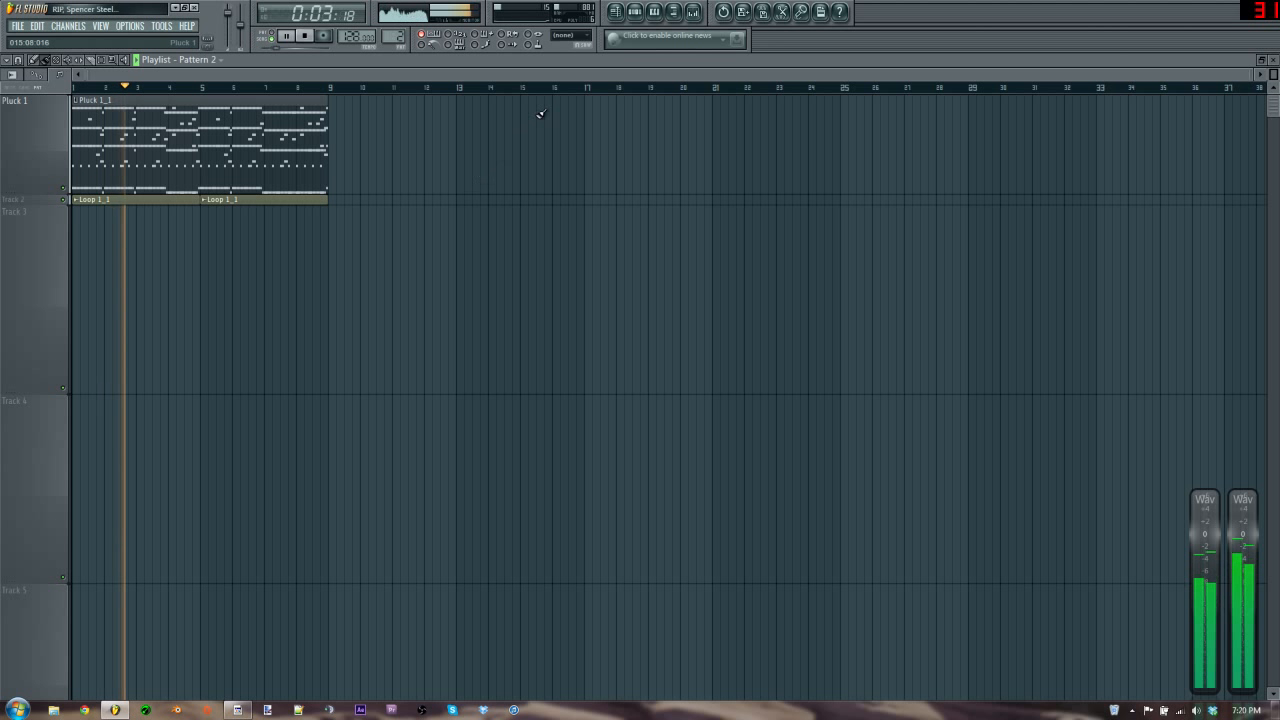
{"action": "key", "text": "F9"}
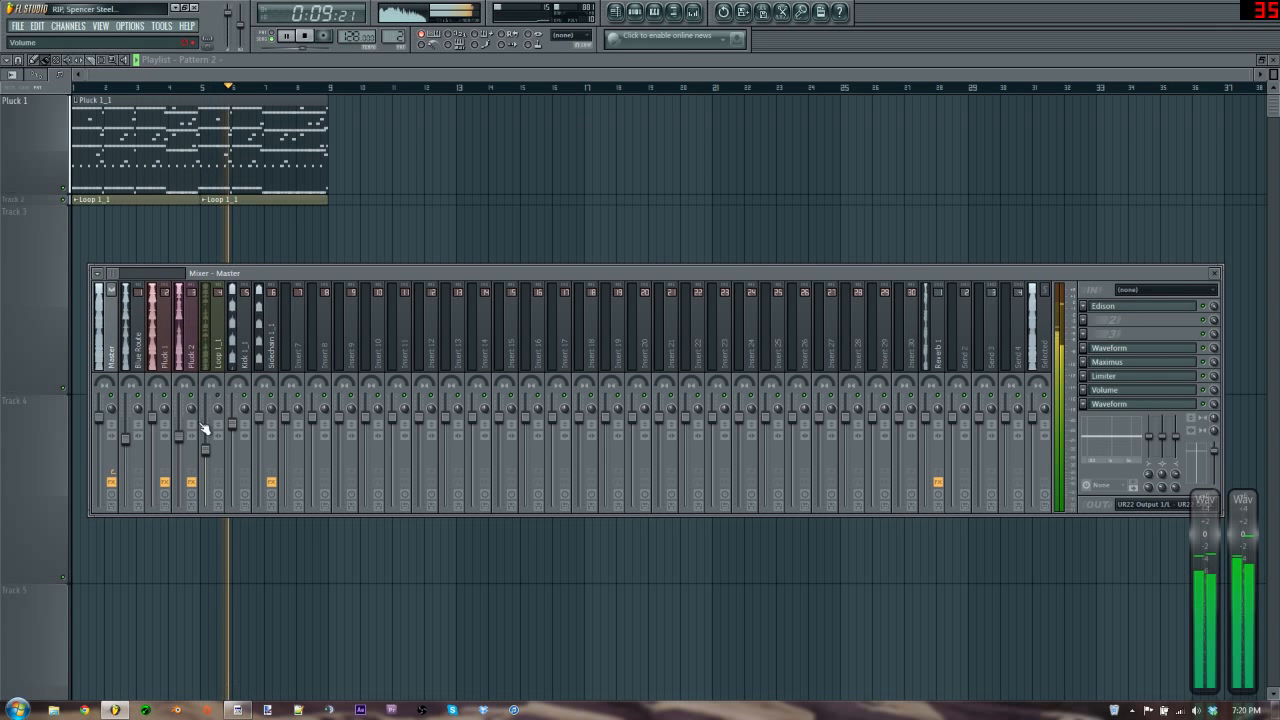
{"action": "left_click", "coordinate": [243, 348]}
{"action": "key", "text": "alt+Left"}
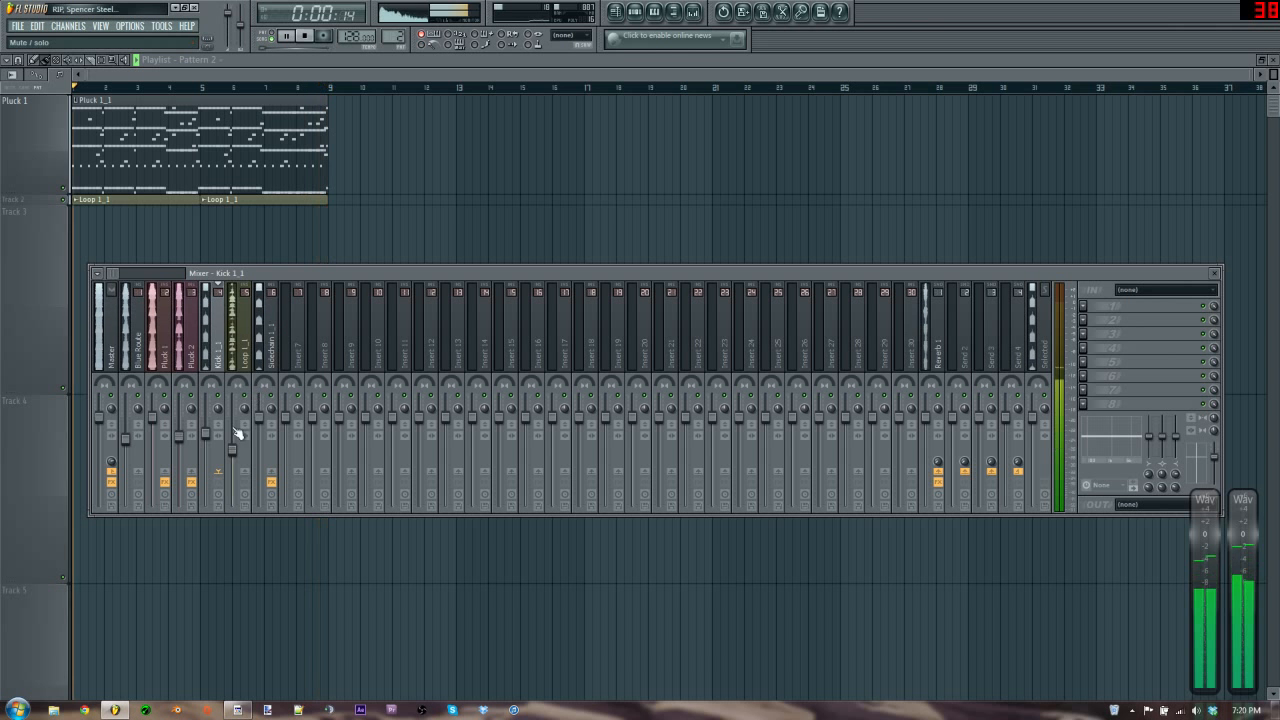
{"action": "left_click_drag", "start_coordinate": [240, 451], "coordinate": [240, 465]}
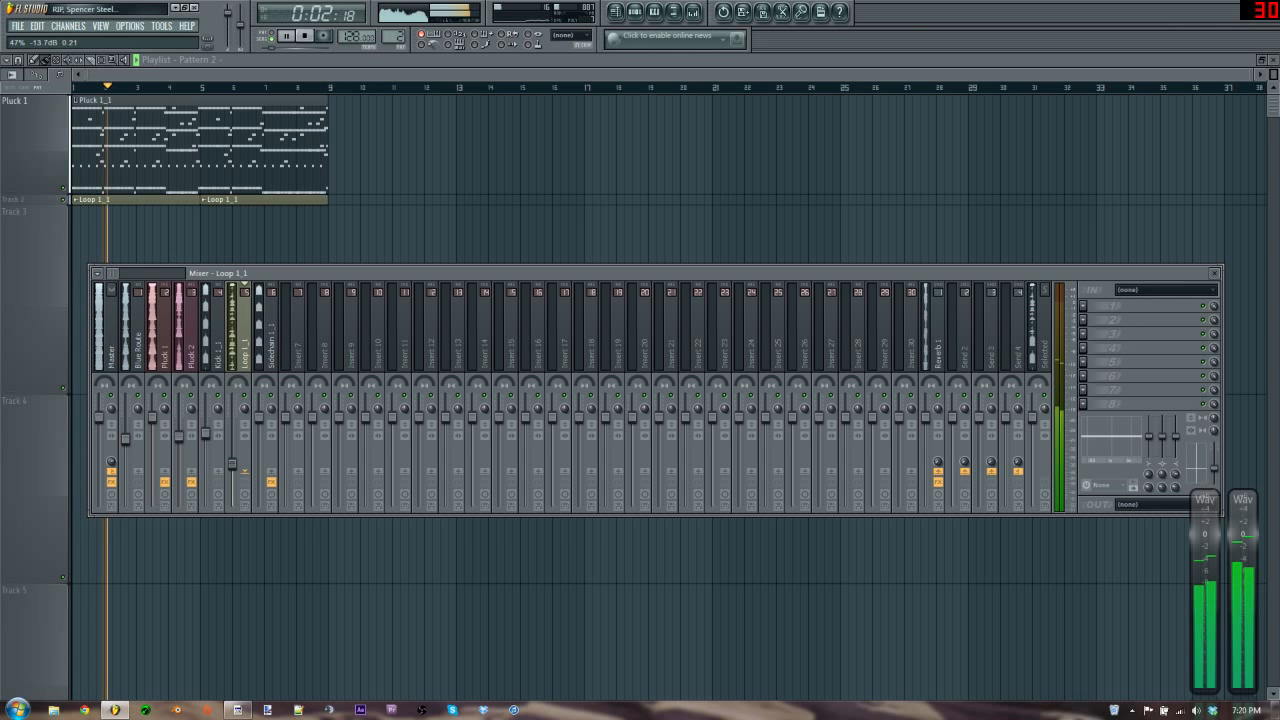
- Check the Limiter on the Master track during playback, stop the song and close the mixer
{"action": "left_click", "coordinate": [100, 330]}
{"action": "left_click", "coordinate": [1110, 377]}
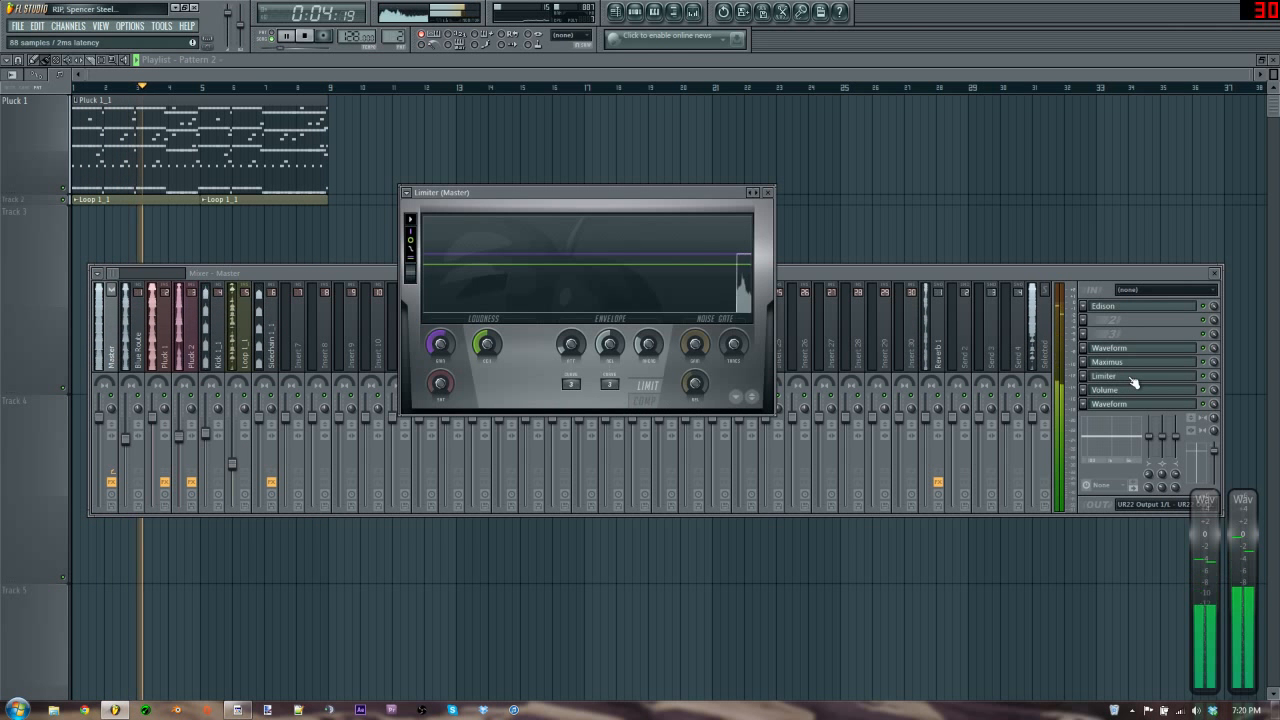
{"action": "left_click", "coordinate": [767, 192]}
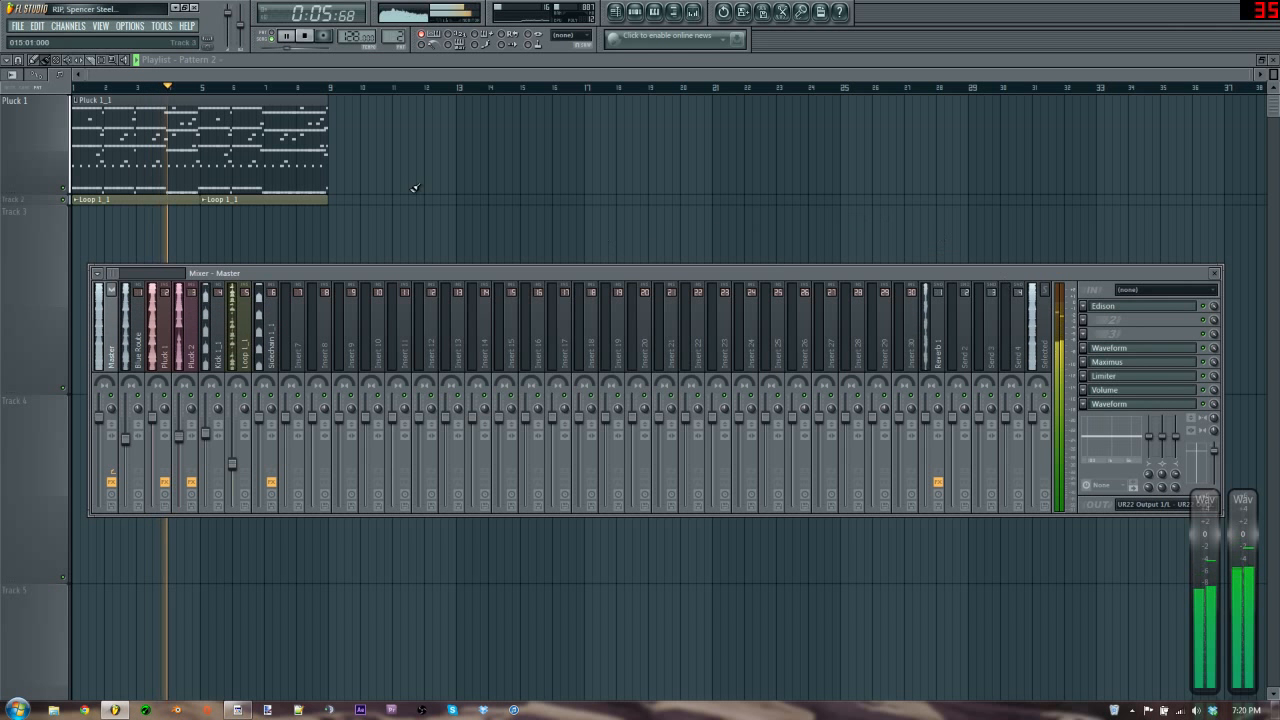
{"action": "left_click", "coordinate": [305, 36]}
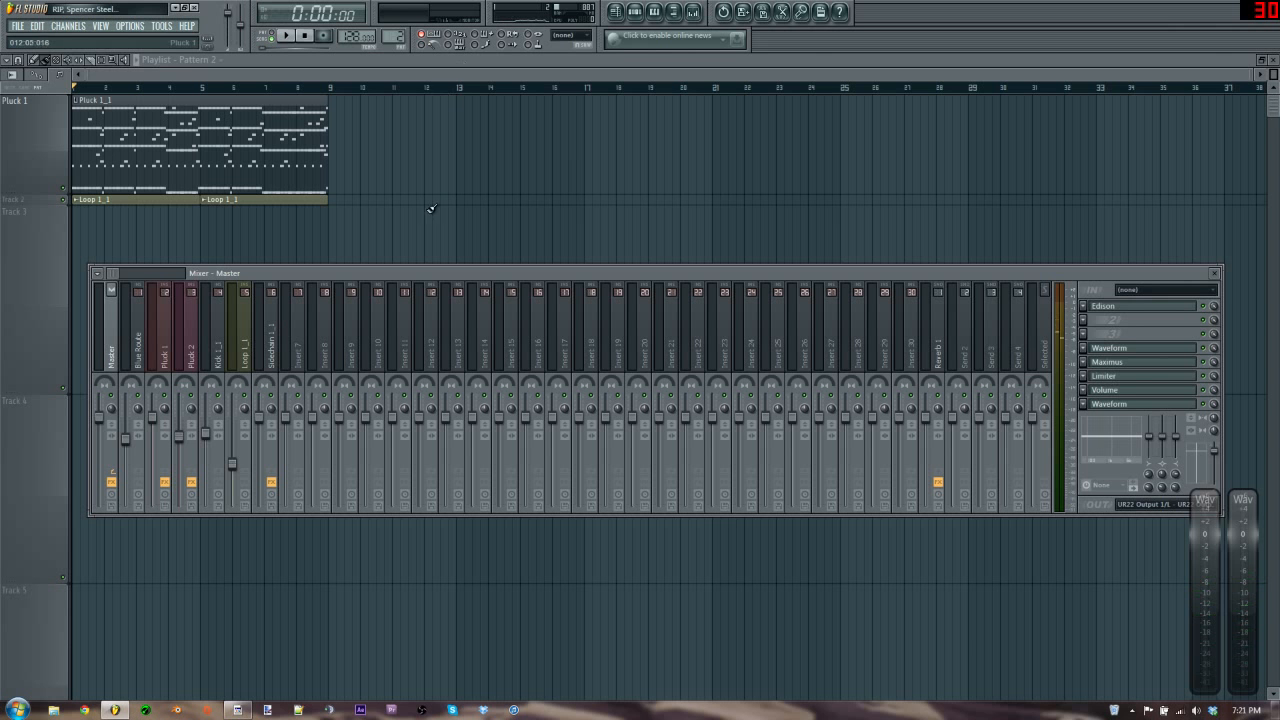
{"action": "key", "text": "F9"}
{"action": "scroll", "coordinate": [401, 78], "scroll_direction": "up", "scroll_amount": 2}
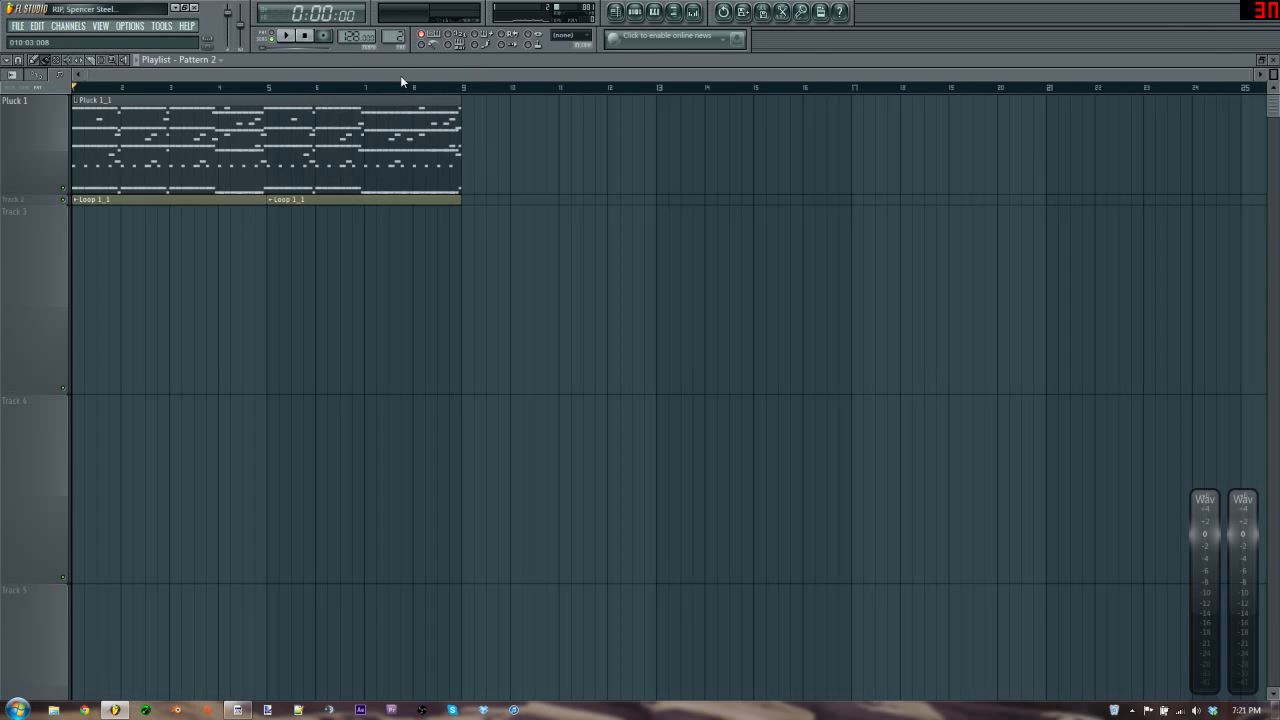
- Hide the playlist and review the Harmless channel's synth and Pluck 1_1's Toxic Biohazard settings beside the mixer, closing the plugin windows
{"action": "key", "text": "F5"}
{"action": "left_click_drag", "start_coordinate": [513, 280], "coordinate": [487, 290]}
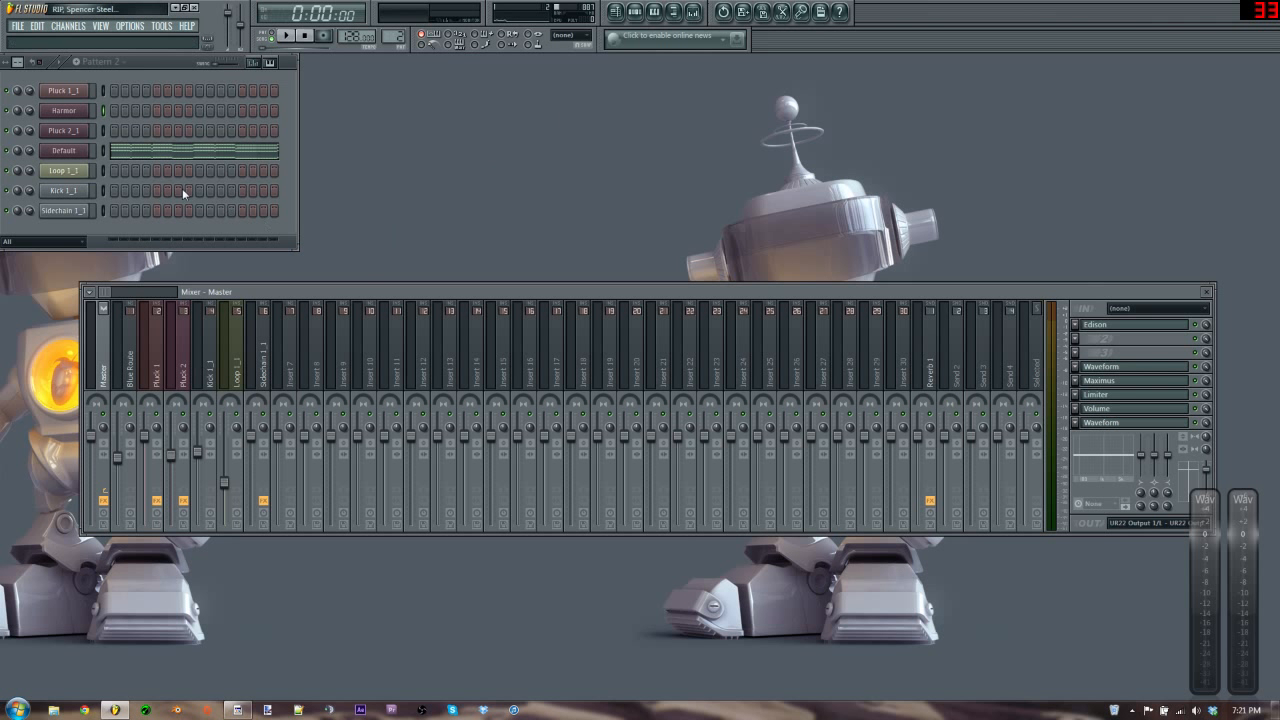
{"action": "left_click", "coordinate": [62, 151]}
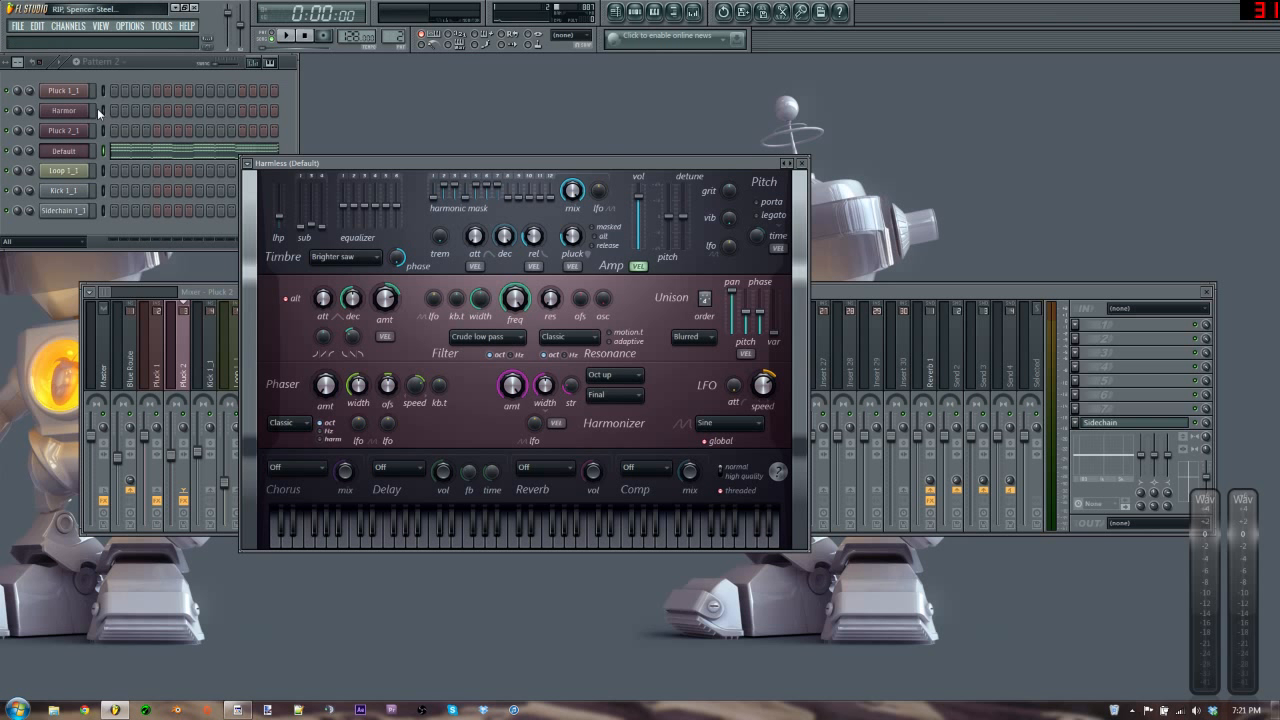
{"action": "left_click", "coordinate": [66, 92]}
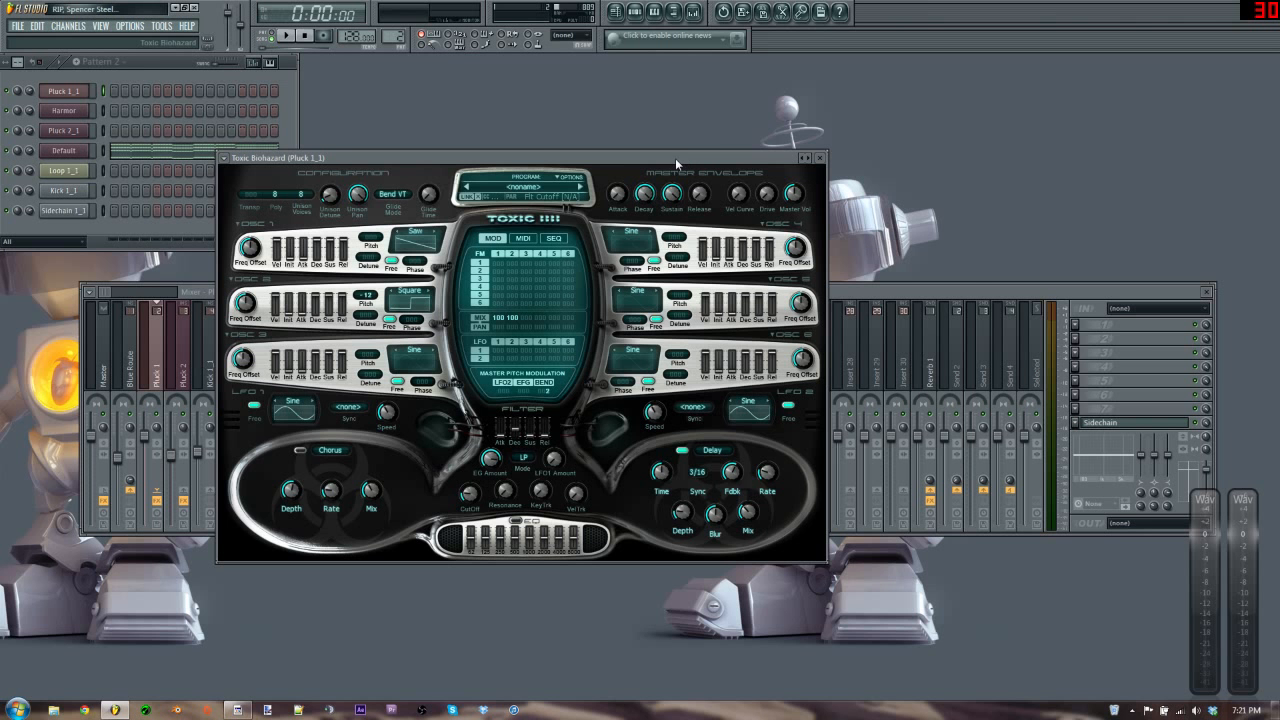
{"action": "left_click_drag", "start_coordinate": [675, 158], "coordinate": [698, 112]}
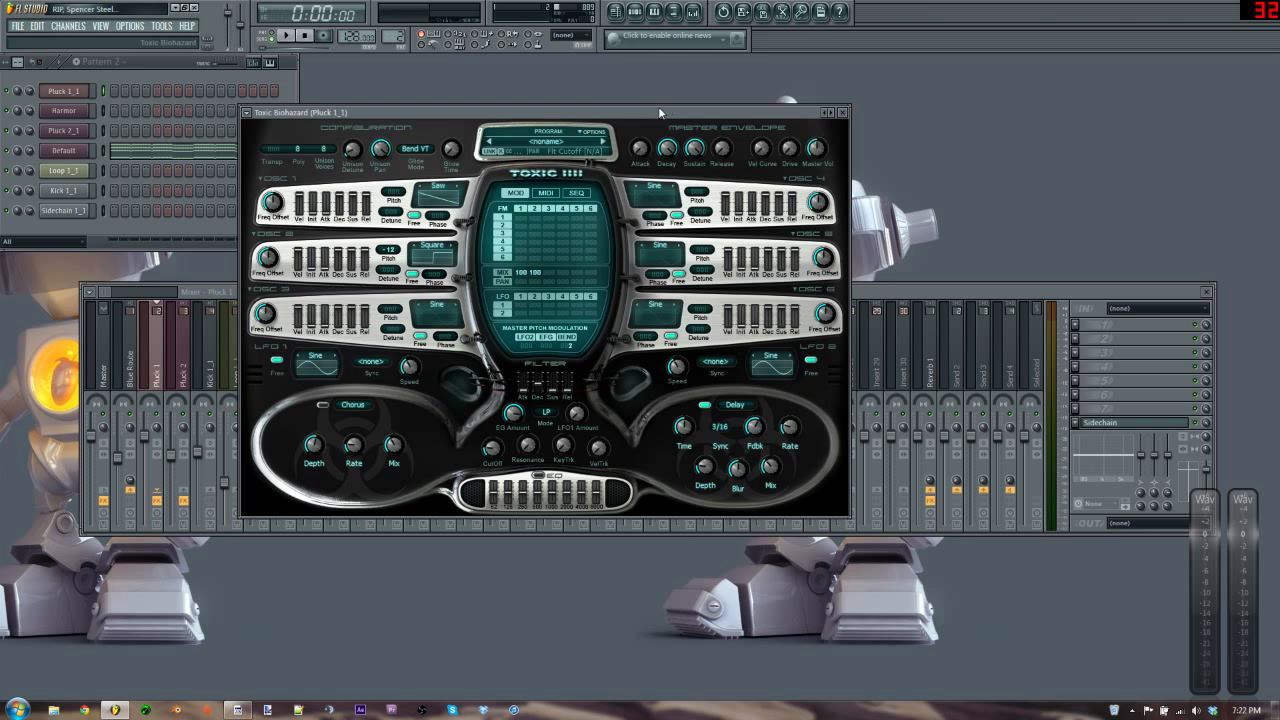
{"action": "left_click", "coordinate": [842, 112]}
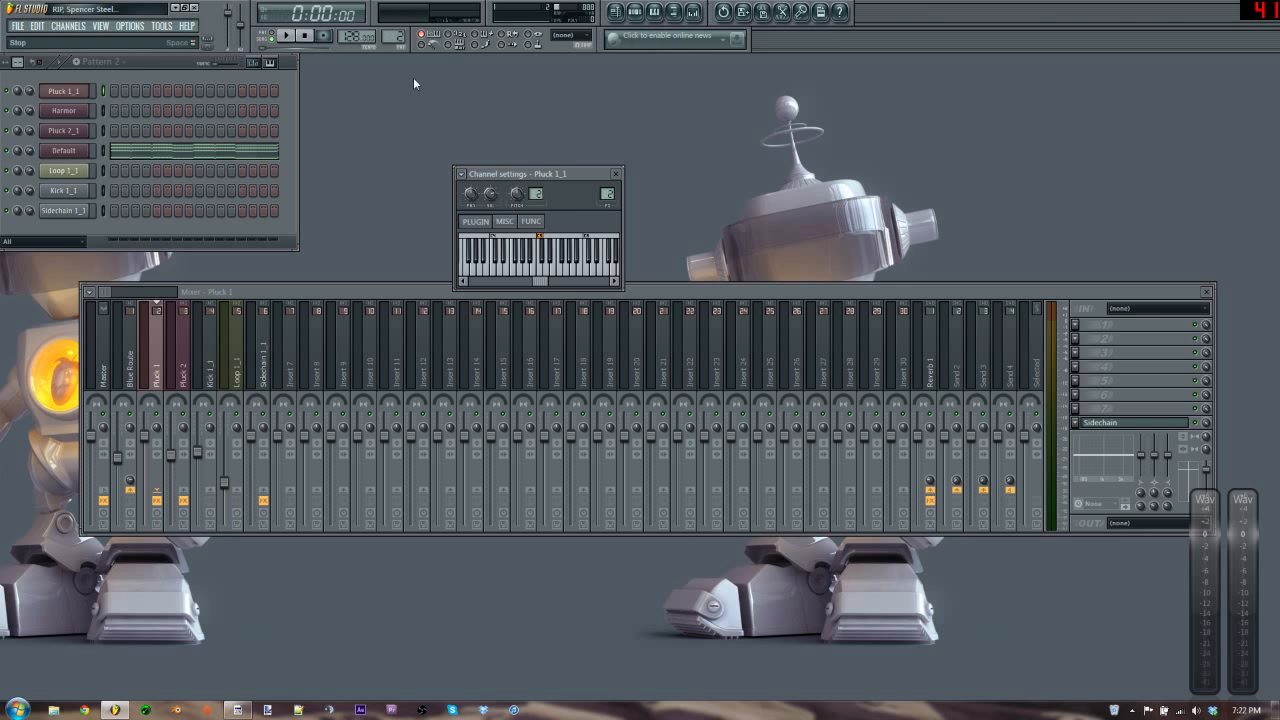
{"action": "left_click", "coordinate": [616, 174]}
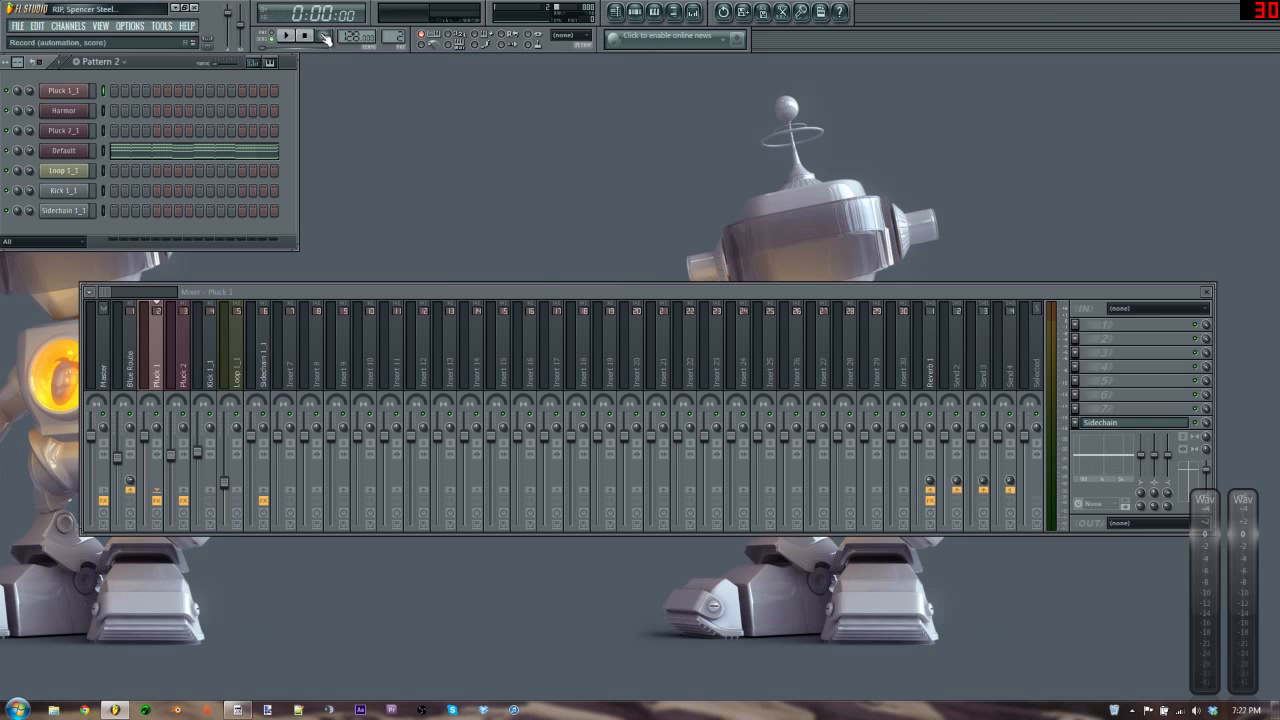